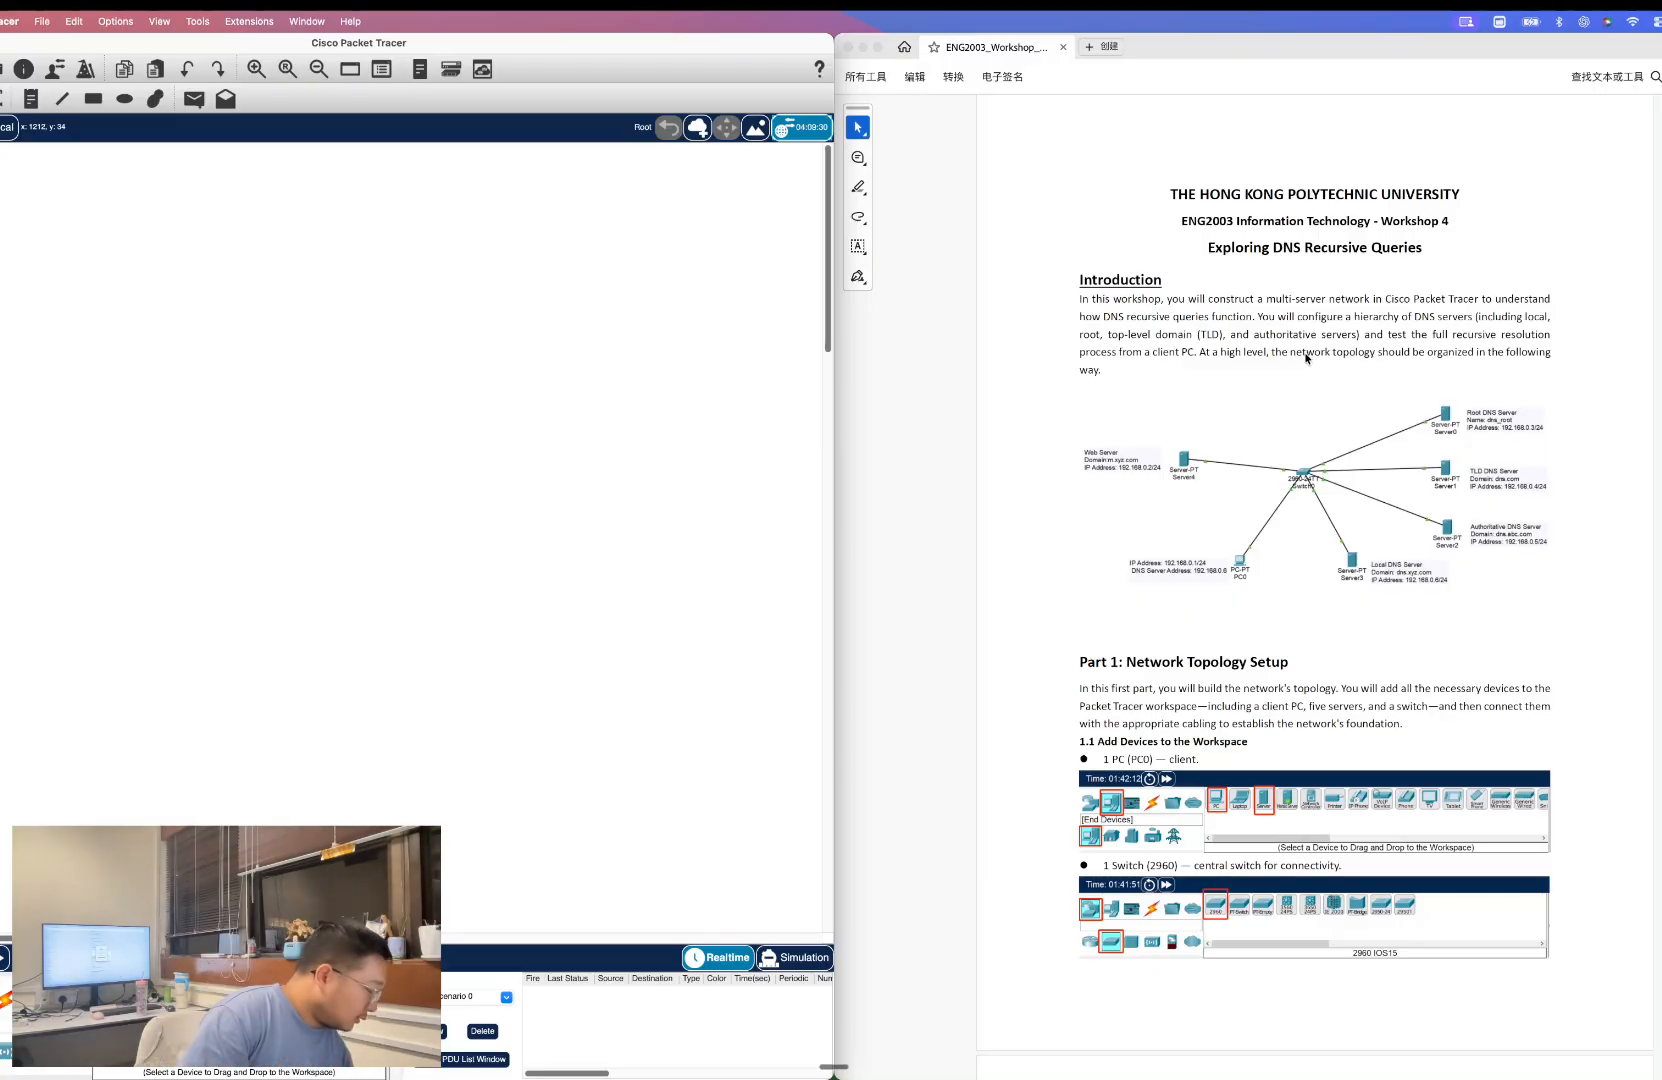
Read the workshop introduction and the Part 1 list of devices to add in the PDF.
scroll(1350, 568, "down", 5)
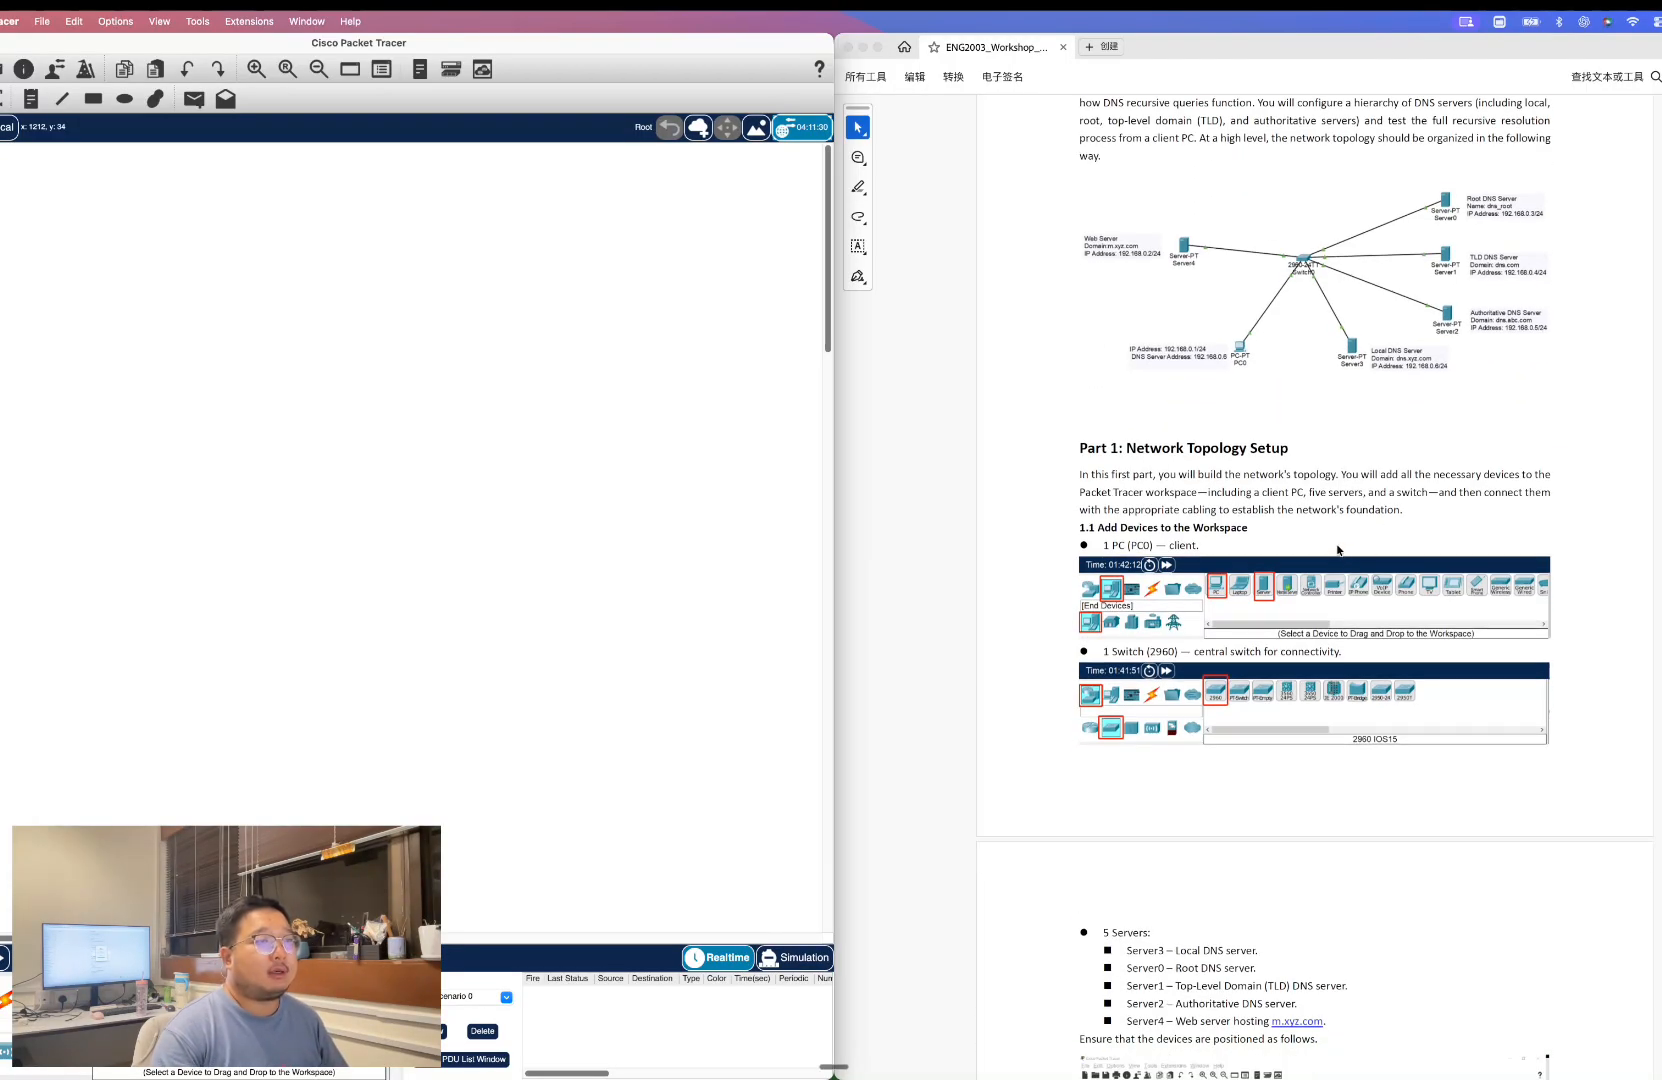
scroll(1338, 549, "down", 1)
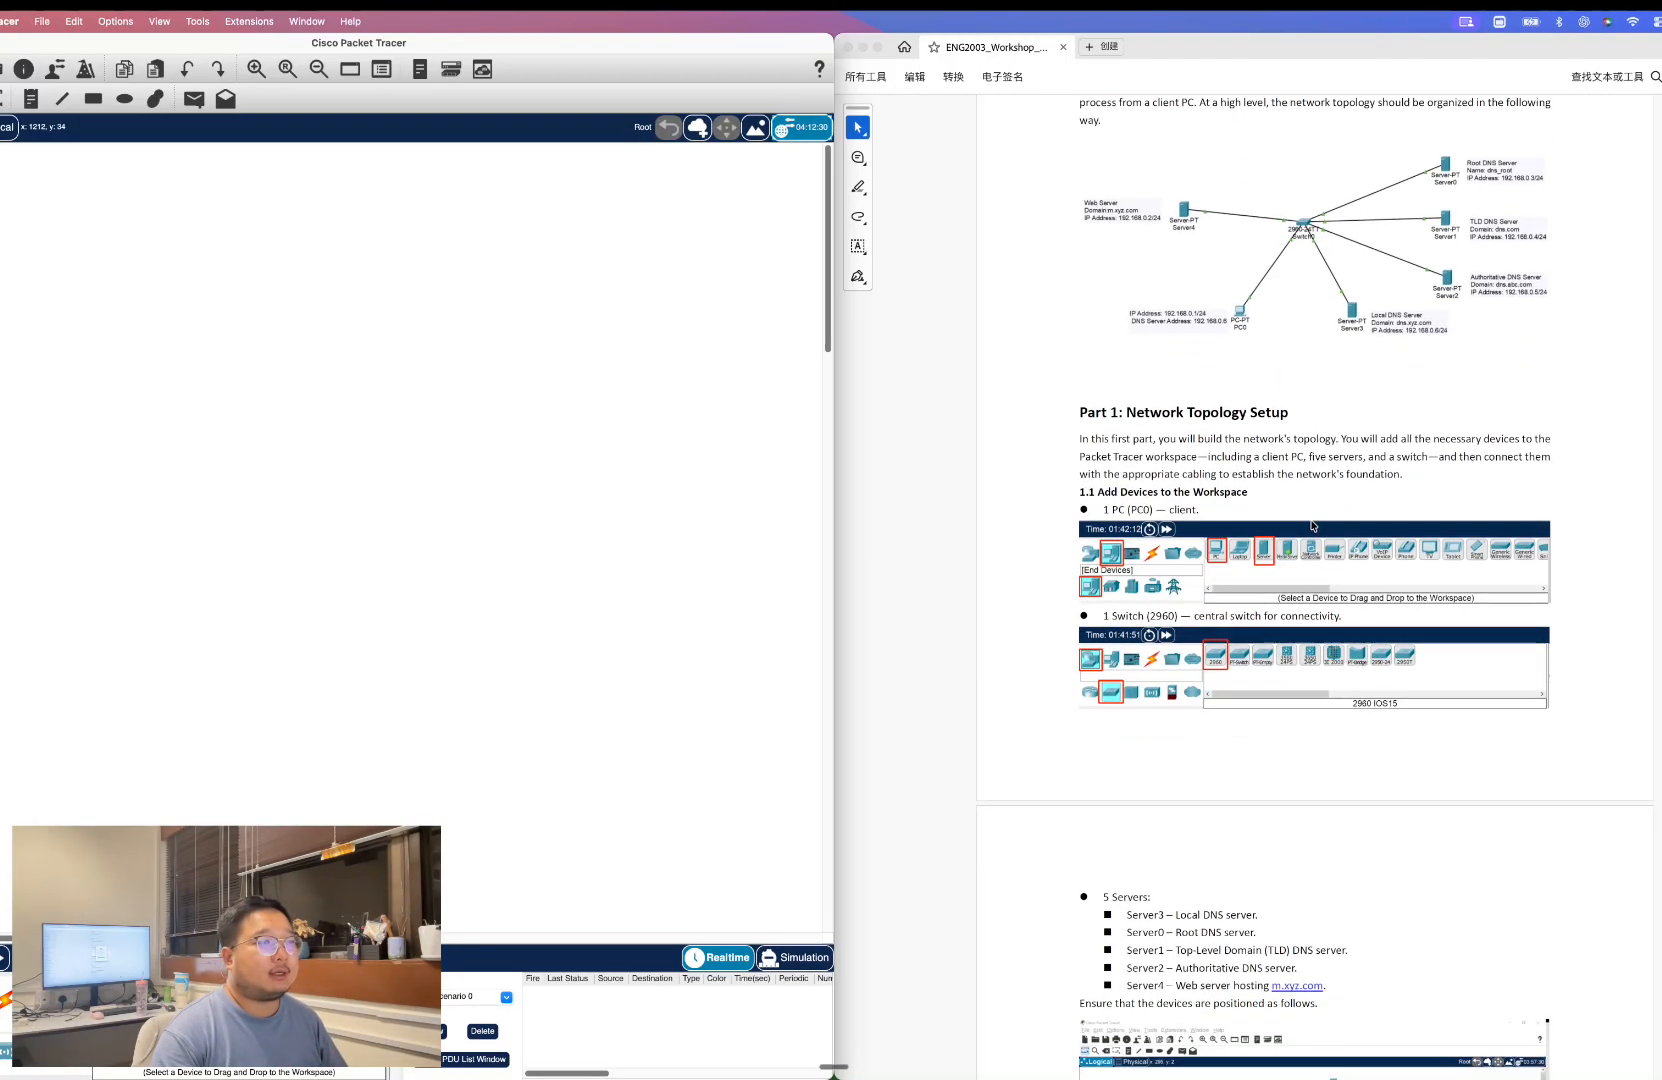
scroll(1285, 498, "down", 1)
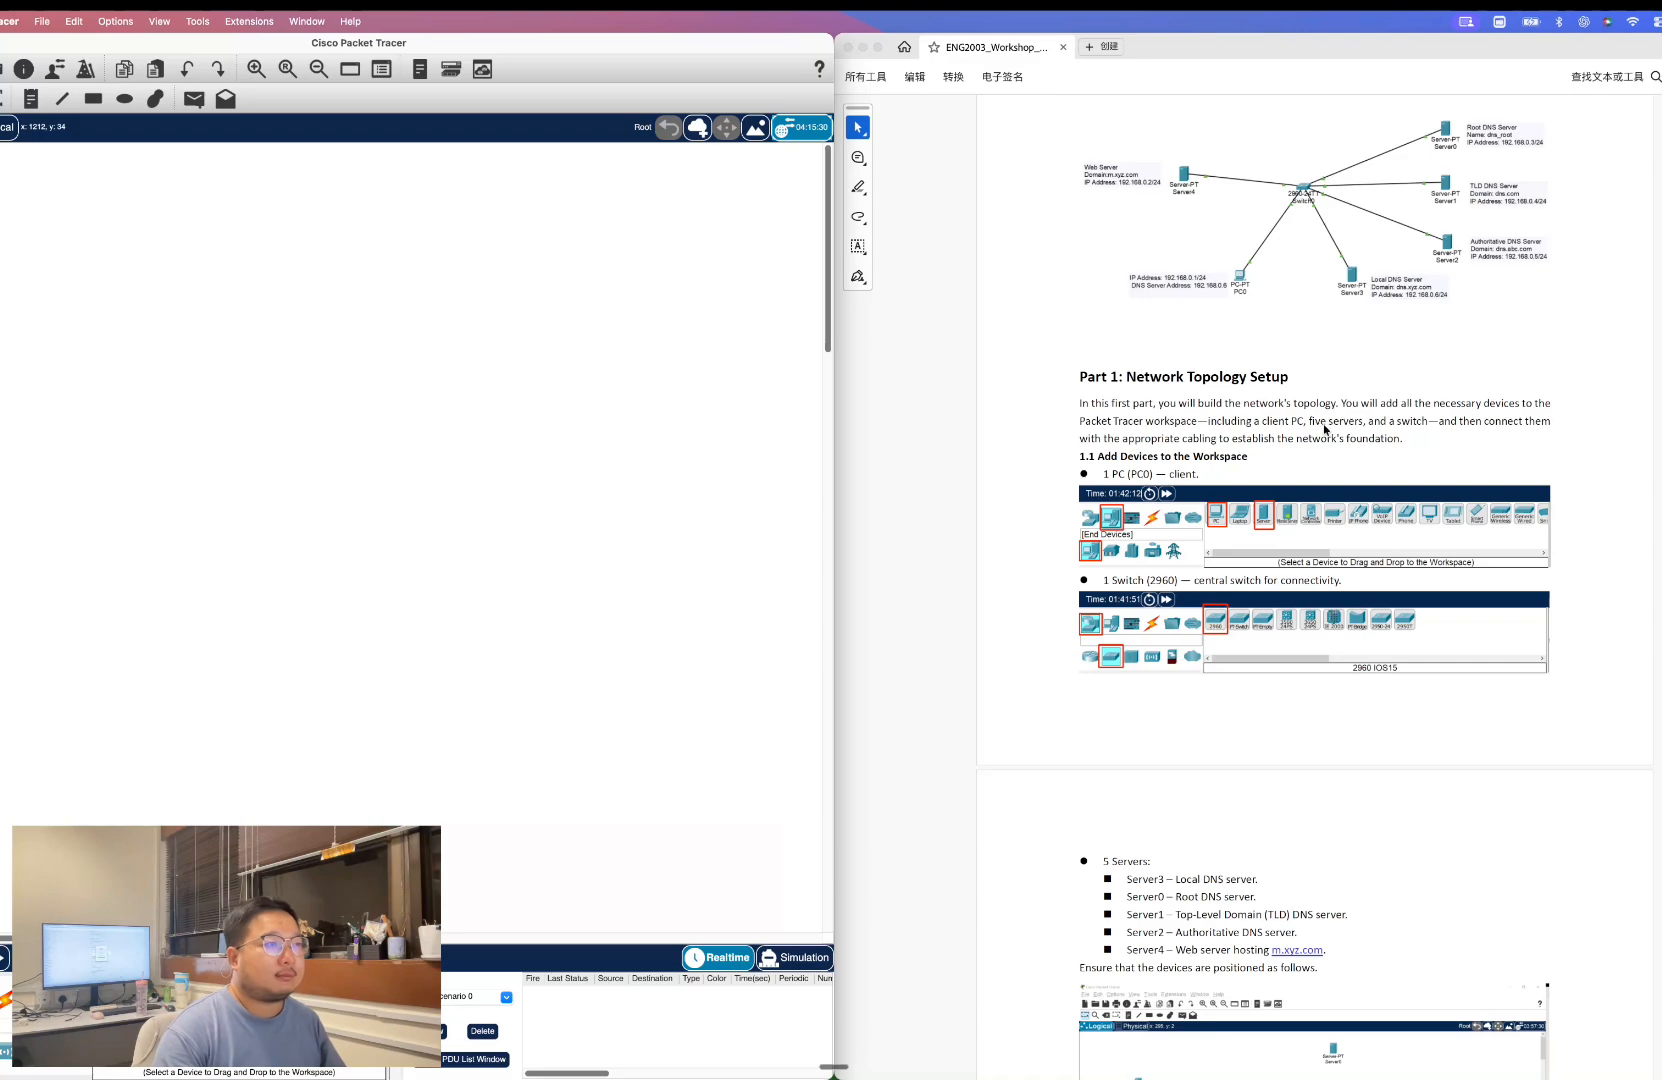
scroll(1323, 432, "down", 1)
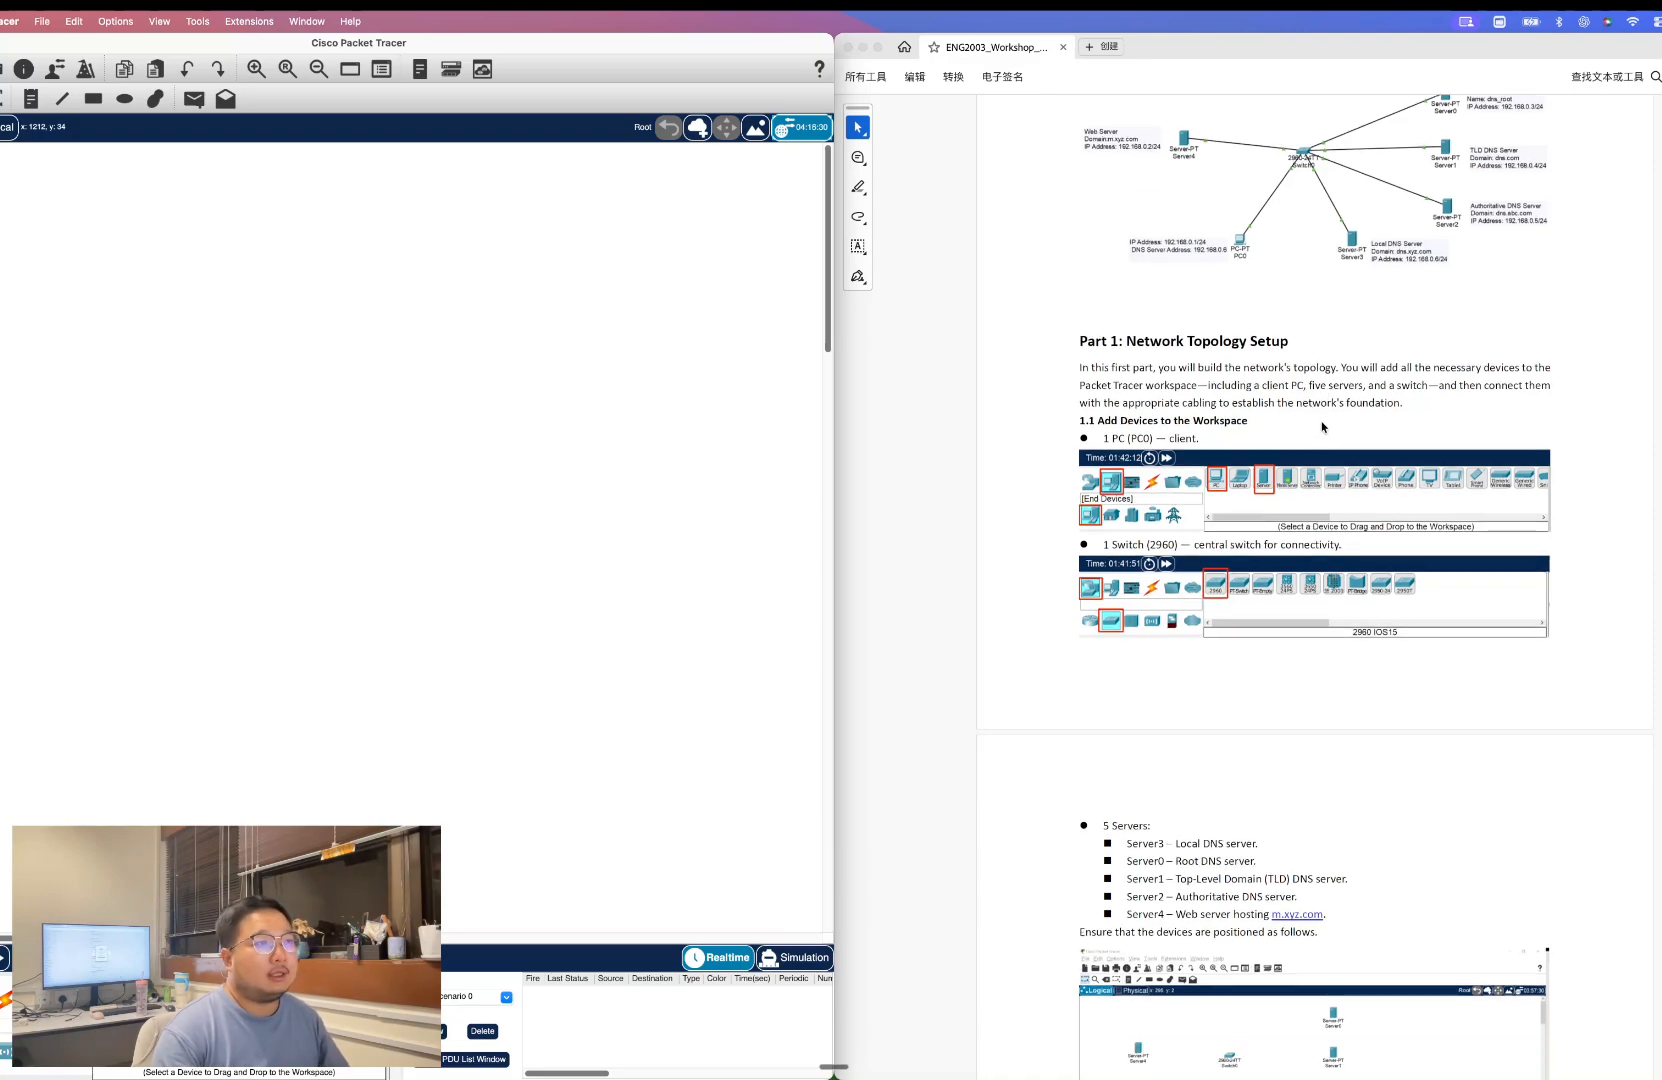
scroll(1322, 427, "down", 1)
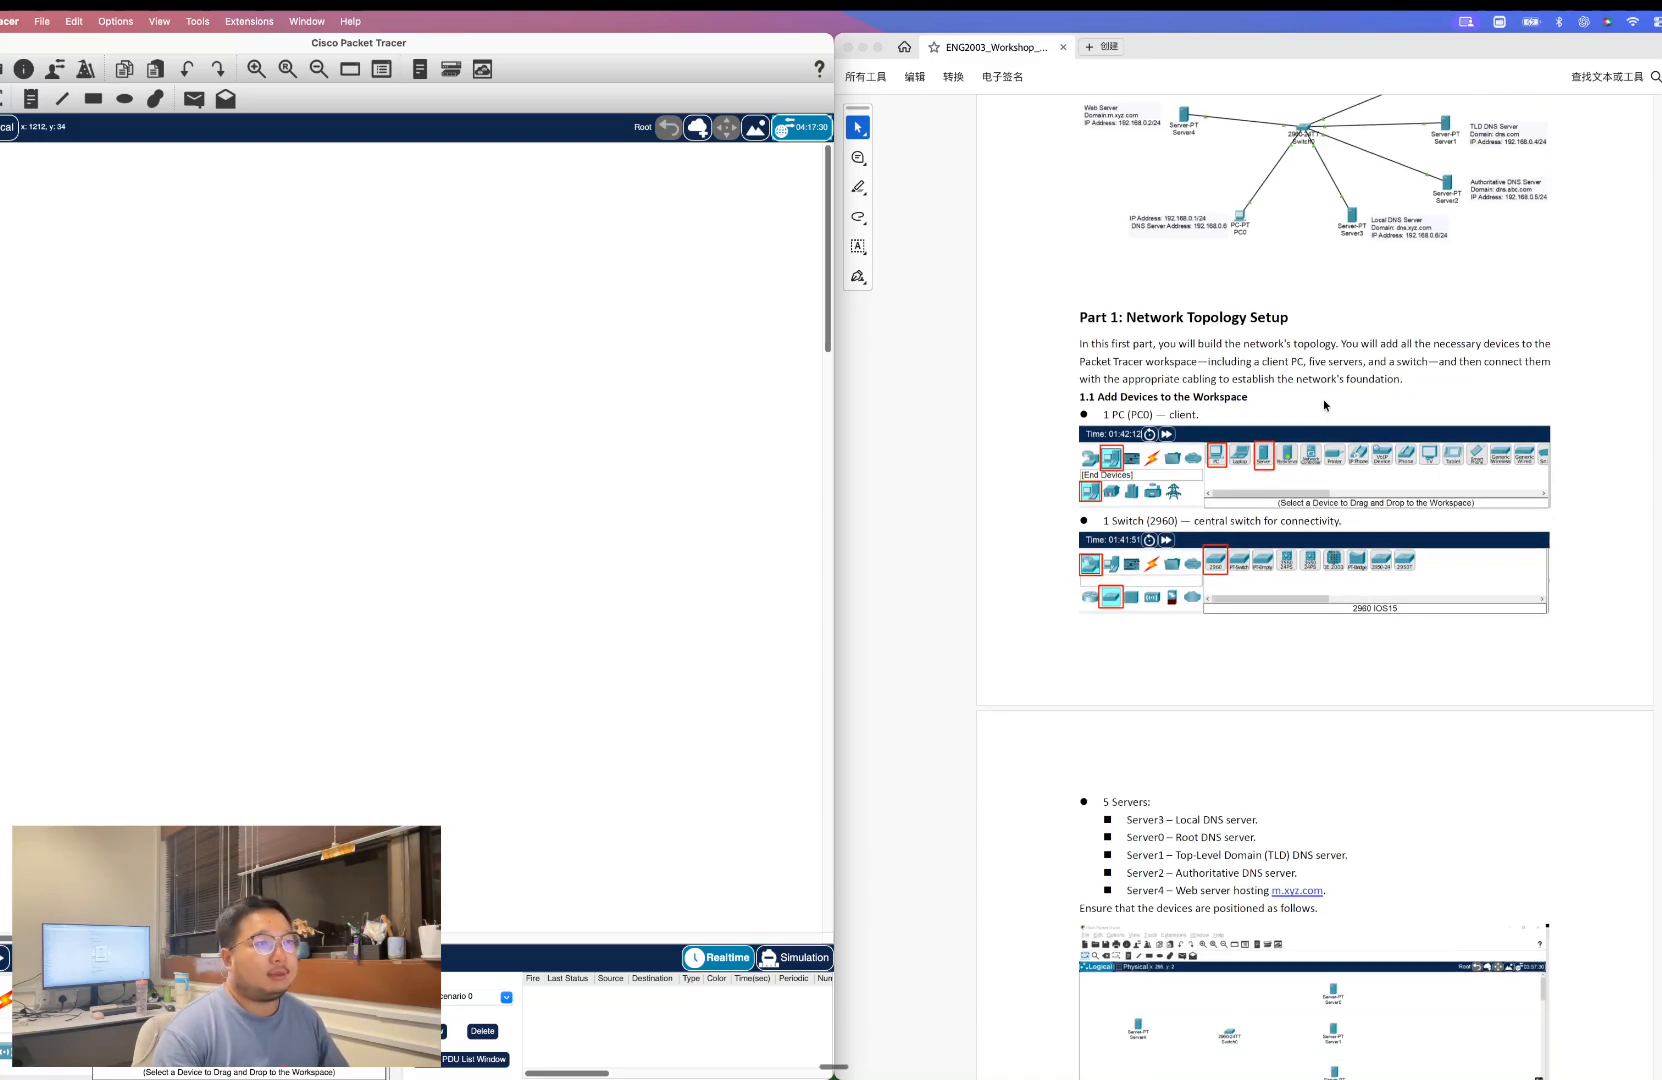
scroll(1320, 402, "down", 2)
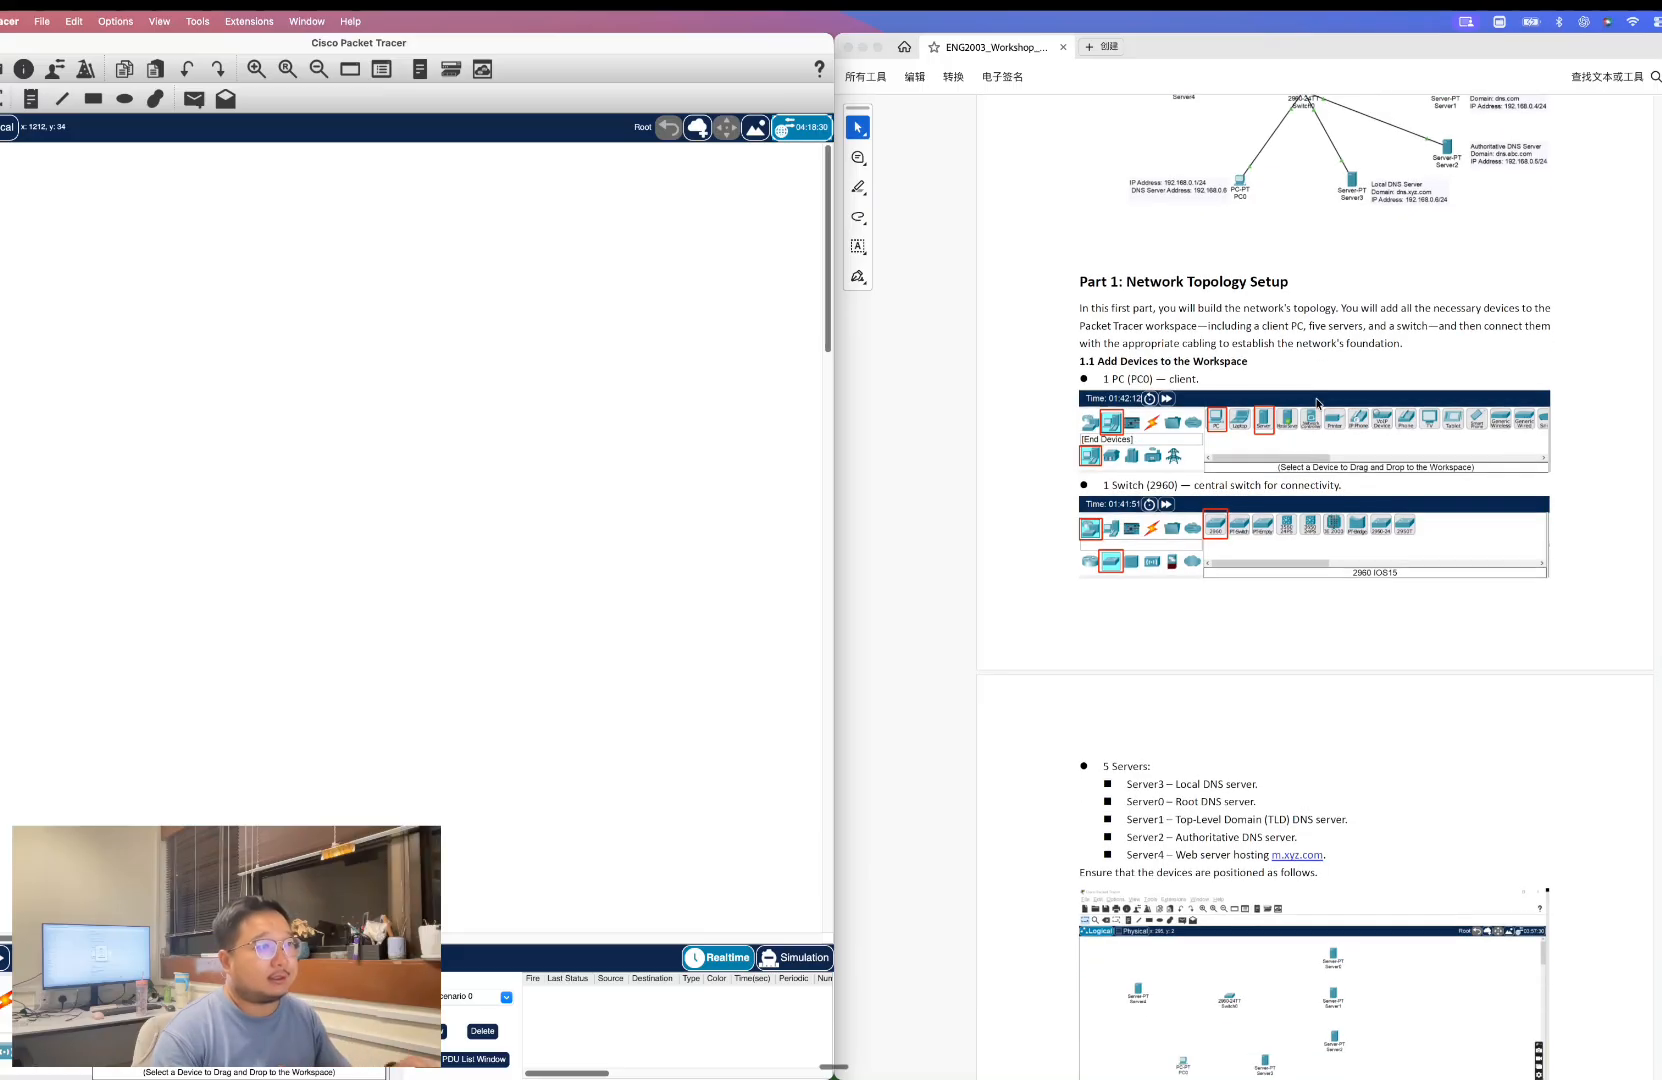
scroll(1288, 457, "down", 1)
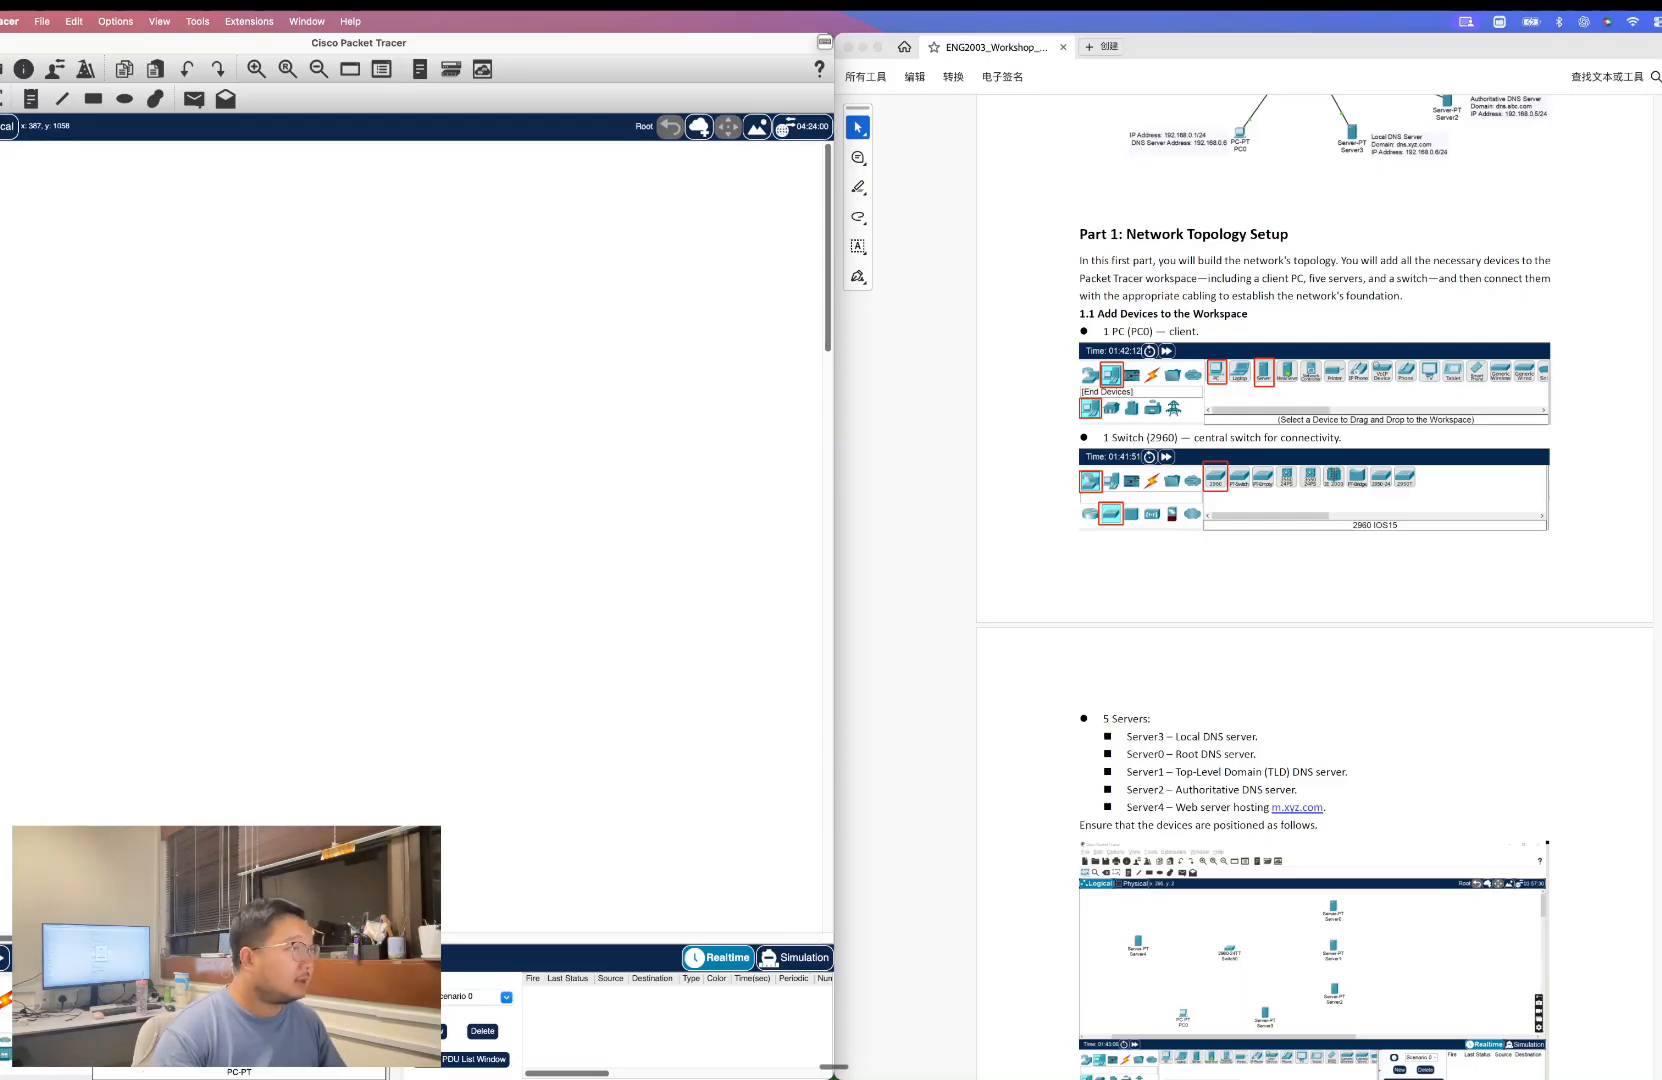
Place a PC in the lower left of the workspace and a 2960 switch in the middle.
left_click_drag(112, 992, 84, 780)
scroll(1206, 727, "down", 1)
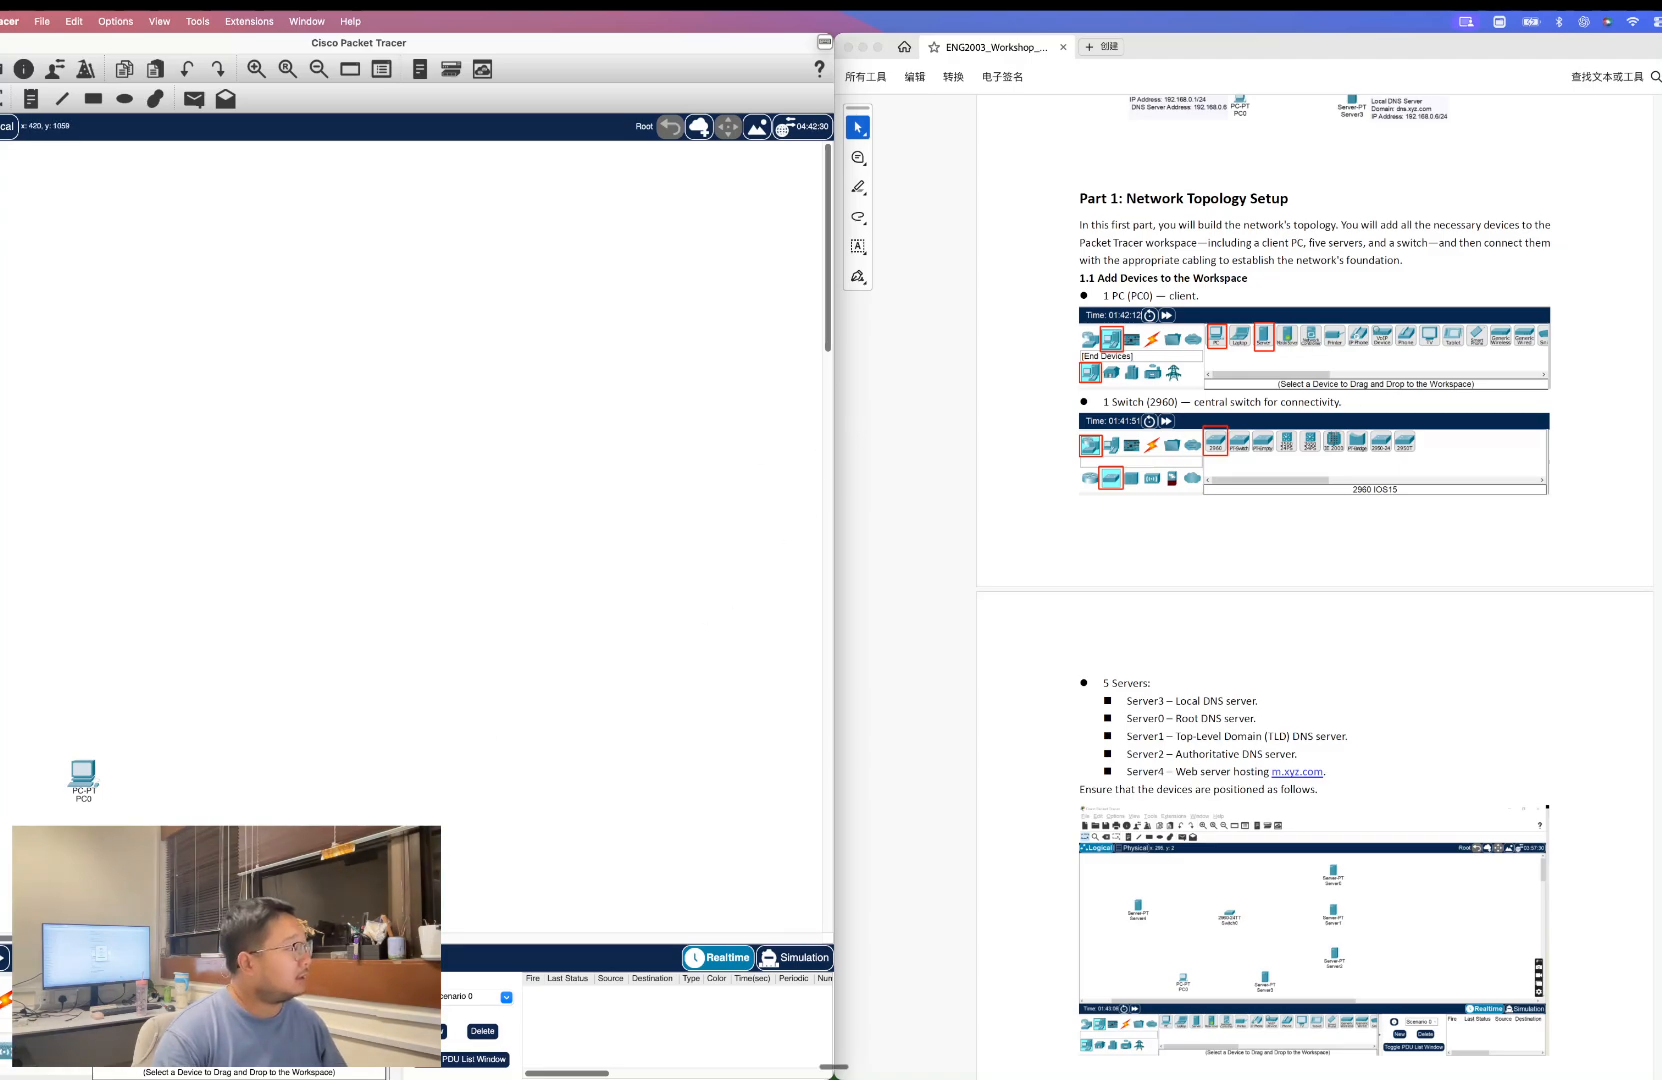
left_click_drag(111, 991, 256, 558)
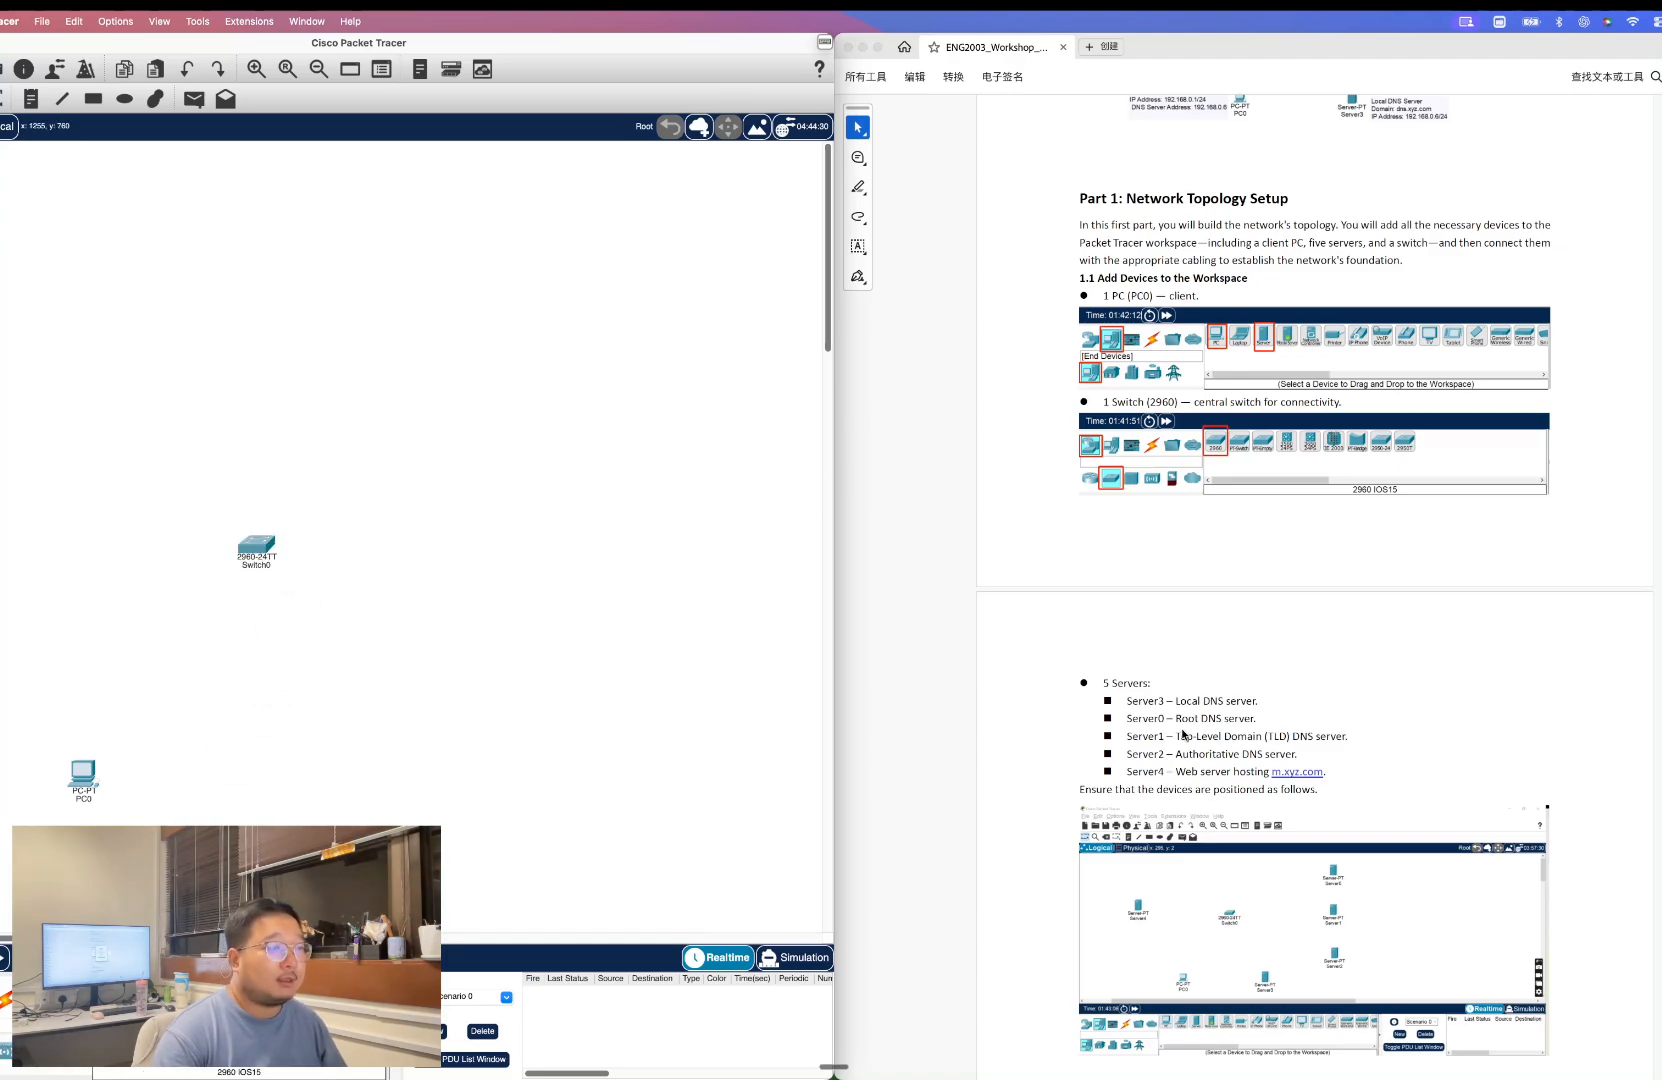
Add five servers around the switch, positioning them like the reference layout in the workshop document.
scroll(1232, 704, "down", 2)
scroll(1232, 704, "down", 5)
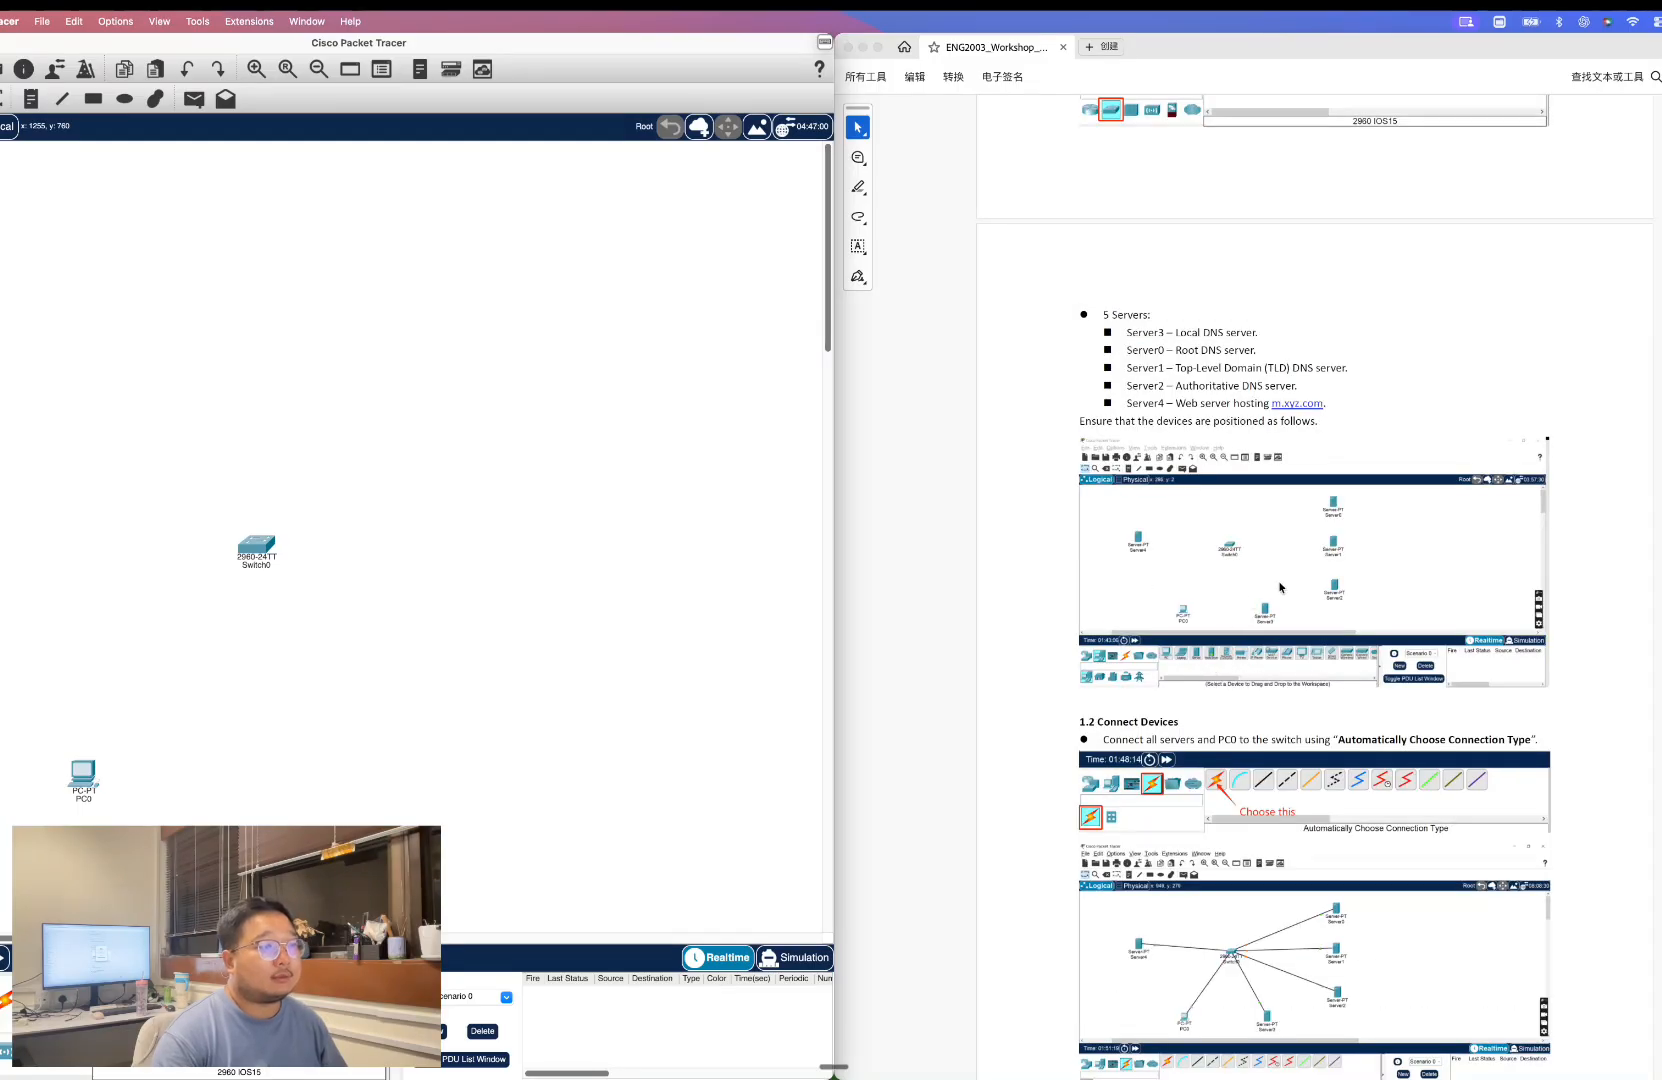
scroll(1280, 587, "up", 1)
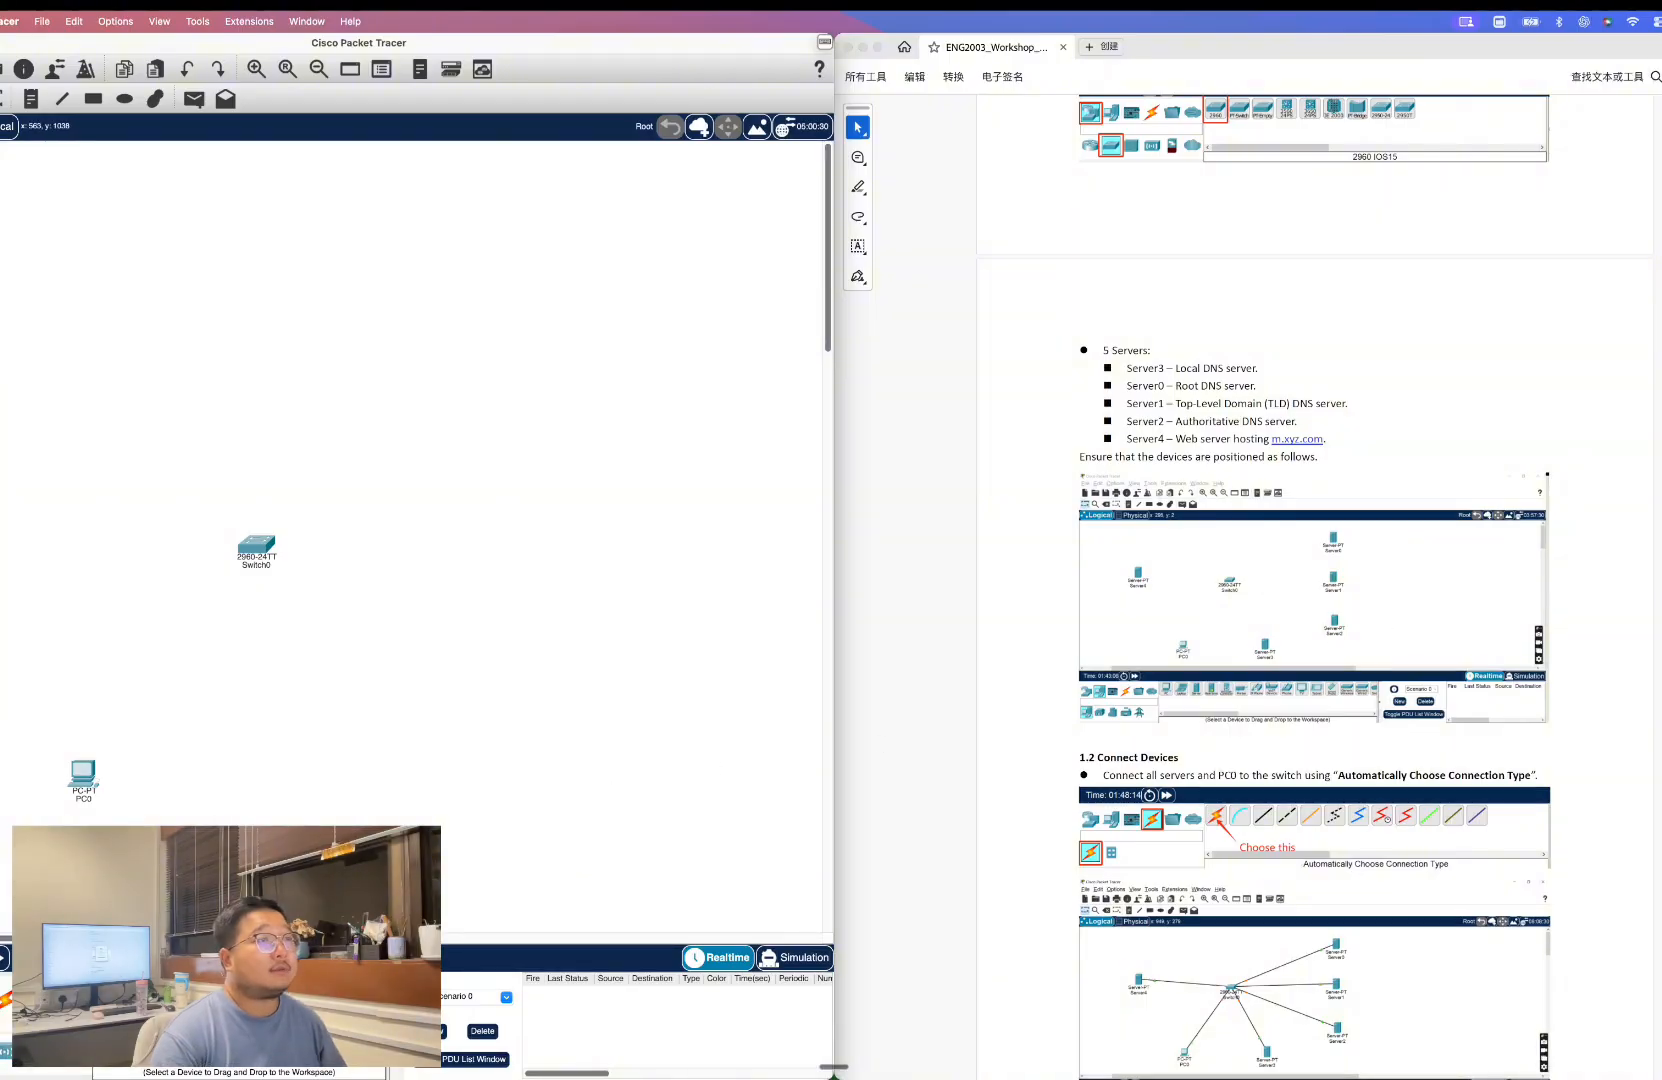
scroll(1310, 600, "up", 5)
scroll(1310, 600, "down", 3)
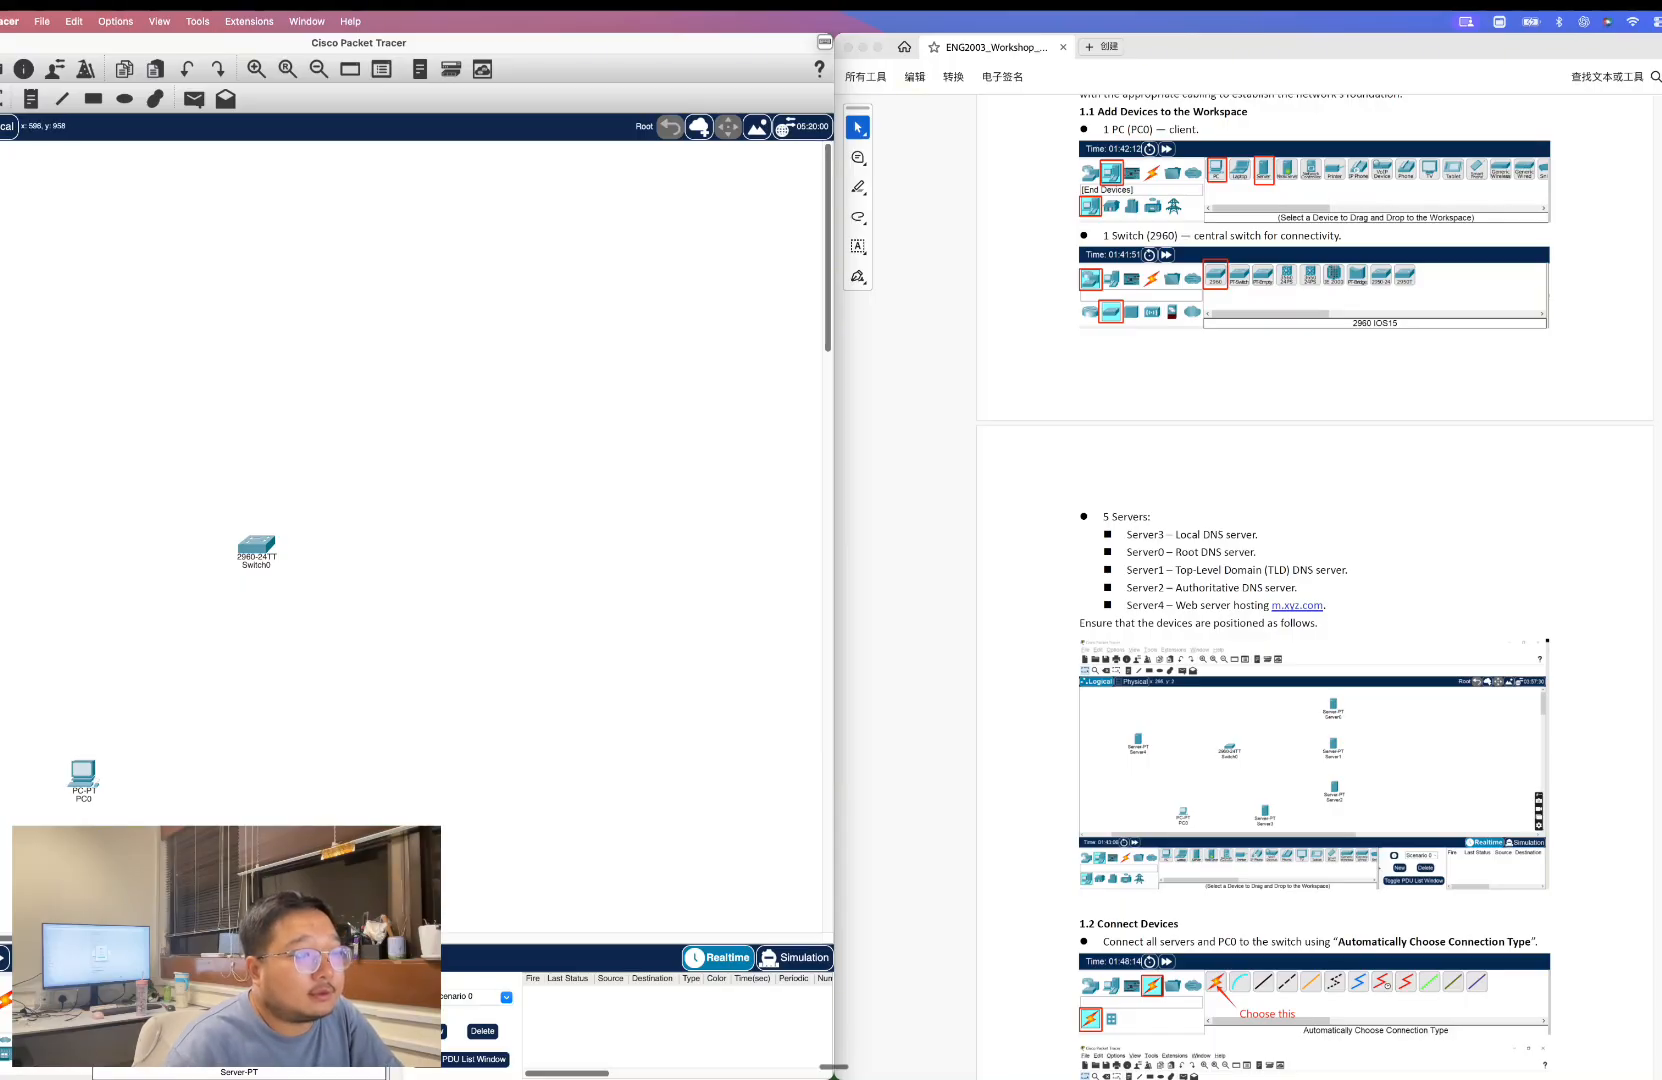
left_click(393, 653)
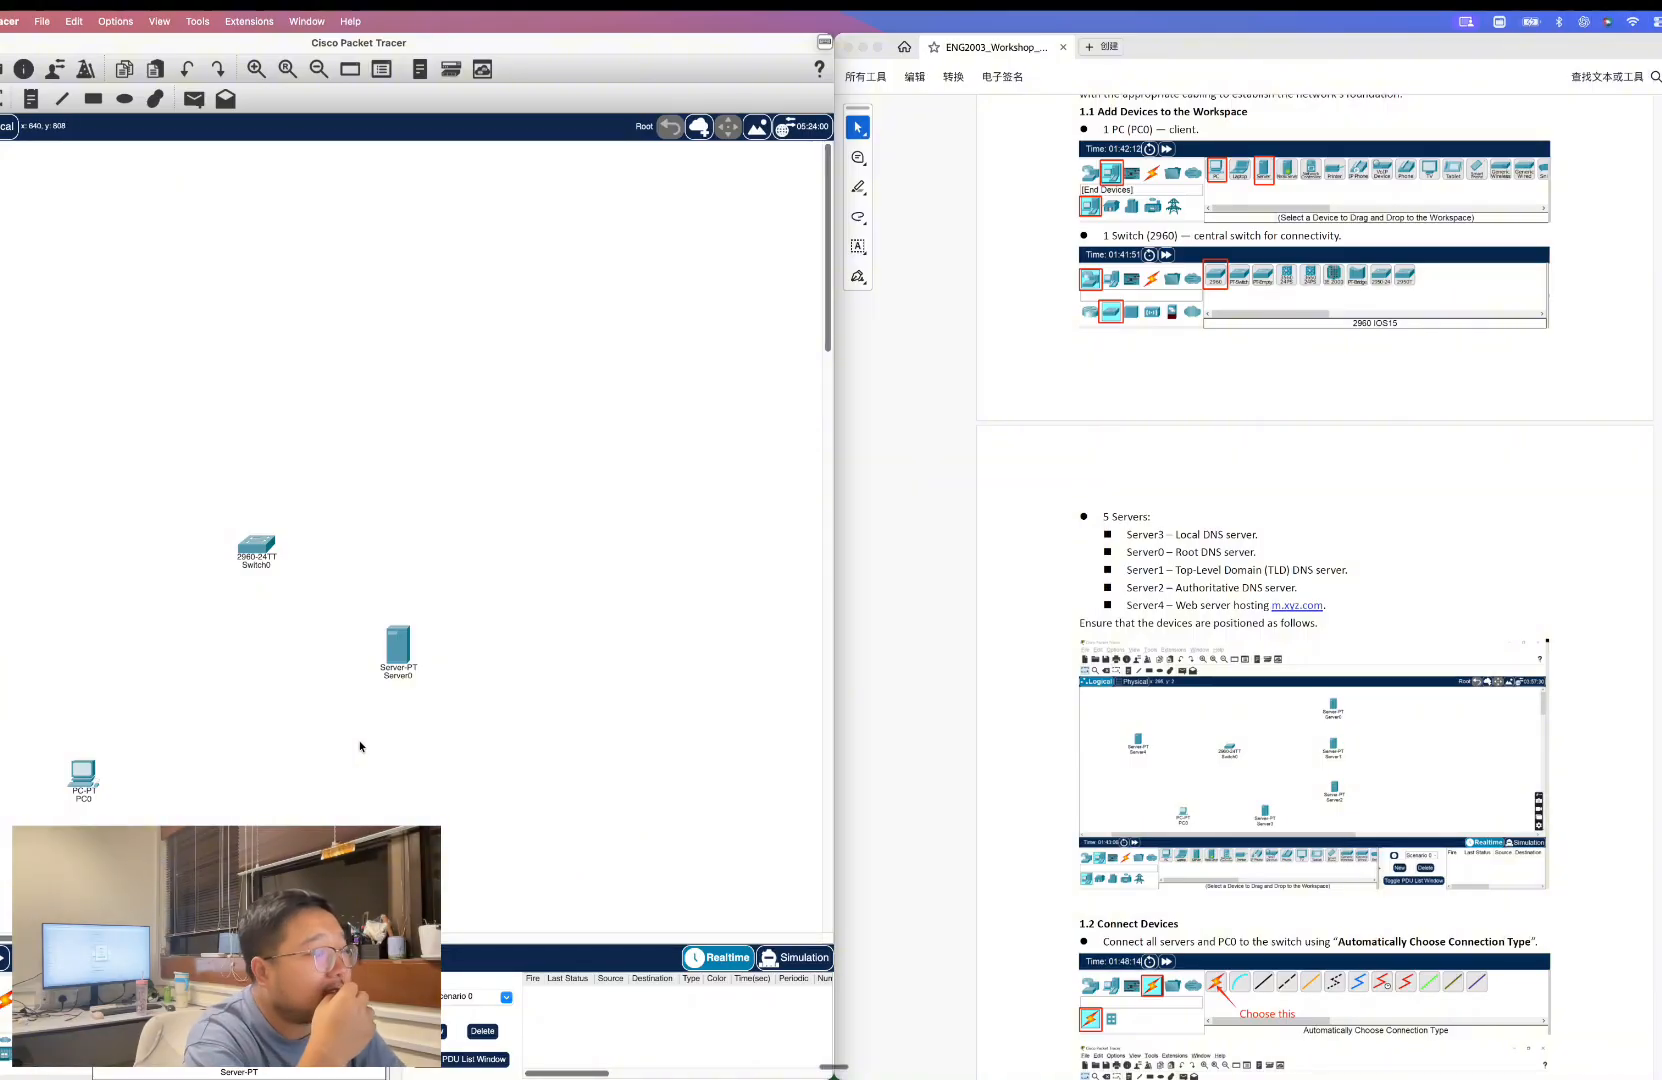
left_click_drag(396, 646, 514, 436)
left_click_drag(193, 992, 511, 514)
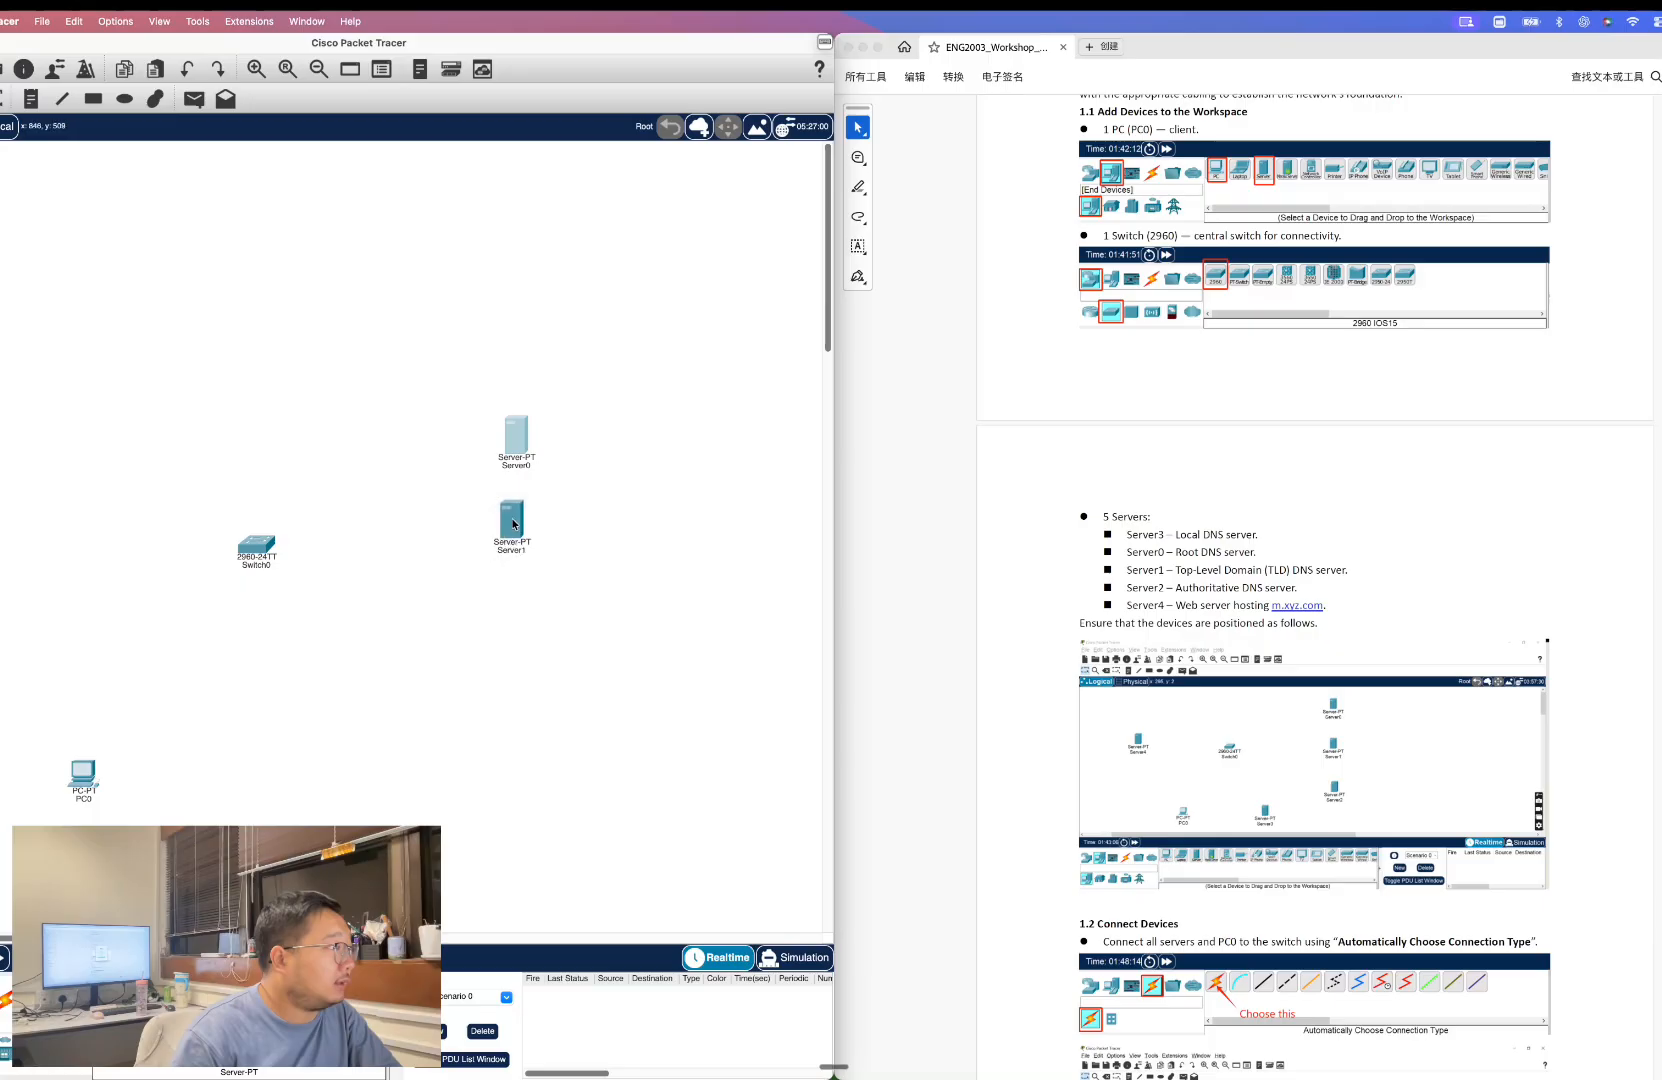
left_click_drag(193, 992, 522, 603)
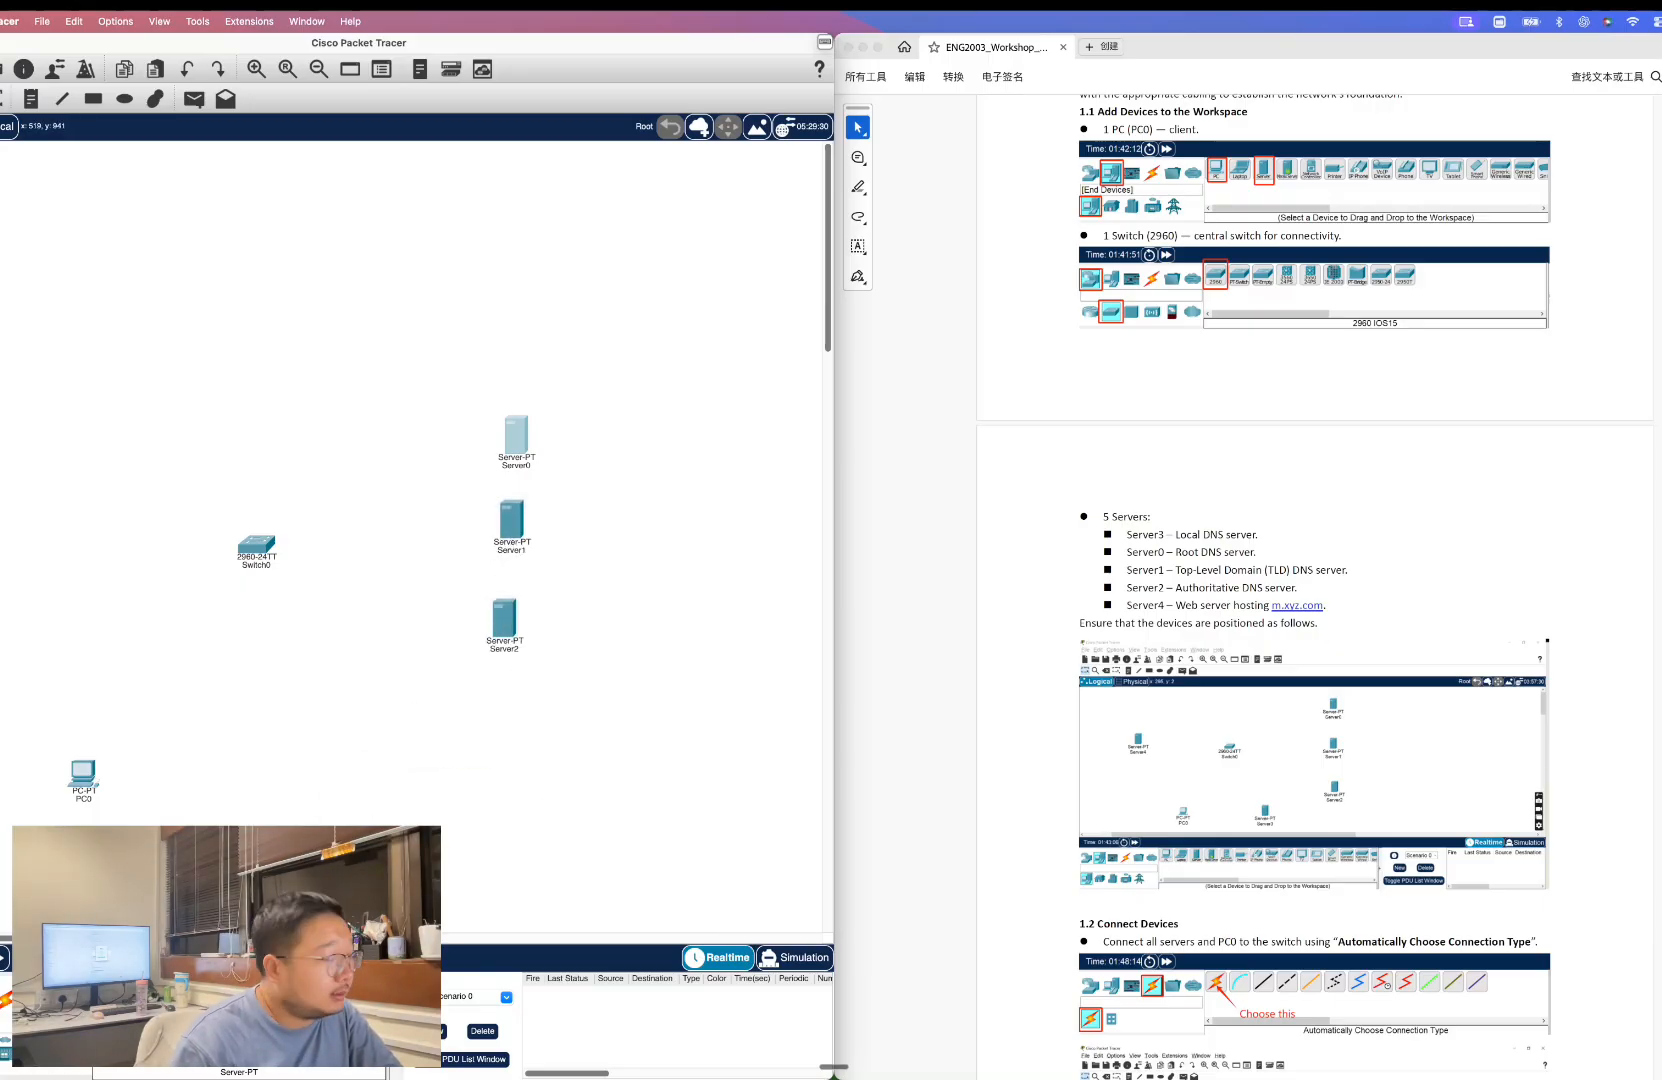
left_click_drag(193, 992, 378, 688)
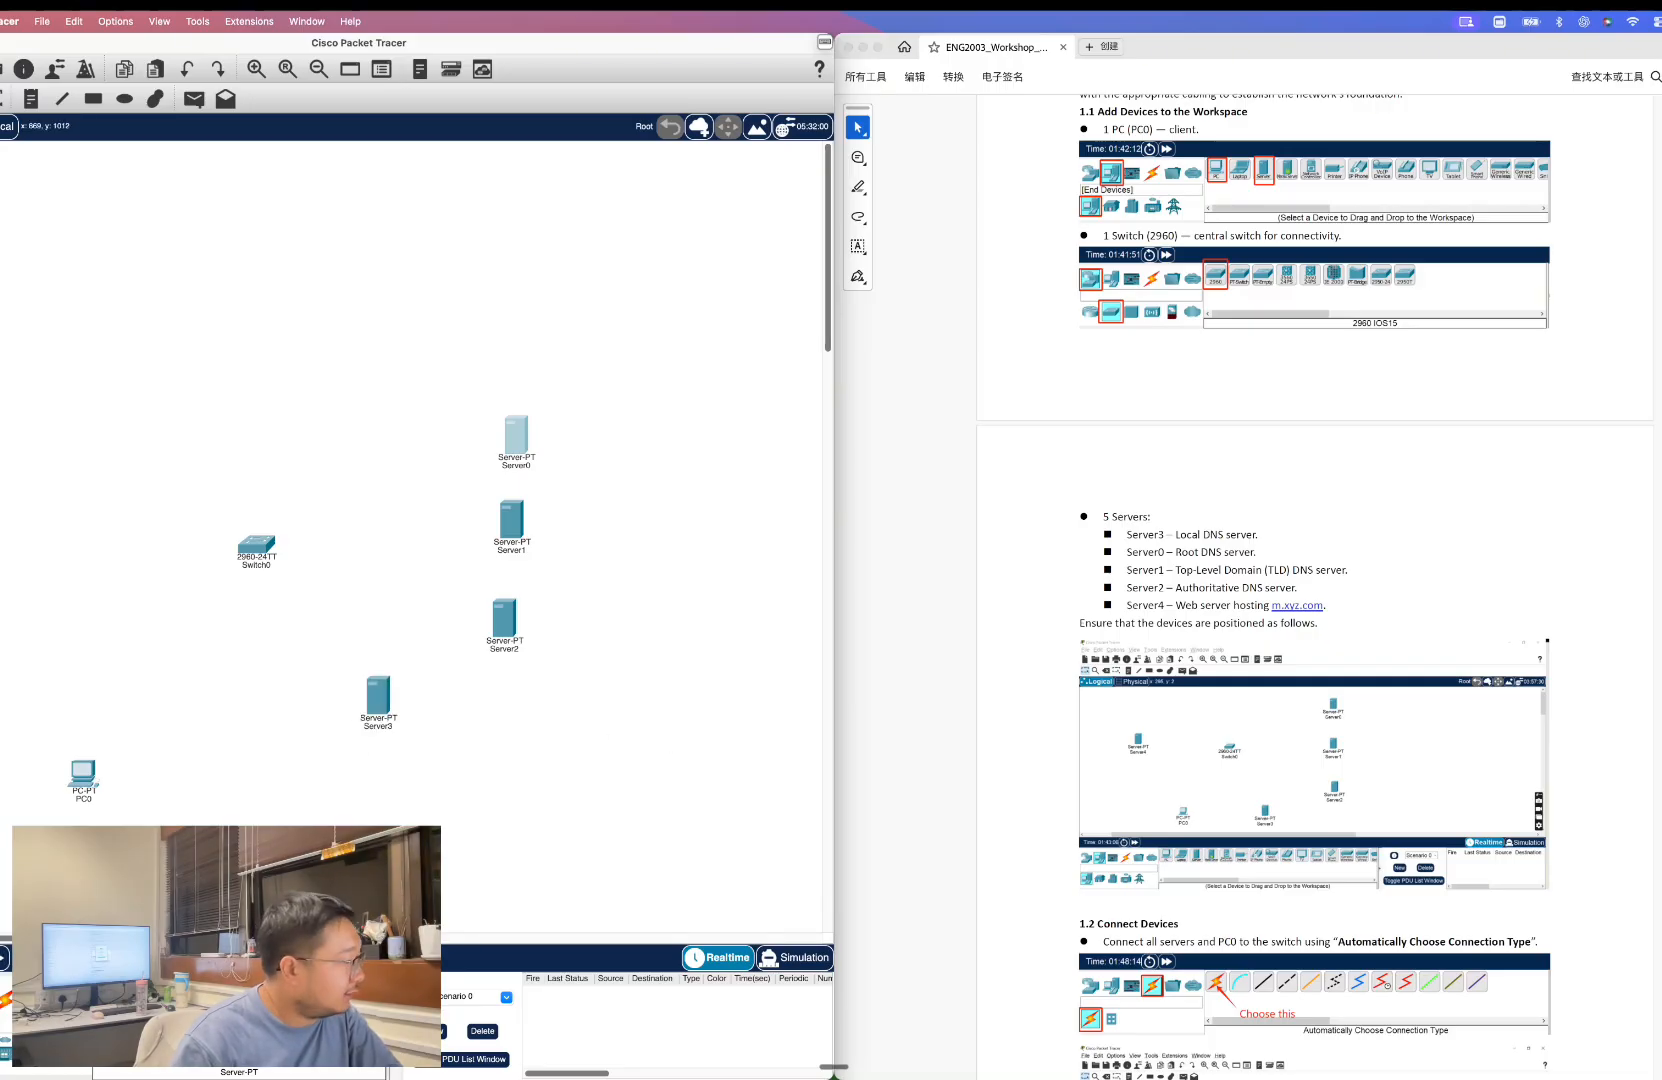
left_click_drag(193, 992, 64, 477)
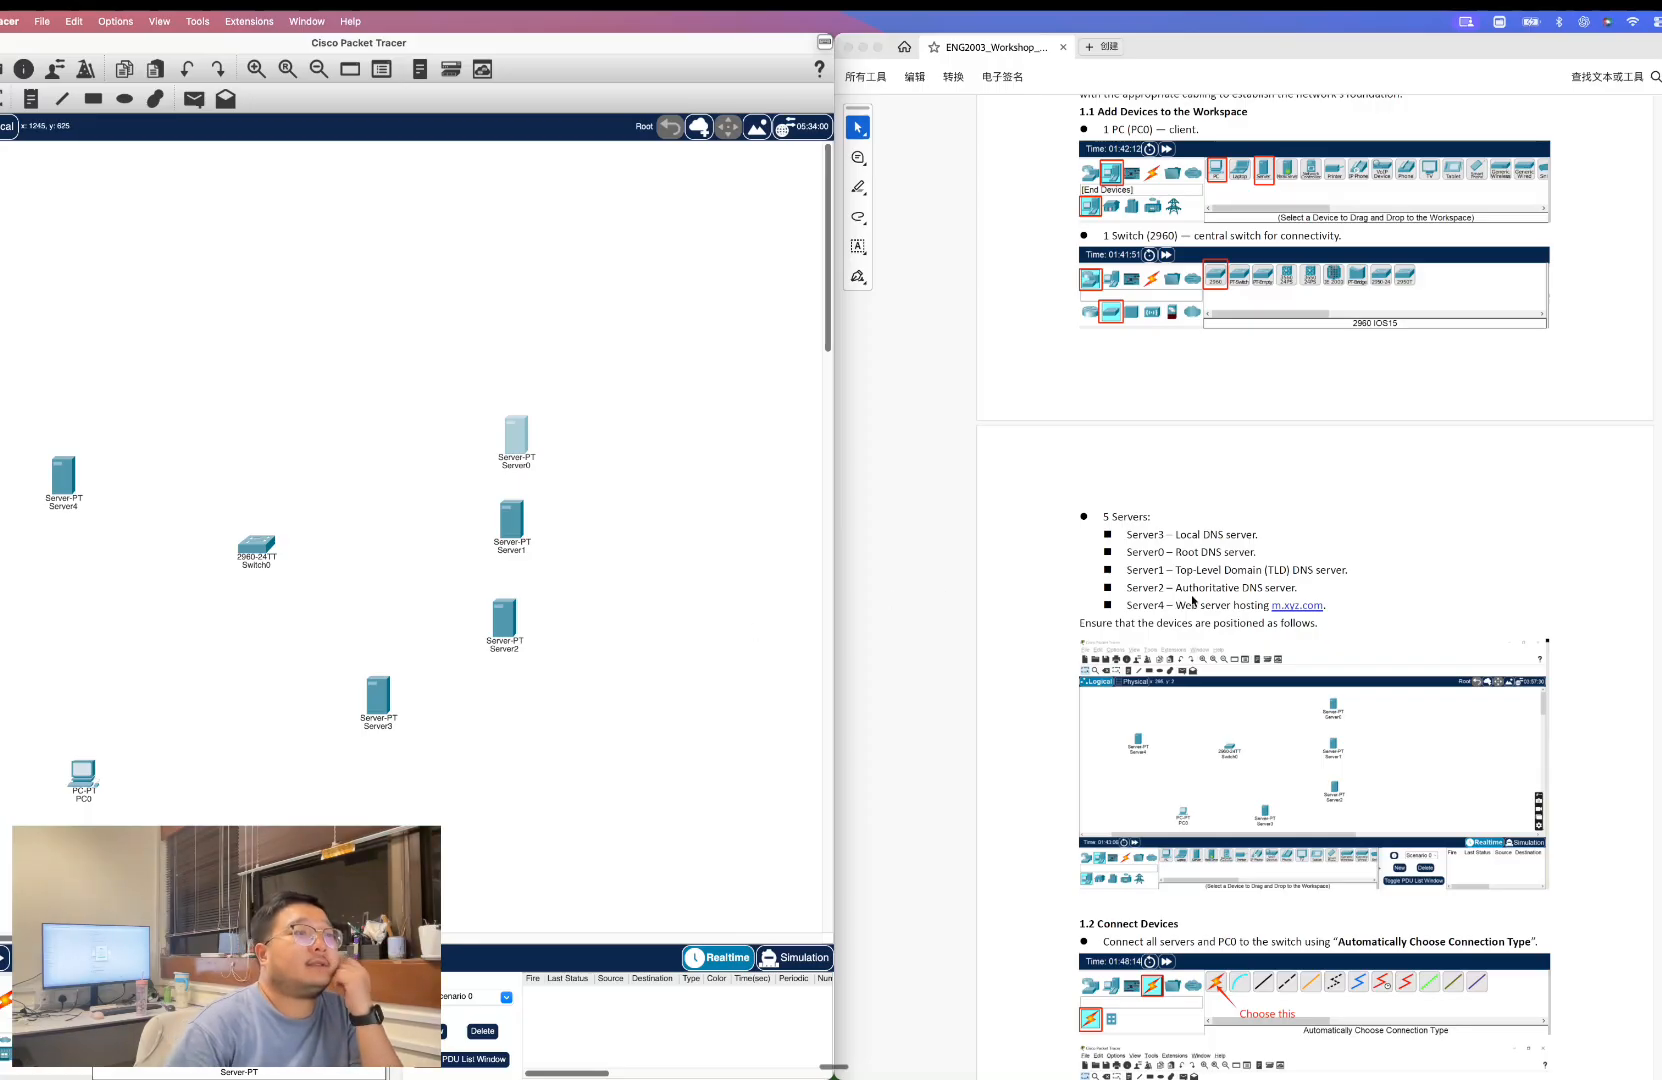
Using the automatic connection type, cable the PC, Server3, Server2 and Server1 to the switch.
scroll(1237, 528, "down", 3)
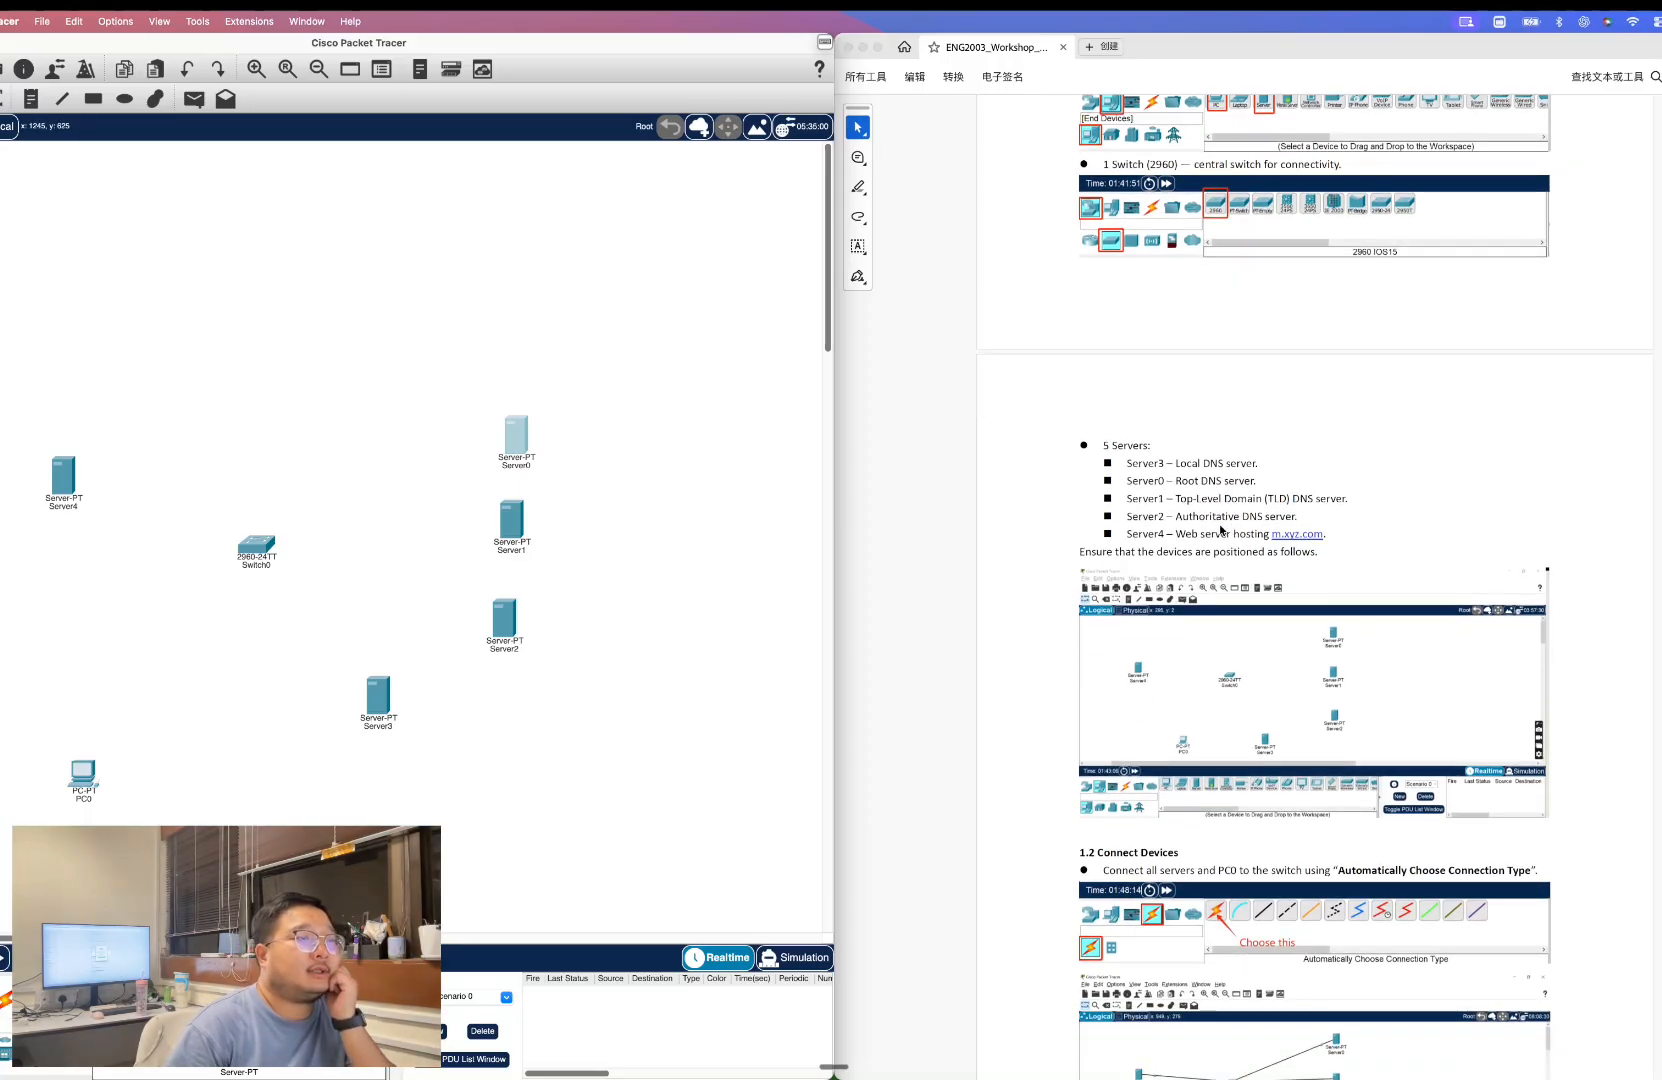
scroll(1210, 495, "down", 1)
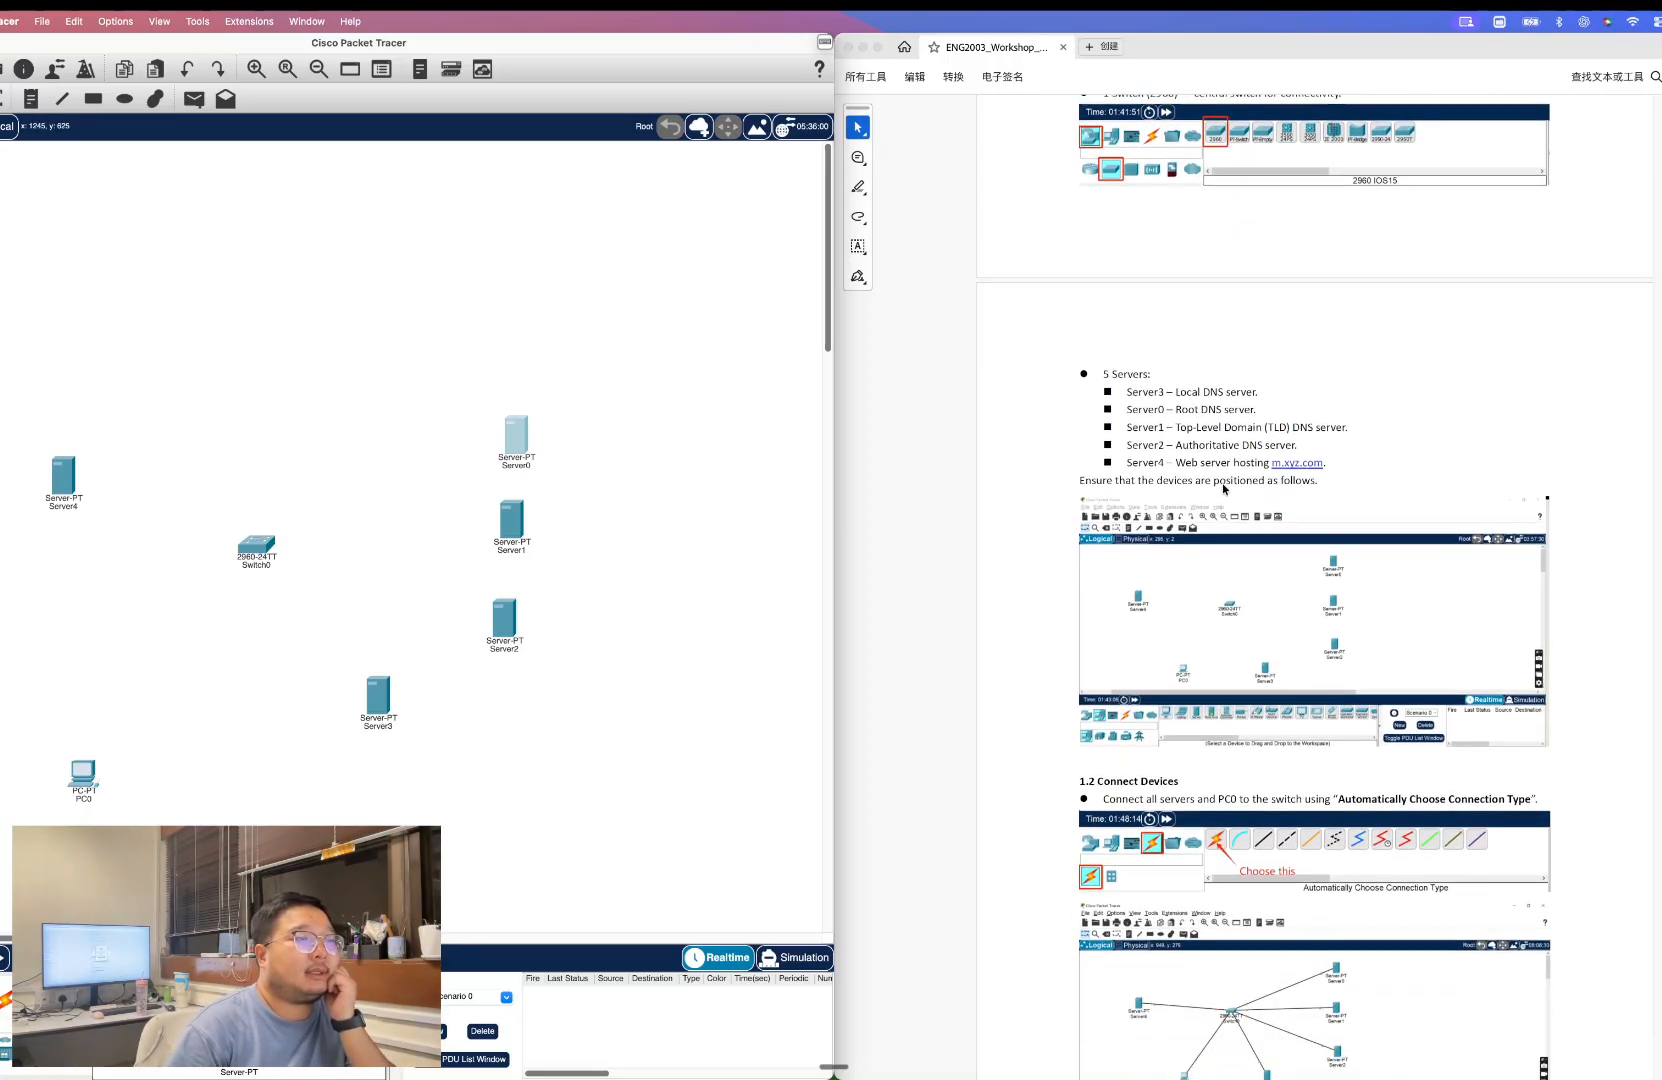
scroll(1231, 481, "down", 8)
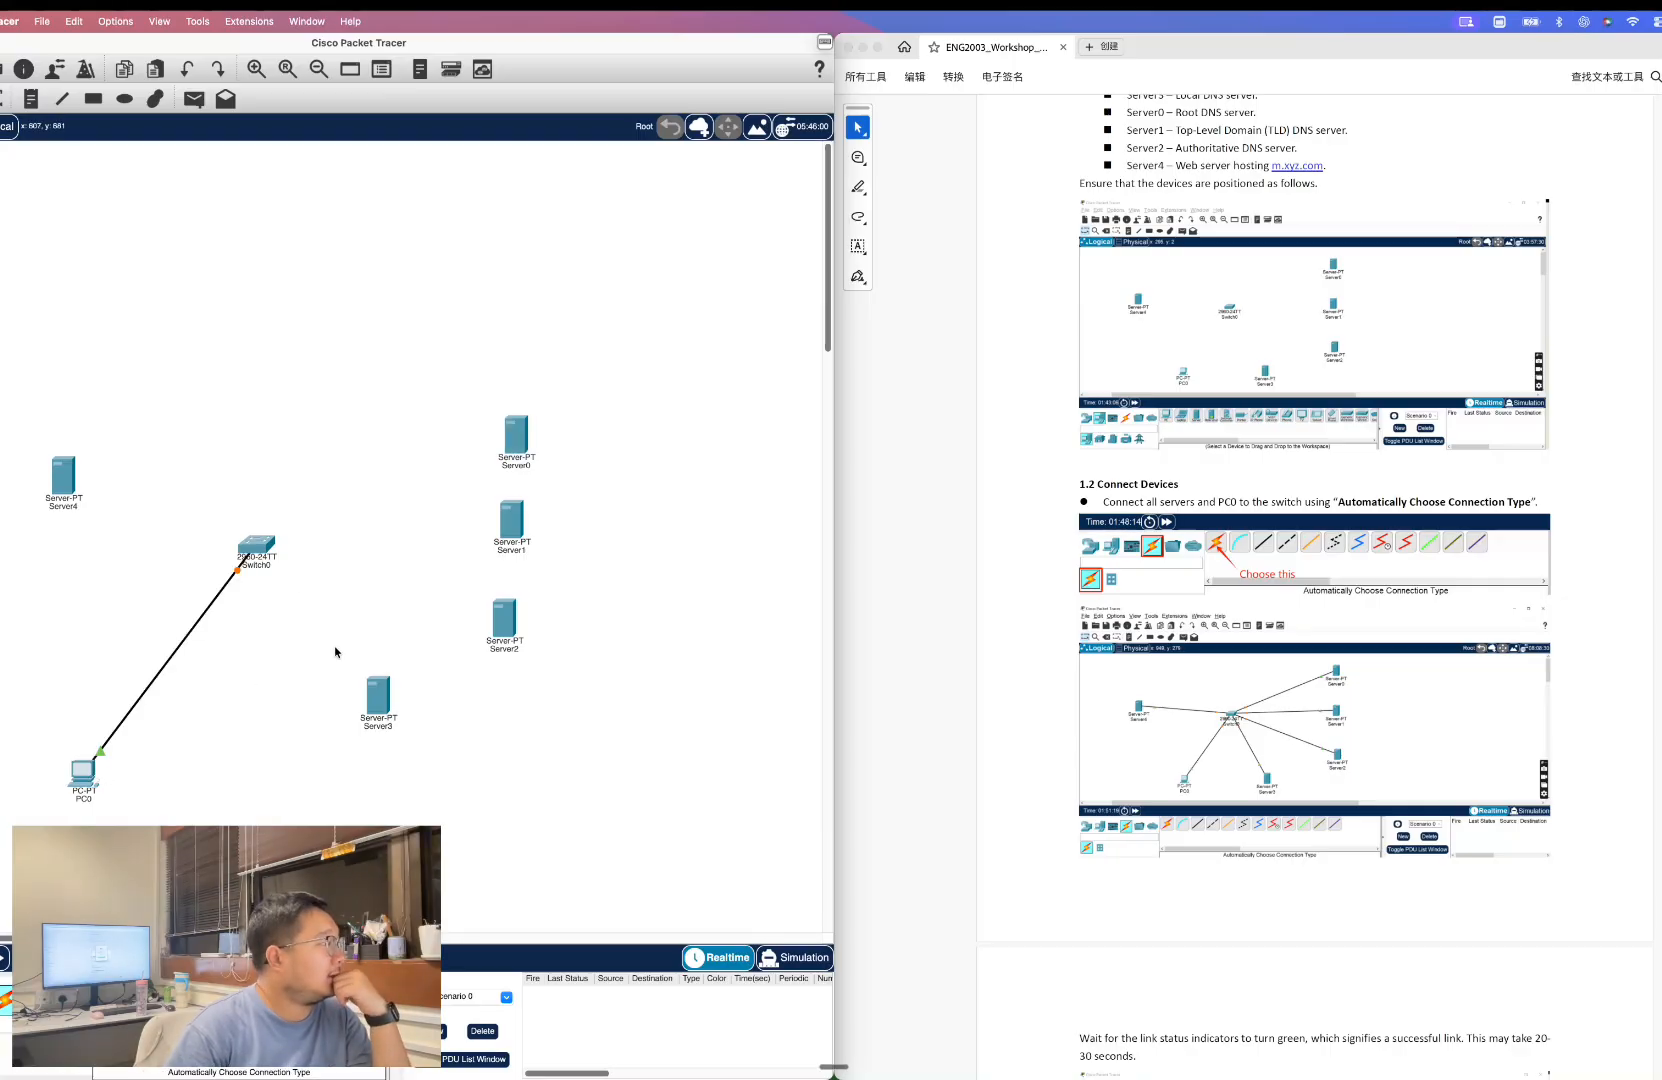
left_click(379, 698)
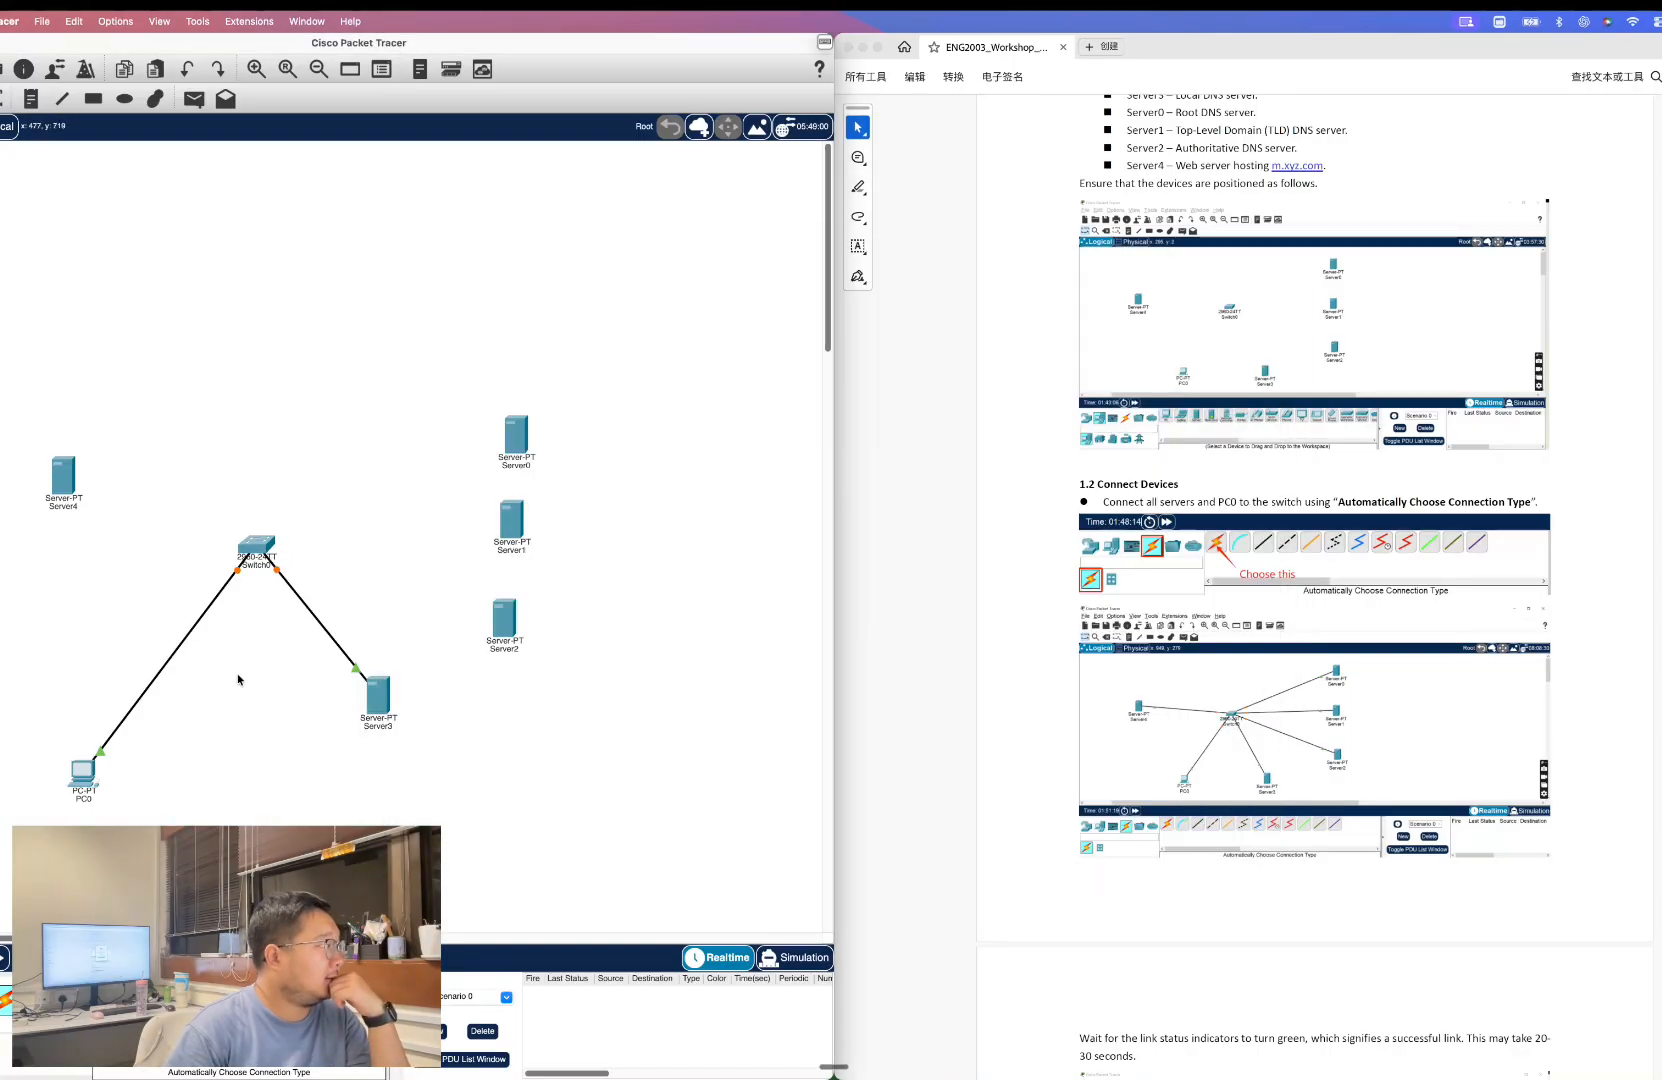
left_click(107, 997)
left_click(504, 617)
left_click(257, 546)
left_click(107, 997)
left_click(511, 519)
left_click(257, 546)
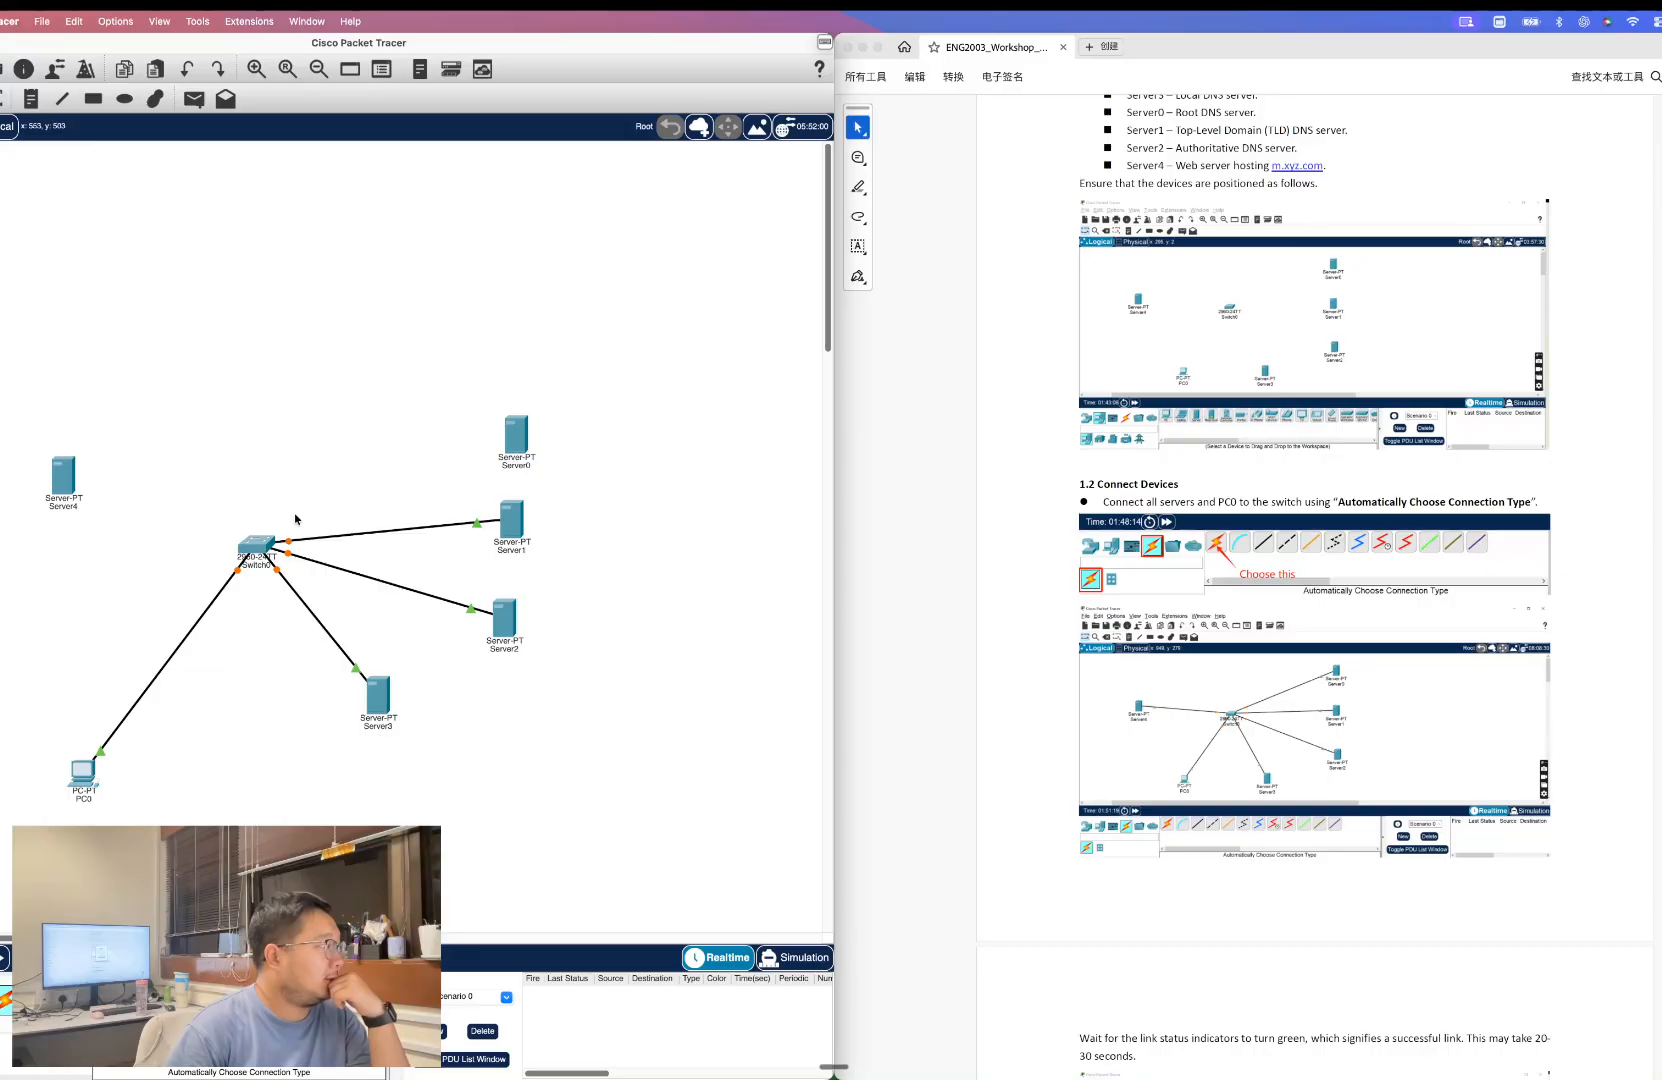
Cable Server0 and Server4 to the switch with the automatic connection type.
left_click(107, 997)
left_click(516, 435)
left_click(257, 546)
left_click(107, 997)
left_click(63, 476)
left_click(257, 546)
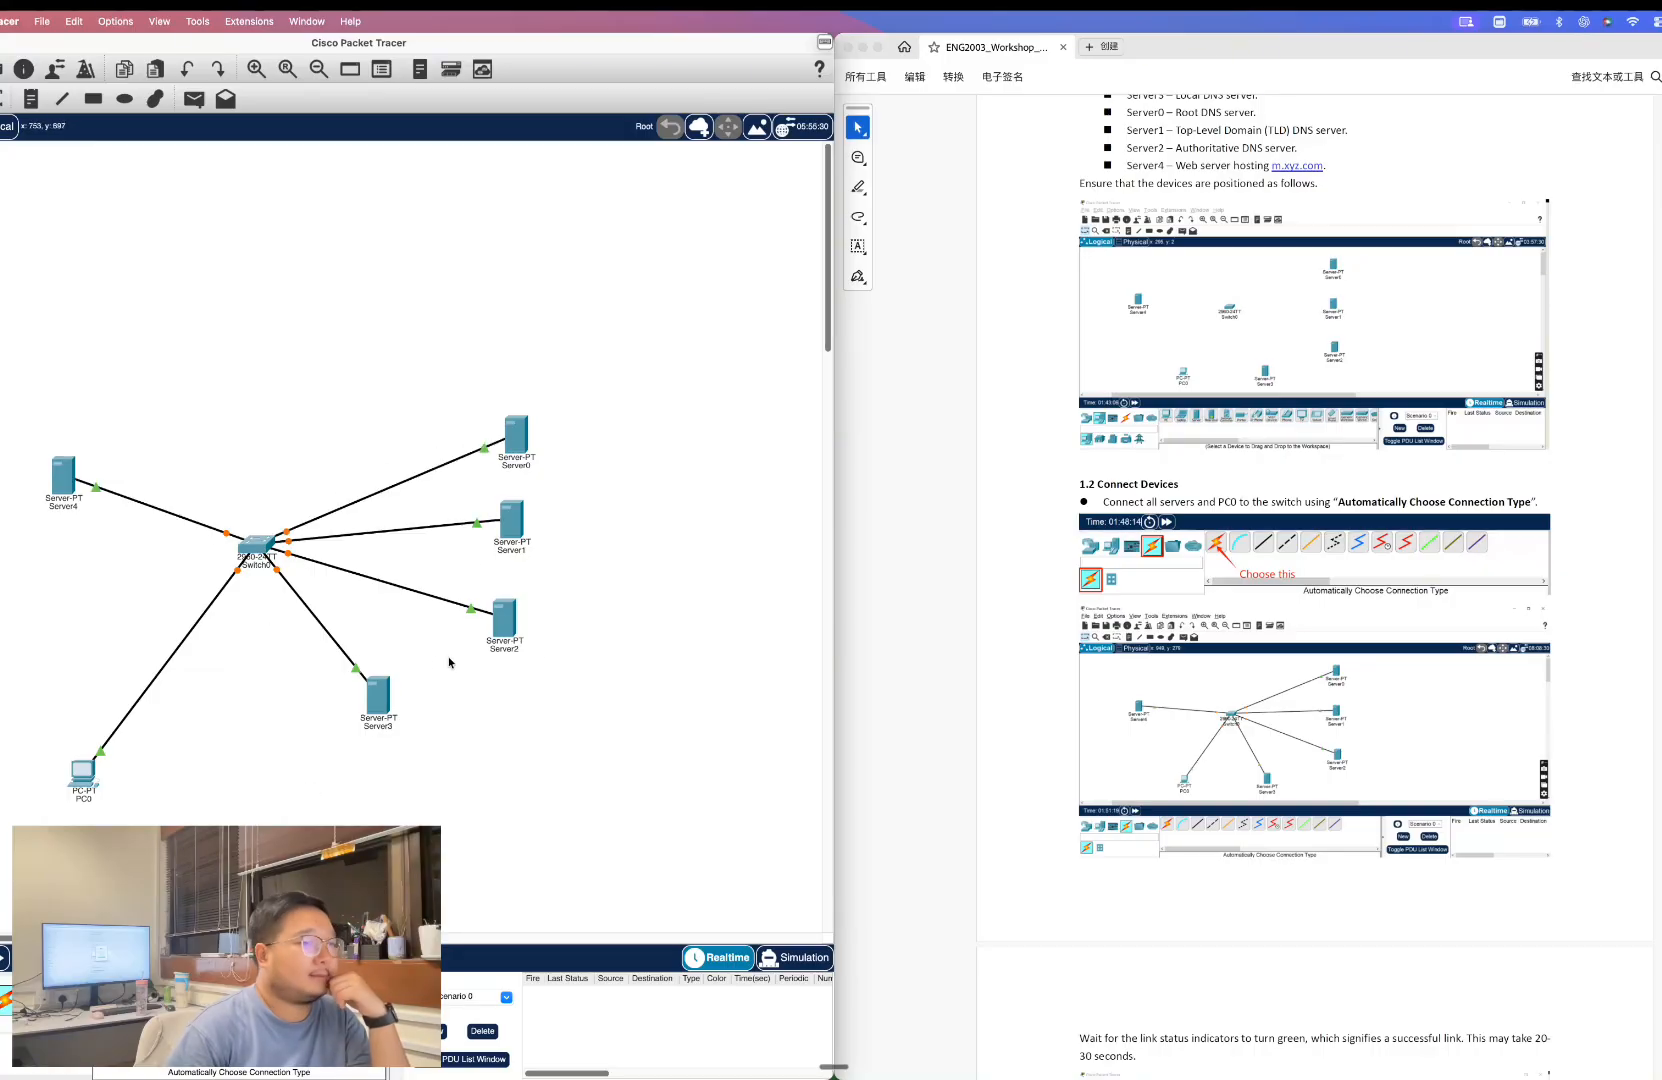
Read the Part 2 network configuration plan listing the IP addresses and domains for the PC and servers.
scroll(1268, 557, "down", 5)
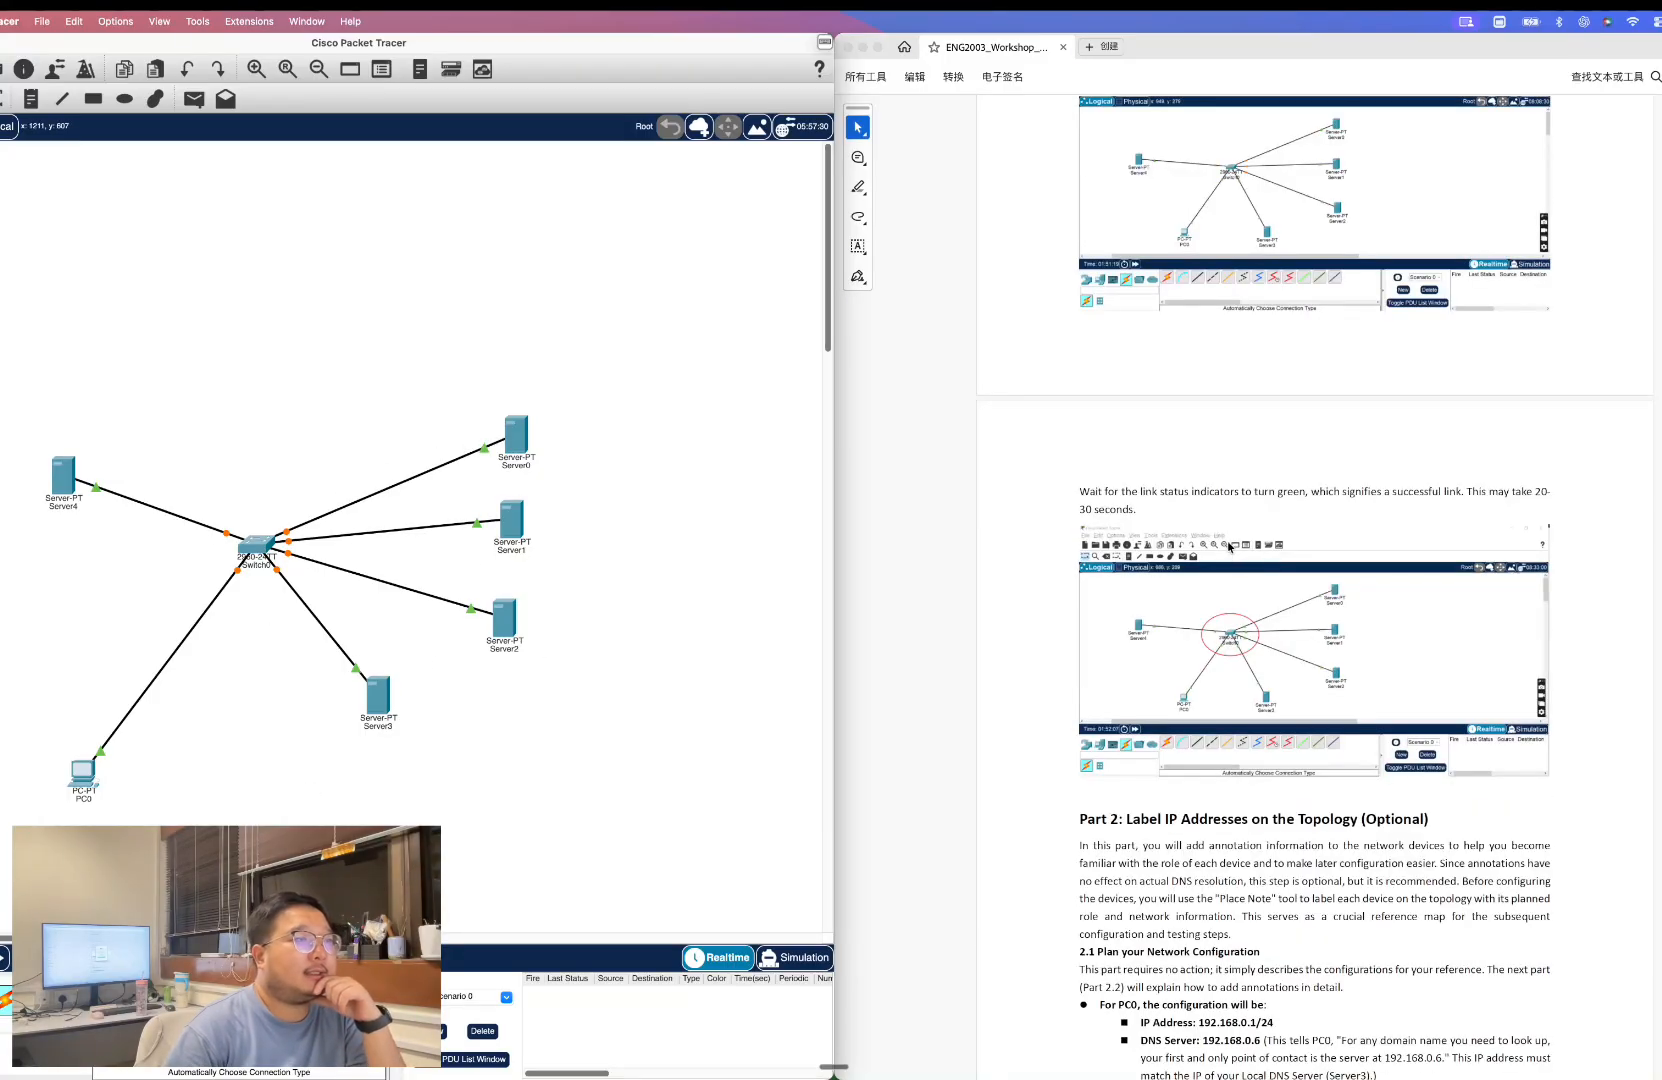
scroll(1267, 535, "down", 1)
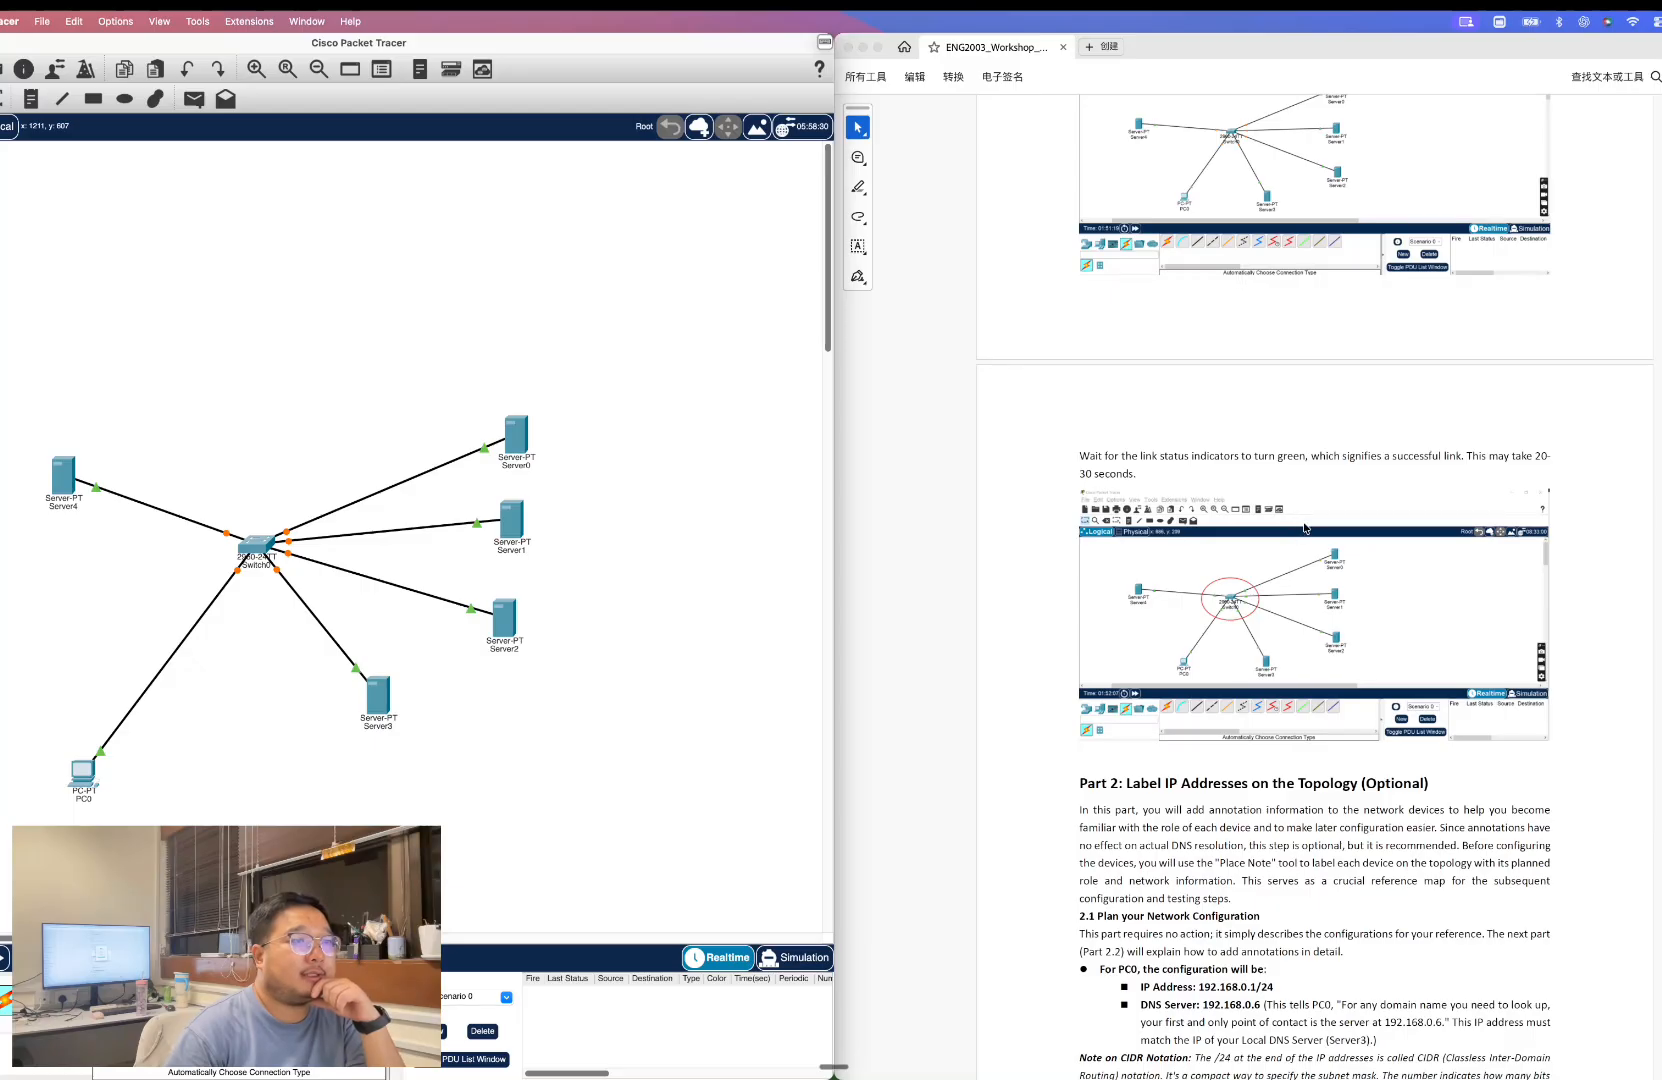
scroll(1428, 512, "down", 2)
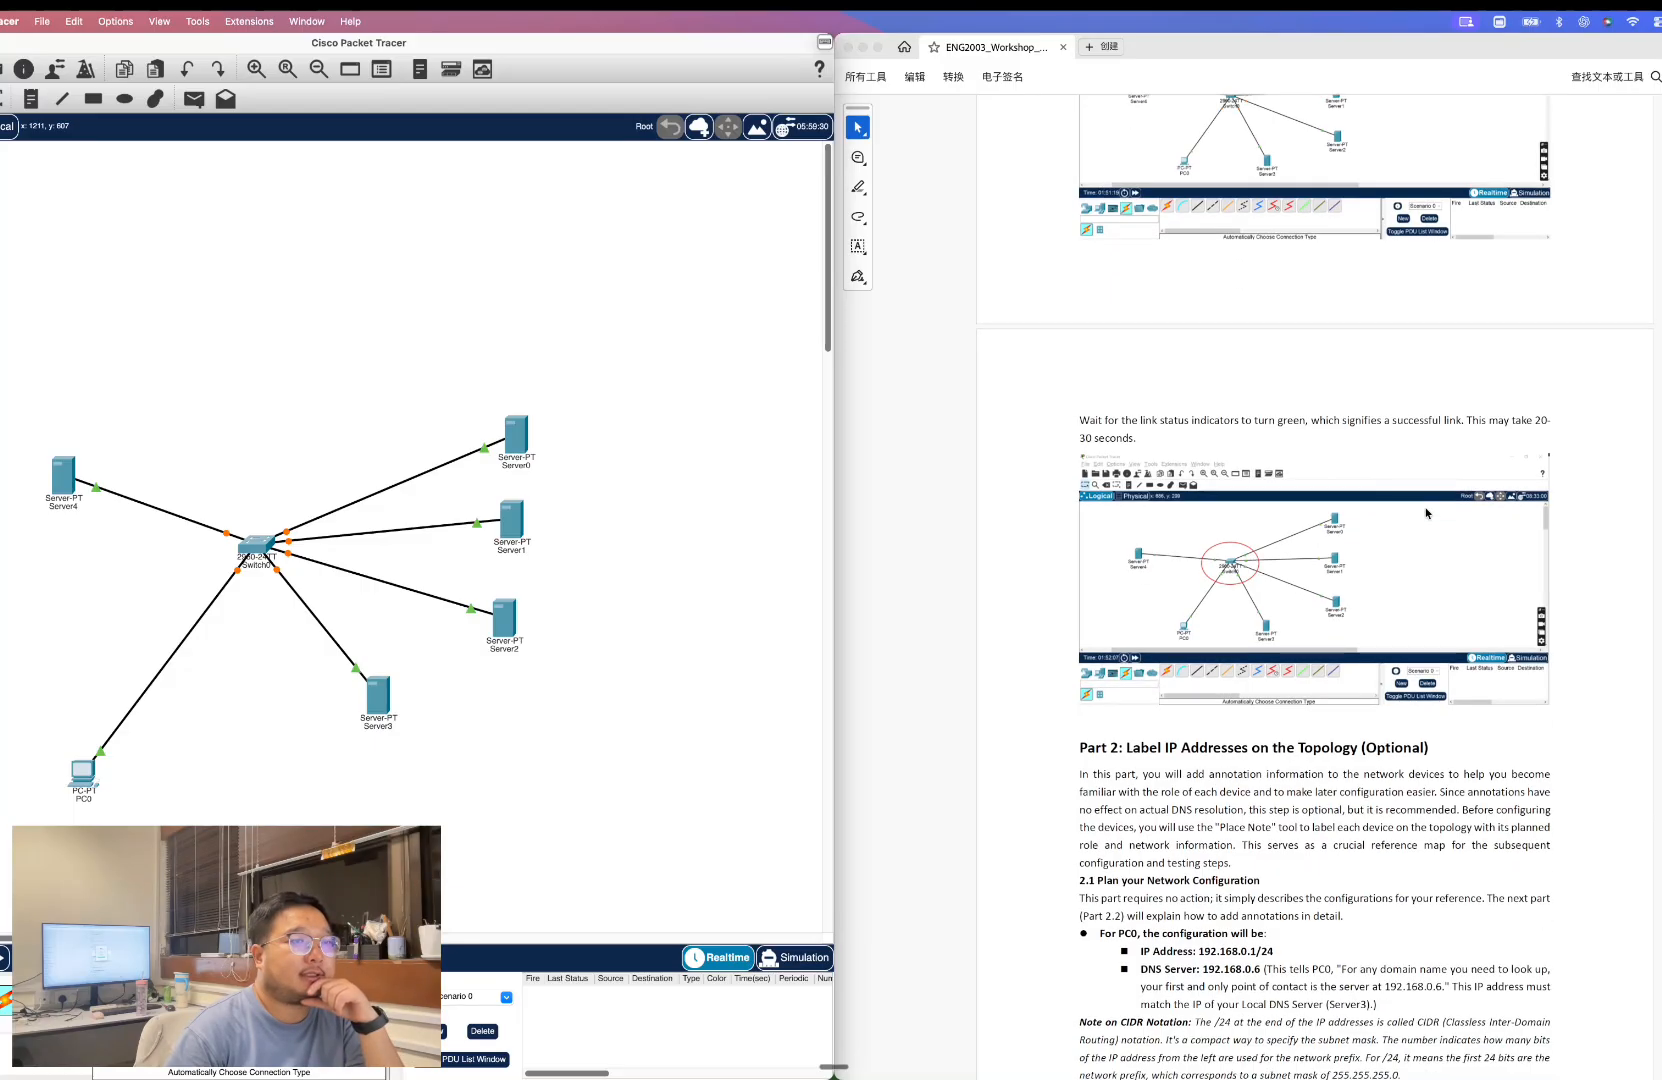
scroll(1428, 512, "down", 5)
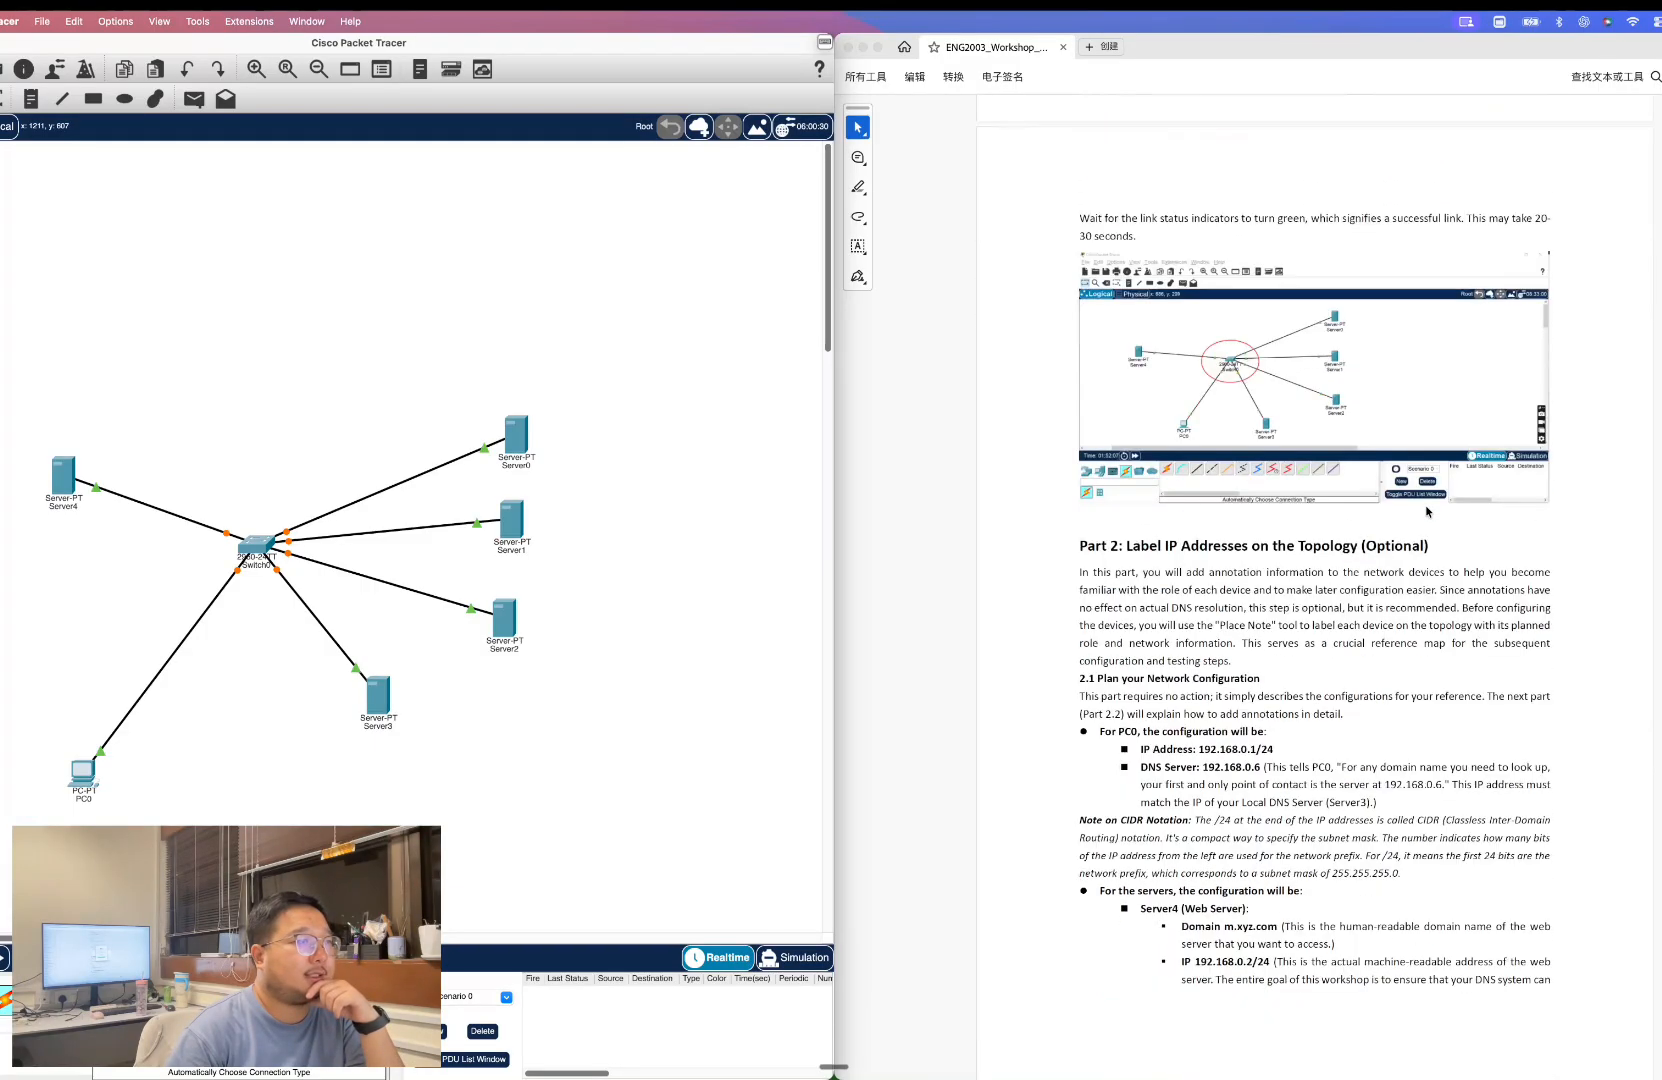
scroll(1400, 520, "down", 4)
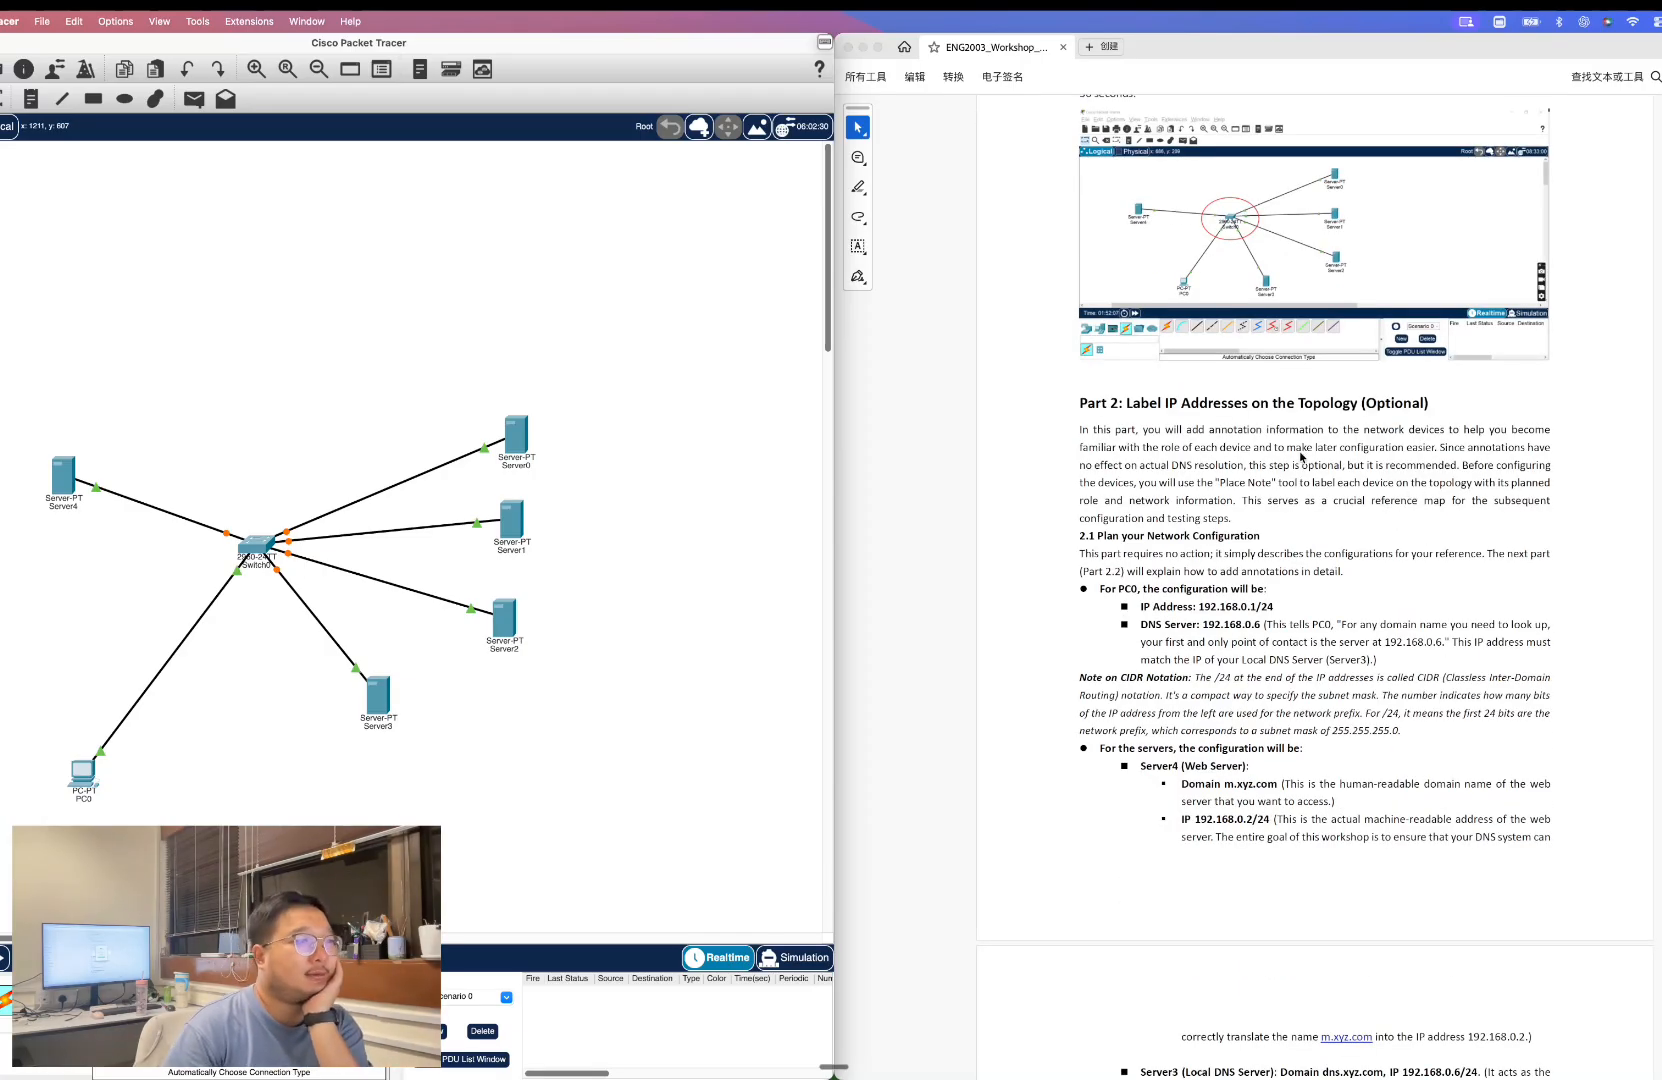
scroll(1302, 456, "down", 3)
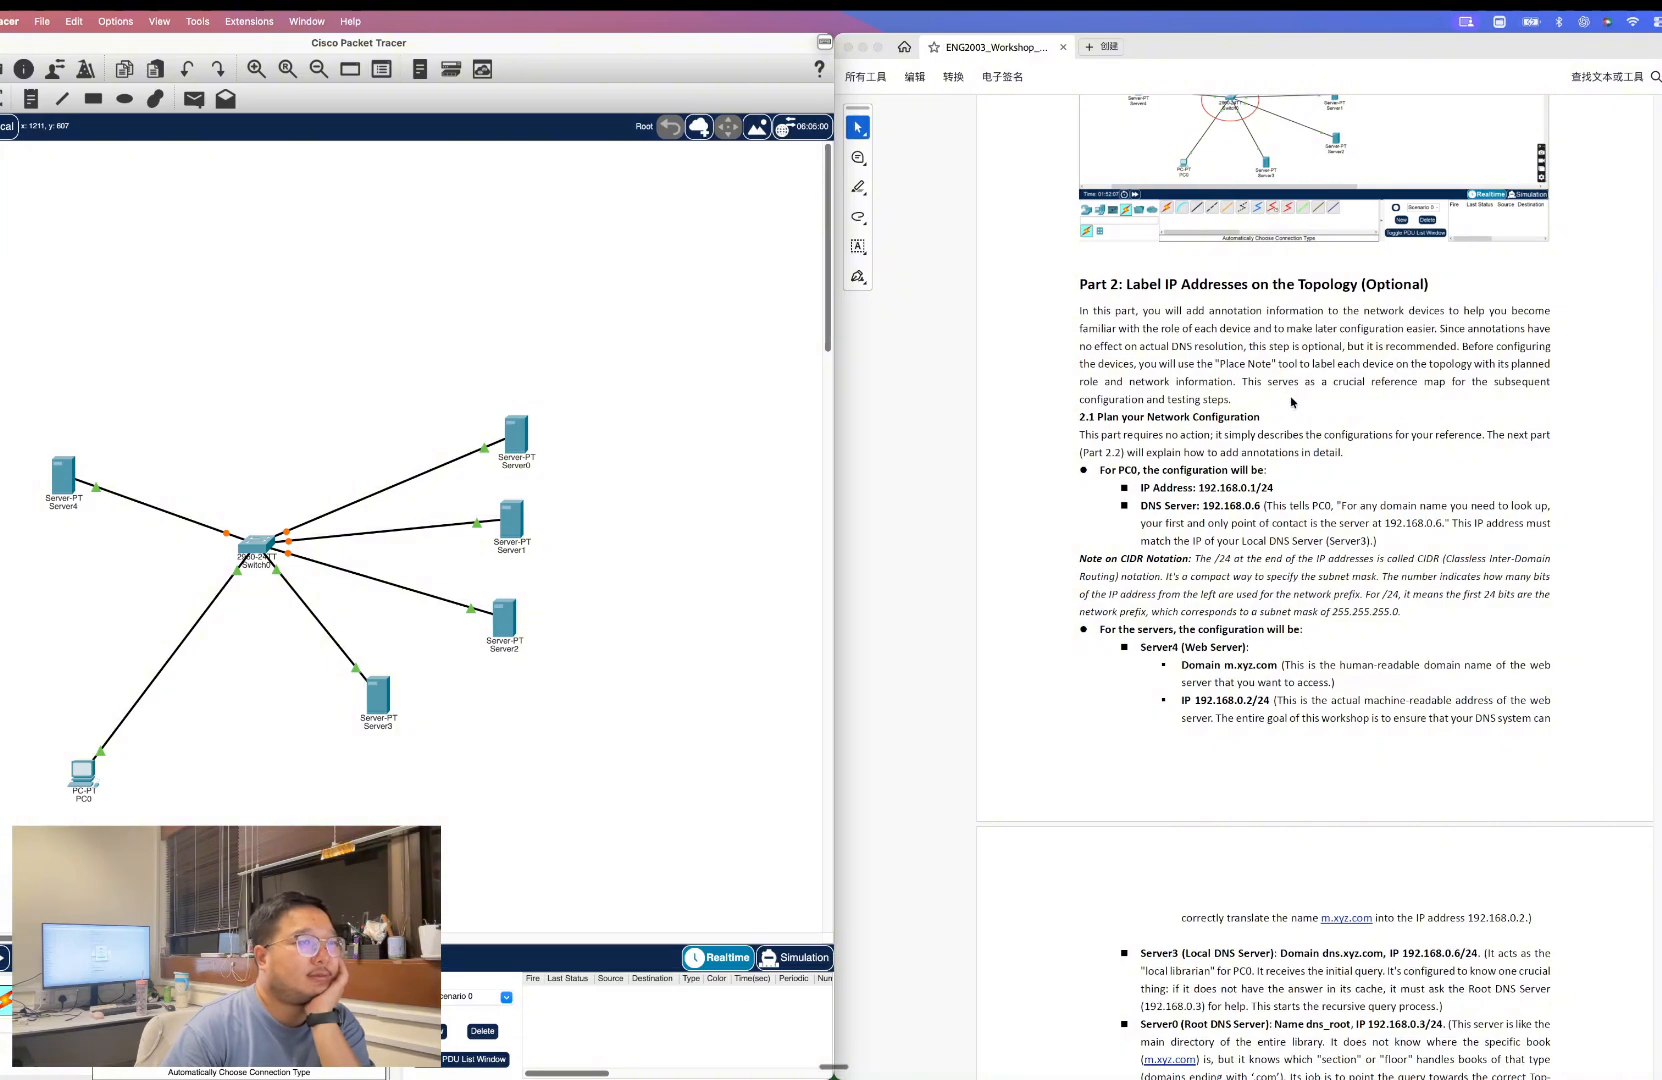
scroll(1316, 422, "up", 1)
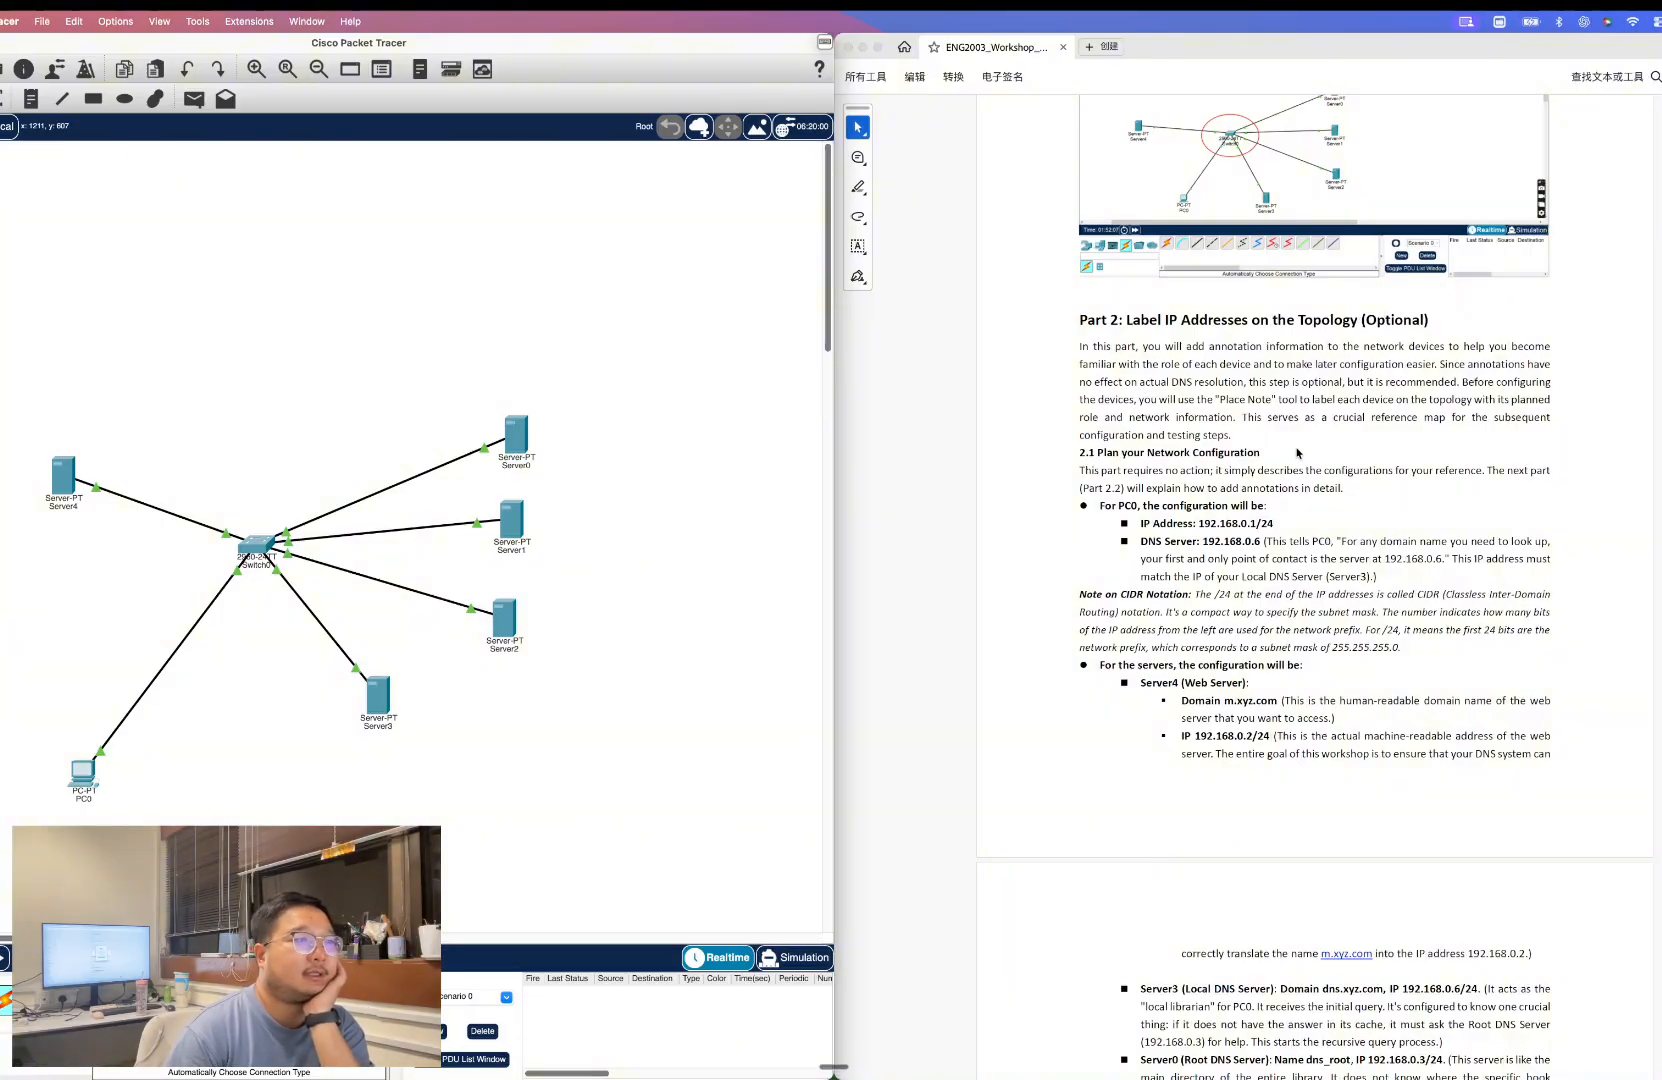
scroll(1312, 485, "down", 3)
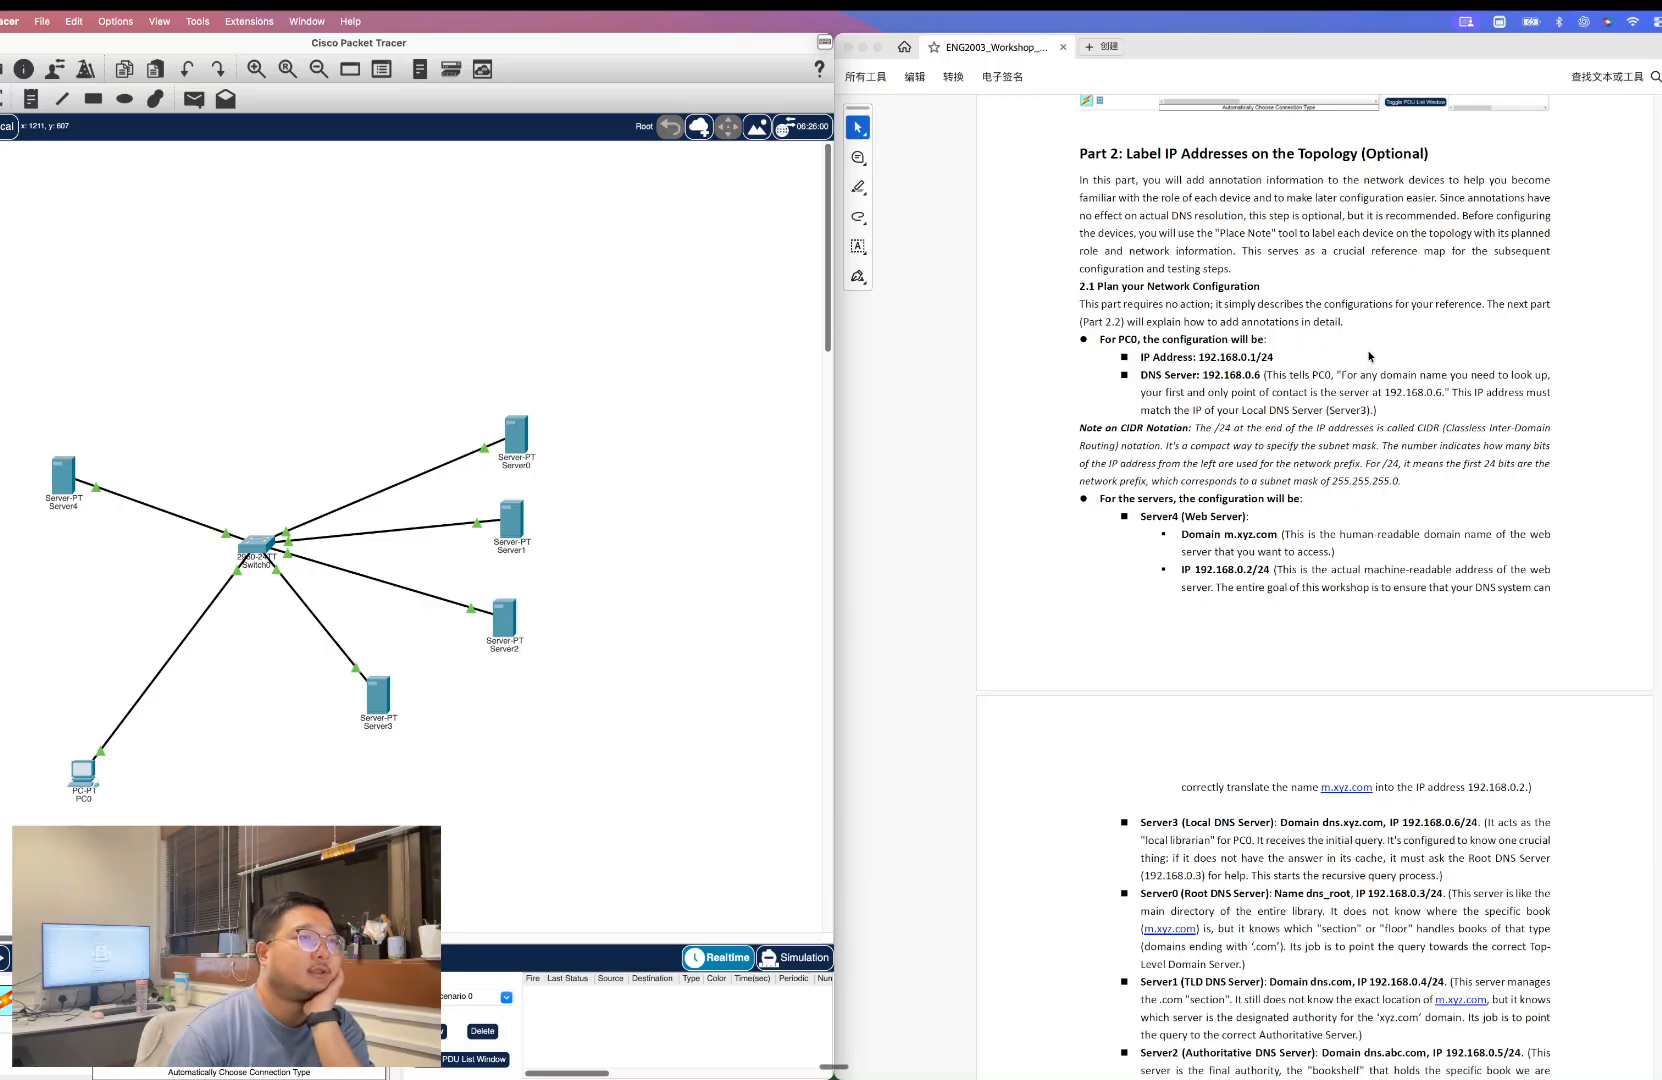
scroll(1368, 356, "down", 1)
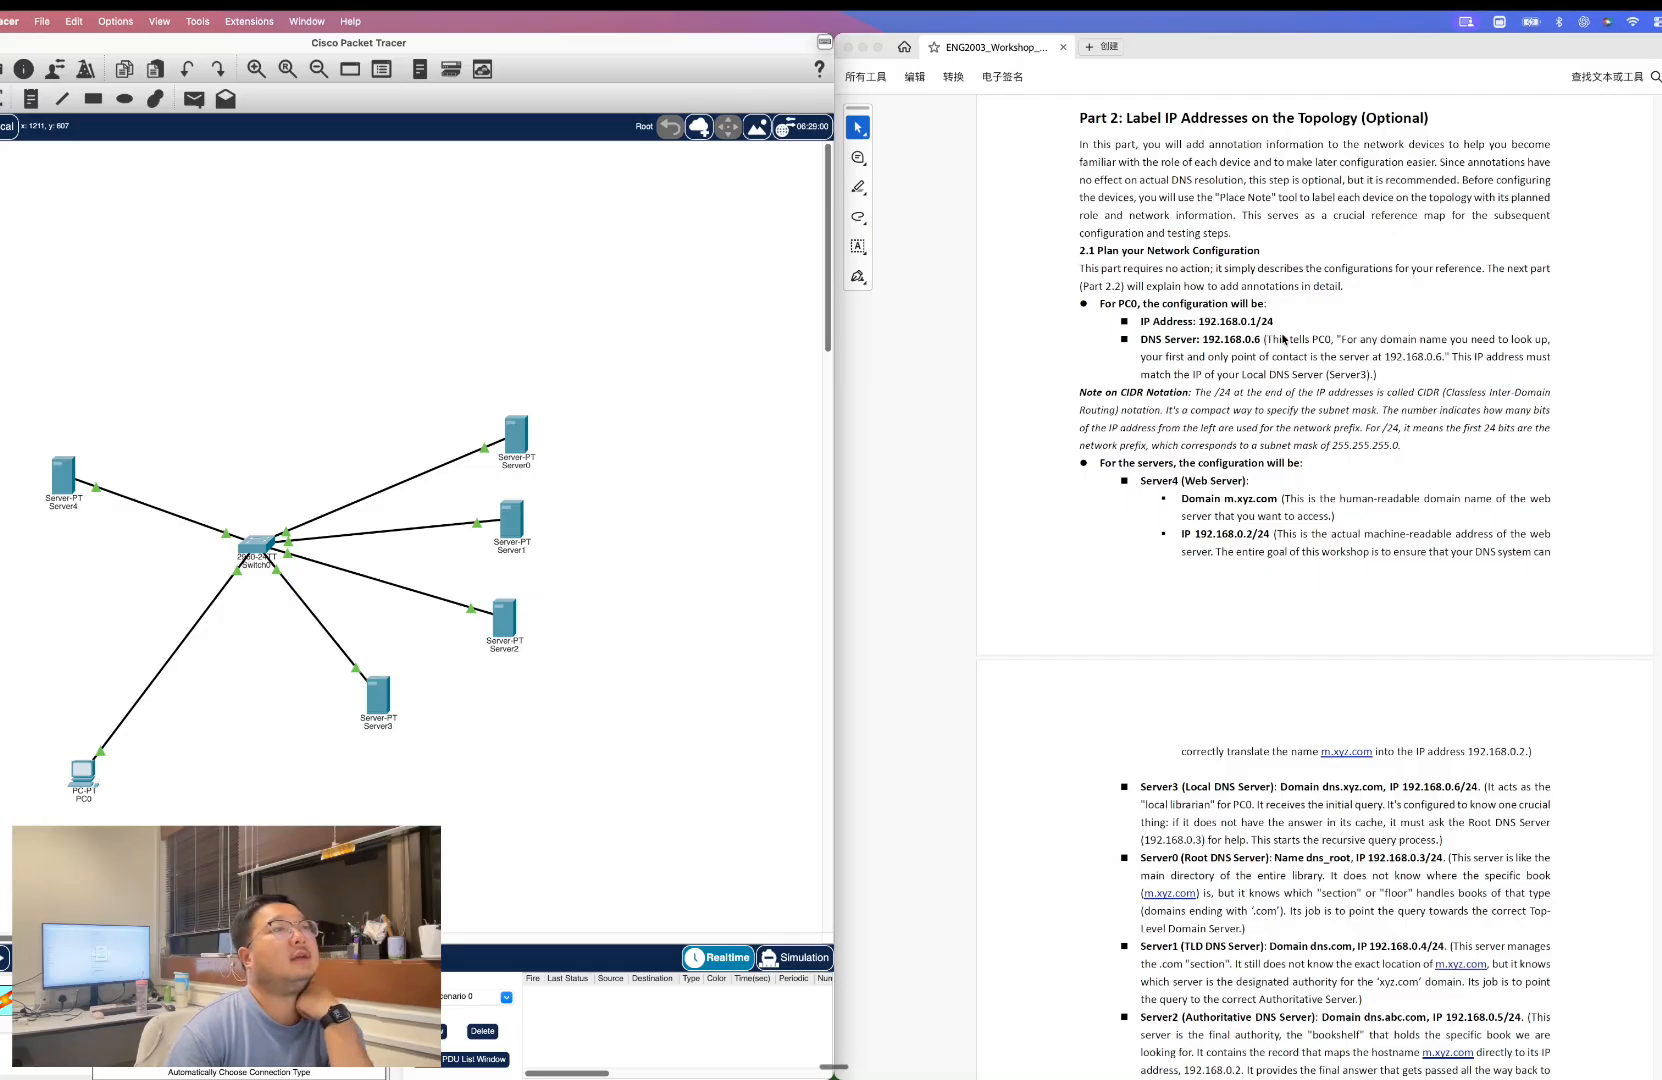
scroll(1280, 340, "down", 1)
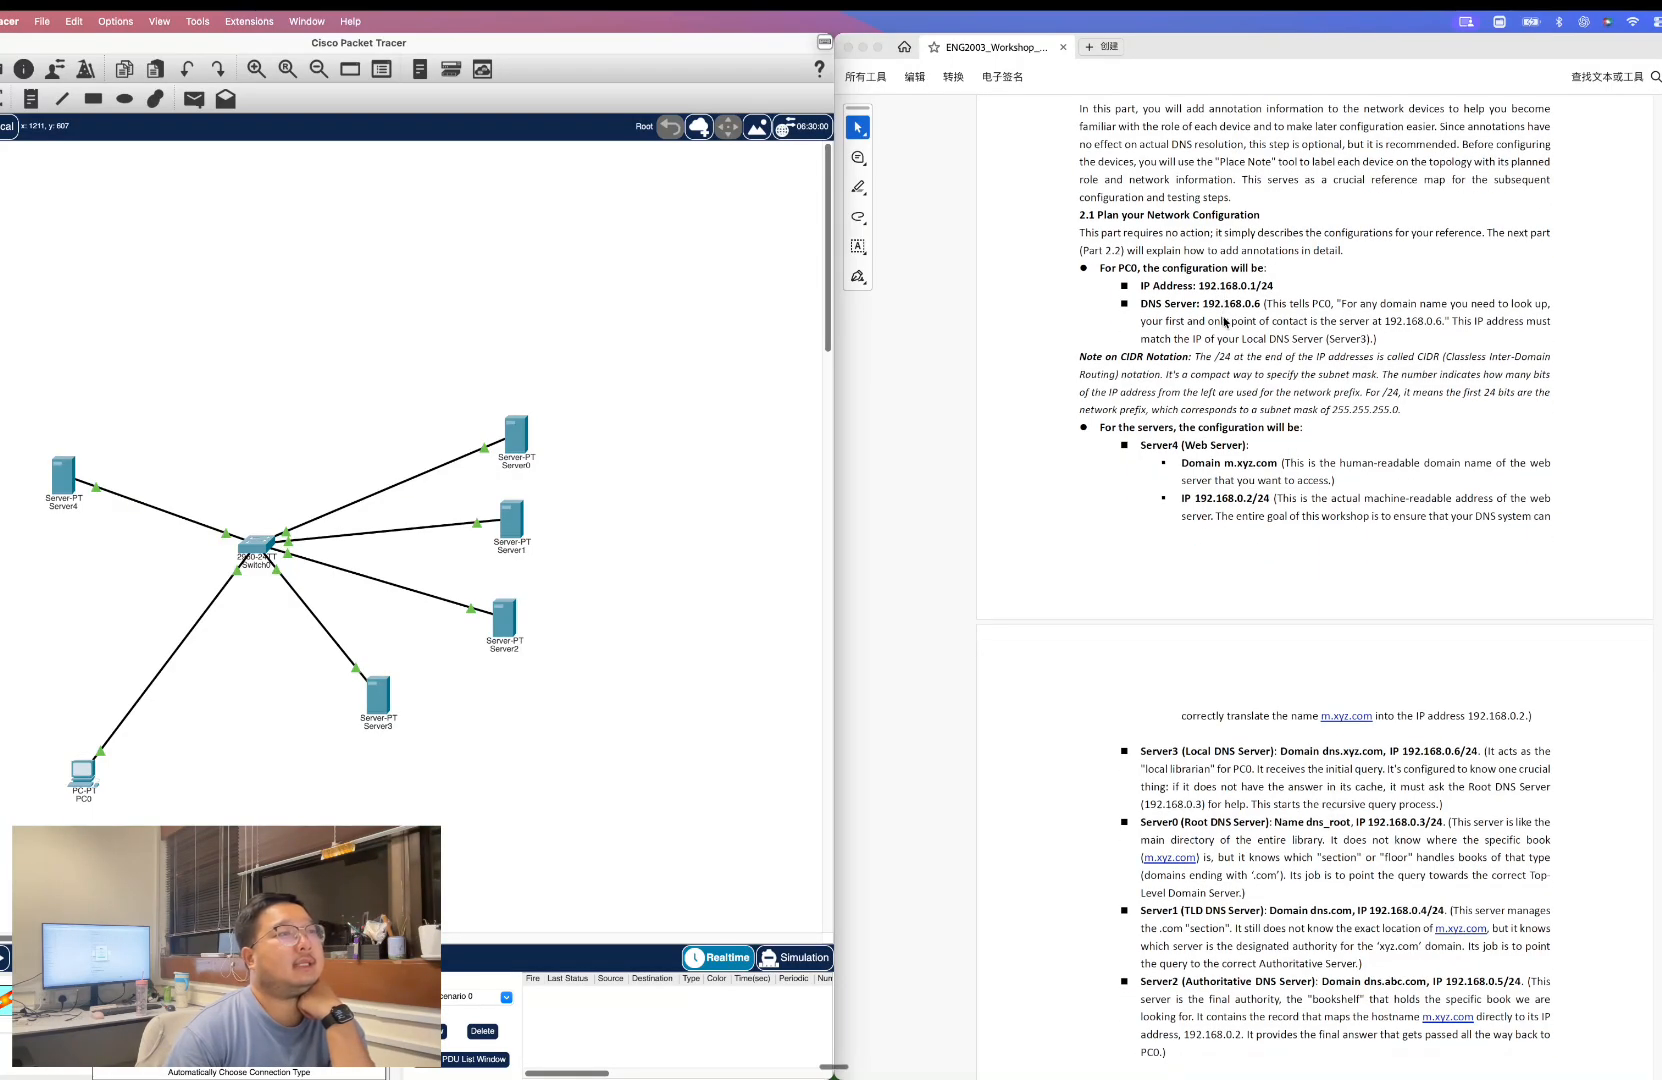
scroll(1209, 422, "down", 1)
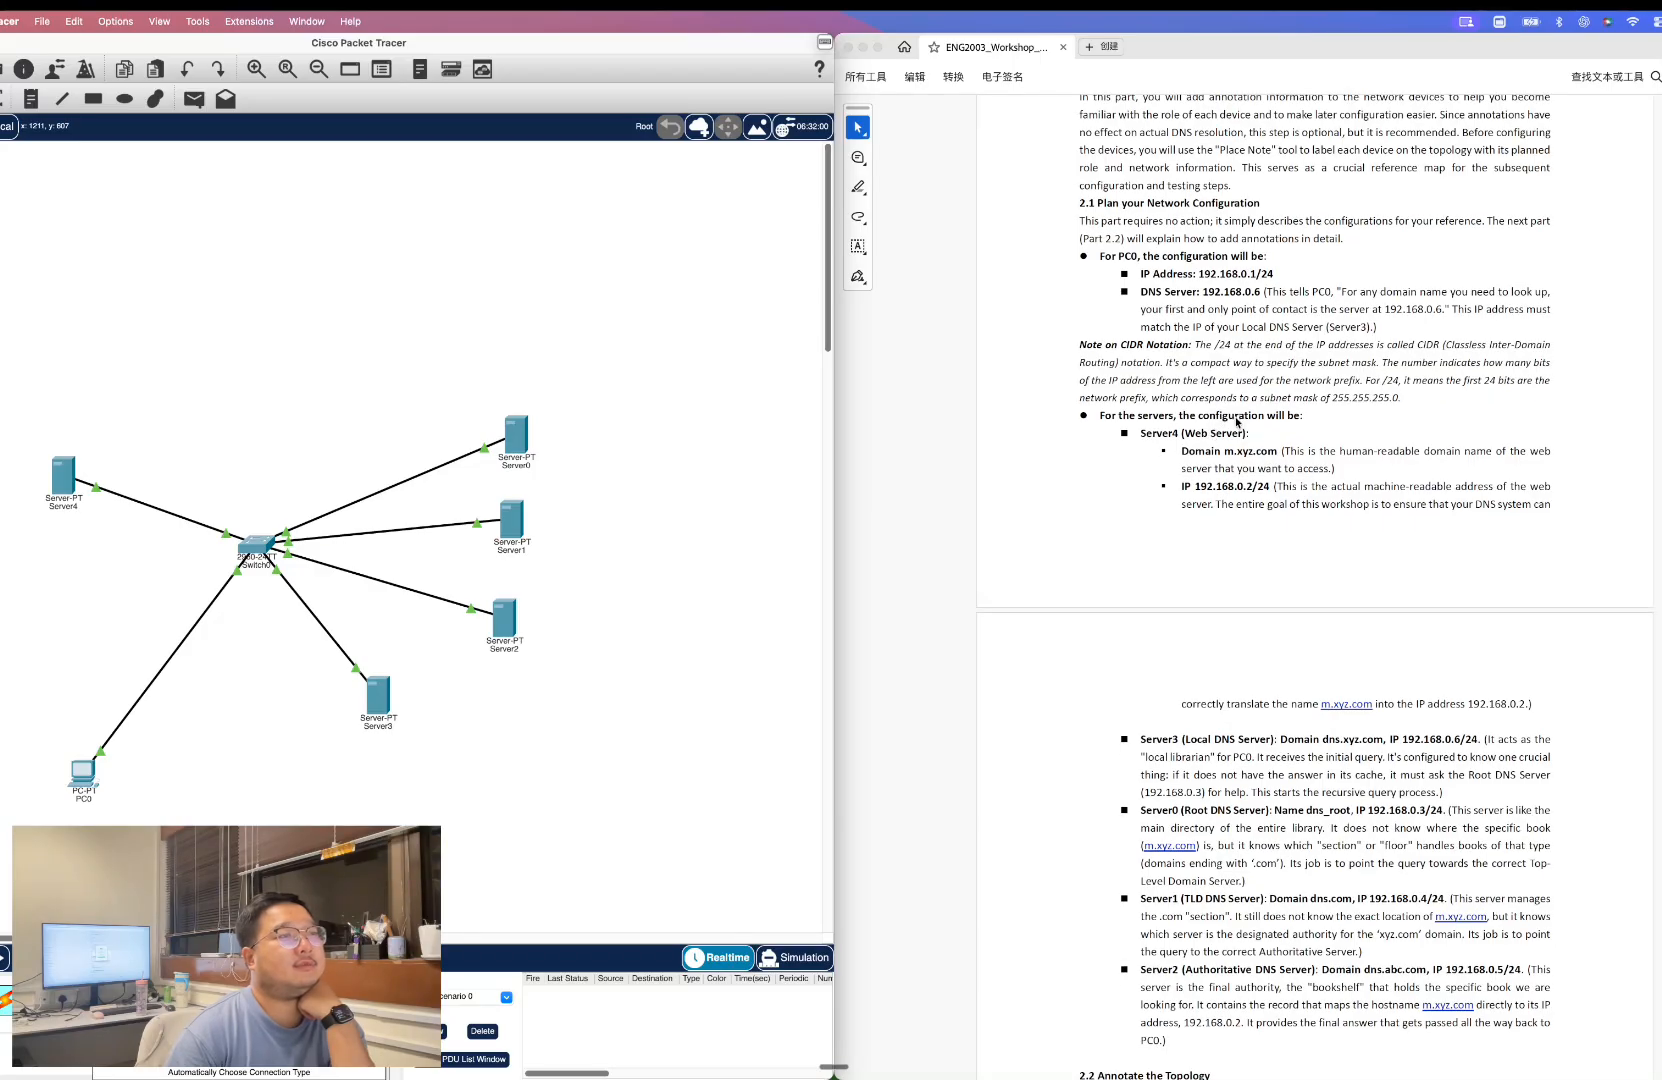
scroll(1281, 437, "down", 5)
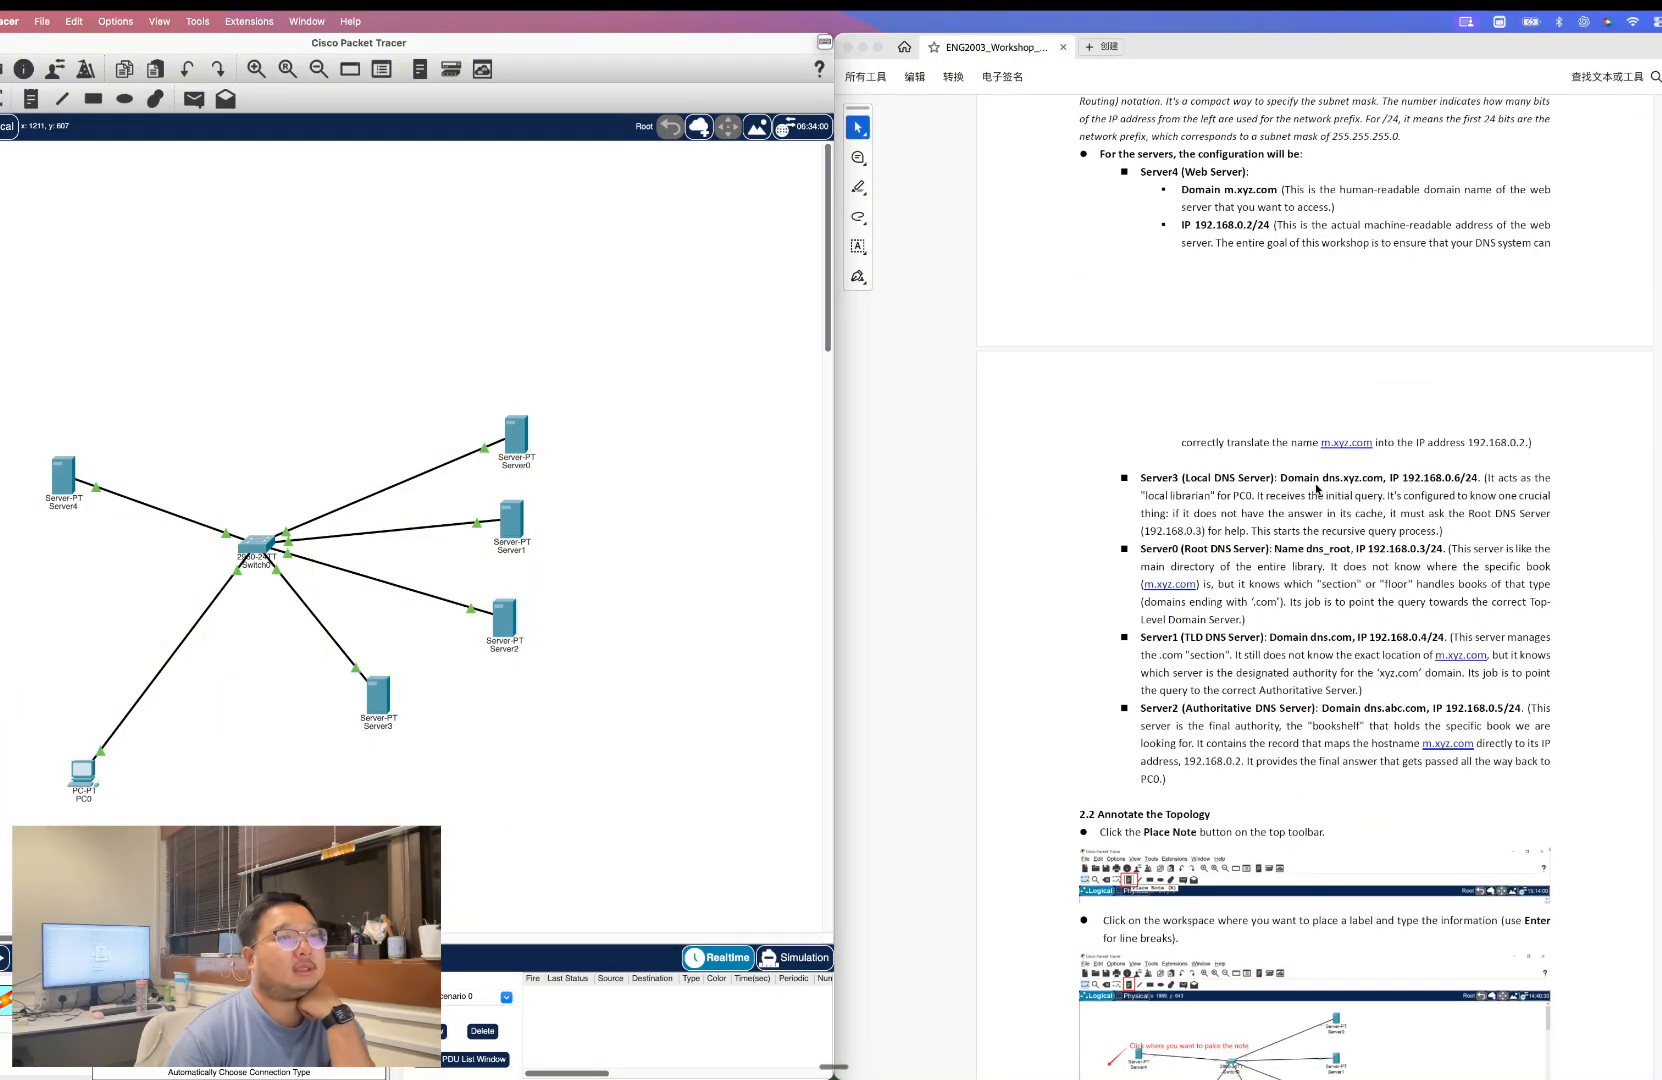
Try placing an annotation note on the workspace beside Server4.
scroll(1313, 470, "down", 4)
scroll(1295, 483, "down", 3)
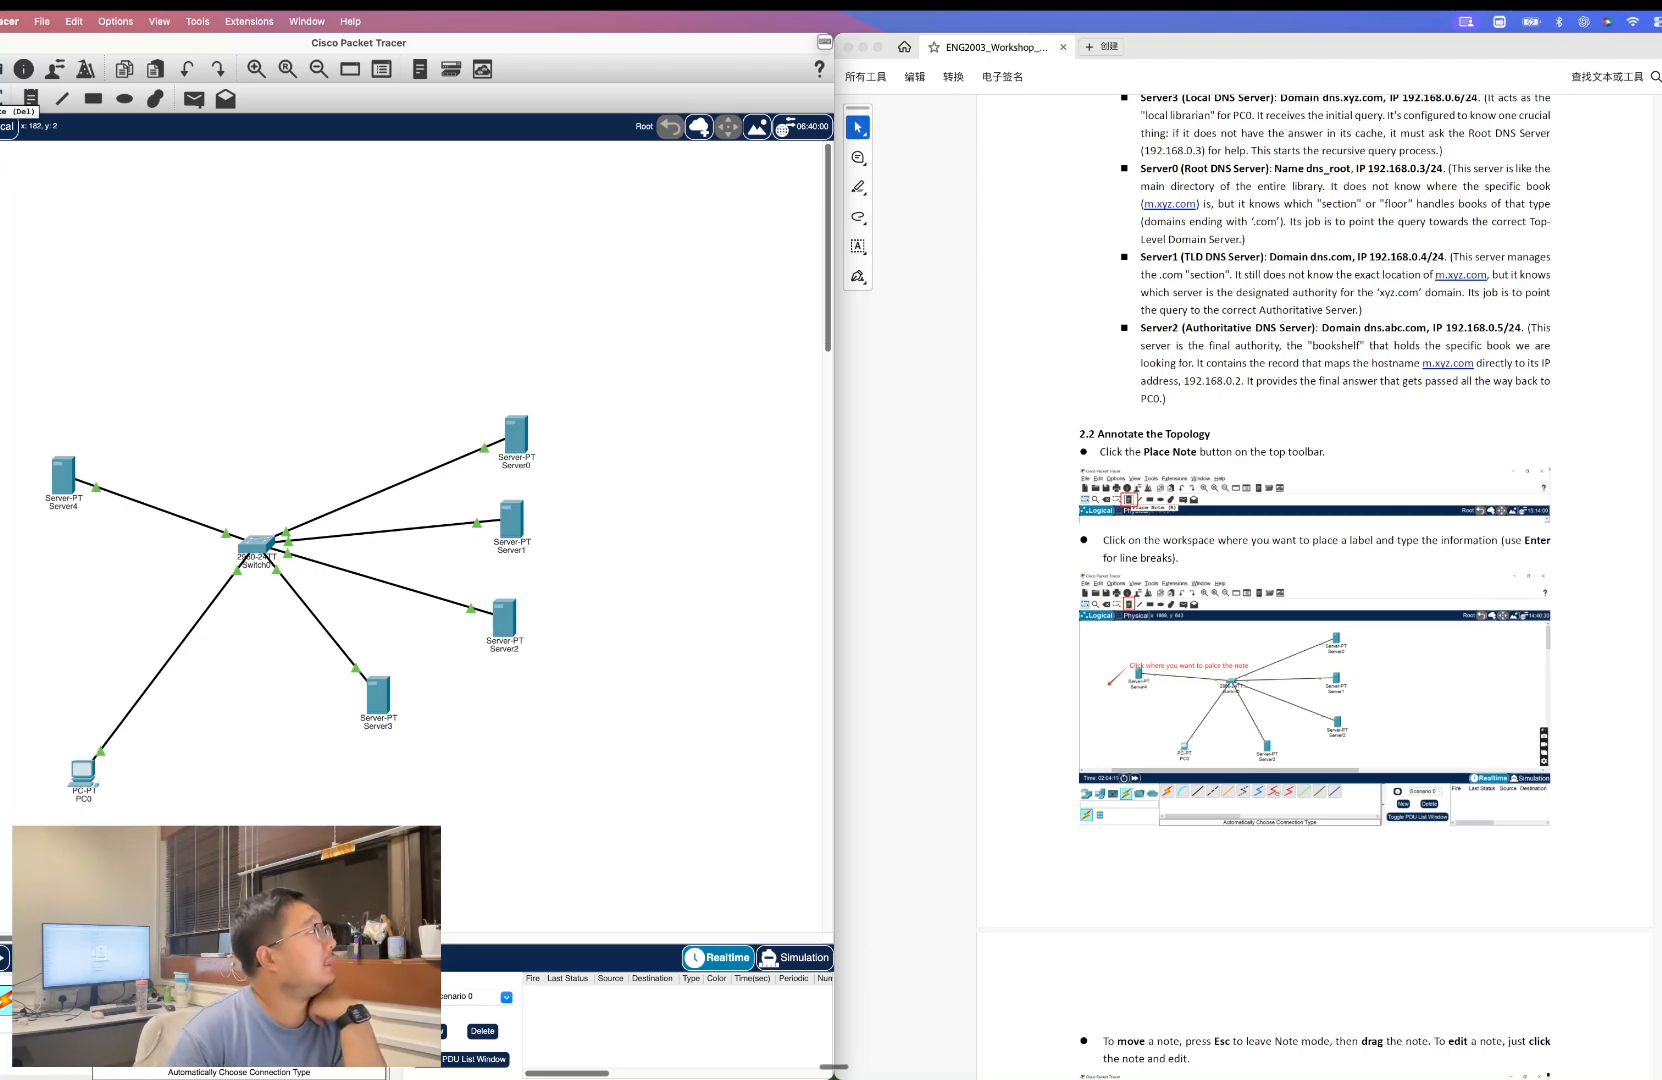
left_click(30, 97)
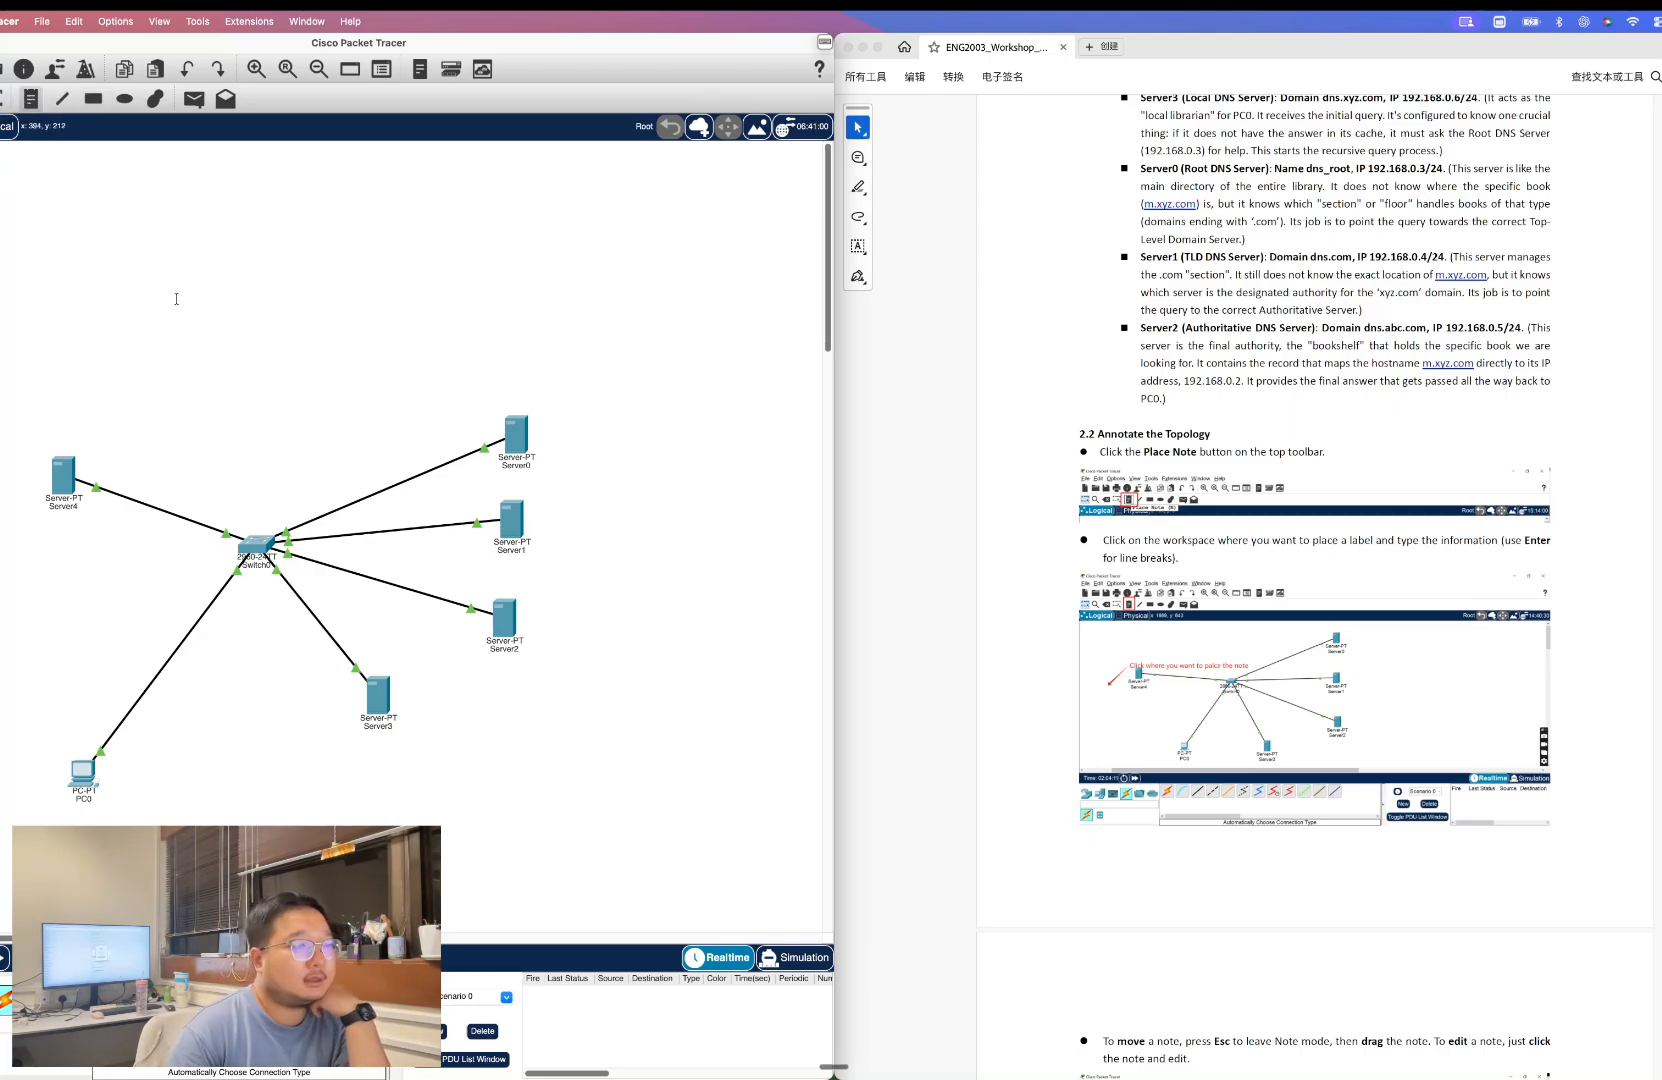
scroll(1121, 486, "down", 4)
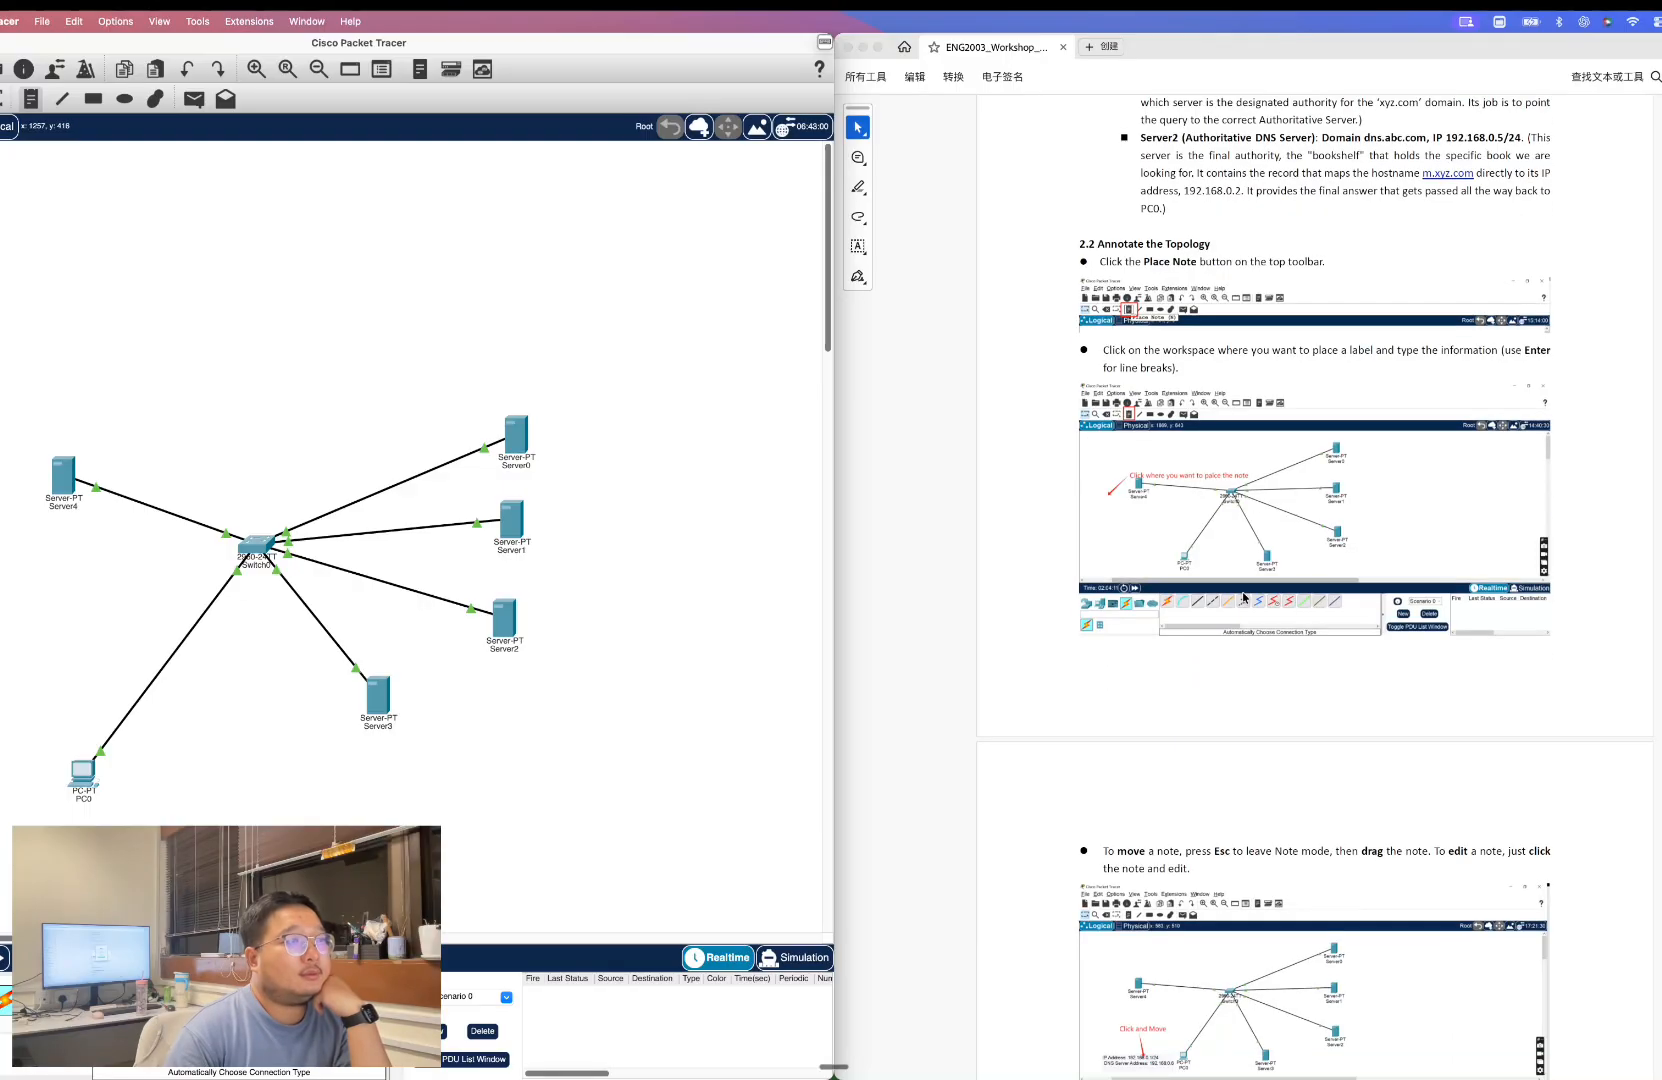
left_click(45, 533)
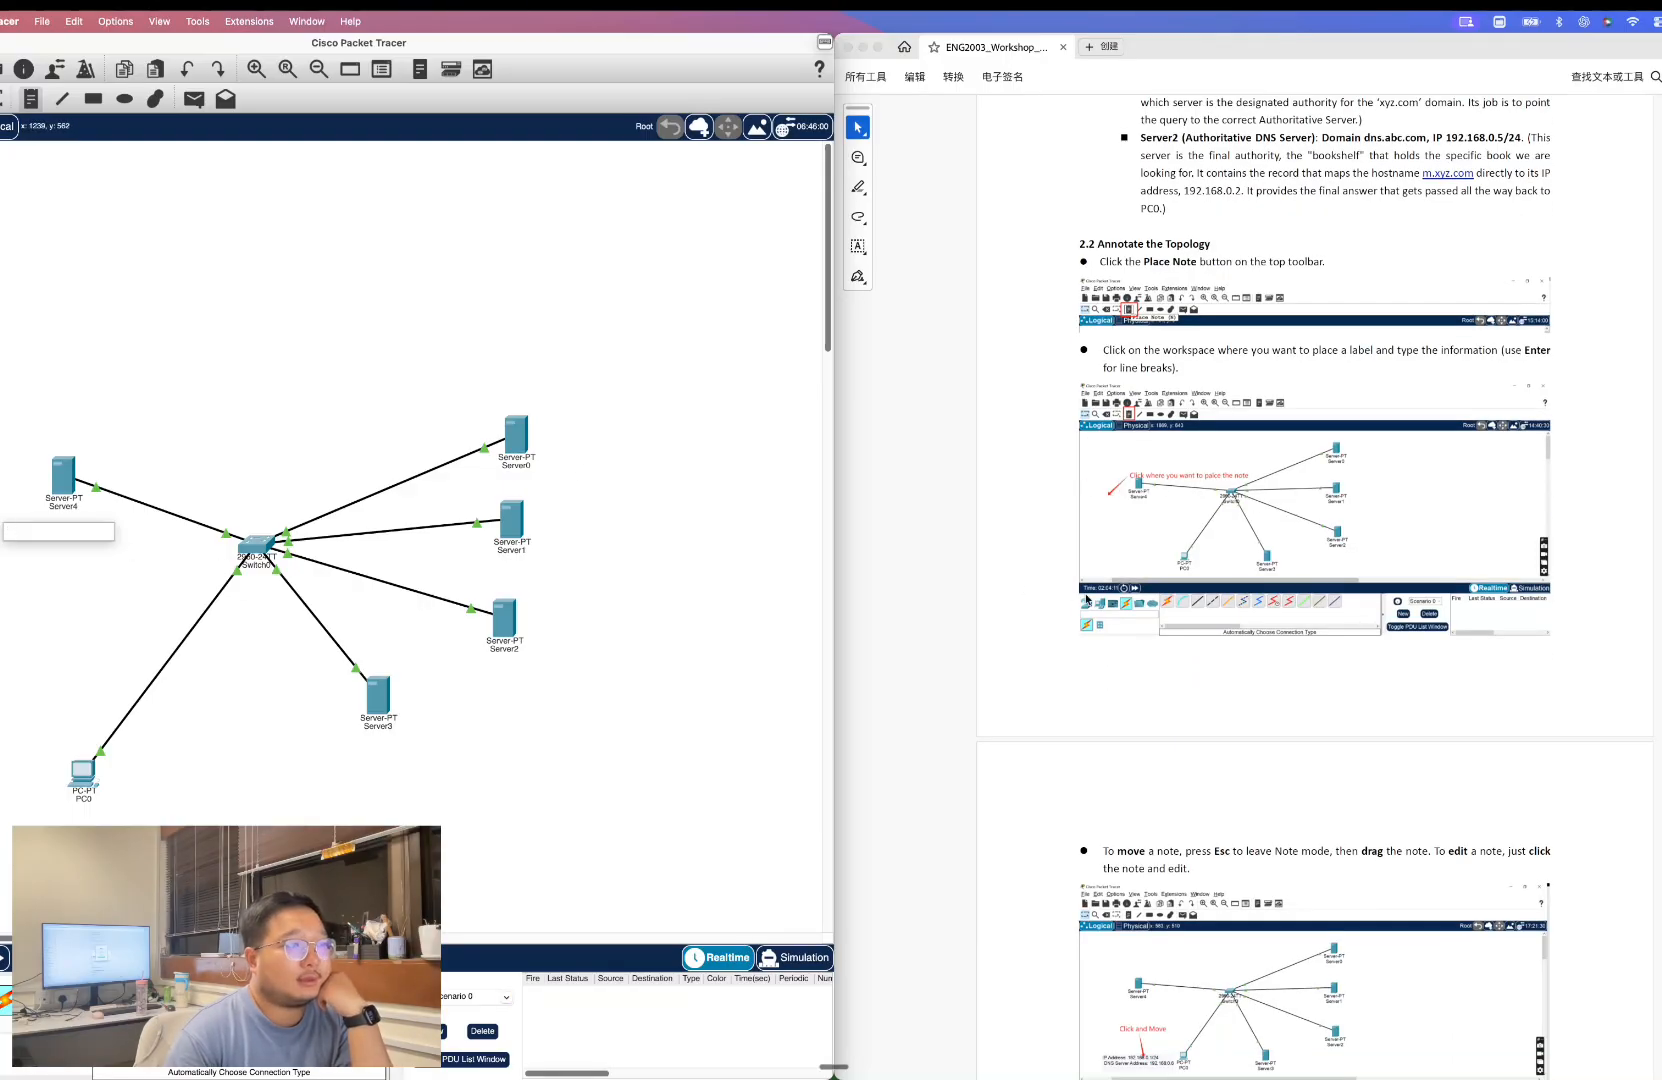
scroll(1180, 607, "down", 3)
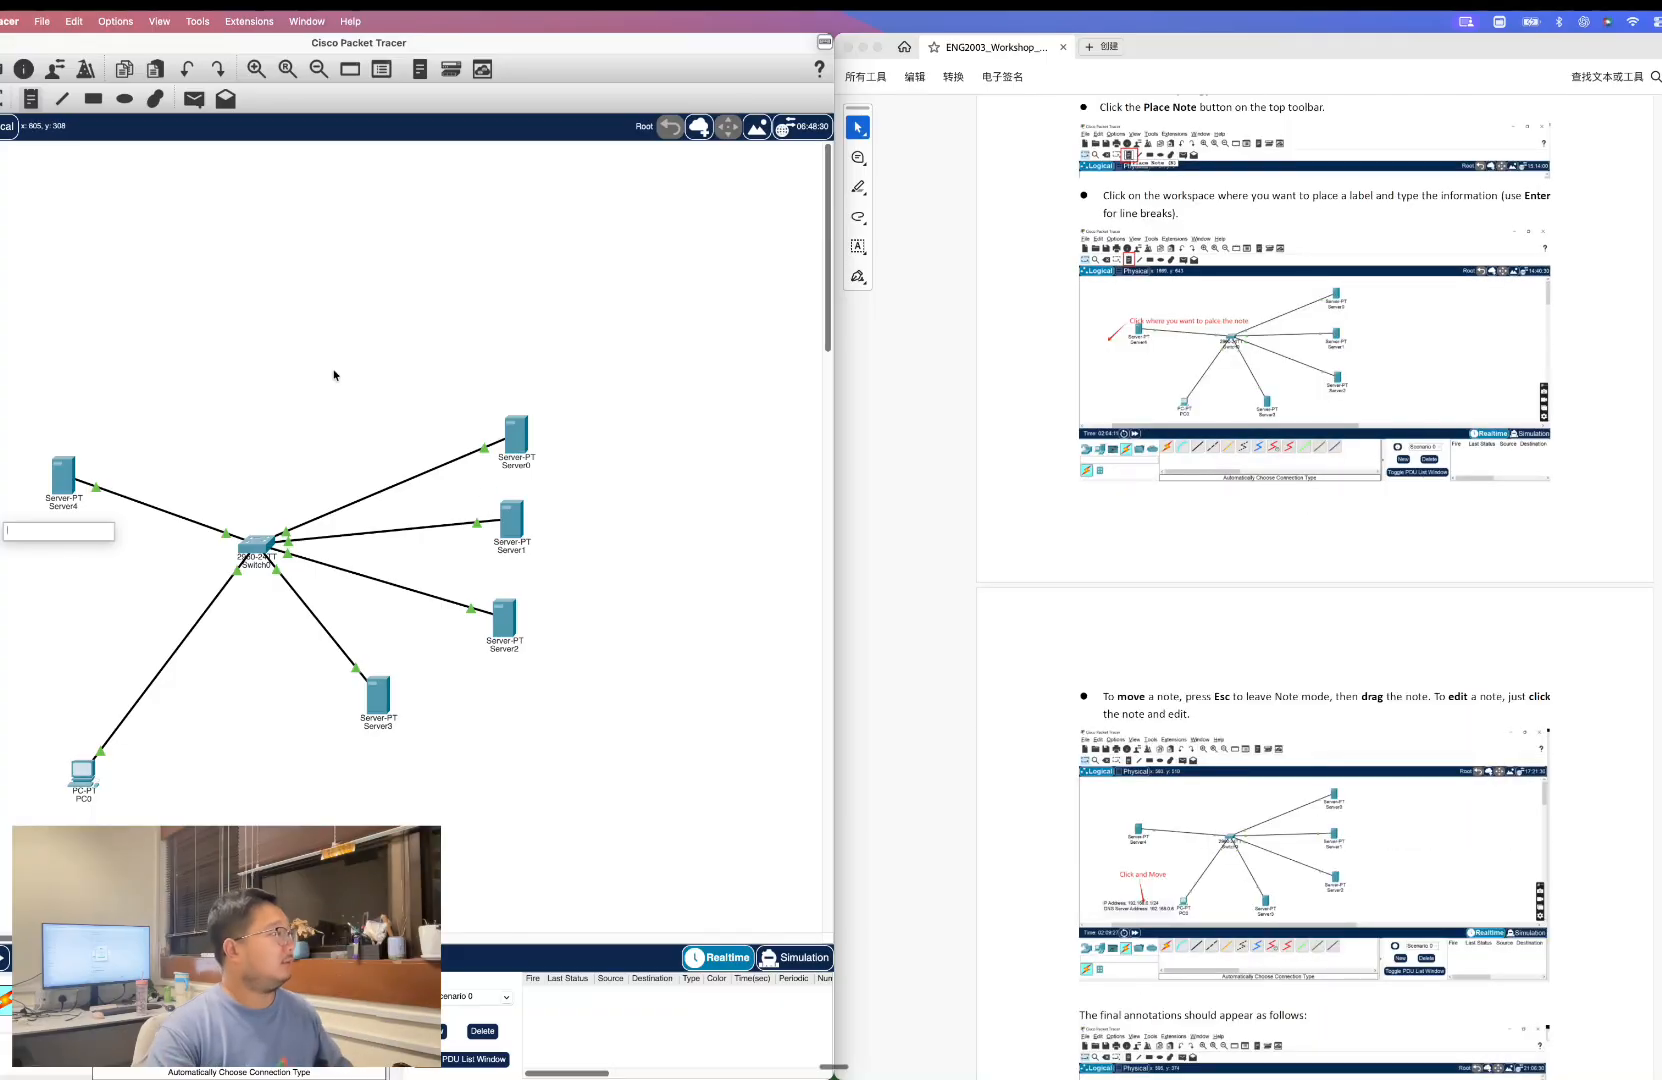
key("Escape")
left_click(203, 456)
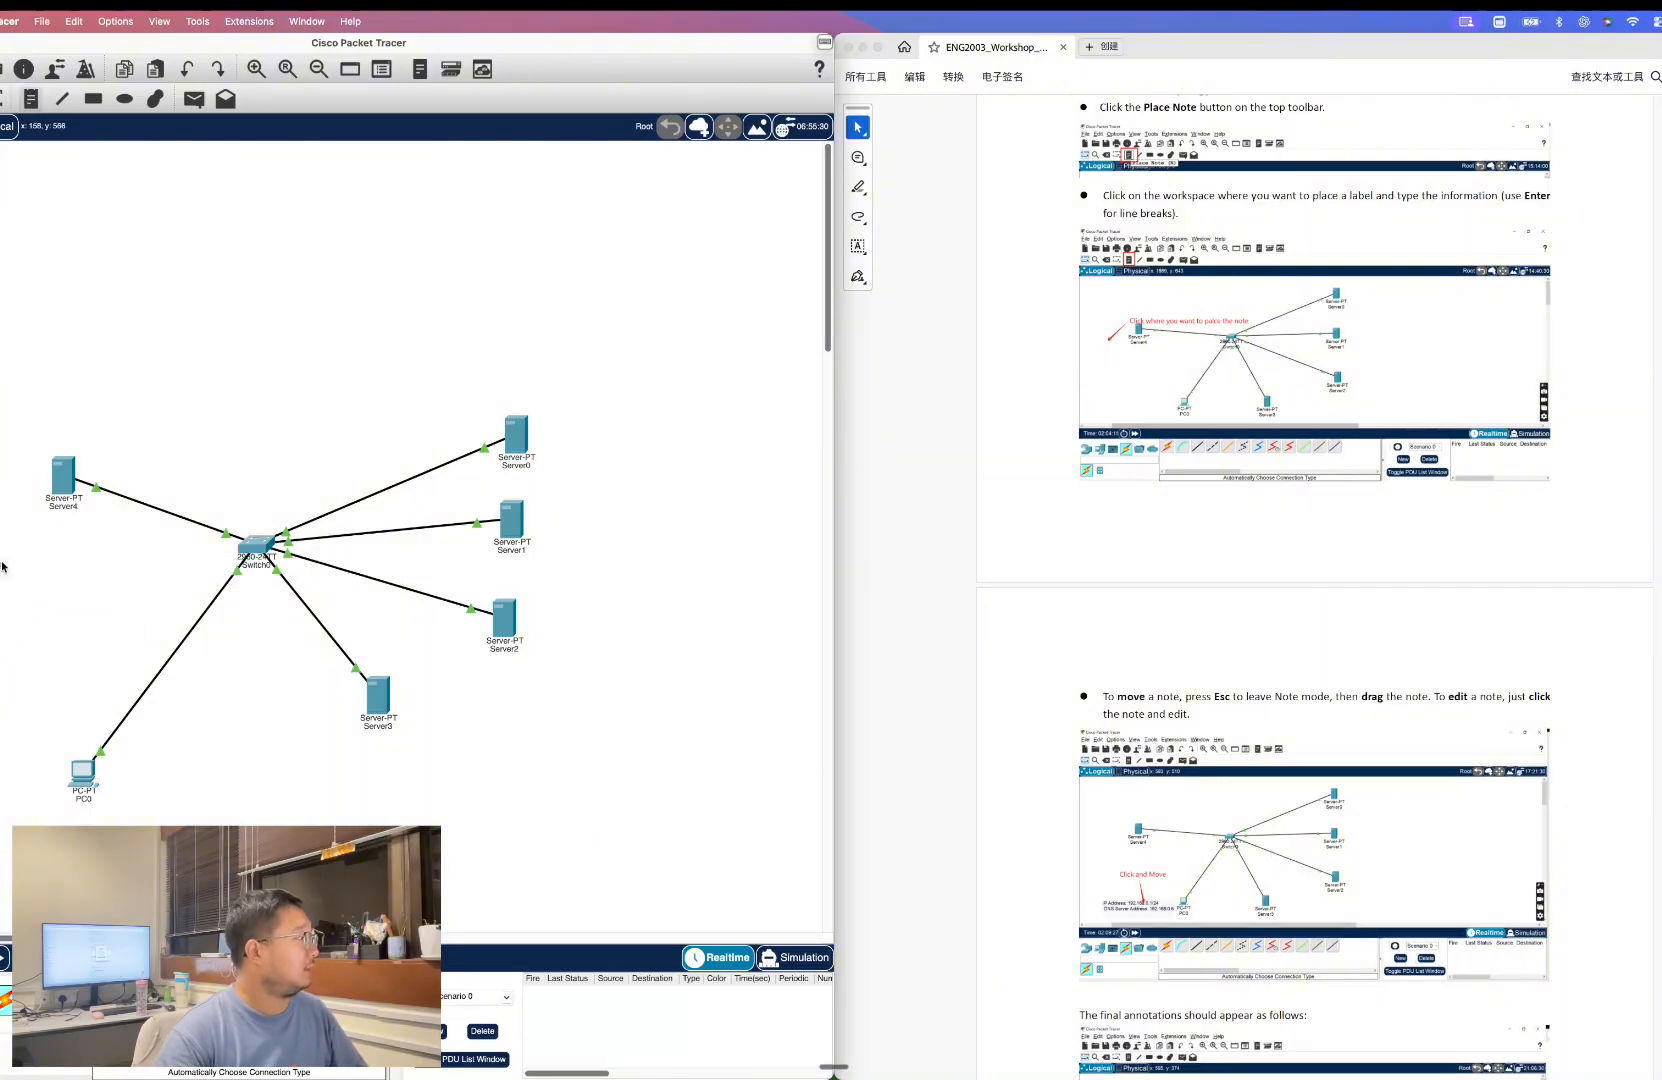
mouse_move(3, 570)
left_mouse_down()
mouse_move(116, 560)
mouse_move(0, 533)
left_mouse_up()
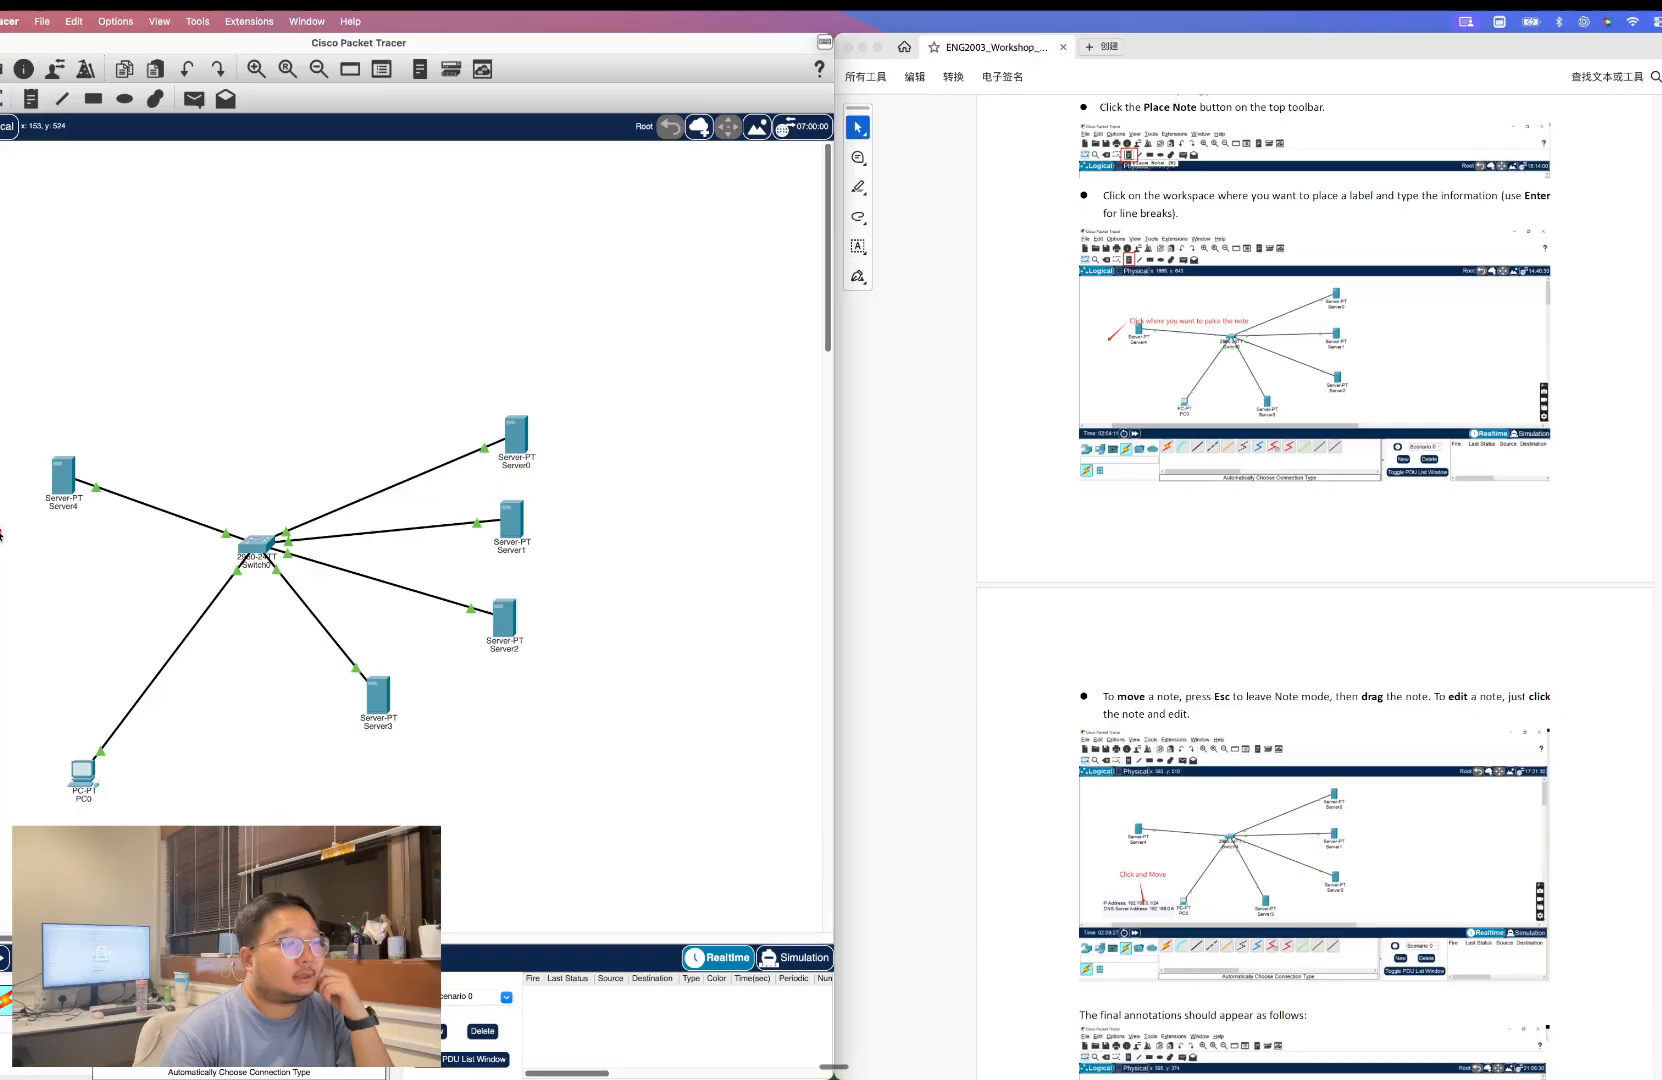
Scroll the workshop document to the reference figure of the final topology annotations.
scroll(1320, 588, "down", 5)
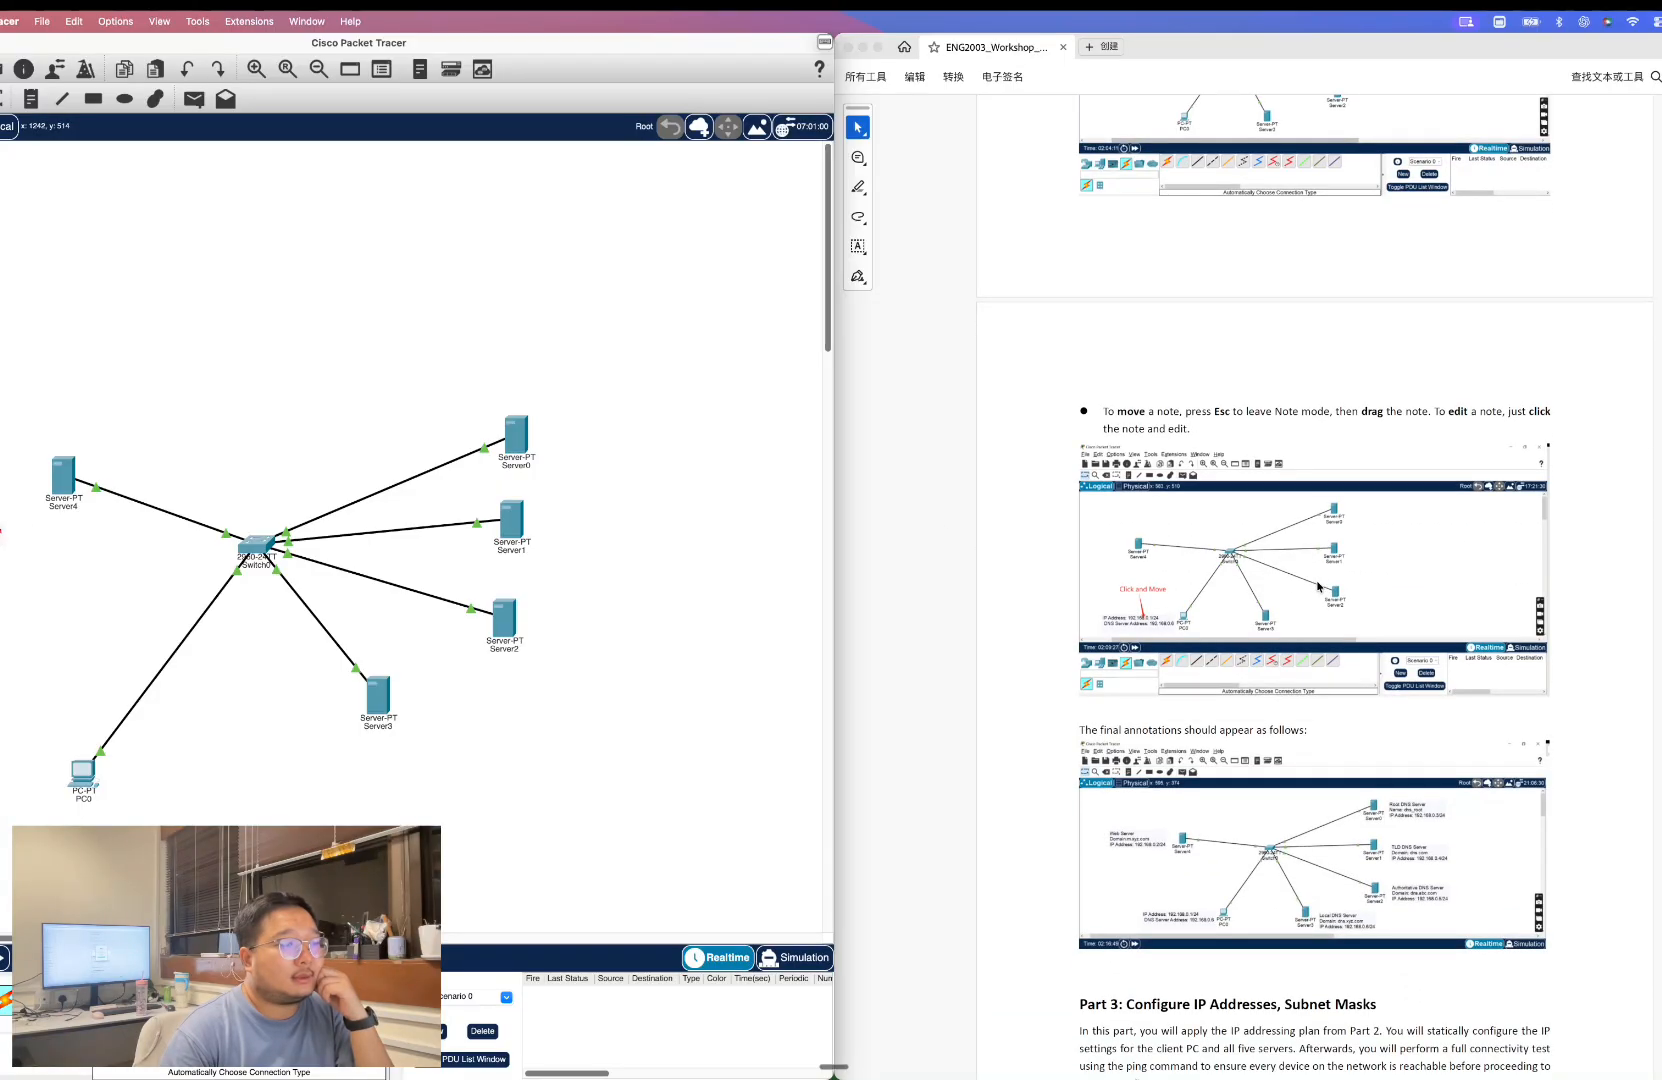
scroll(1318, 587, "down", 1)
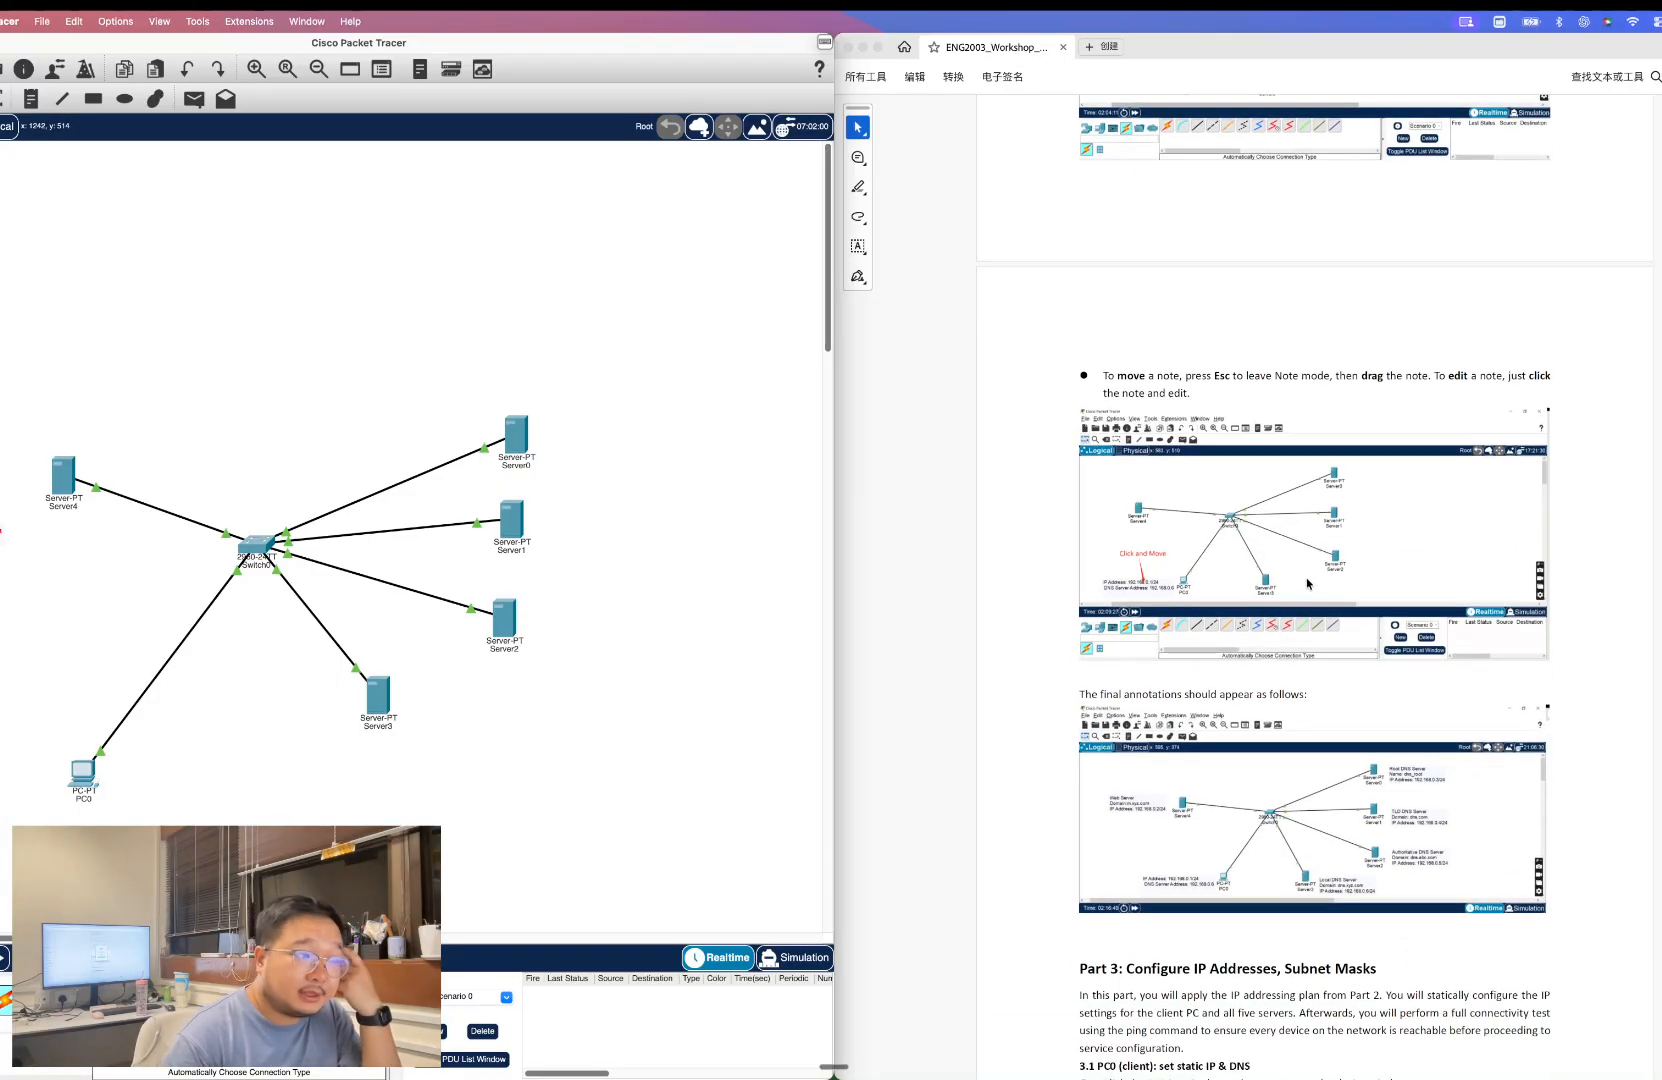
scroll(1335, 700, "down", 1)
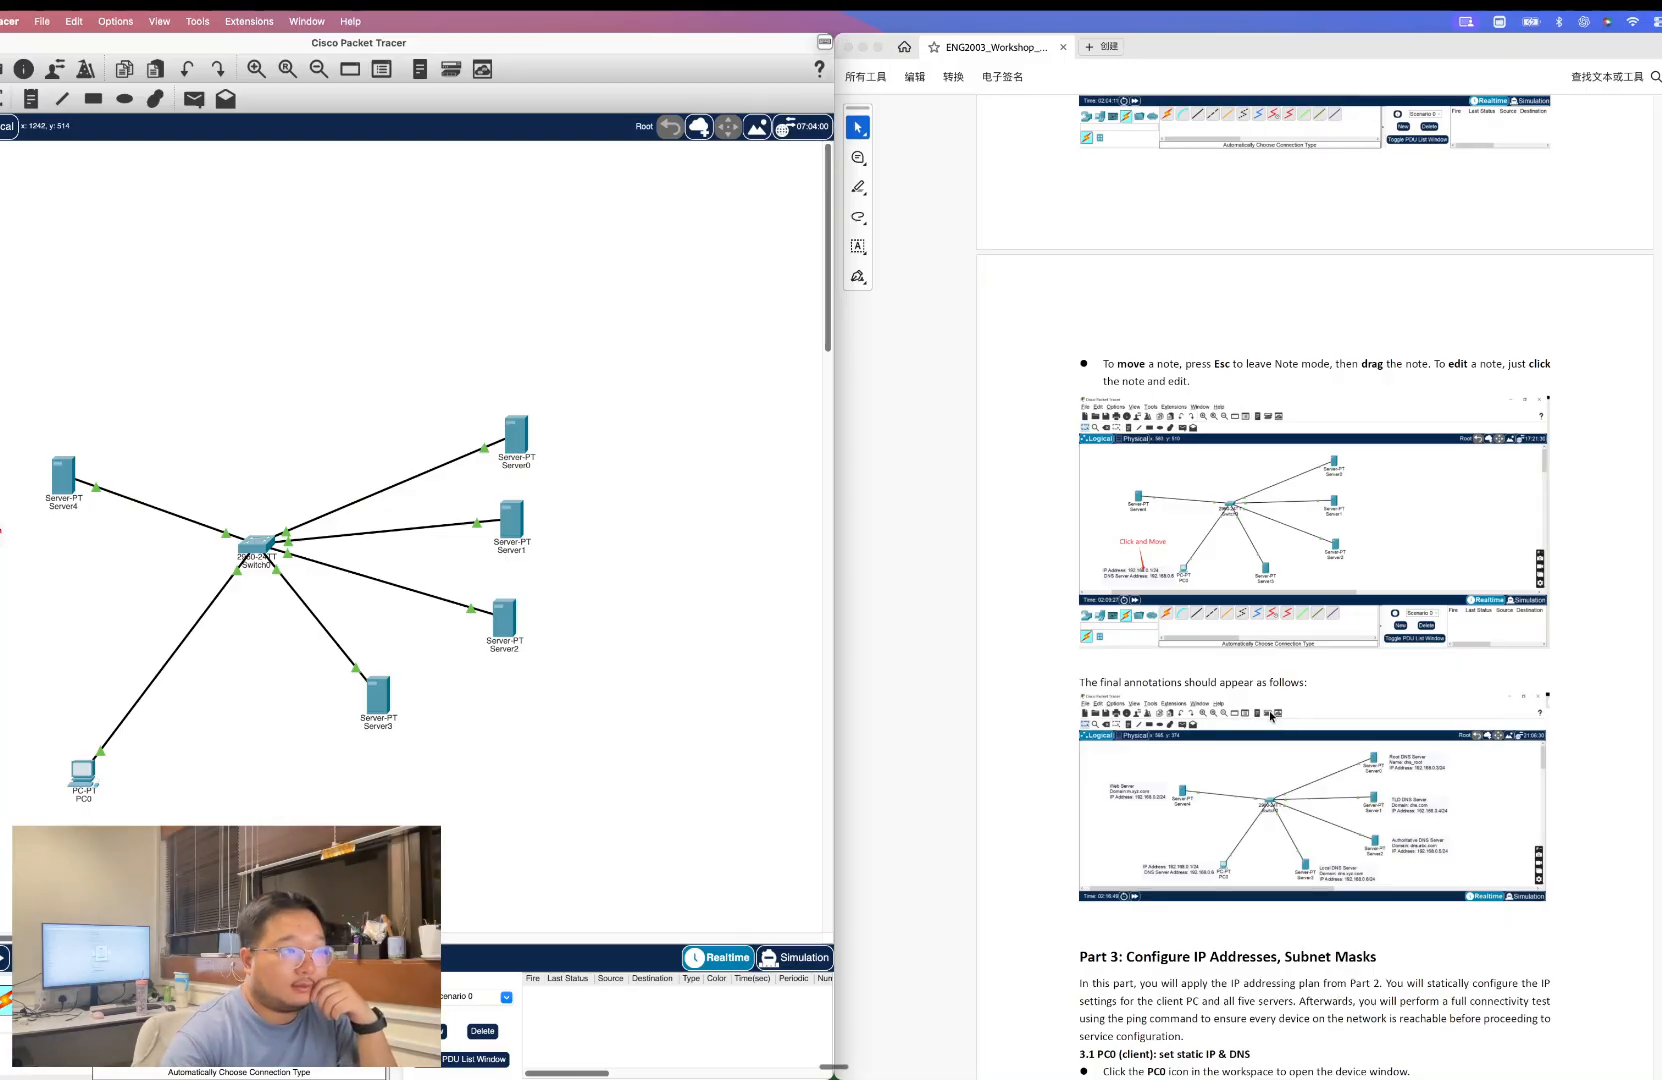
scroll(1317, 672, "down", 2)
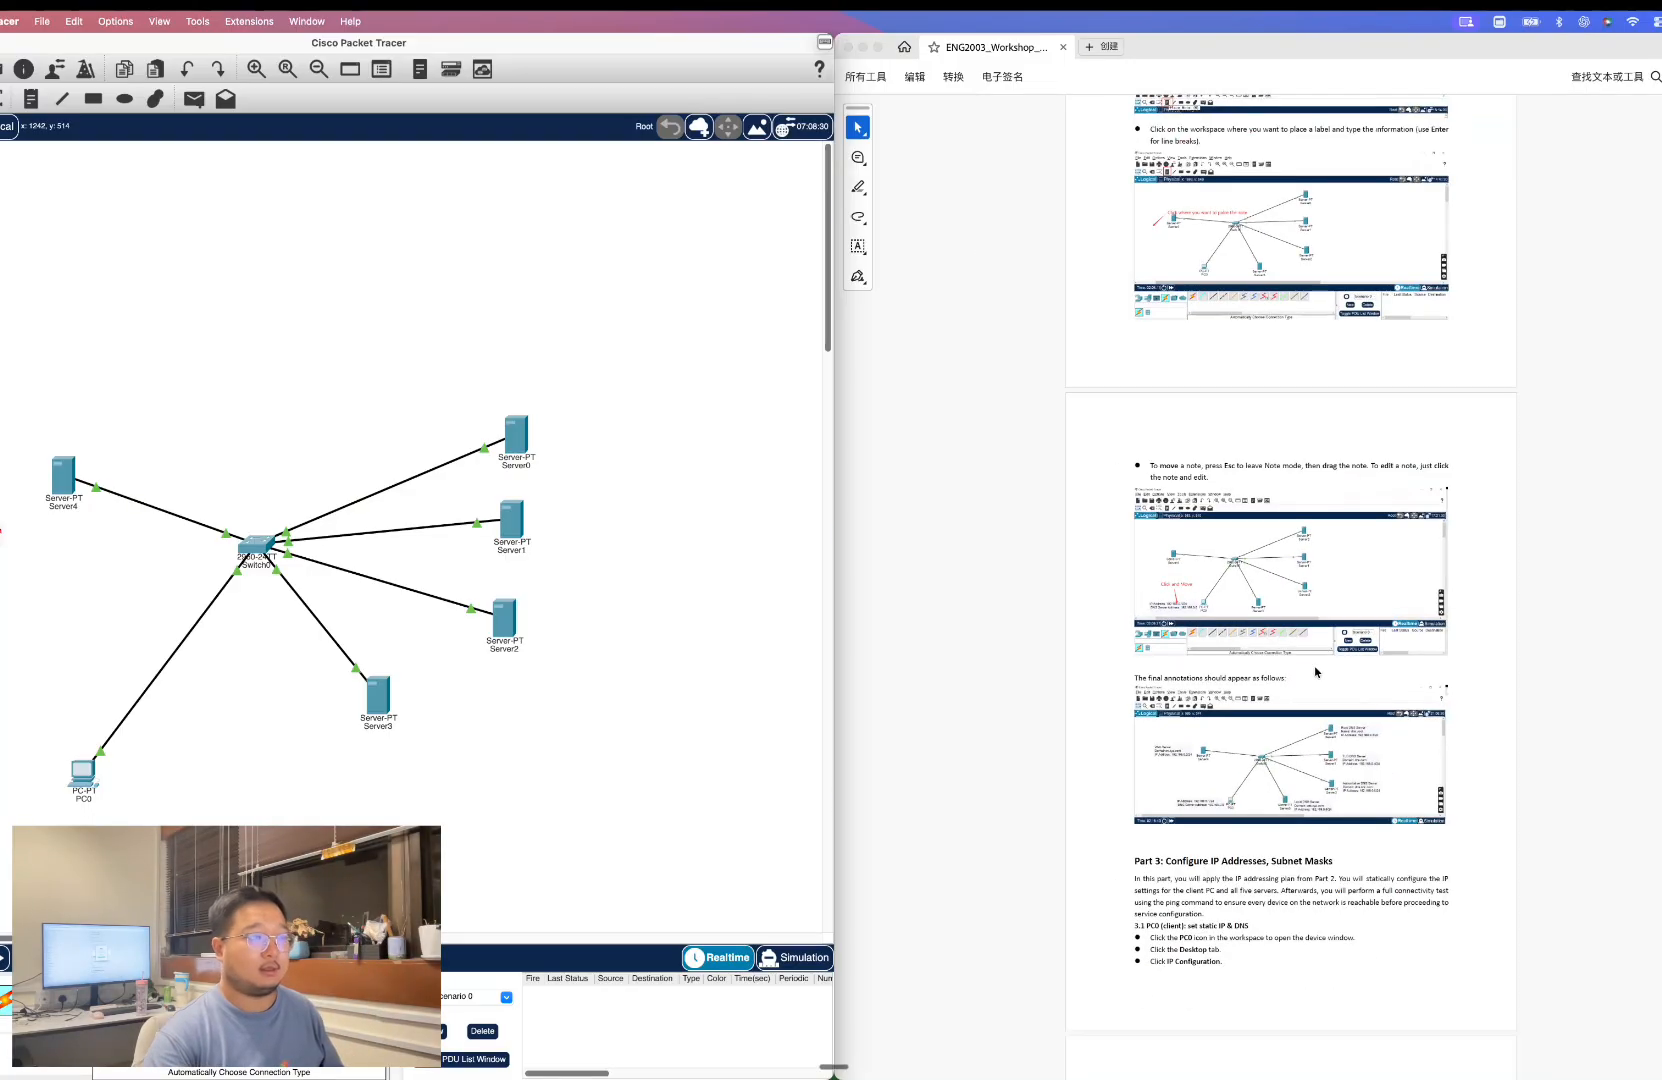
scroll(1317, 672, "up", 5)
scroll(1316, 672, "down", 1)
scroll(1315, 672, "down", 5)
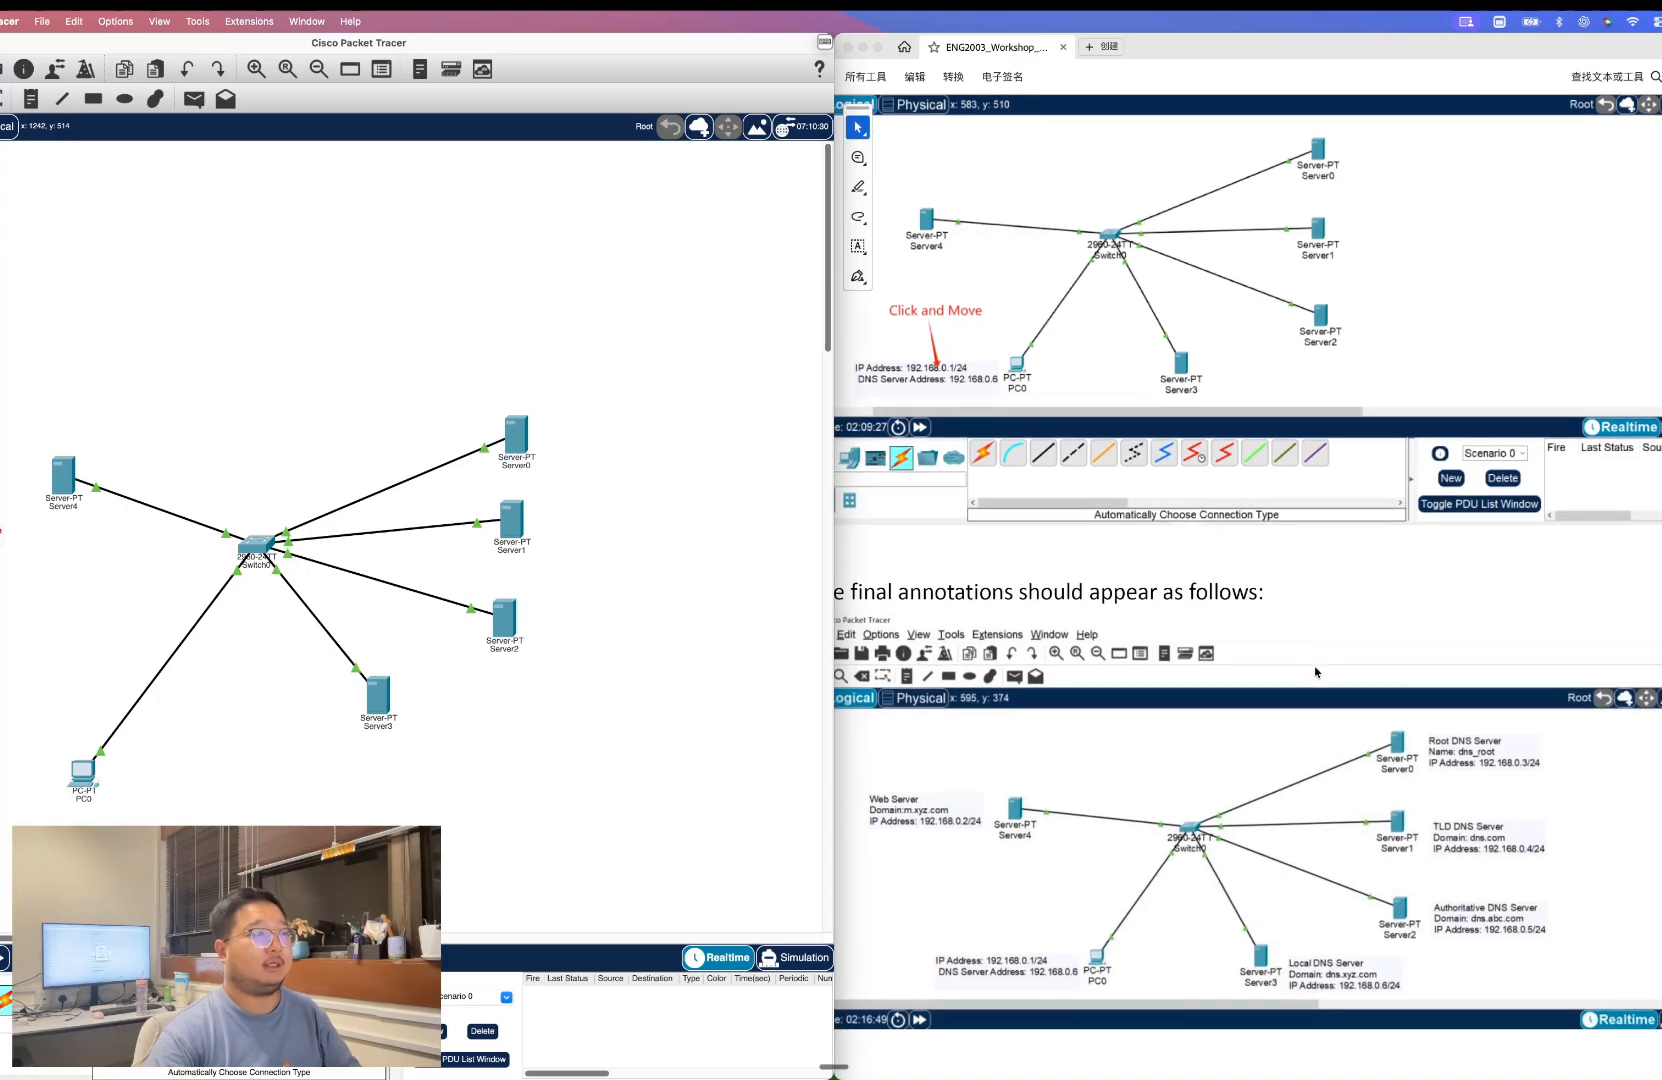
scroll(1227, 808, "left", 4)
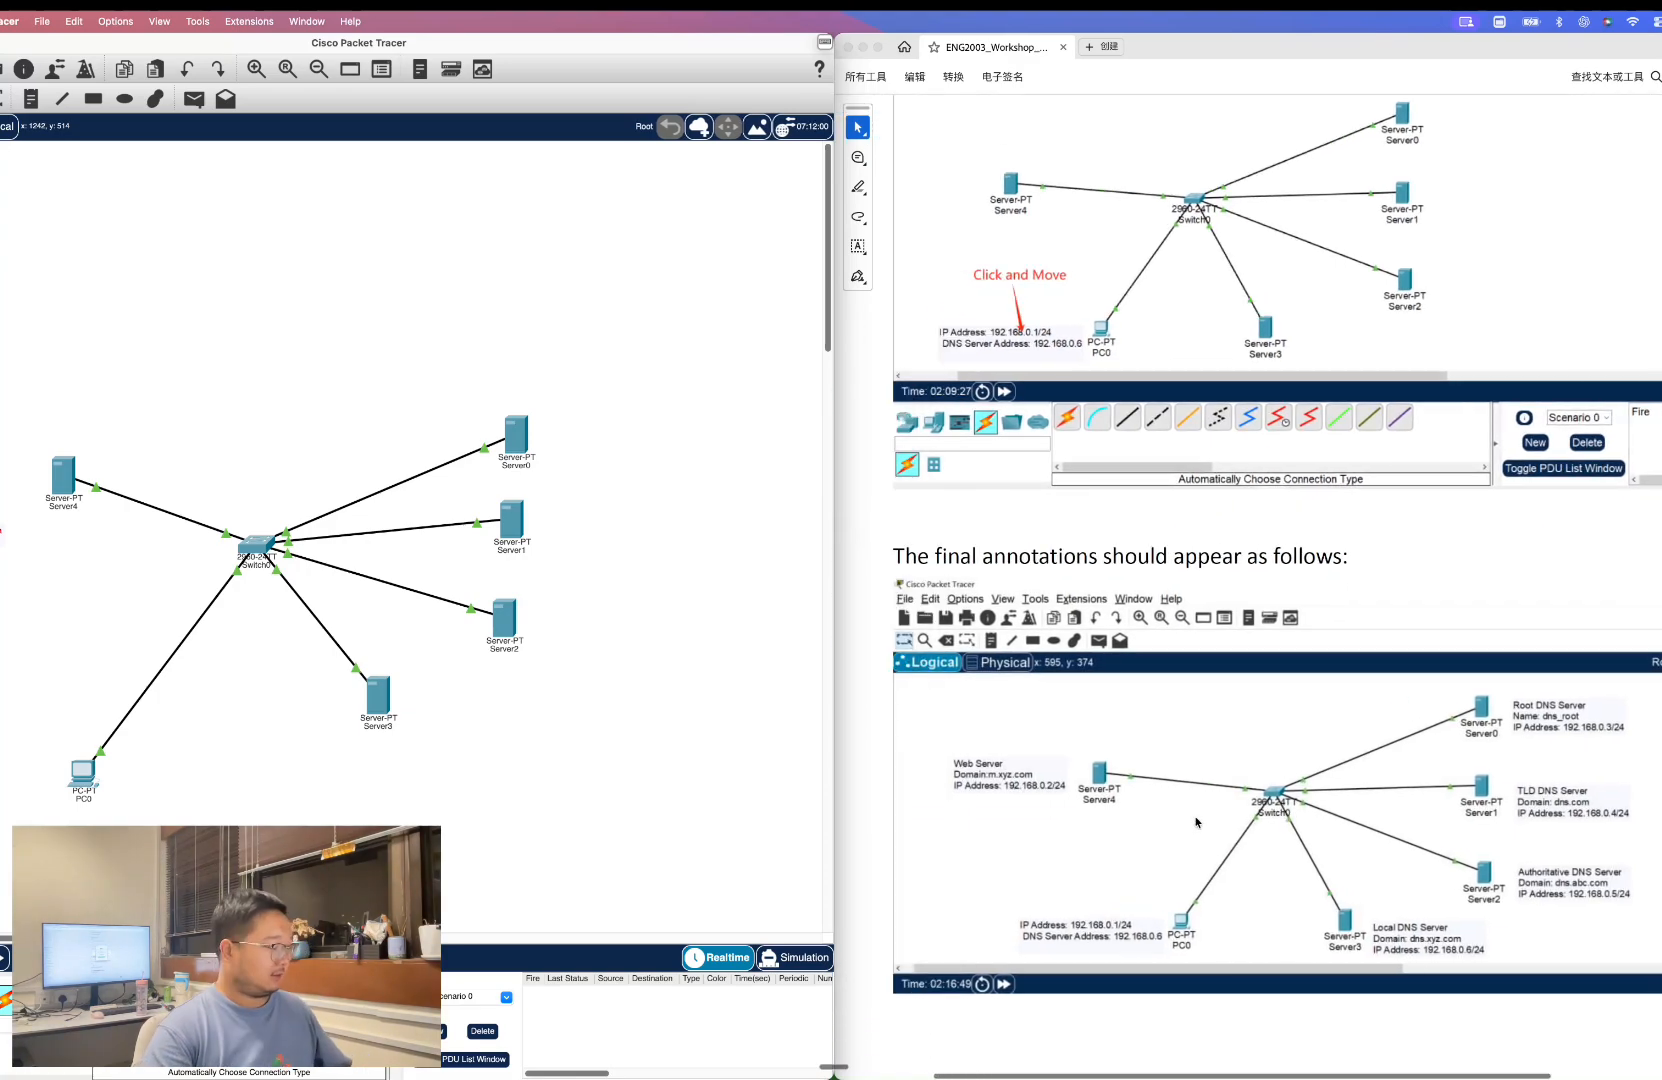
Add notes beside Server4, Server0, Server1, Server2 and Server3 giving each server's DNS role, domain and IP address.
key("ctrl+super+a")
left_click_drag(934, 735, 1072, 808)
type("Web Server Domain:m.xyz.com IP Address: 192.168.0.2/24")
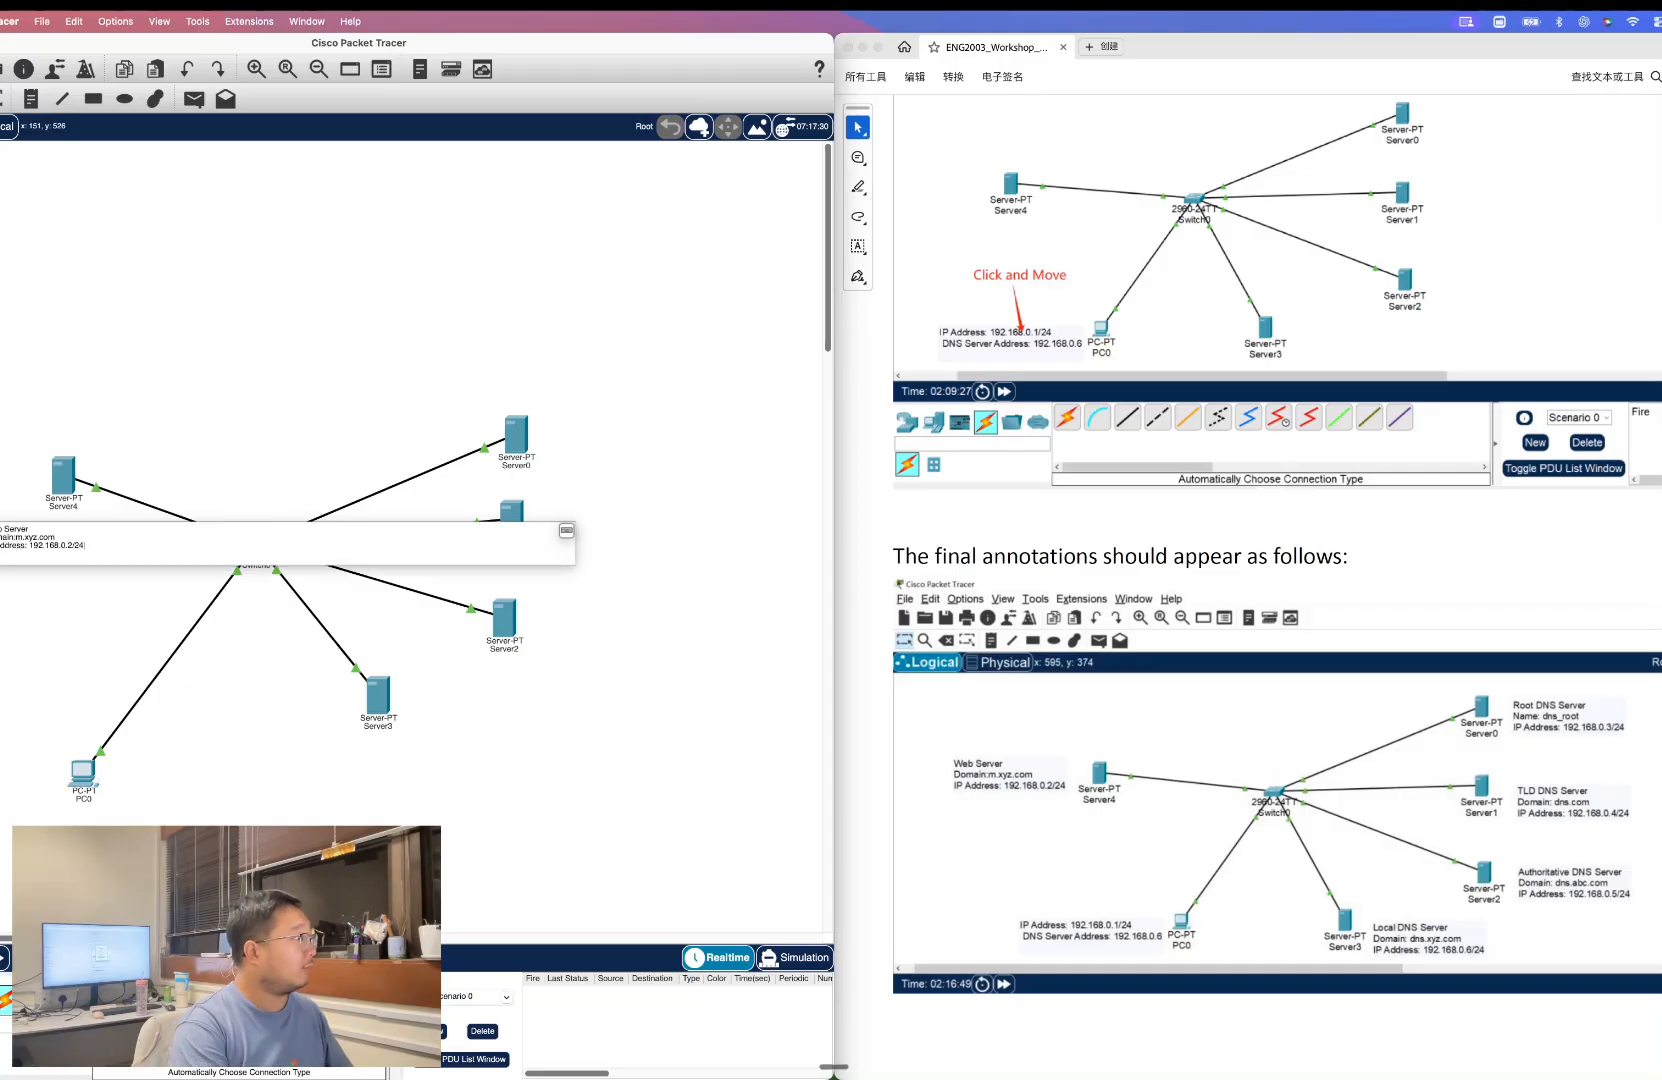
left_click(148, 568)
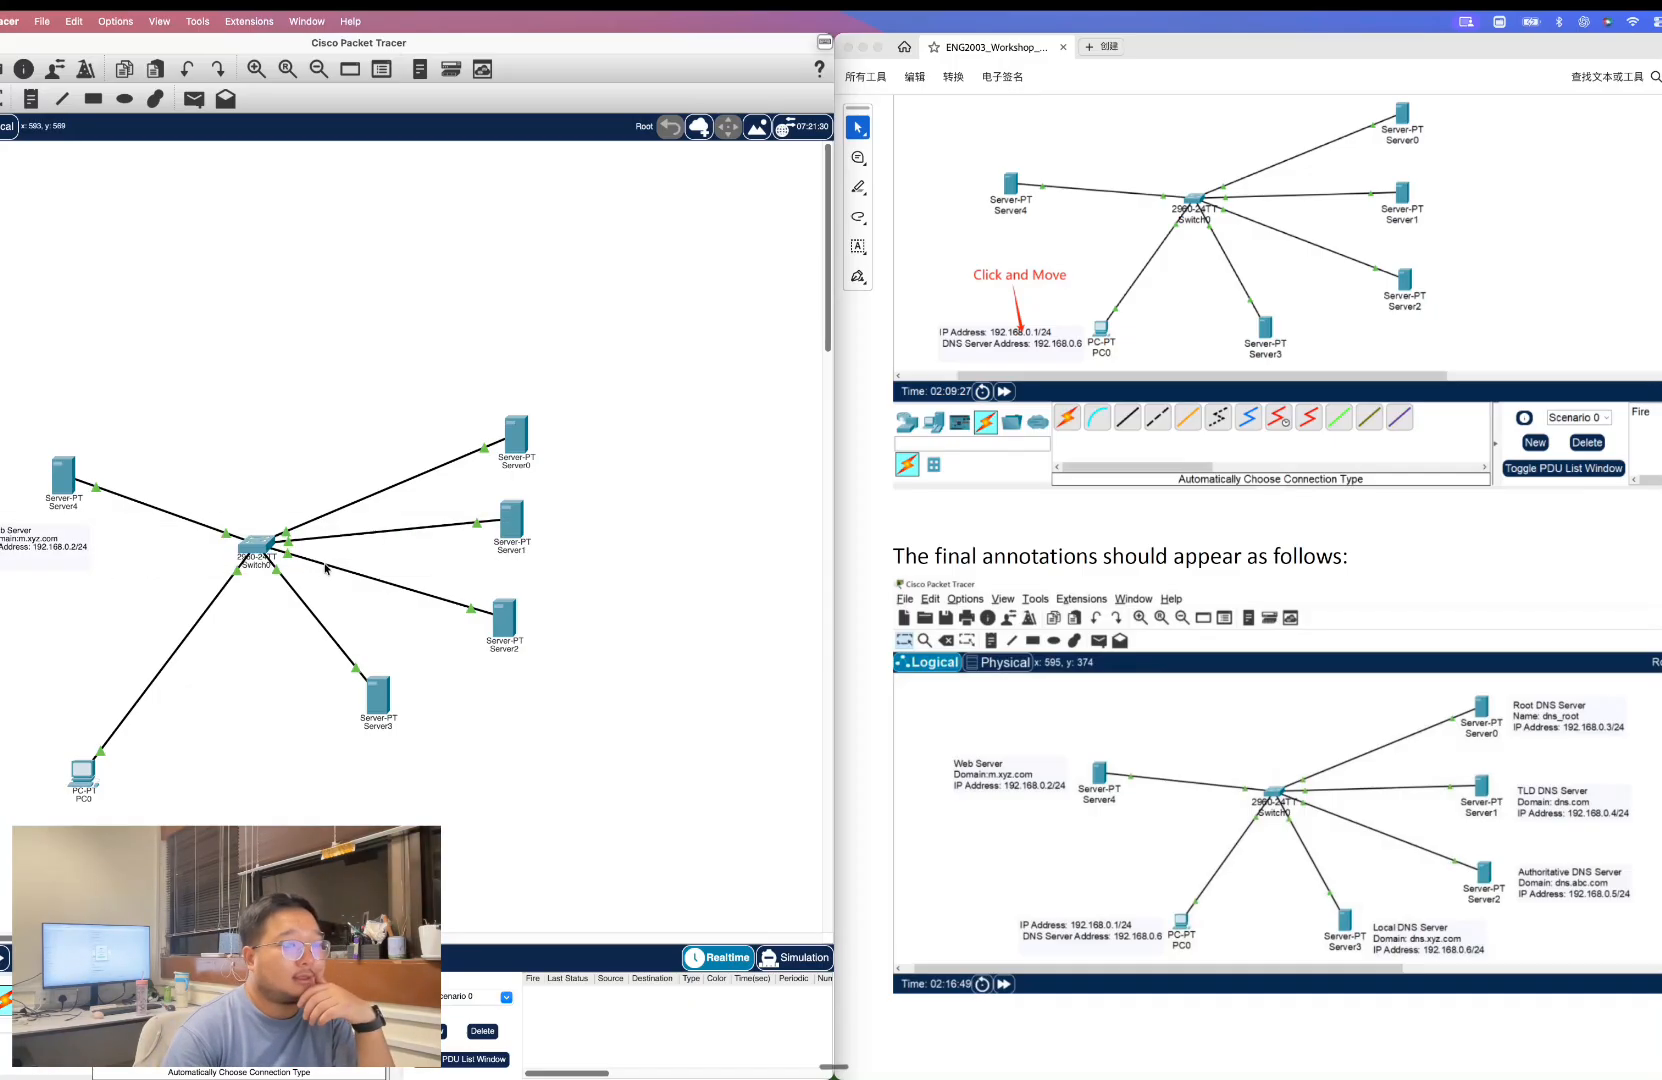
left_click(593, 435)
type("Root DNS Server Name: dns_root IP Address: 192.168.0.3/24")
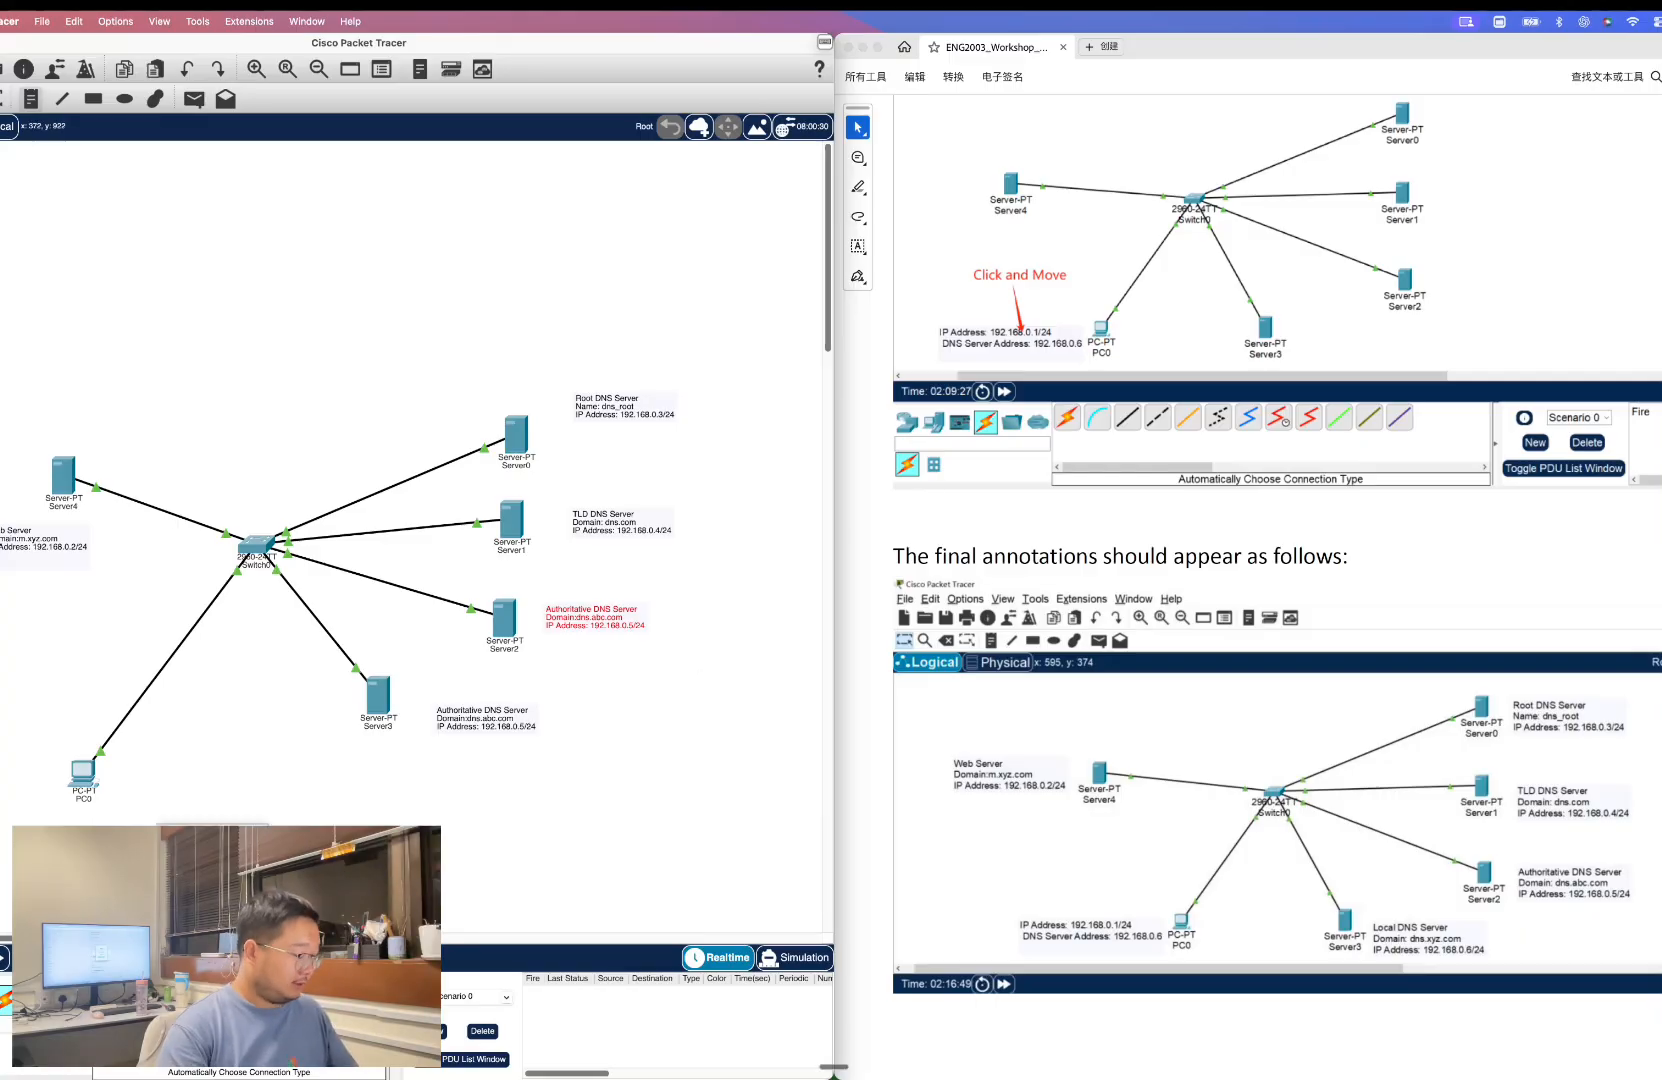
Add a note with IP address 192.168.0.1/24 and DNS server address 192.168.0.6 and move it beside PC0.
type("I")
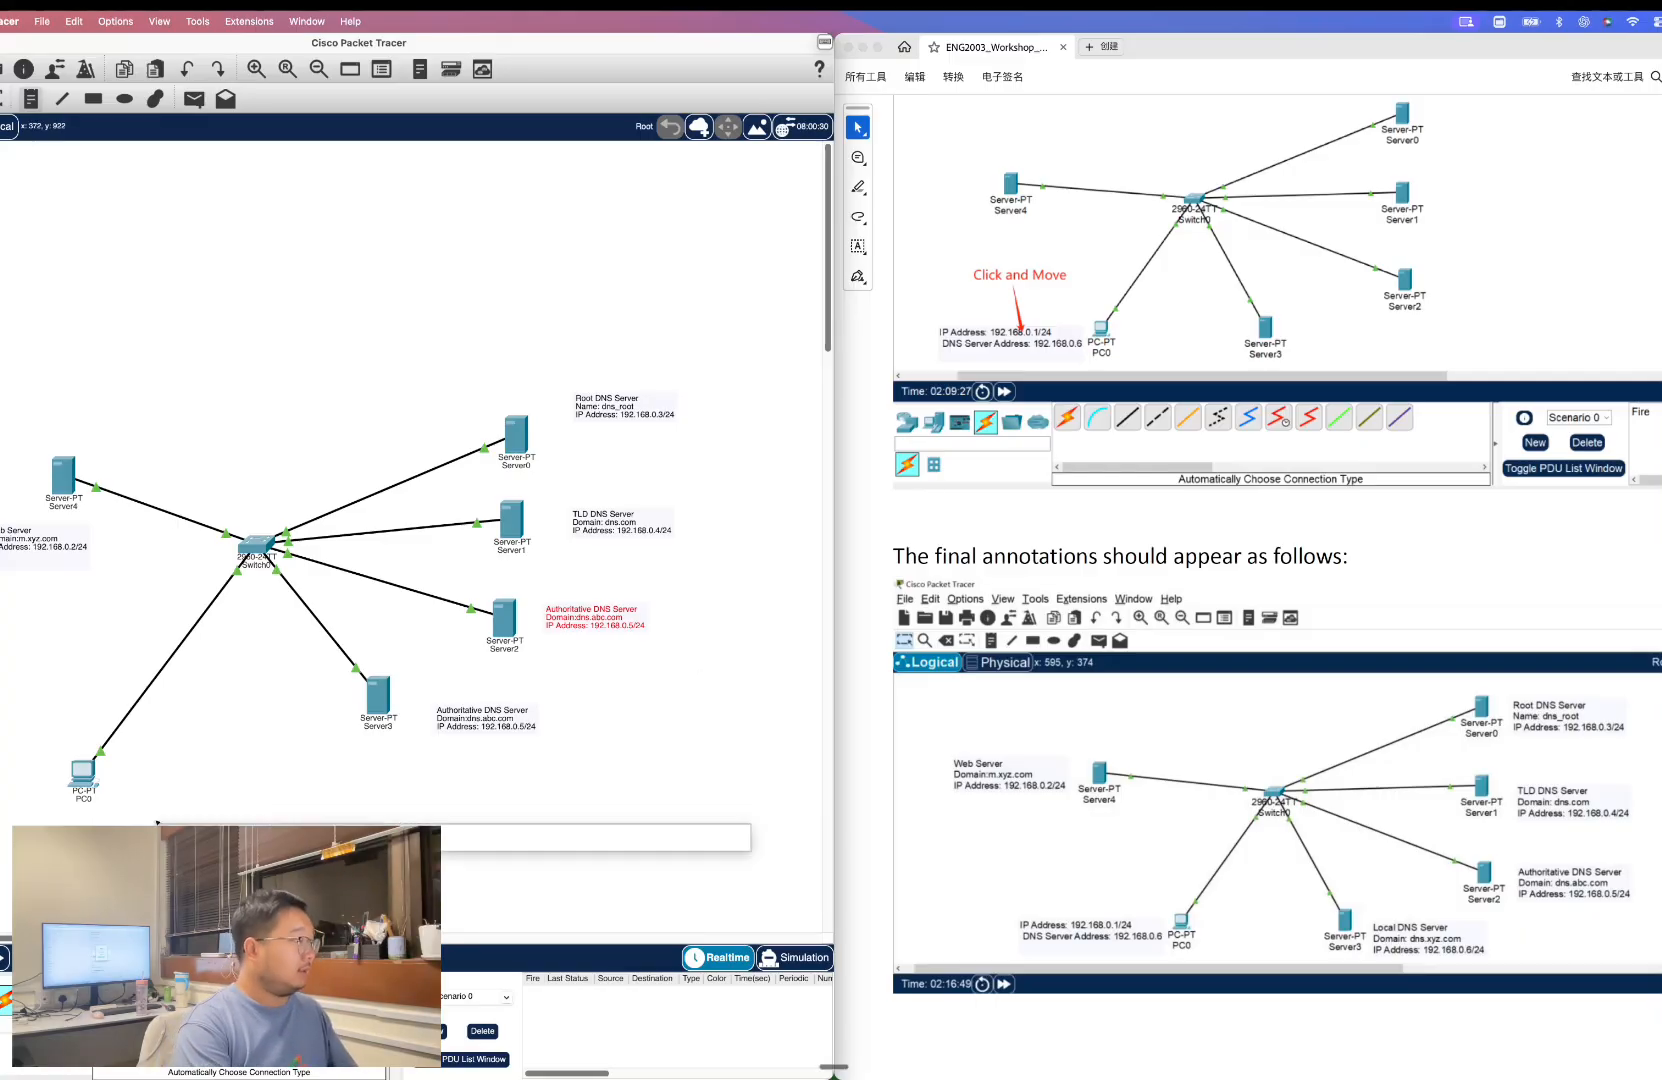
left_click(215, 764)
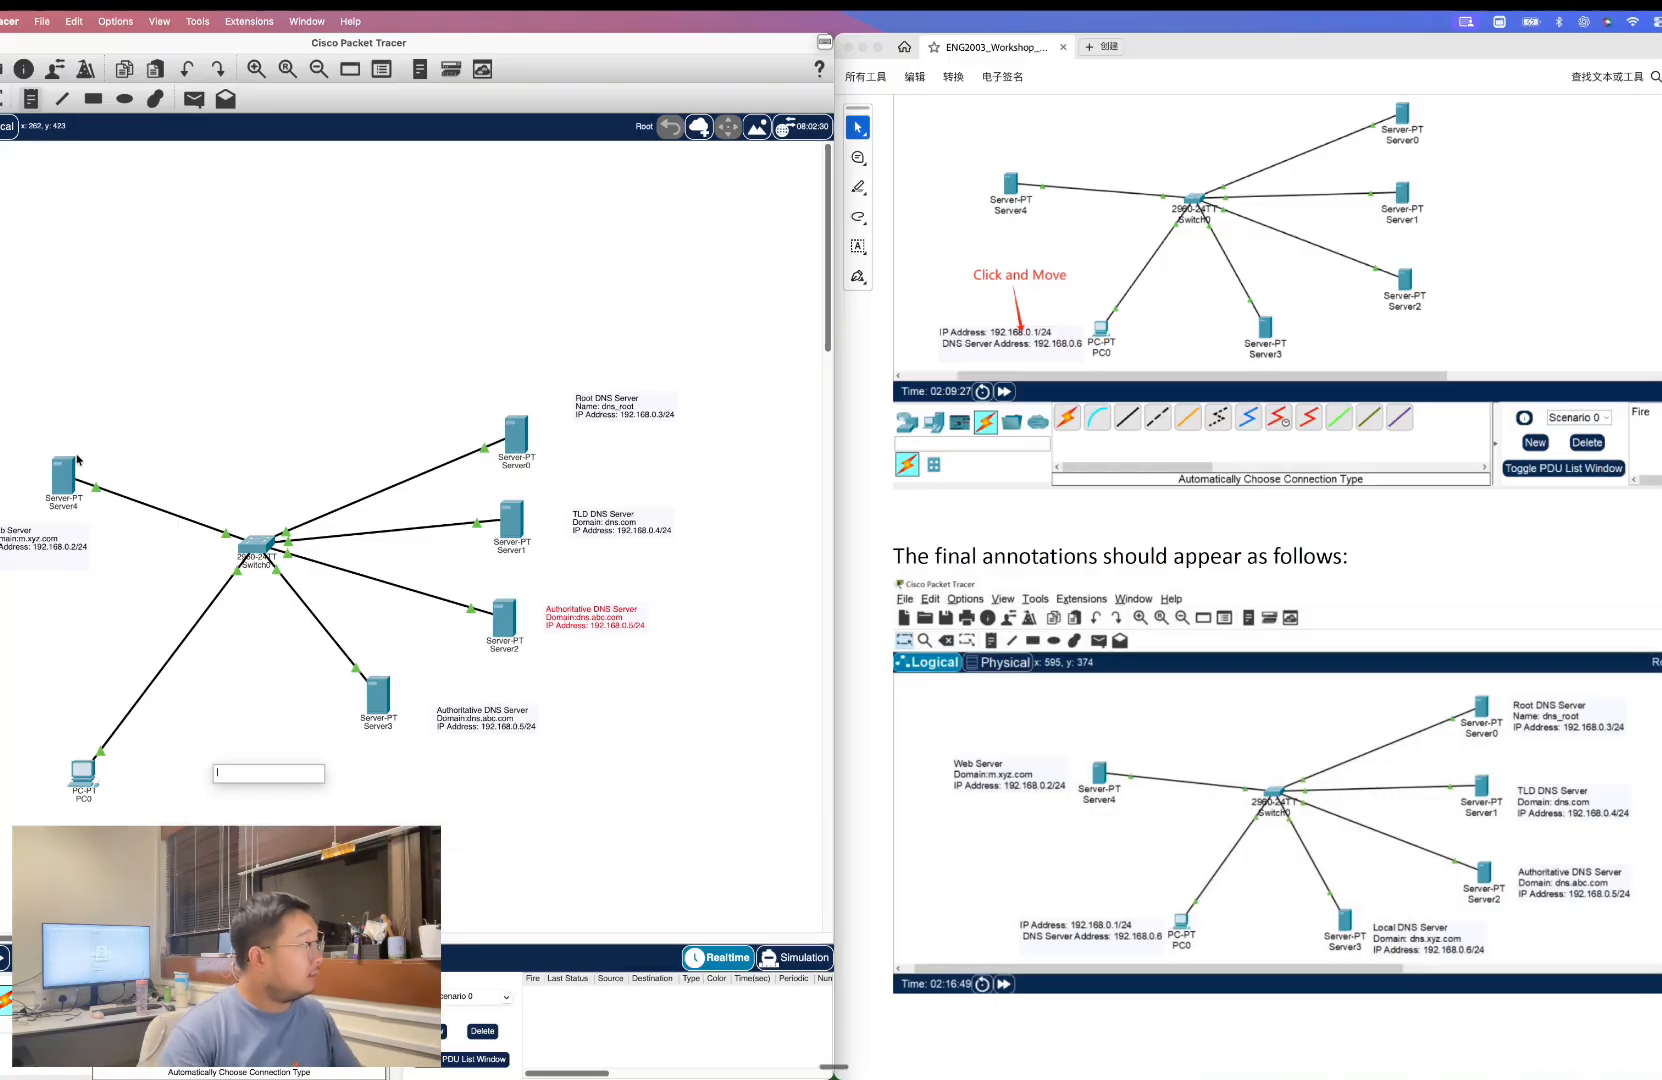
key("Escape")
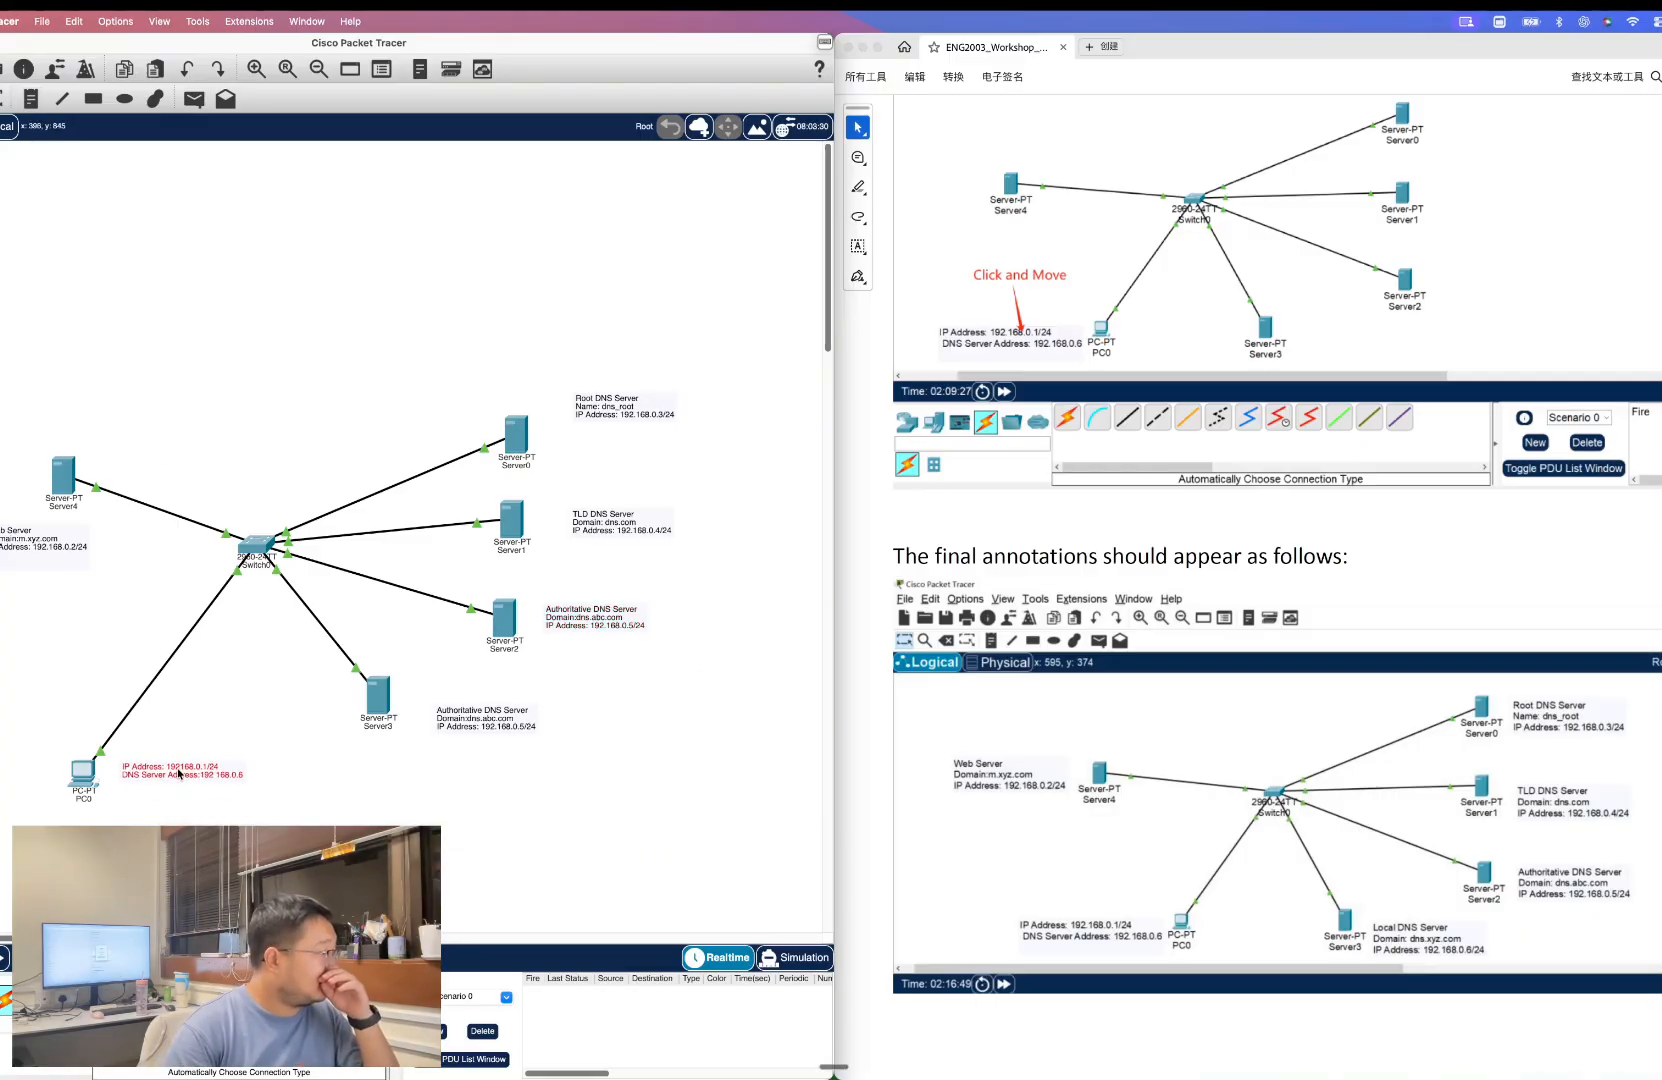
left_click_drag(206, 778, 14, 778)
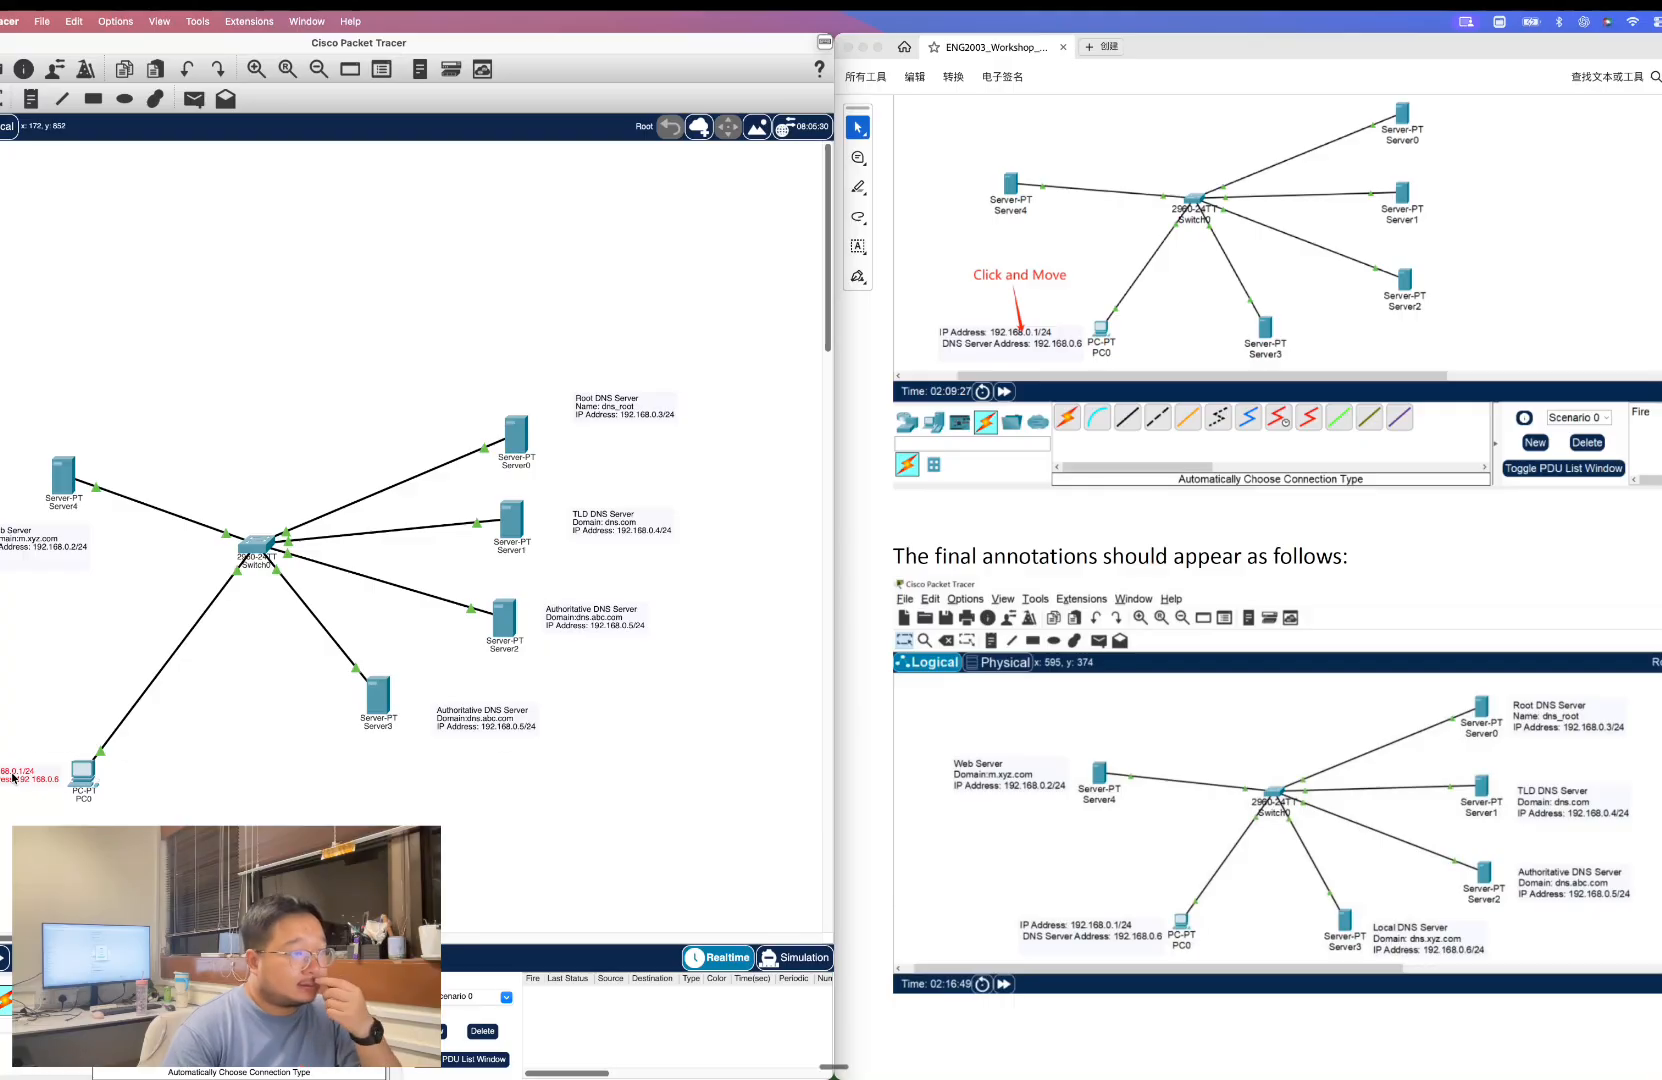
double_click(14, 778)
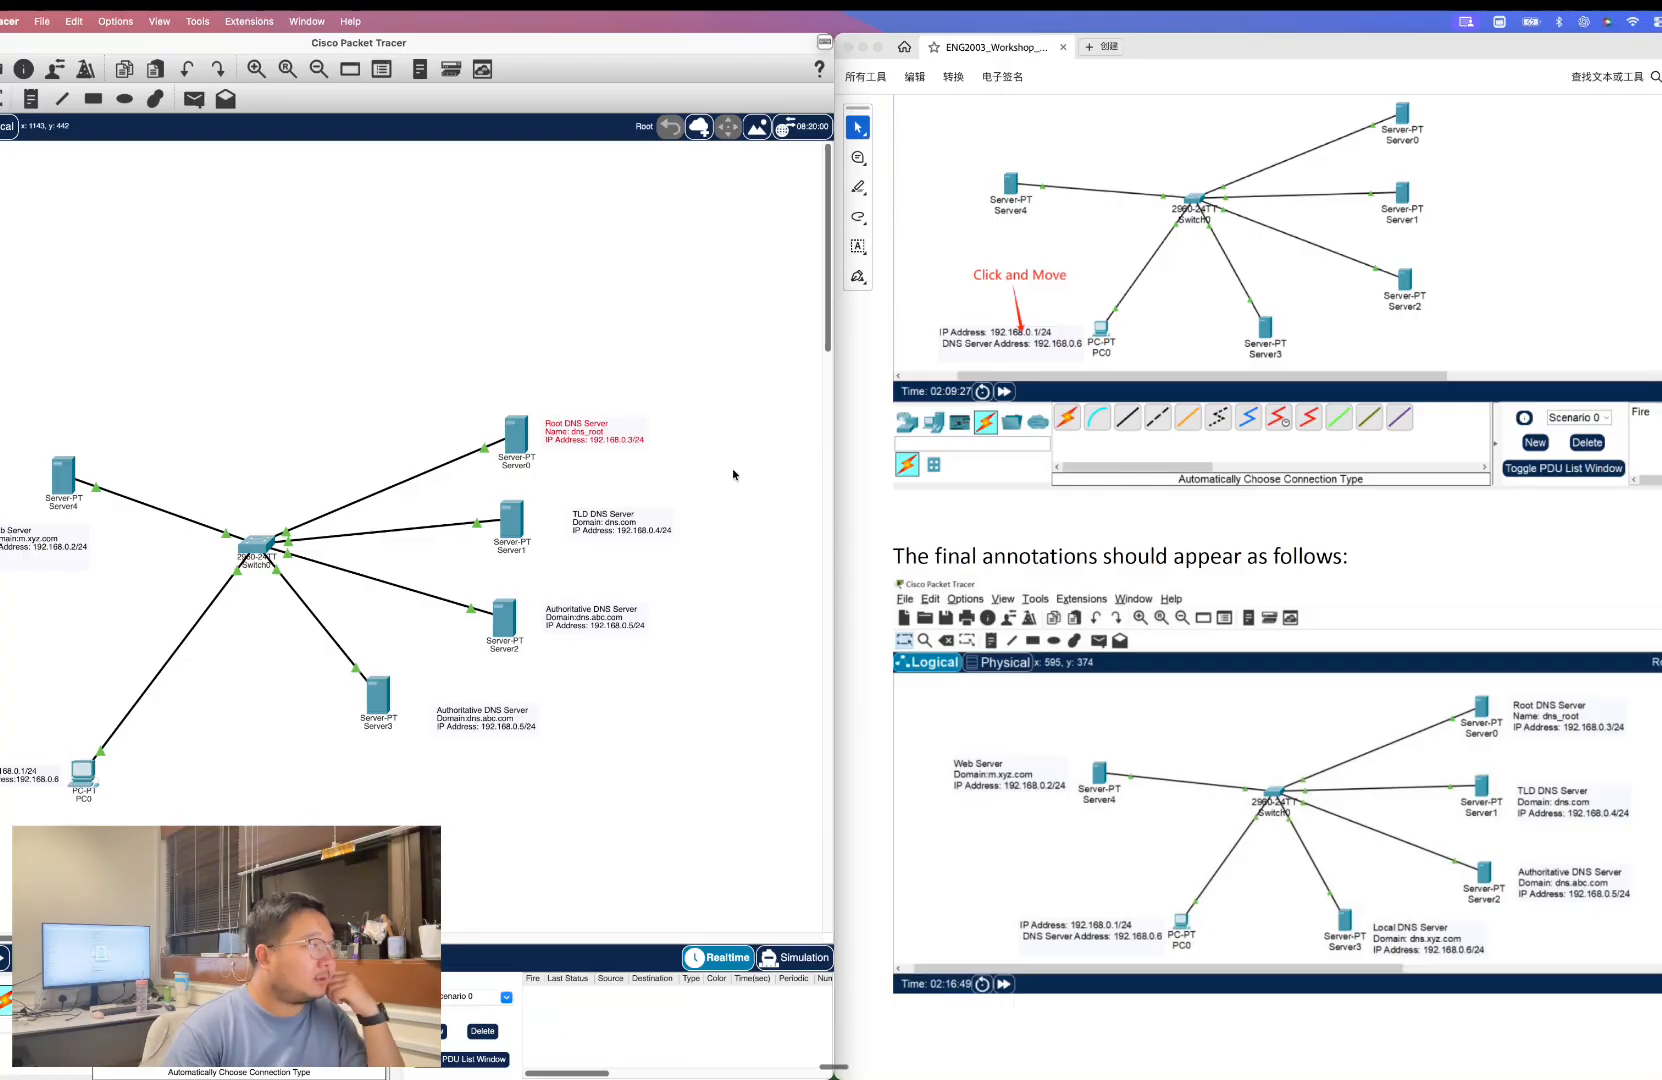
Configure PC0 with static IP 192.168.0.1, subnet mask 255.255.255.0 and DNS server 192.168.0.6.
scroll(1448, 728, "down", 5)
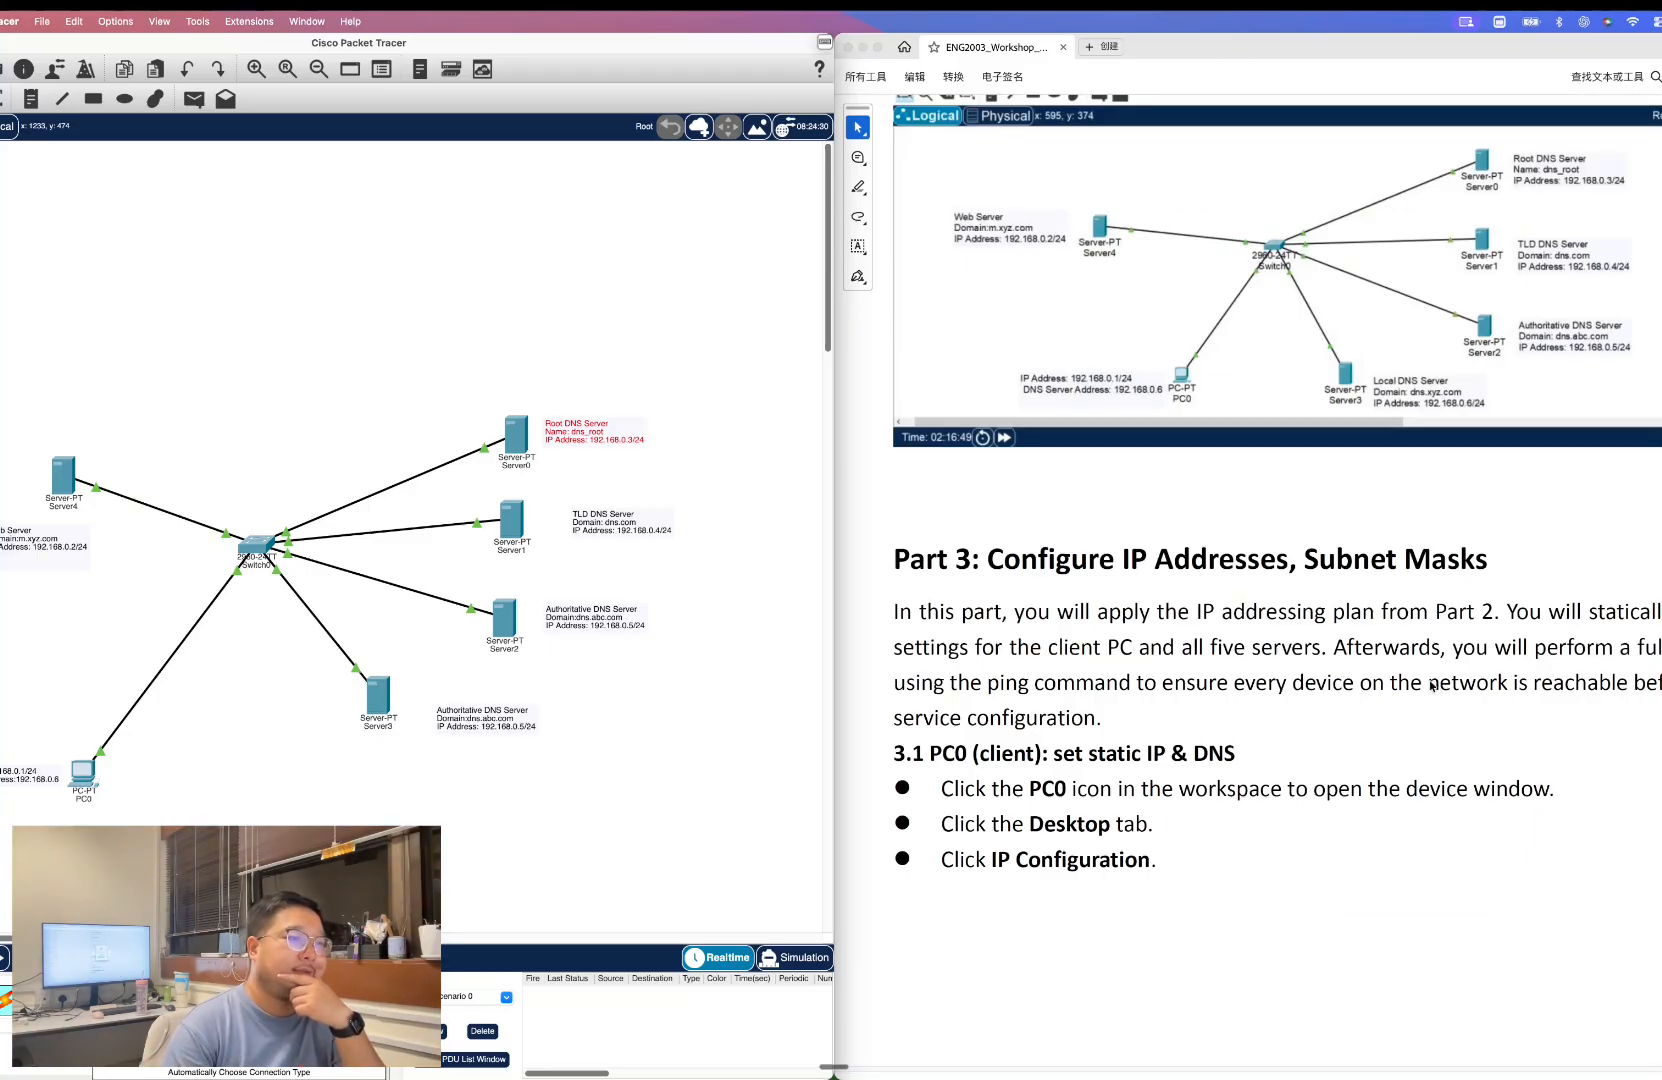
scroll(1407, 686, "down", 2)
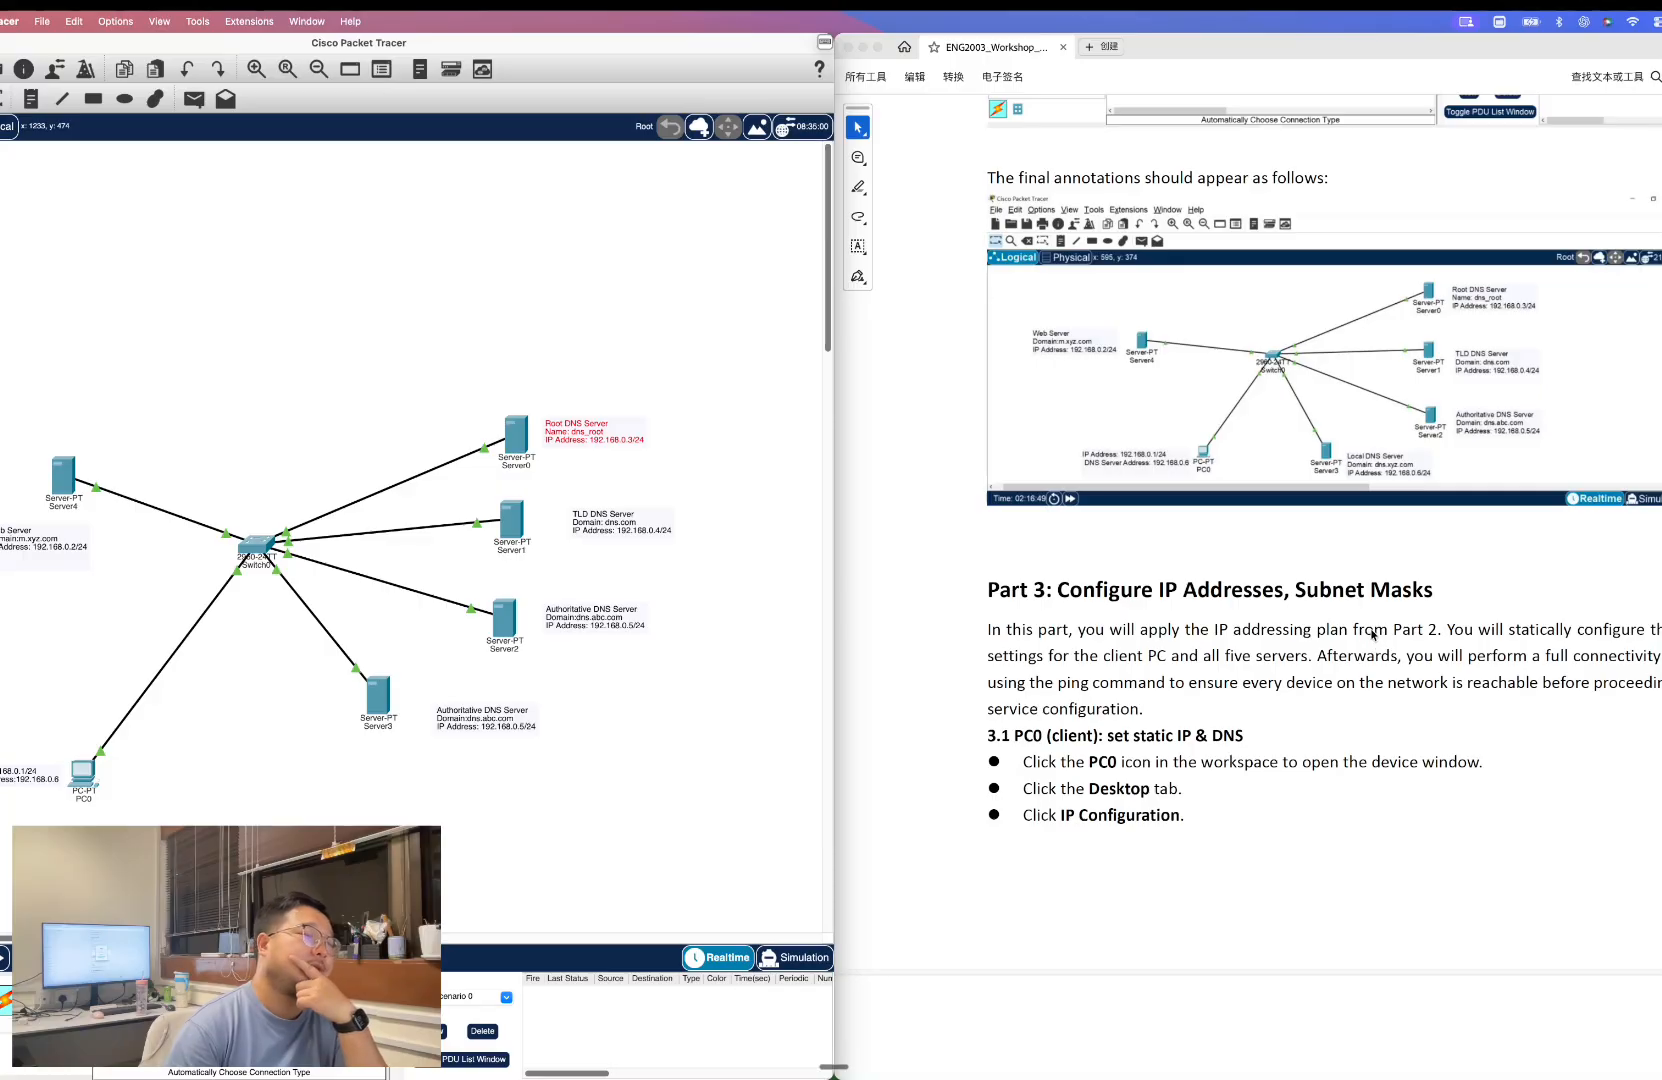
scroll(1365, 625, "down", 2)
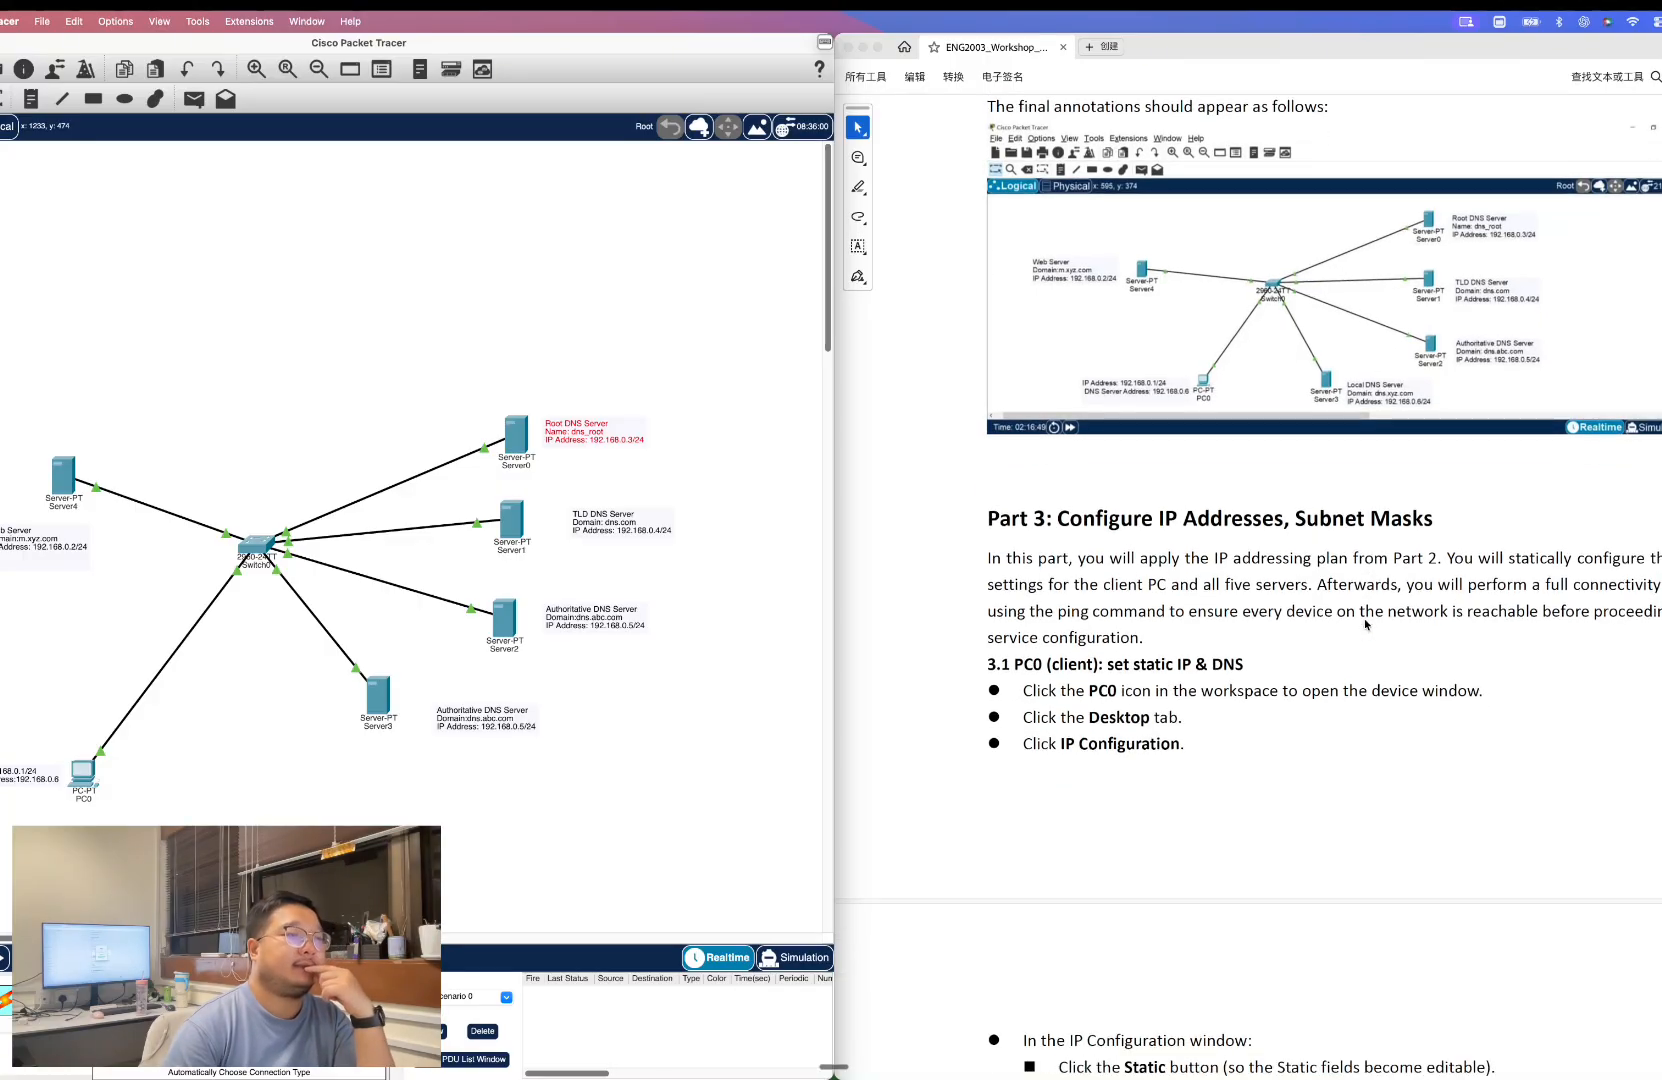
scroll(1365, 625, "down", 8)
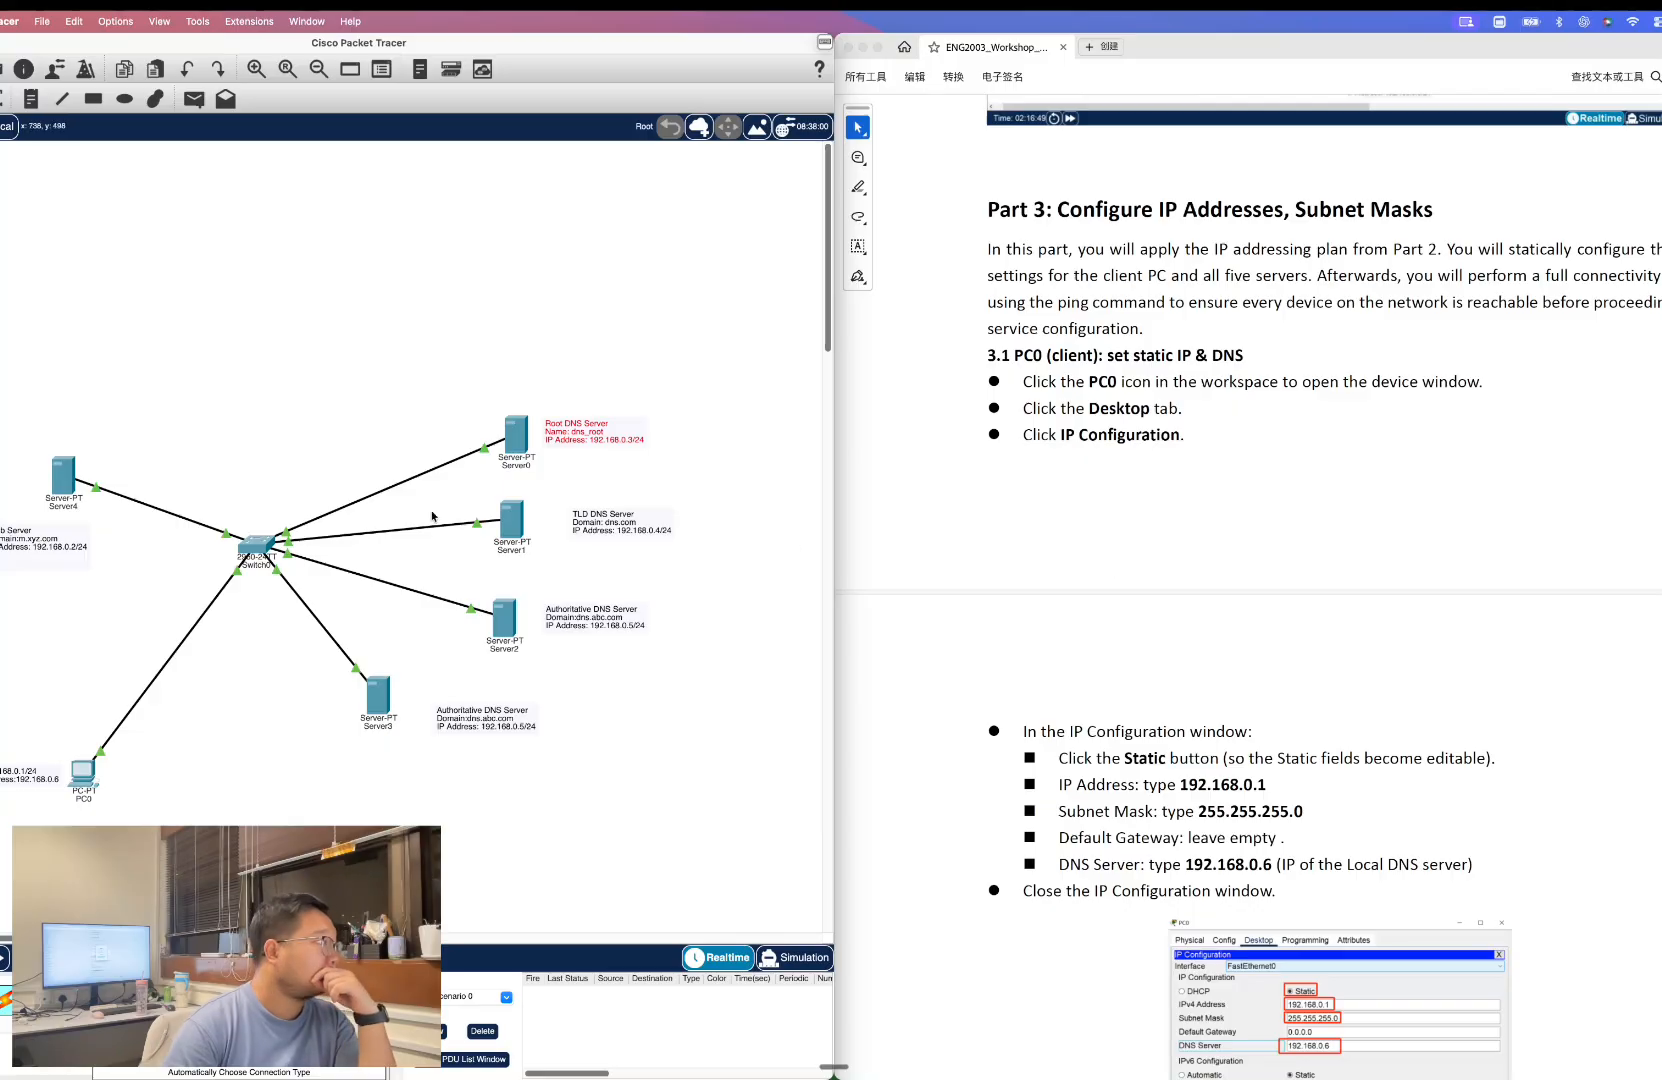
left_click(84, 785)
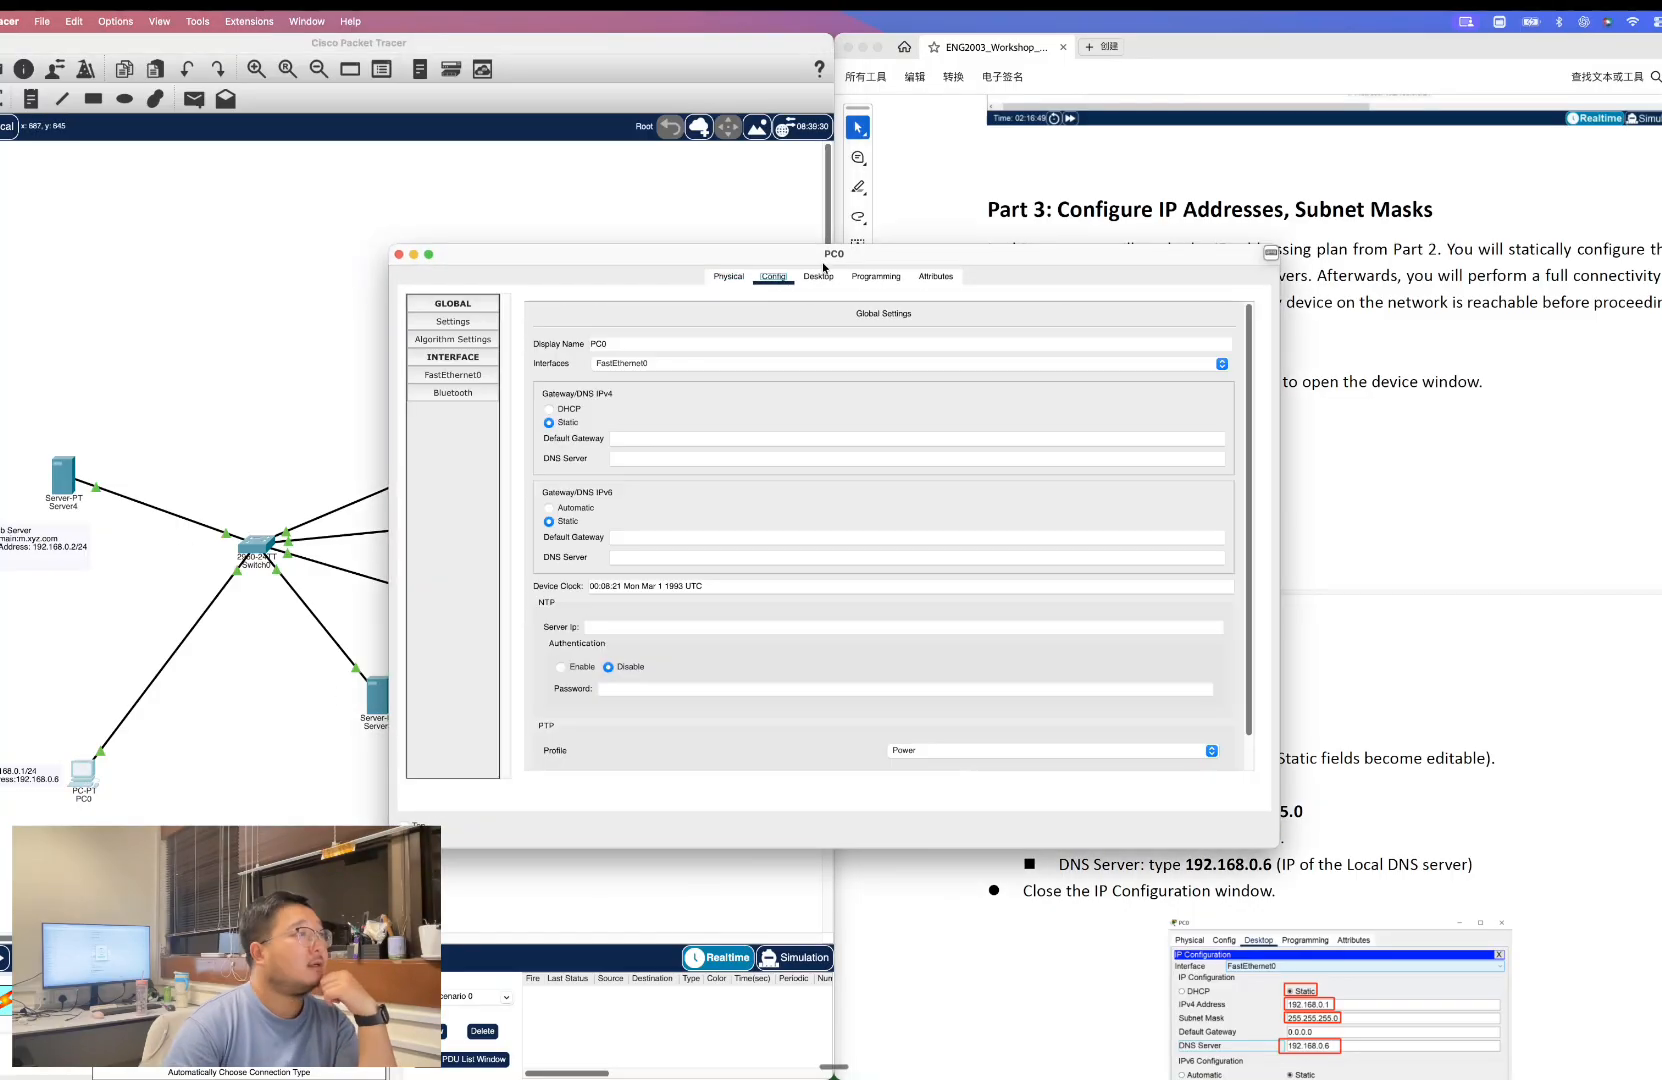
left_click(857, 283)
left_click_drag(888, 262, 430, 256)
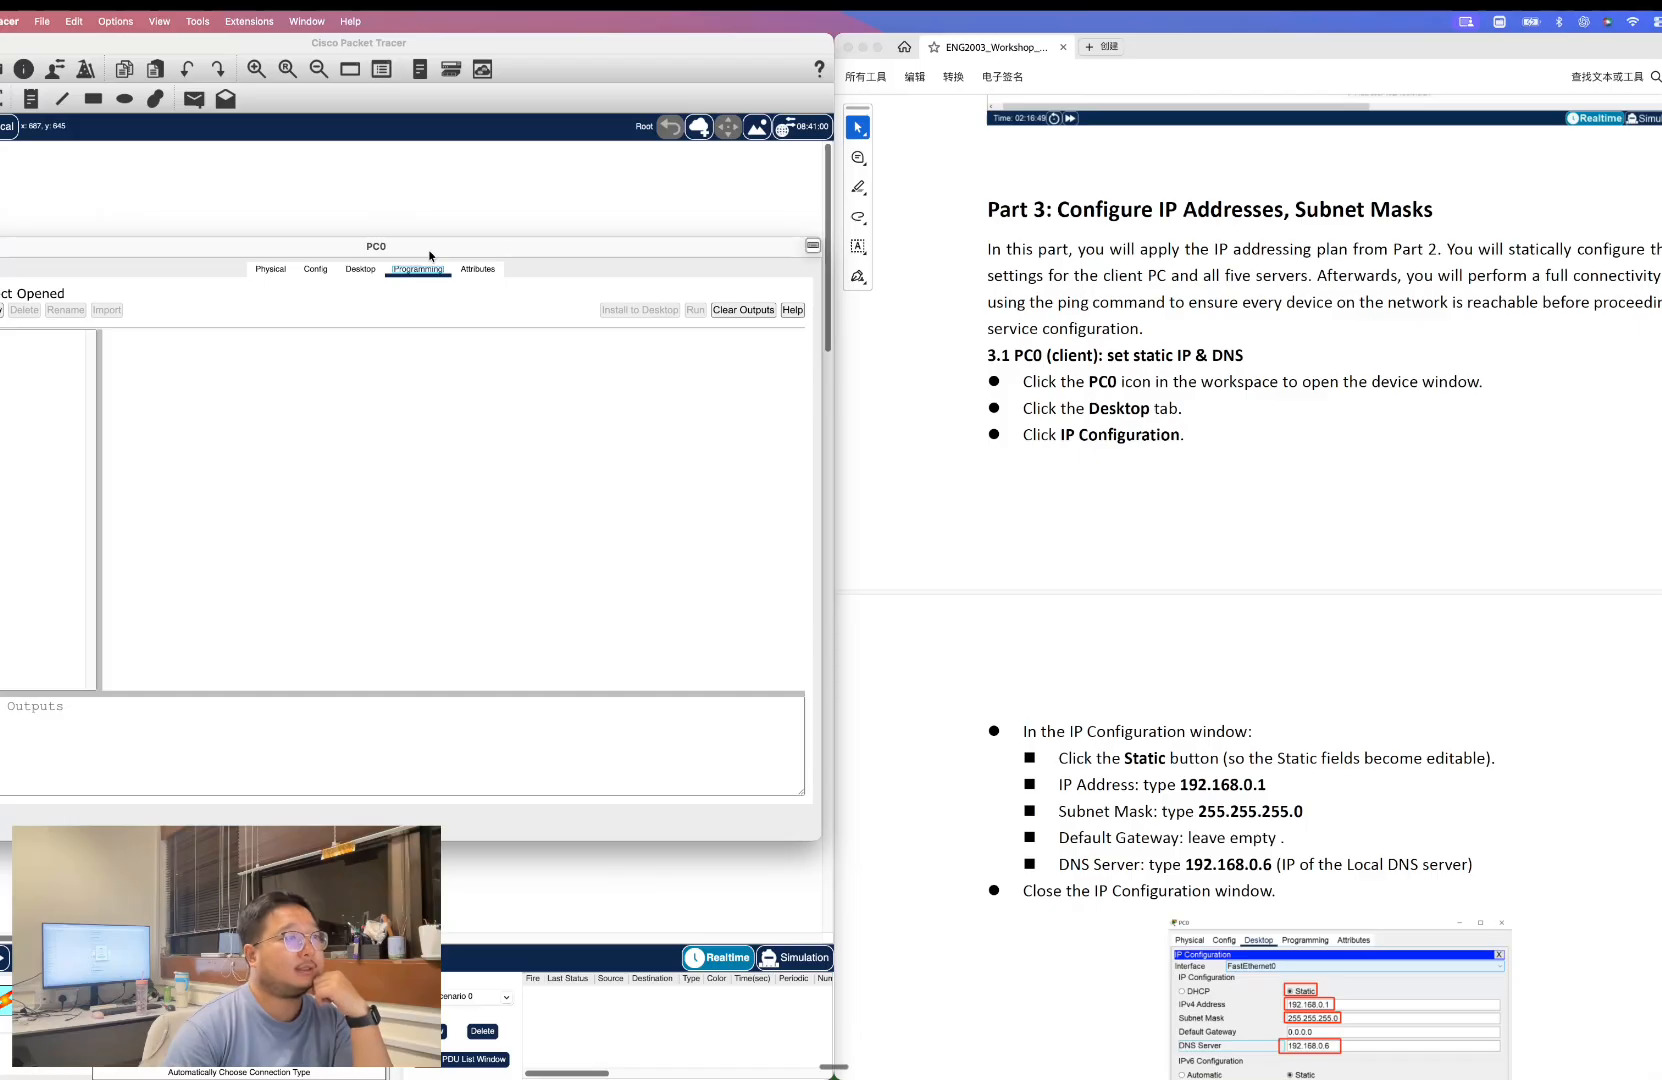
left_click(361, 270)
left_click(66, 373)
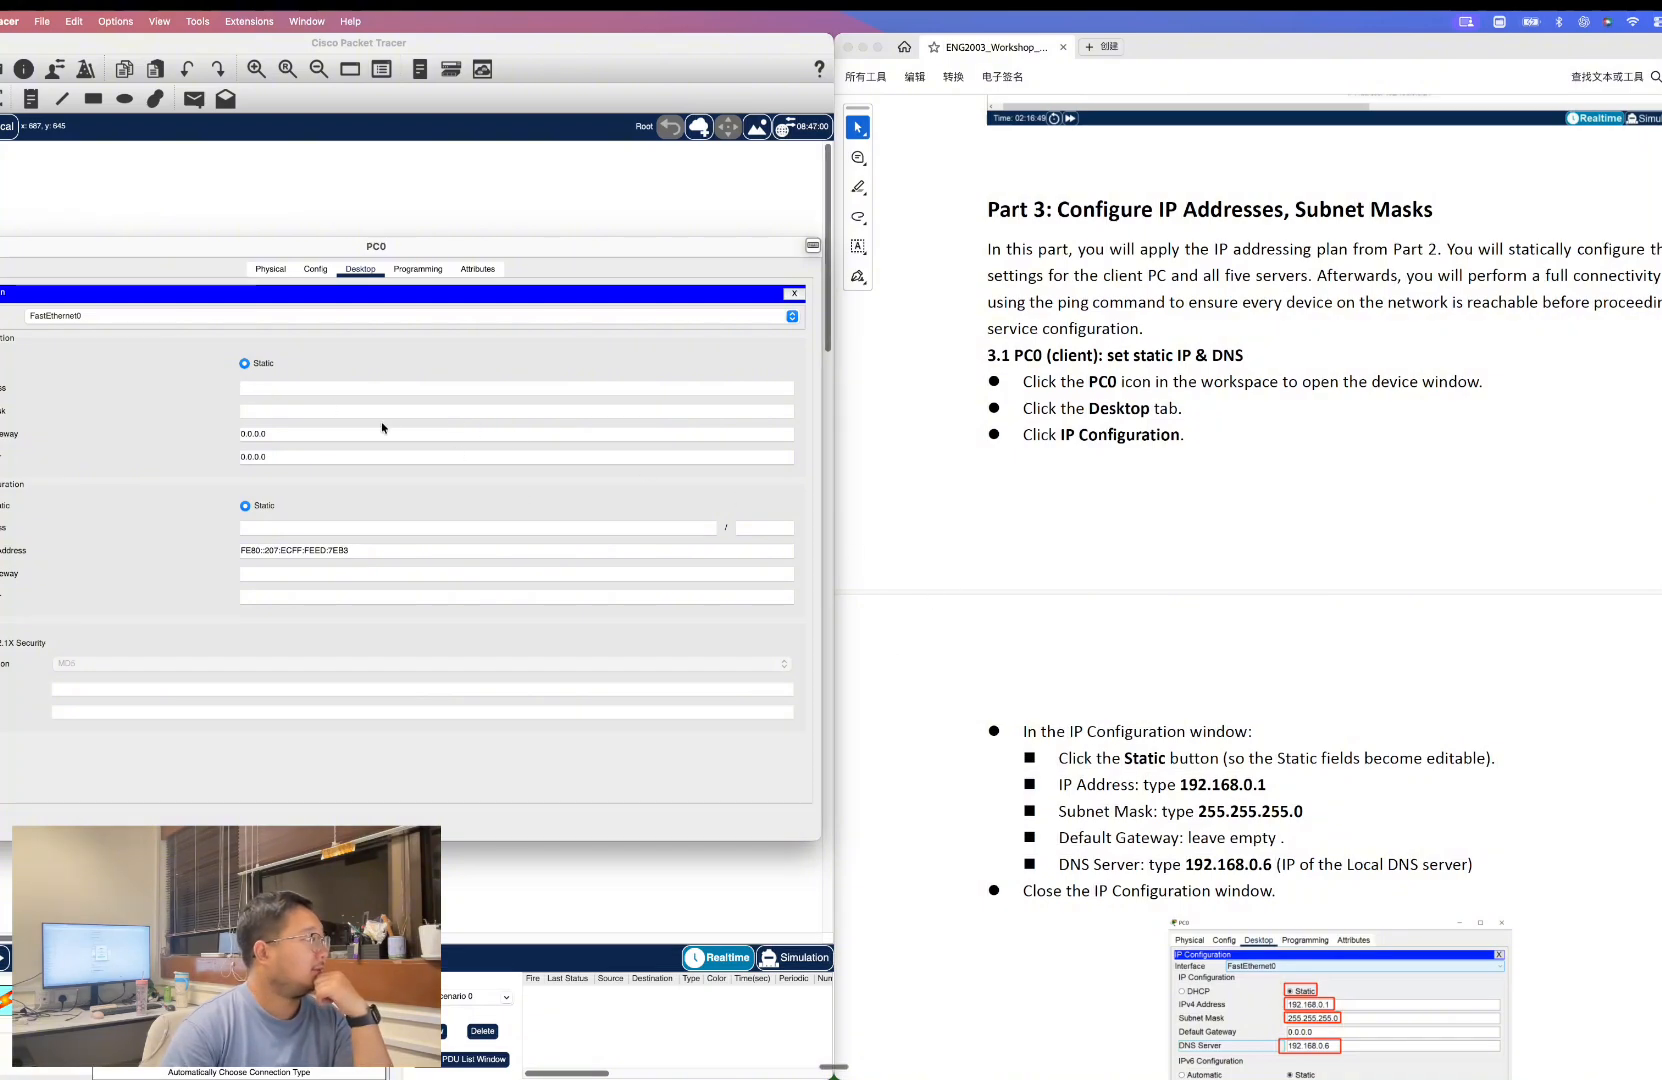
left_click_drag(1180, 784, 1250, 782)
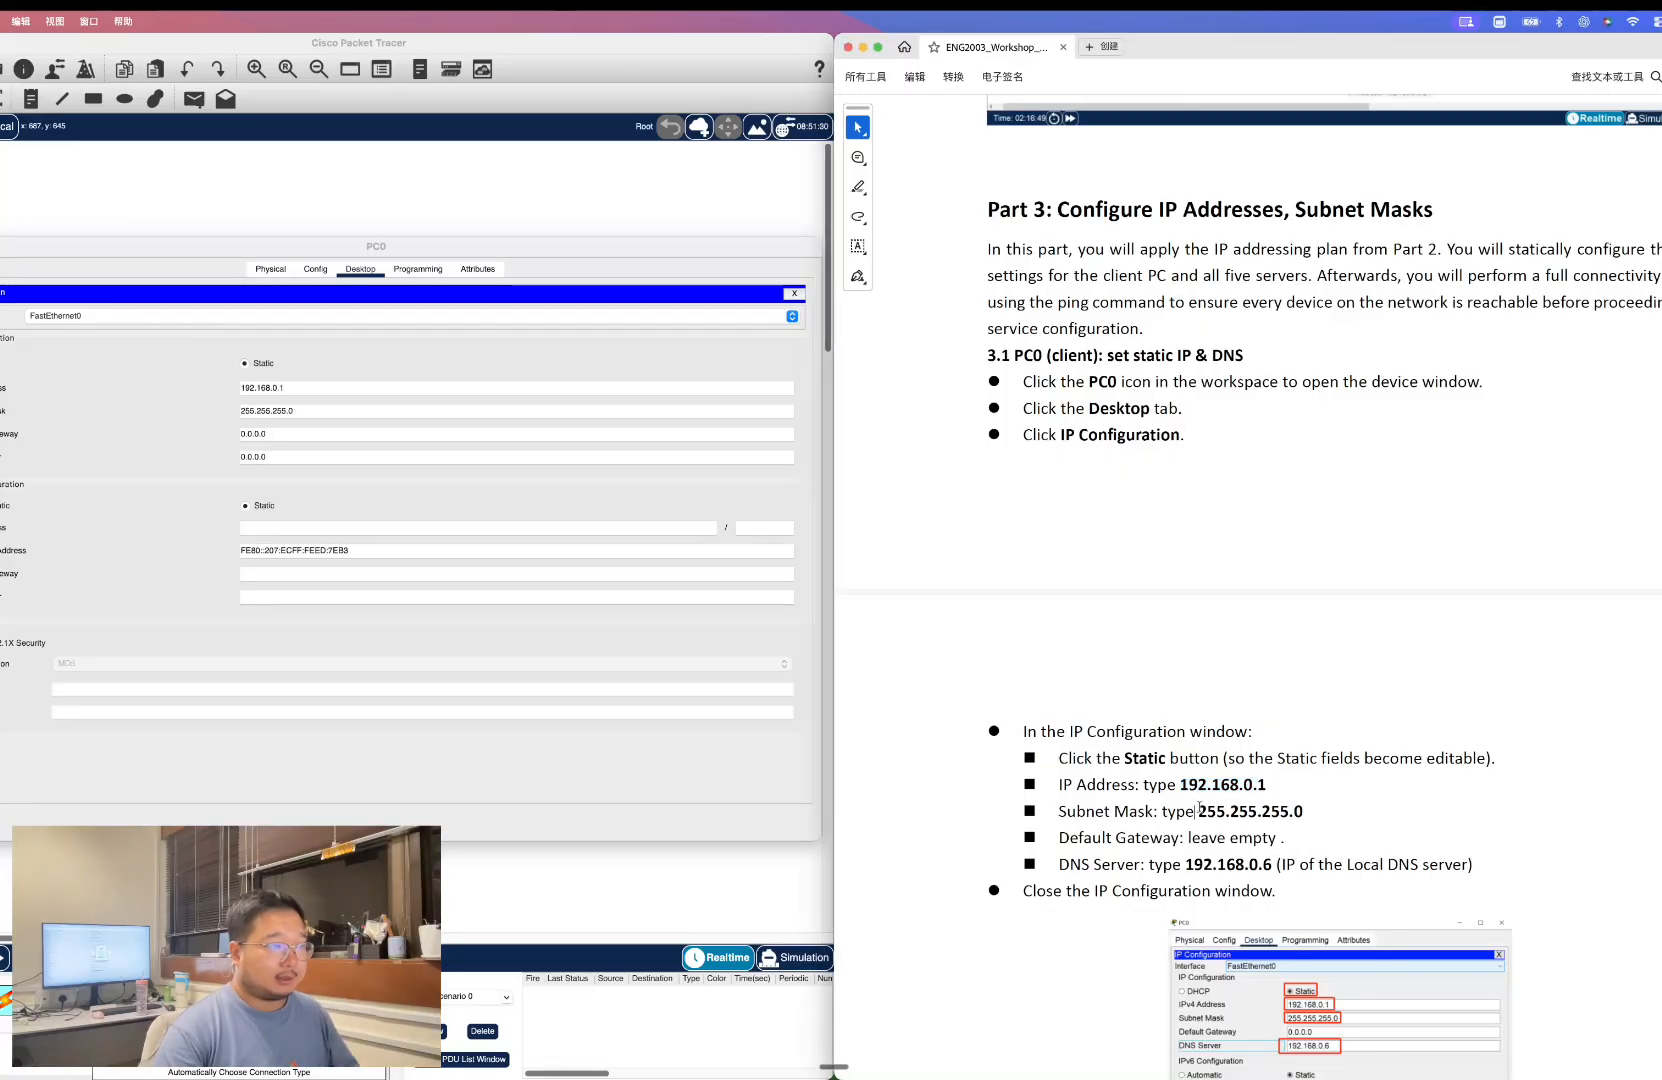
left_click_drag(1198, 810, 1338, 812)
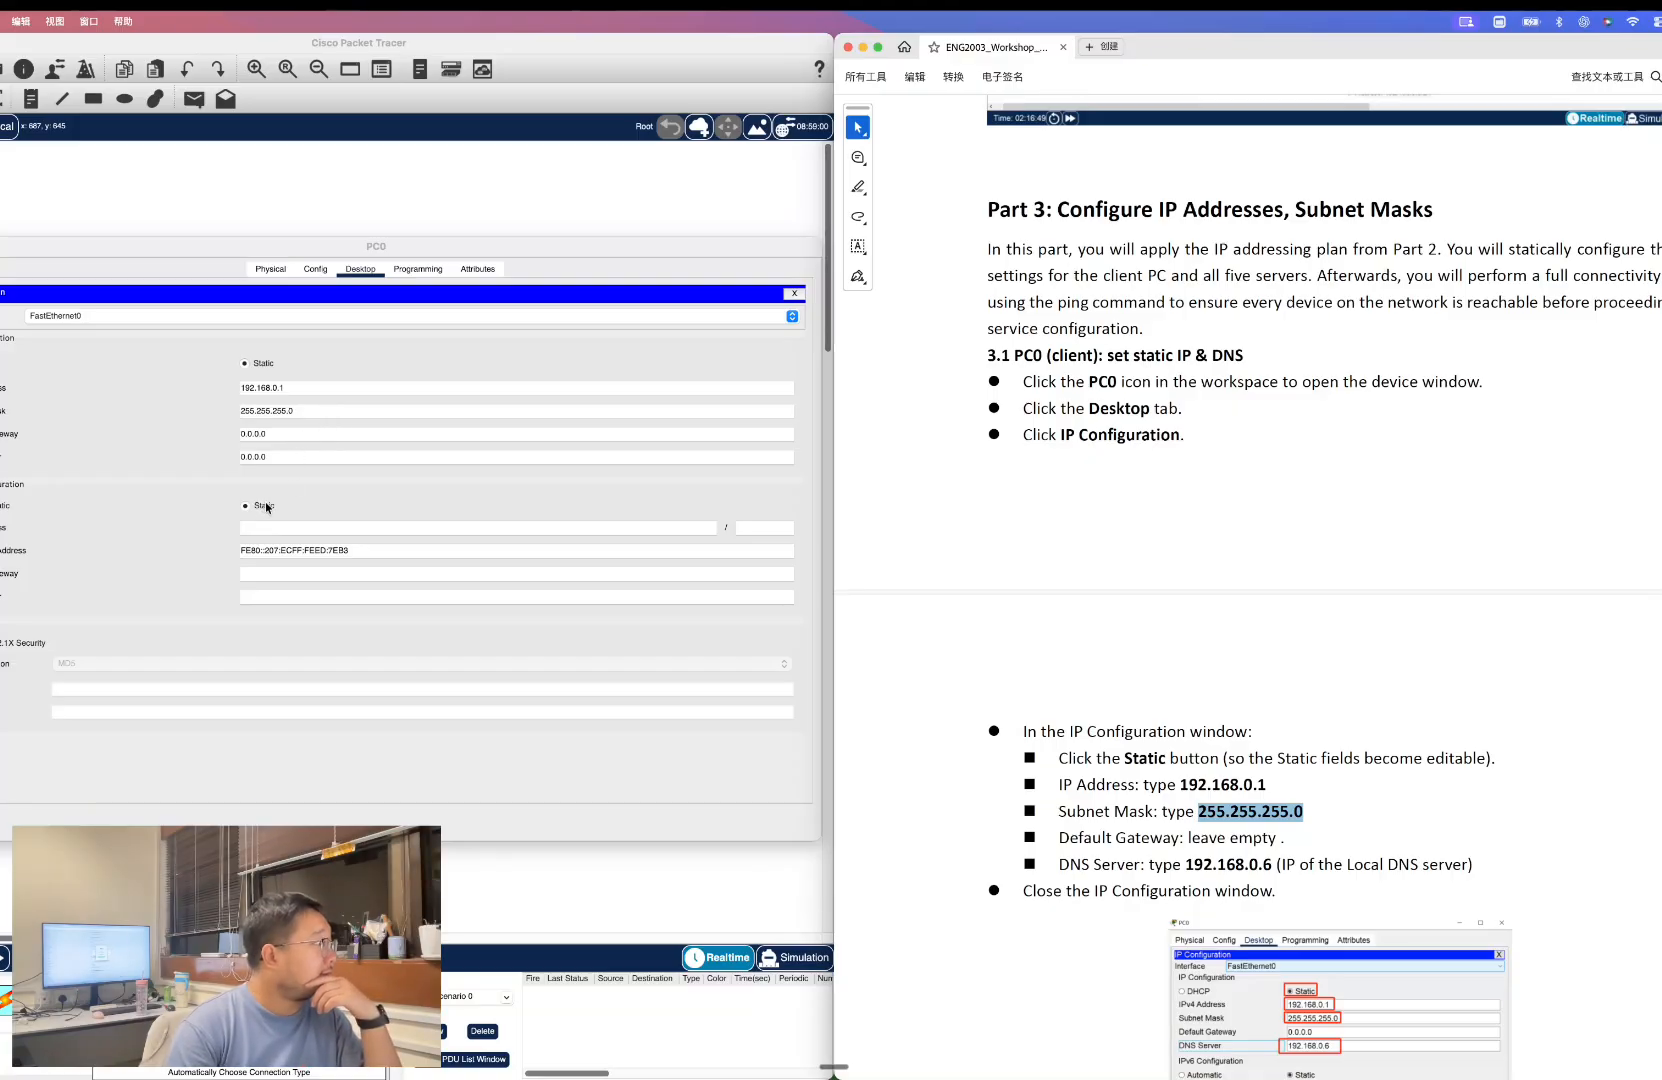
left_click_drag(1273, 864, 1186, 864)
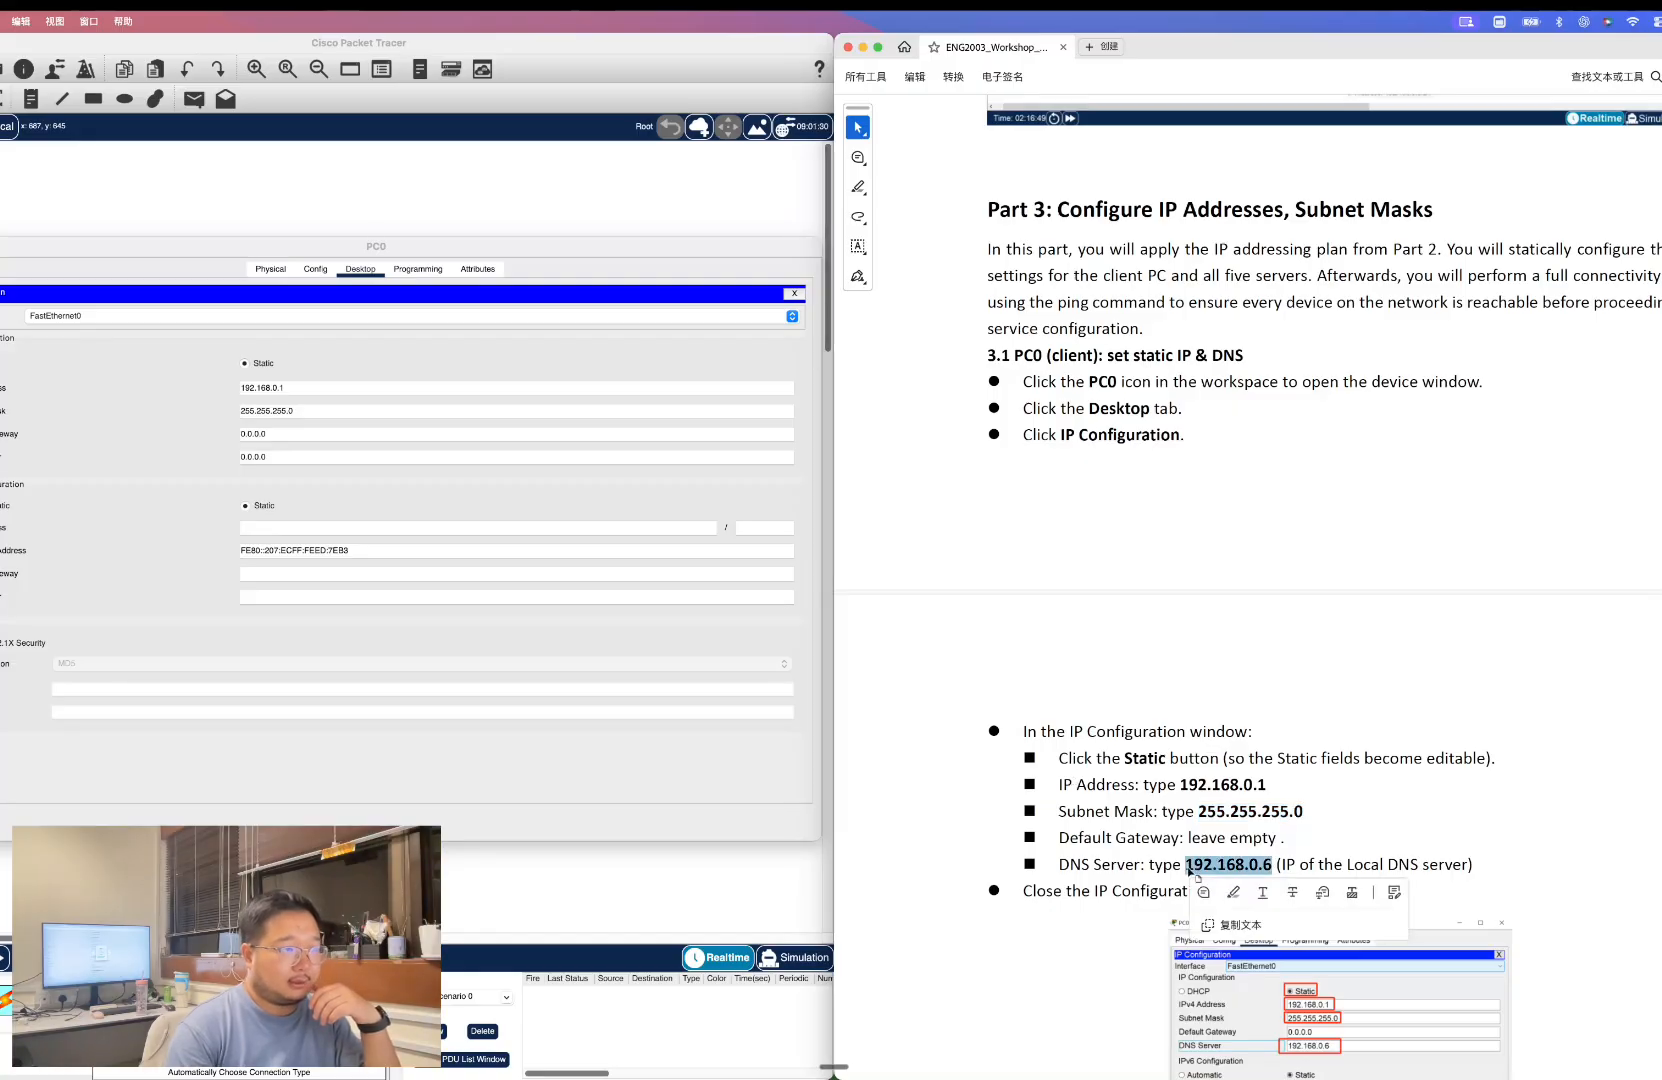
scroll(1336, 726, "down", 5)
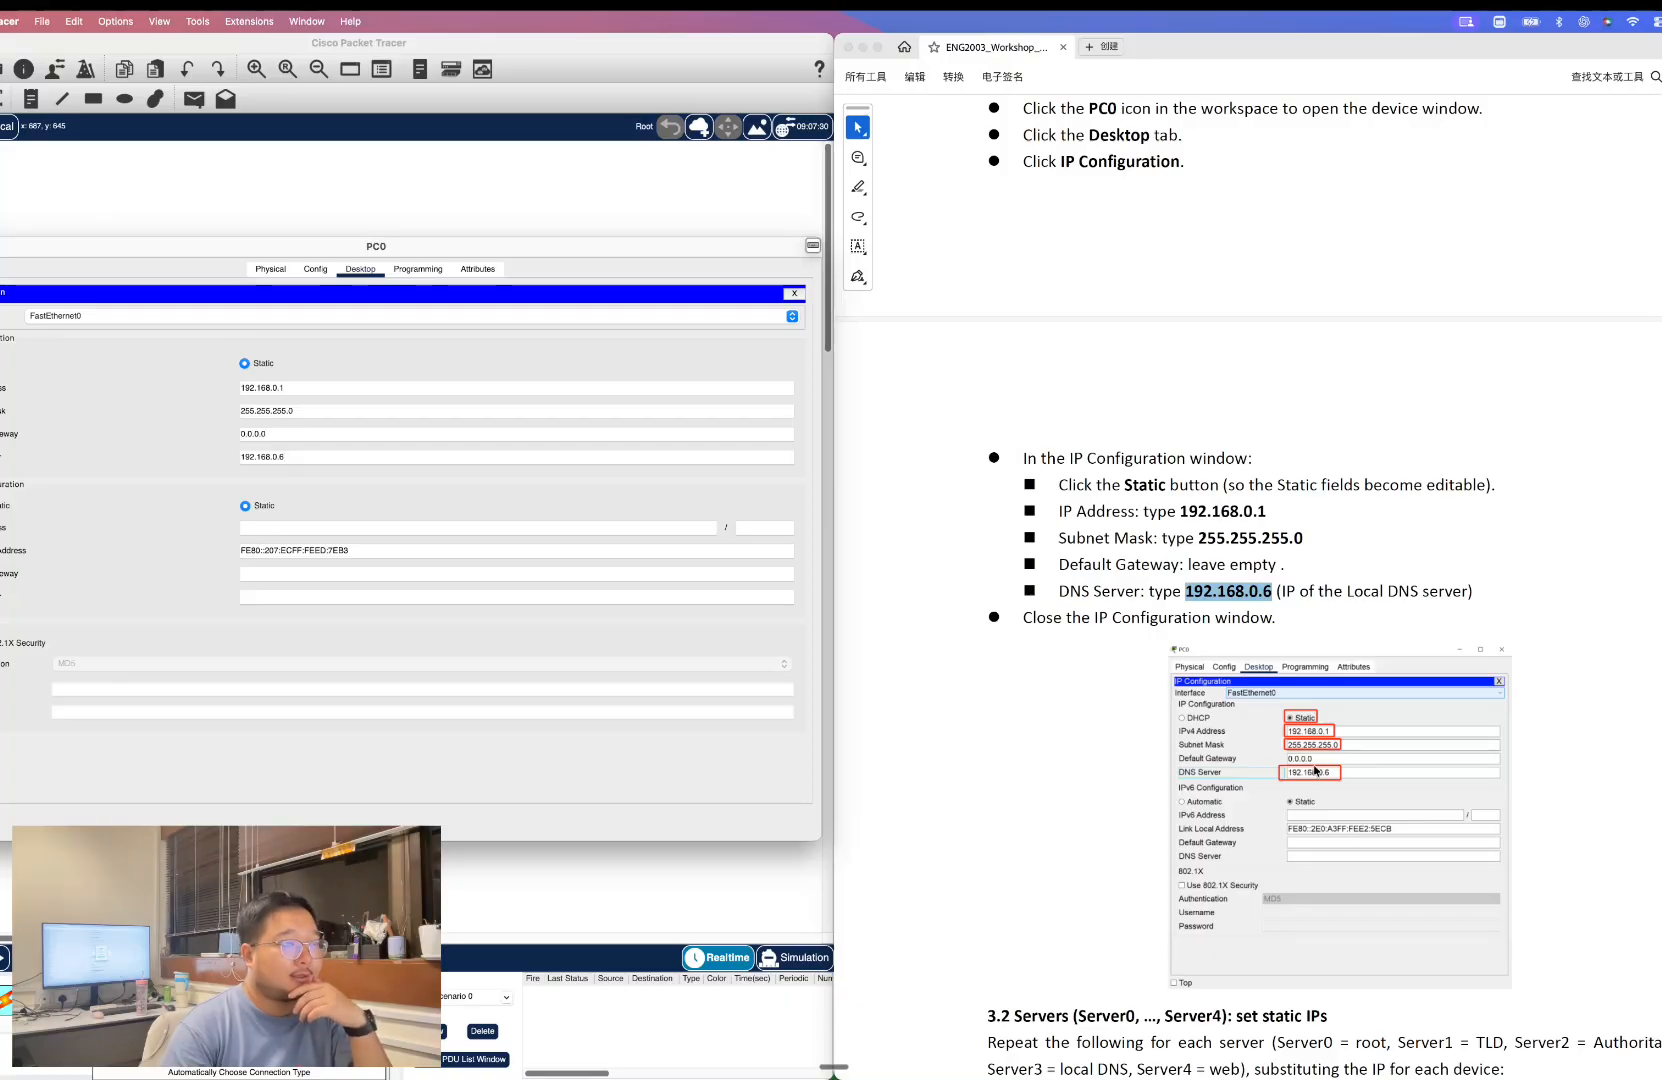
scroll(1306, 778, "down", 3)
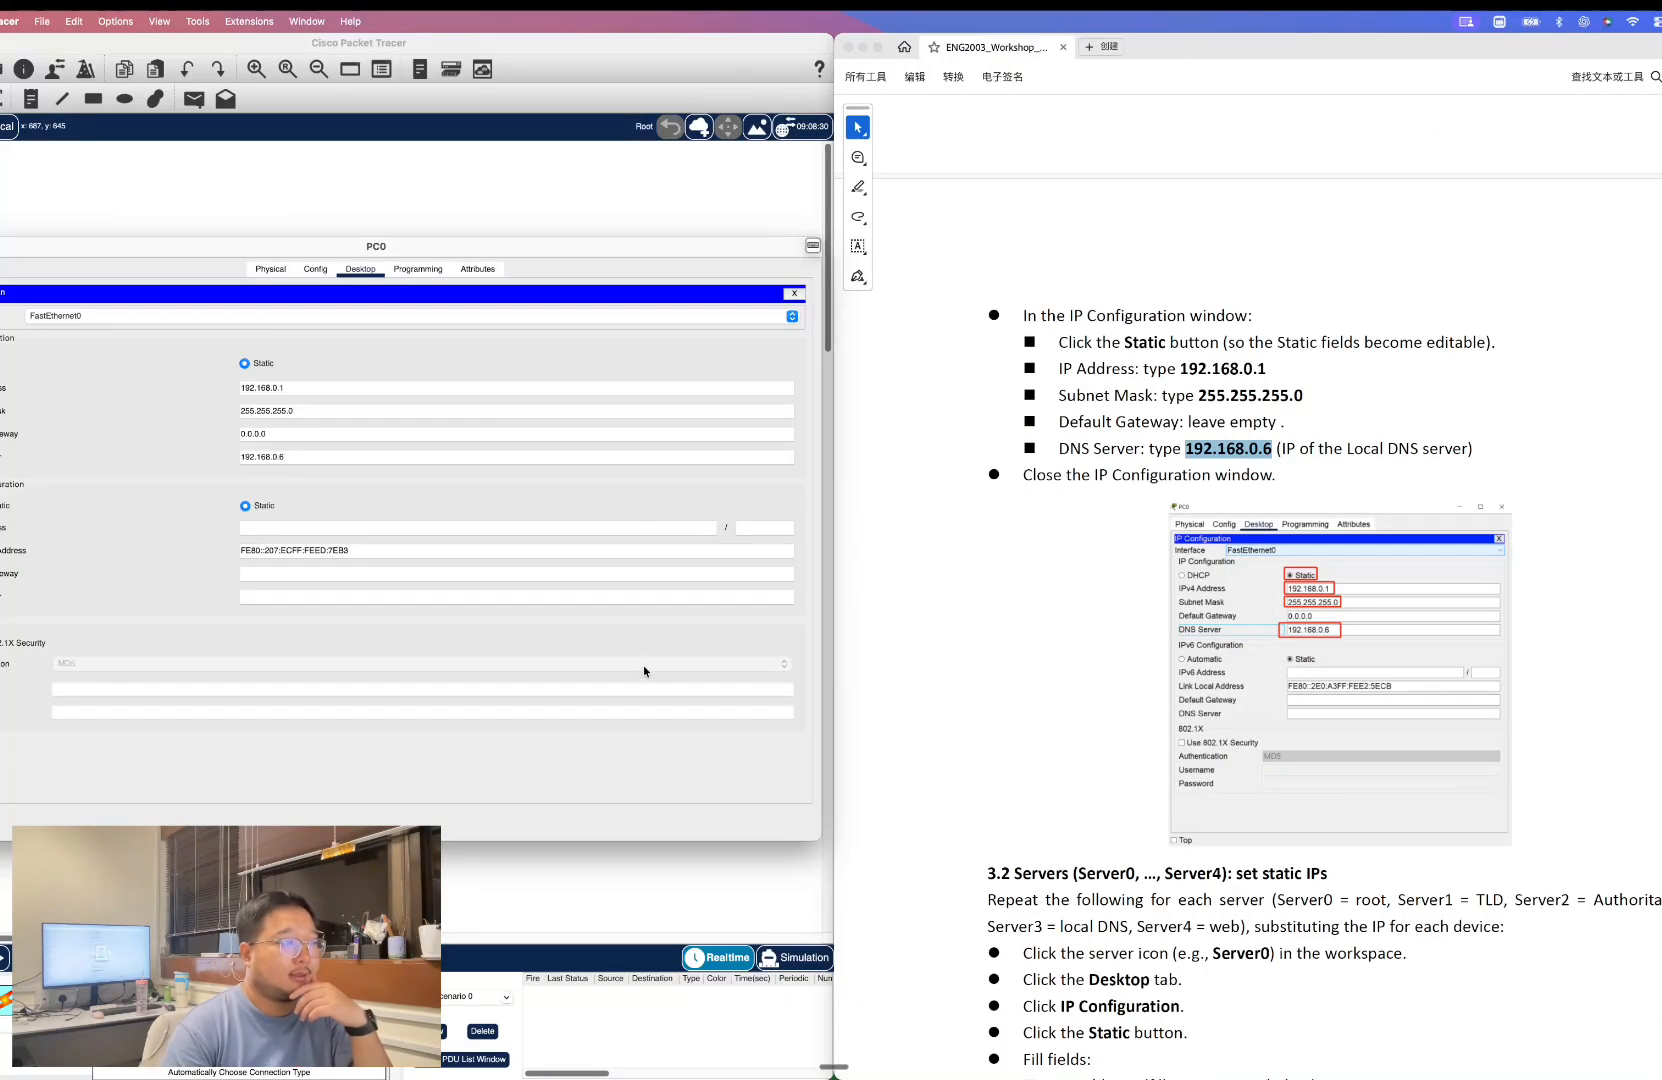
left_click(794, 293)
scroll(1165, 630, "down", 5)
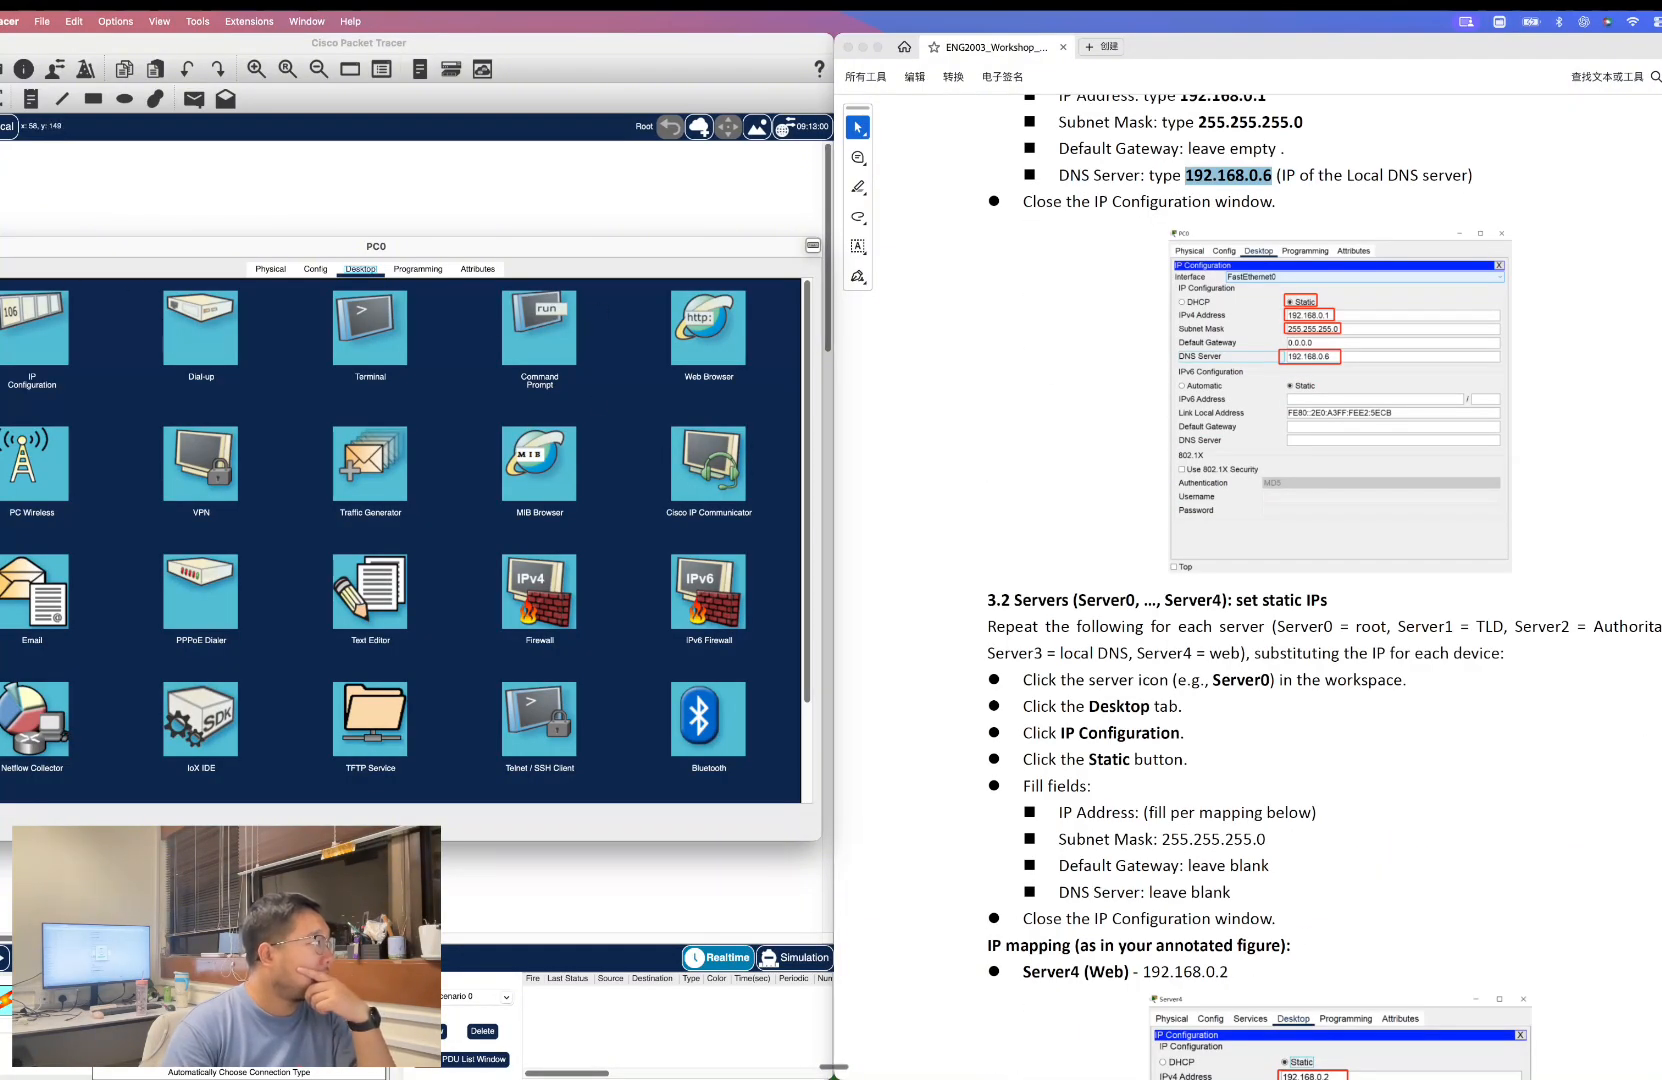
left_click(0, 246)
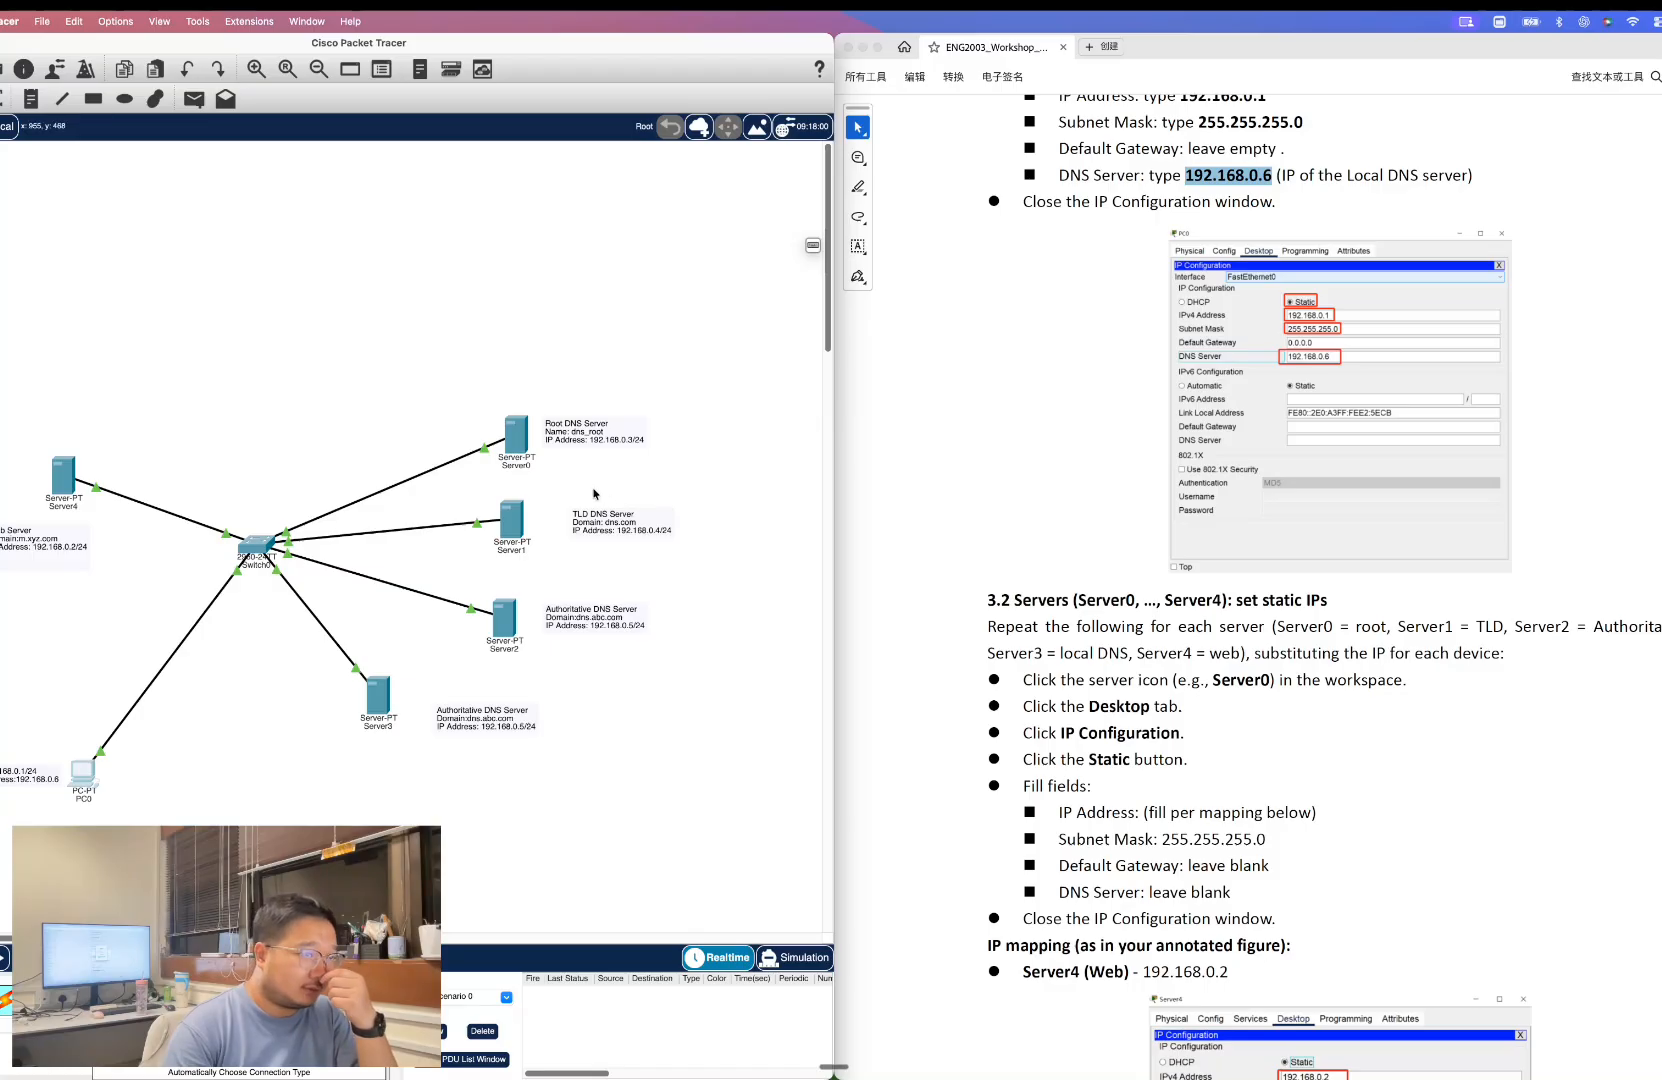
Set Server0's static IPv4 address to 192.168.0.2 with subnet mask 255.255.255.0.
left_click(516, 435)
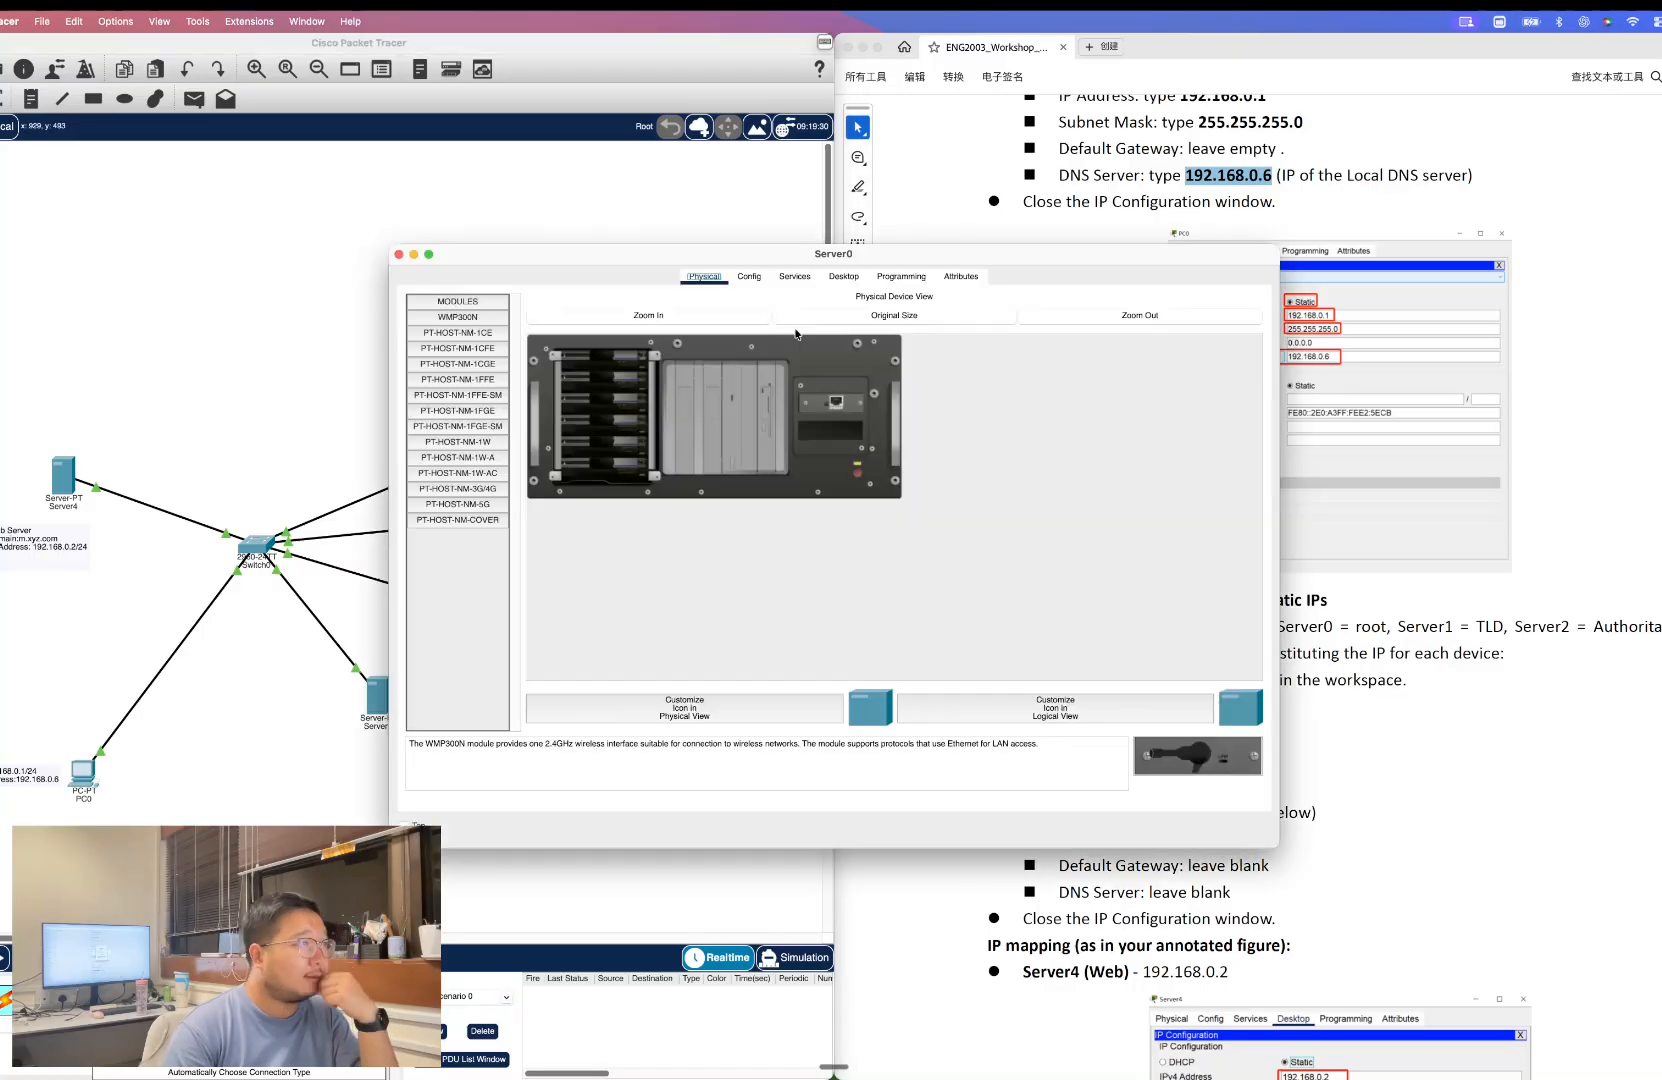
left_click(842, 282)
left_click(5, 318)
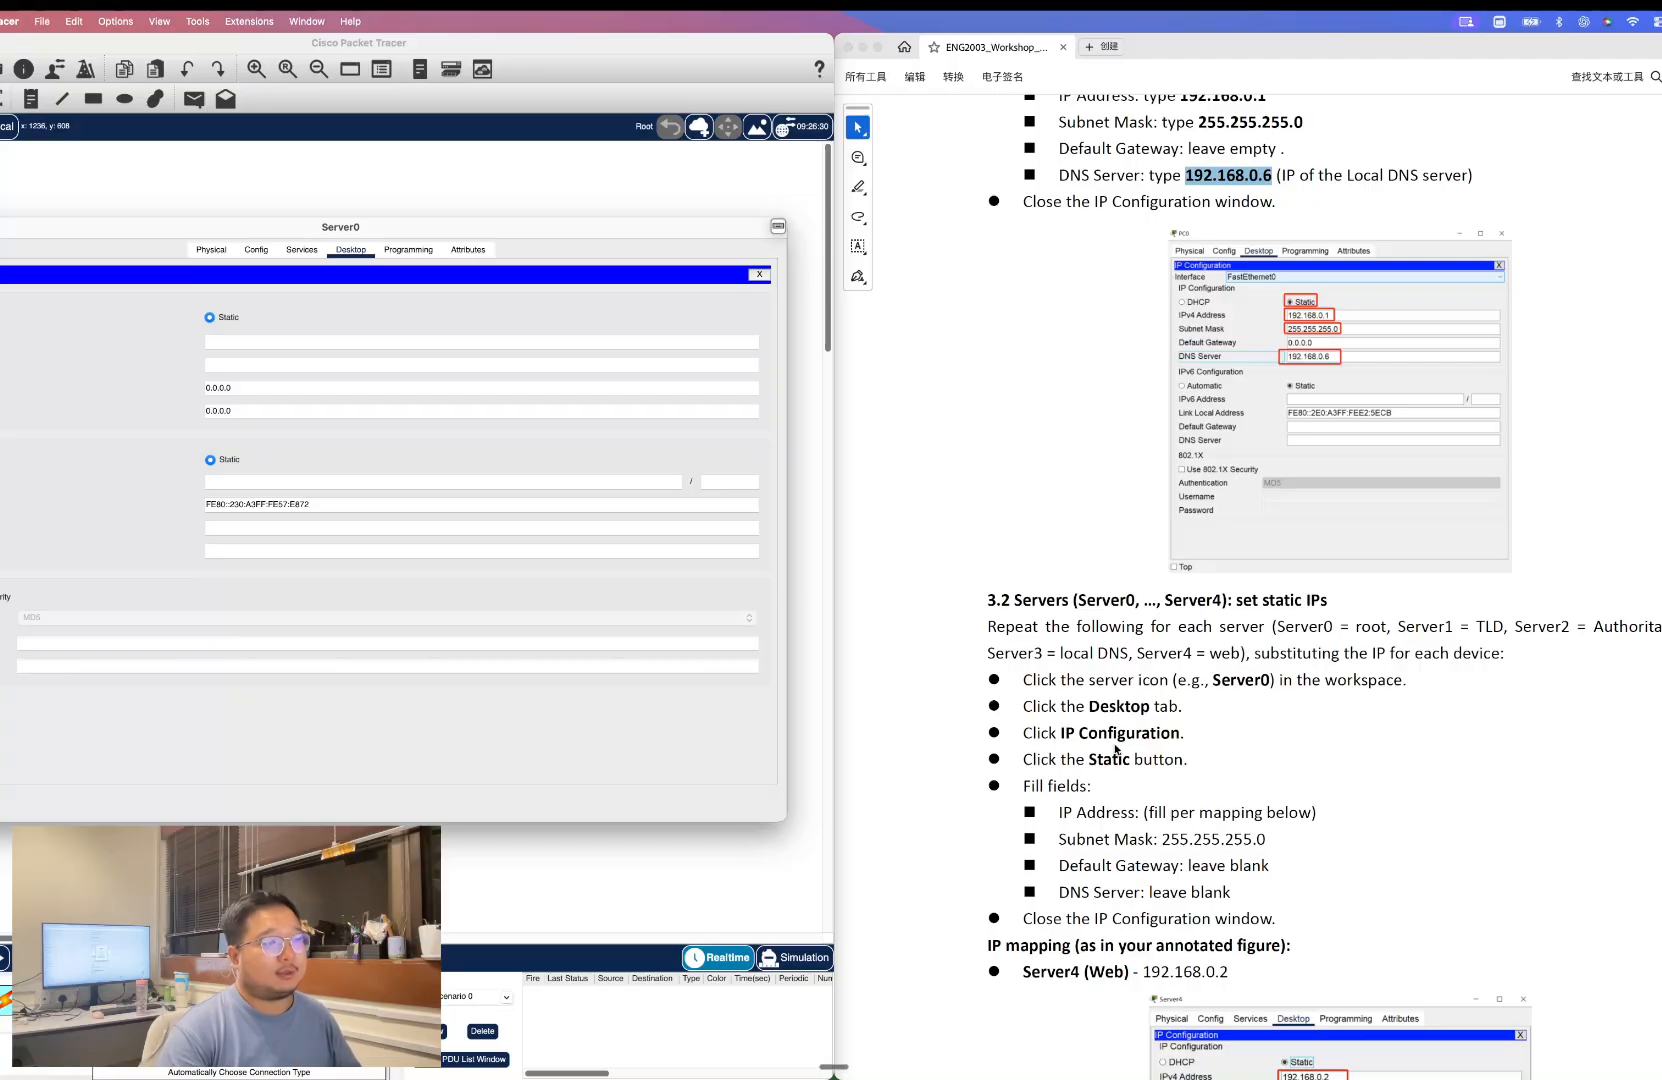
scroll(1116, 749, "down", 3)
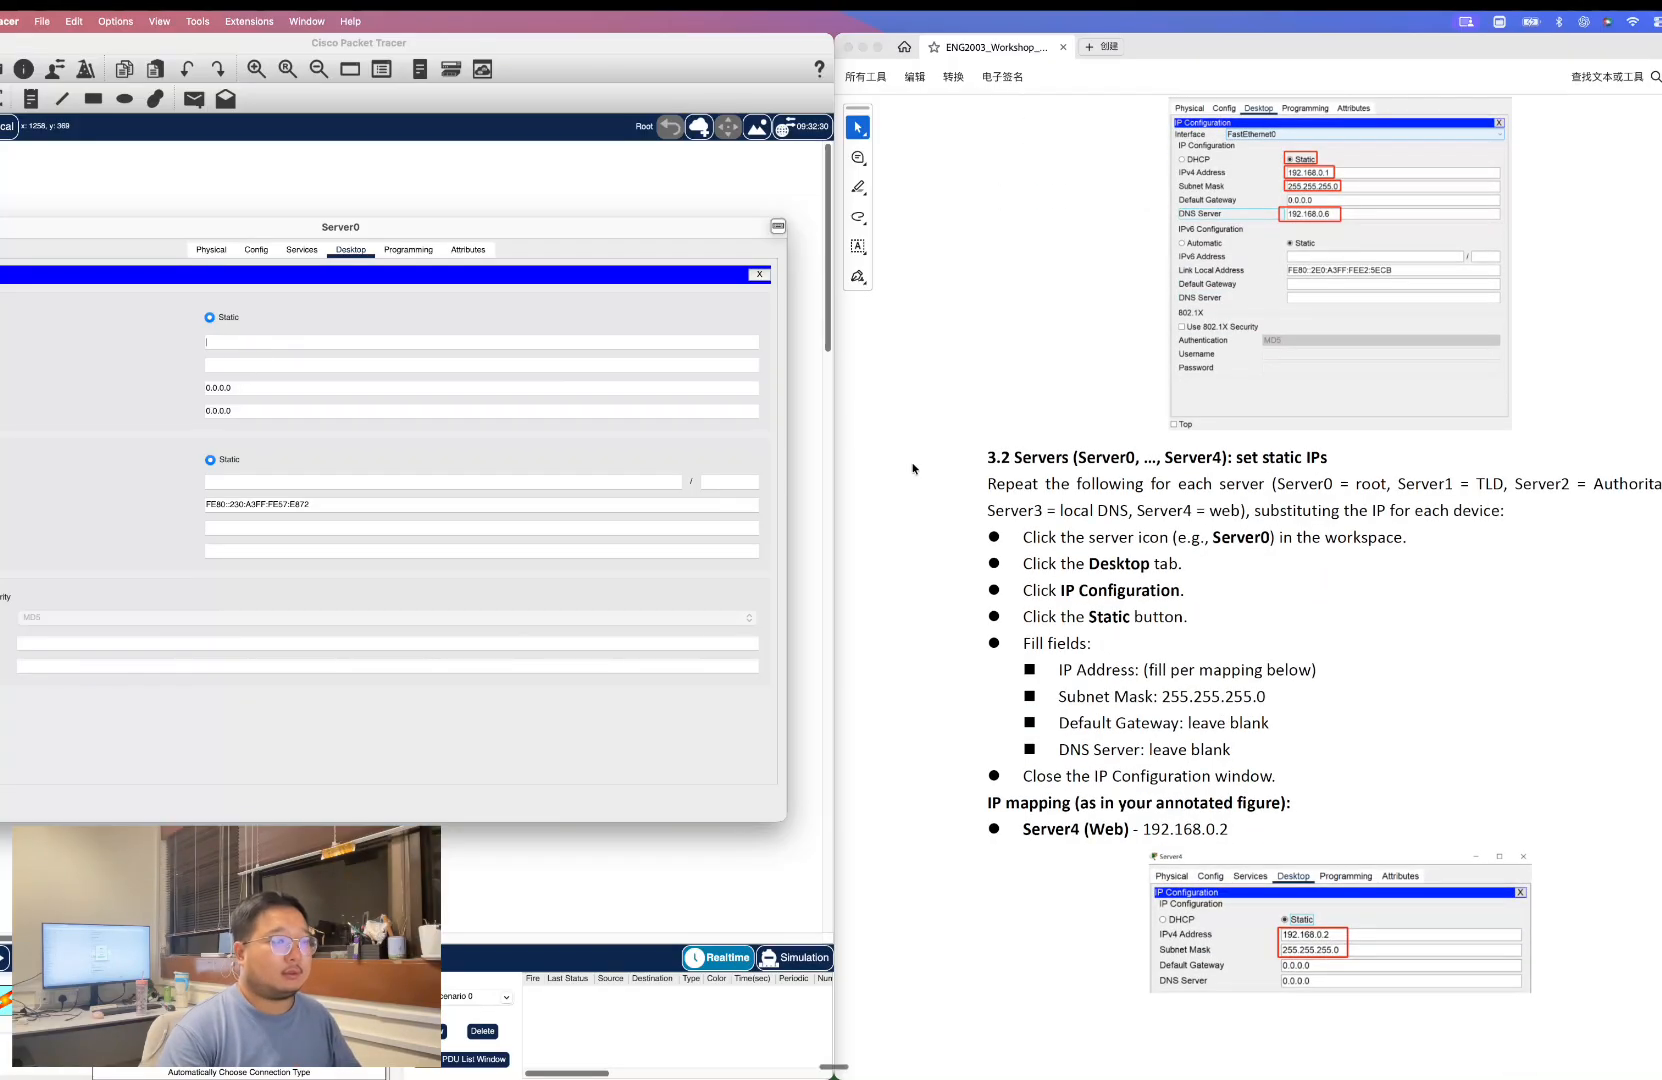
left_click(377, 343)
type("192.1")
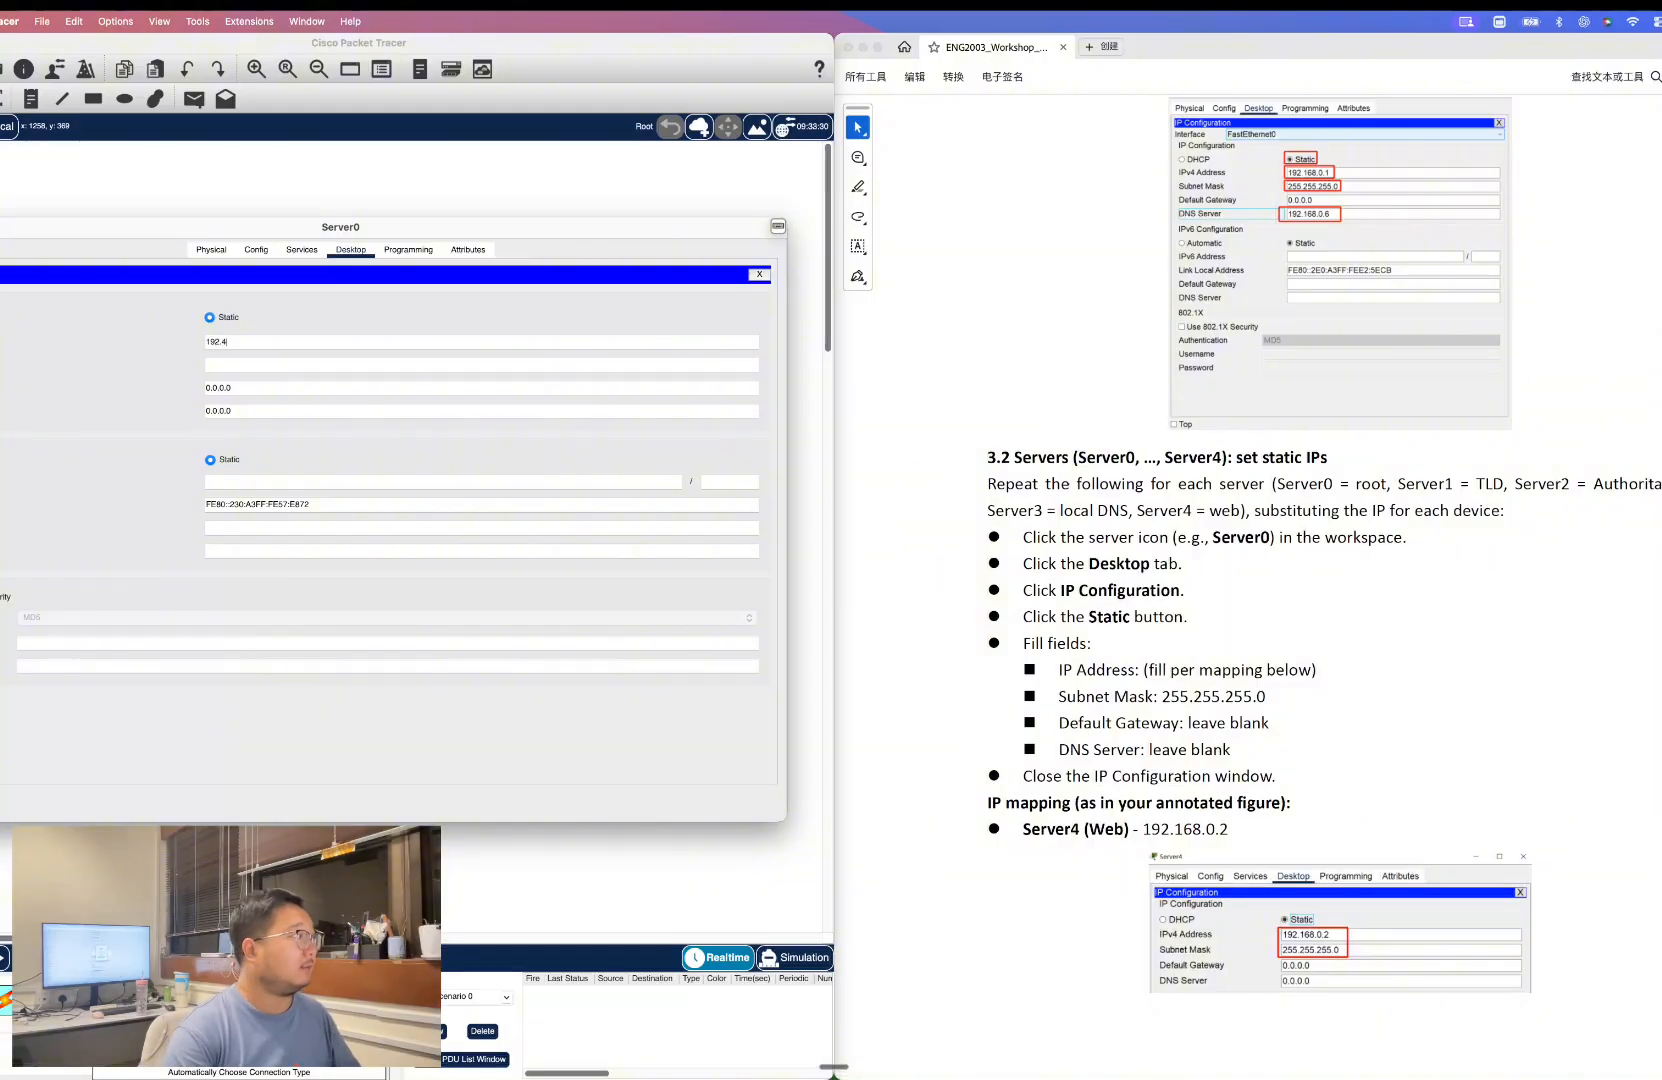
type("68.0.2")
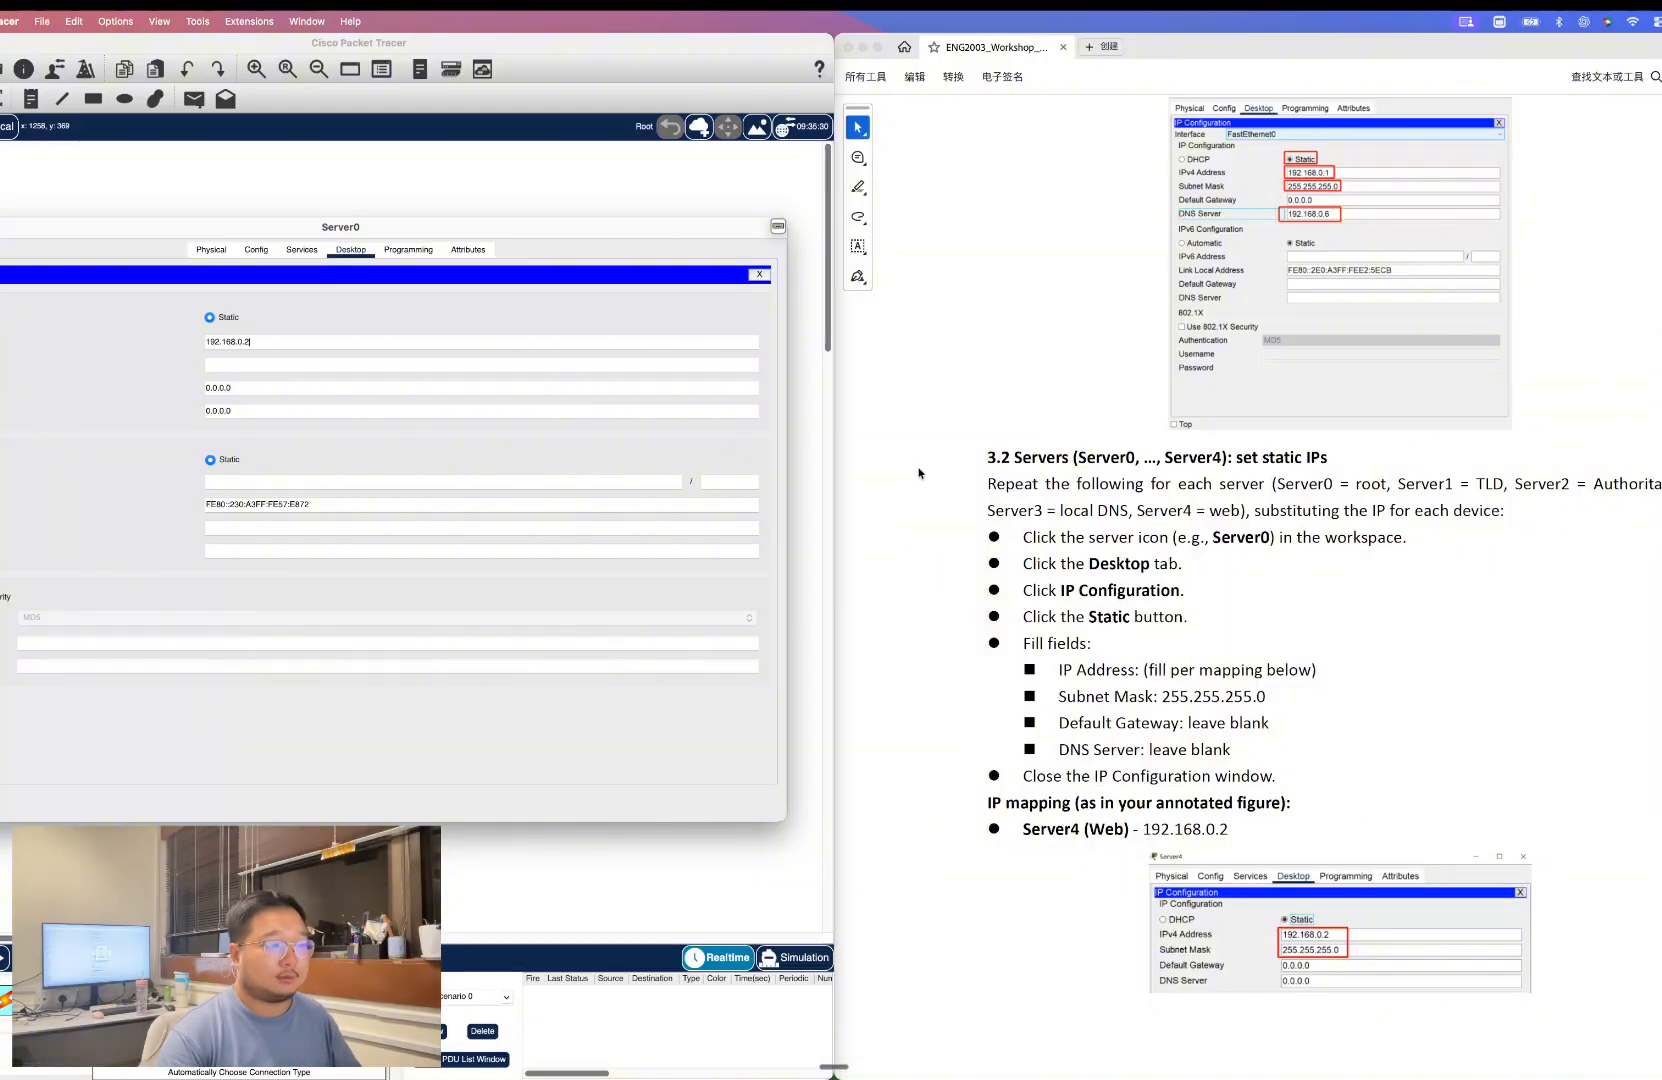
left_click(568, 366)
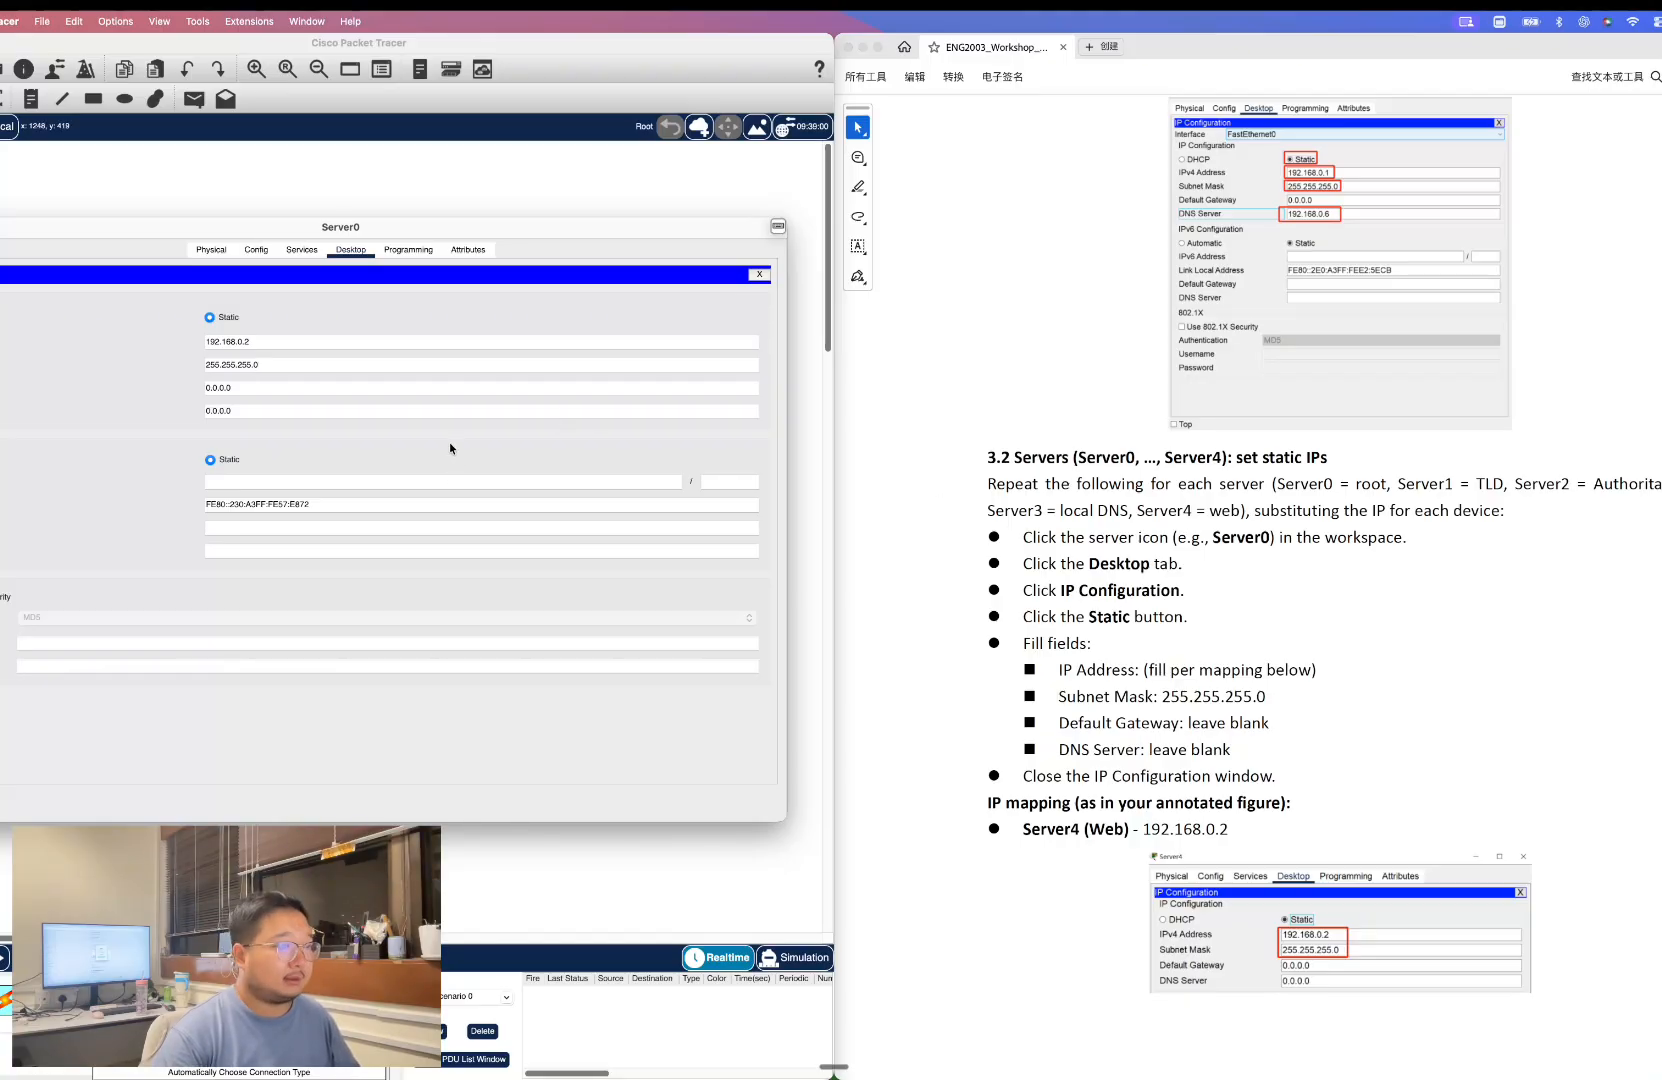
scroll(1418, 722, "down", 5)
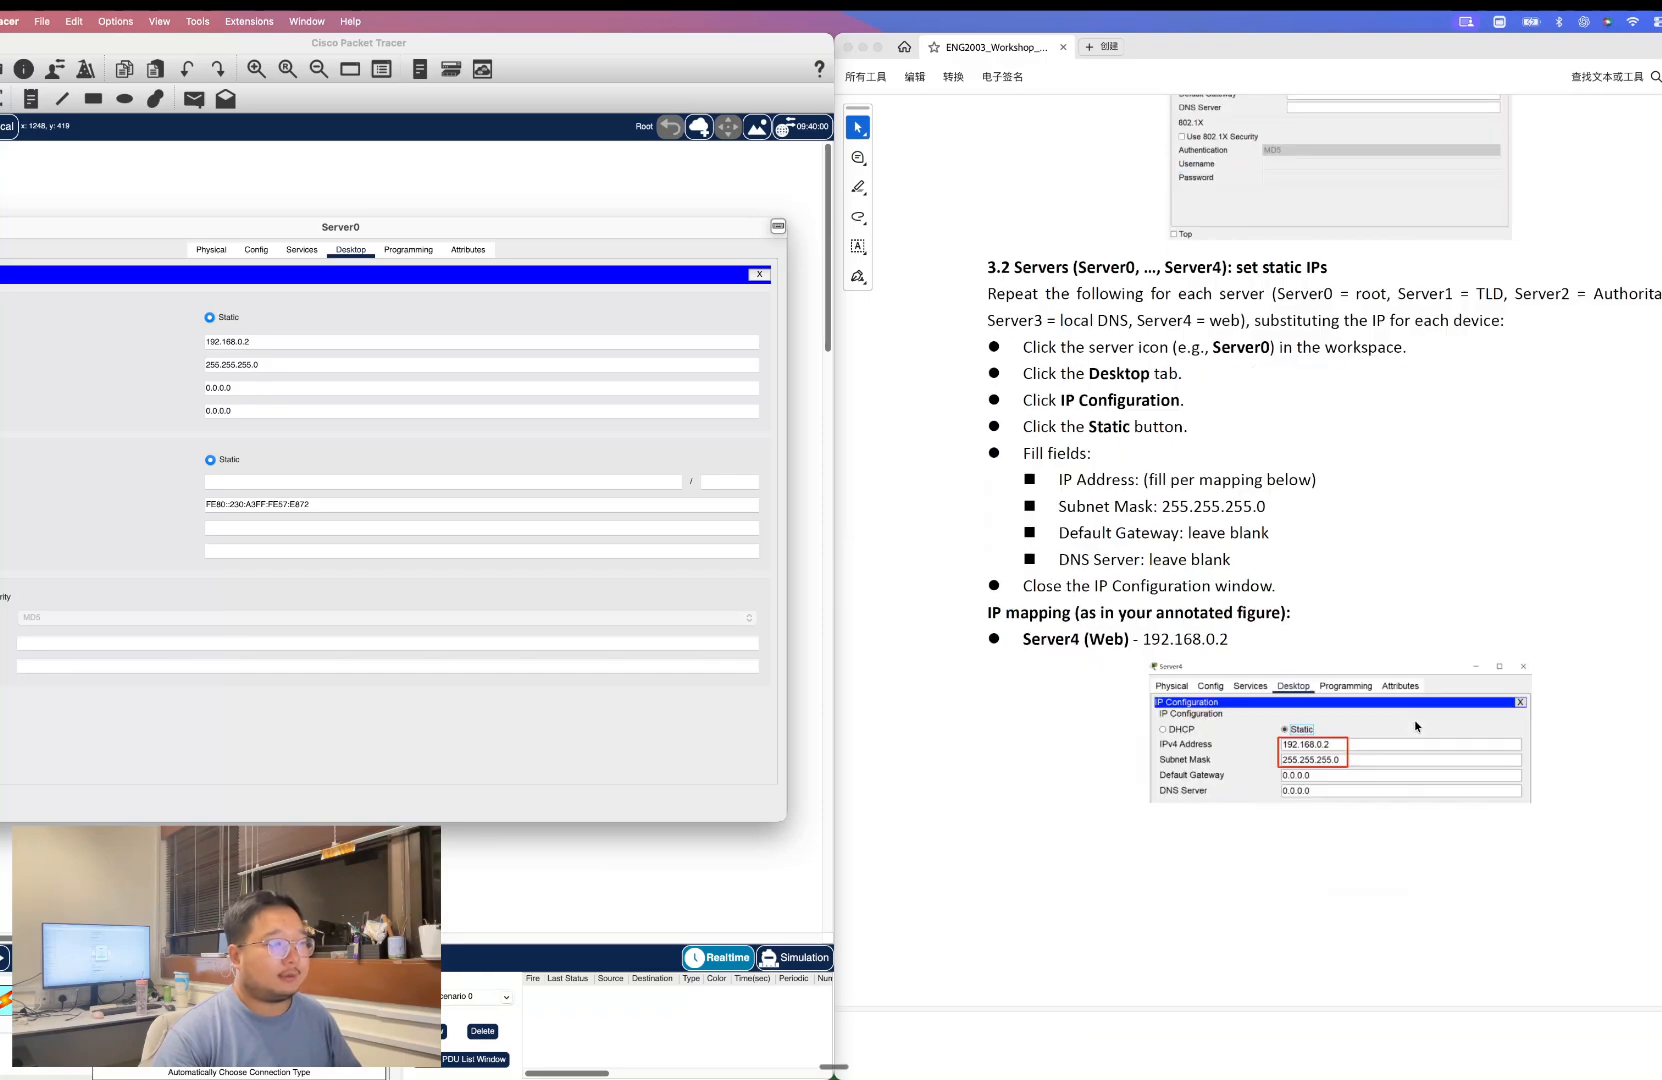
left_click_drag(264, 343, 174, 345)
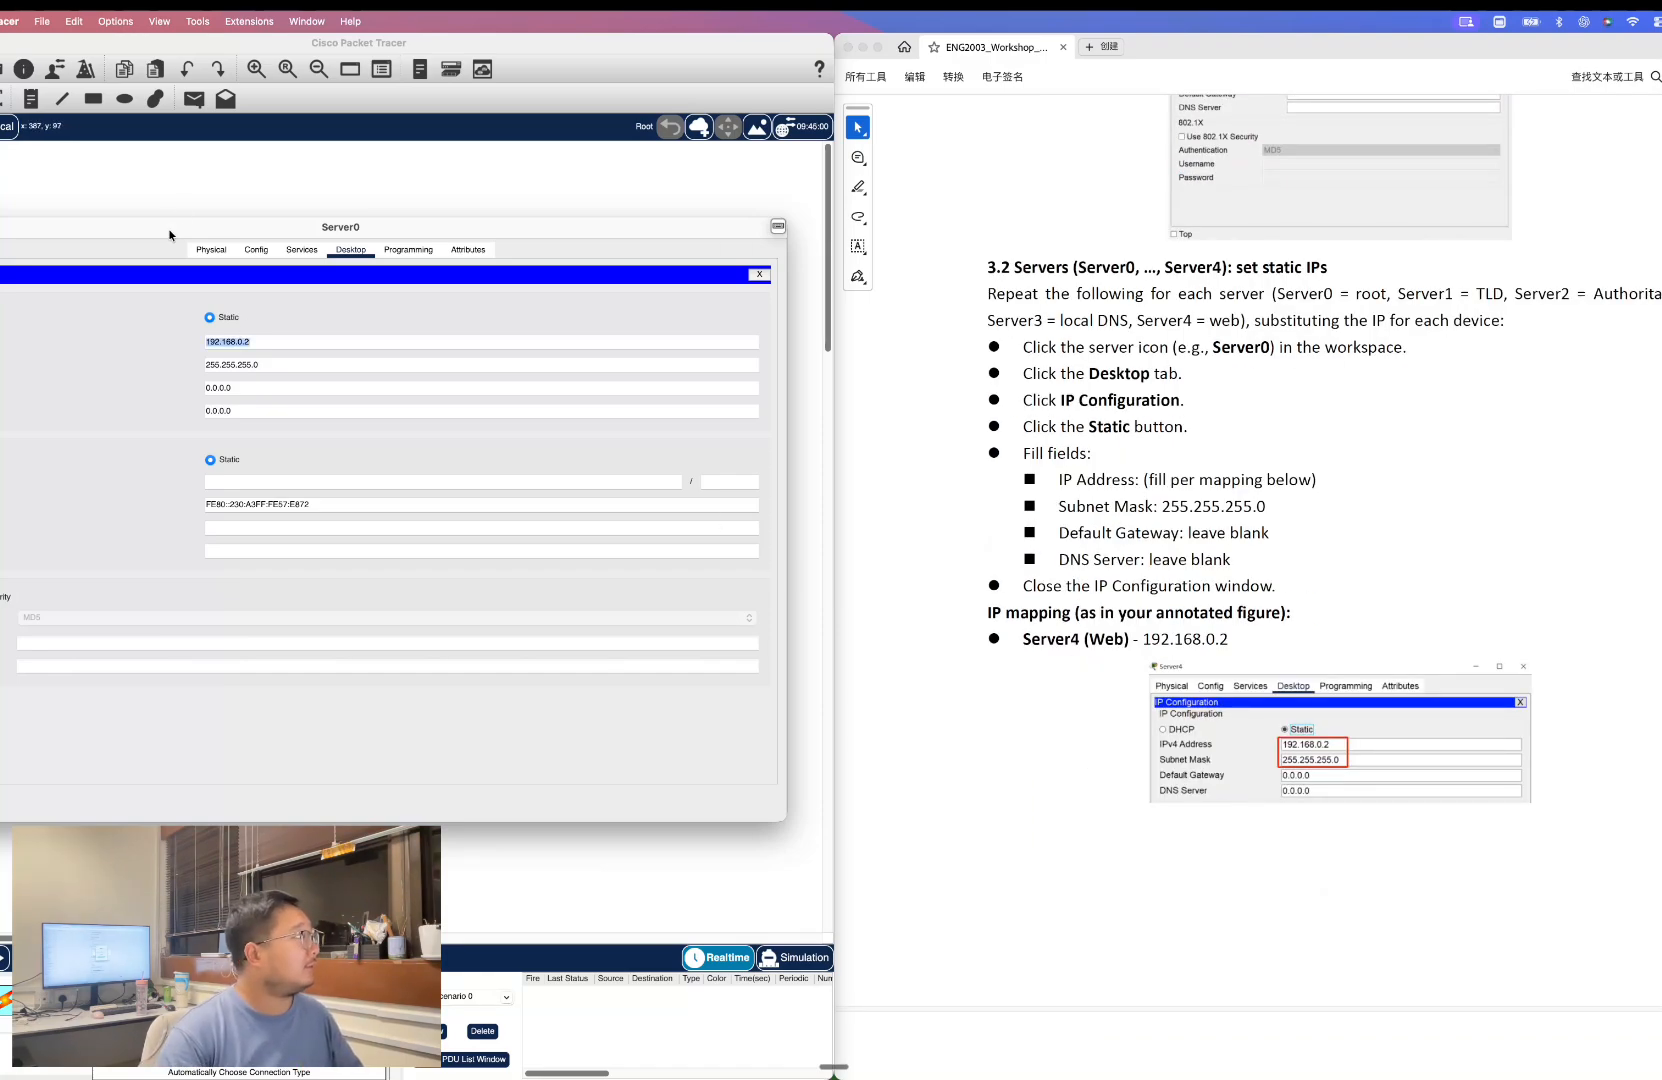
left_click(0, 227)
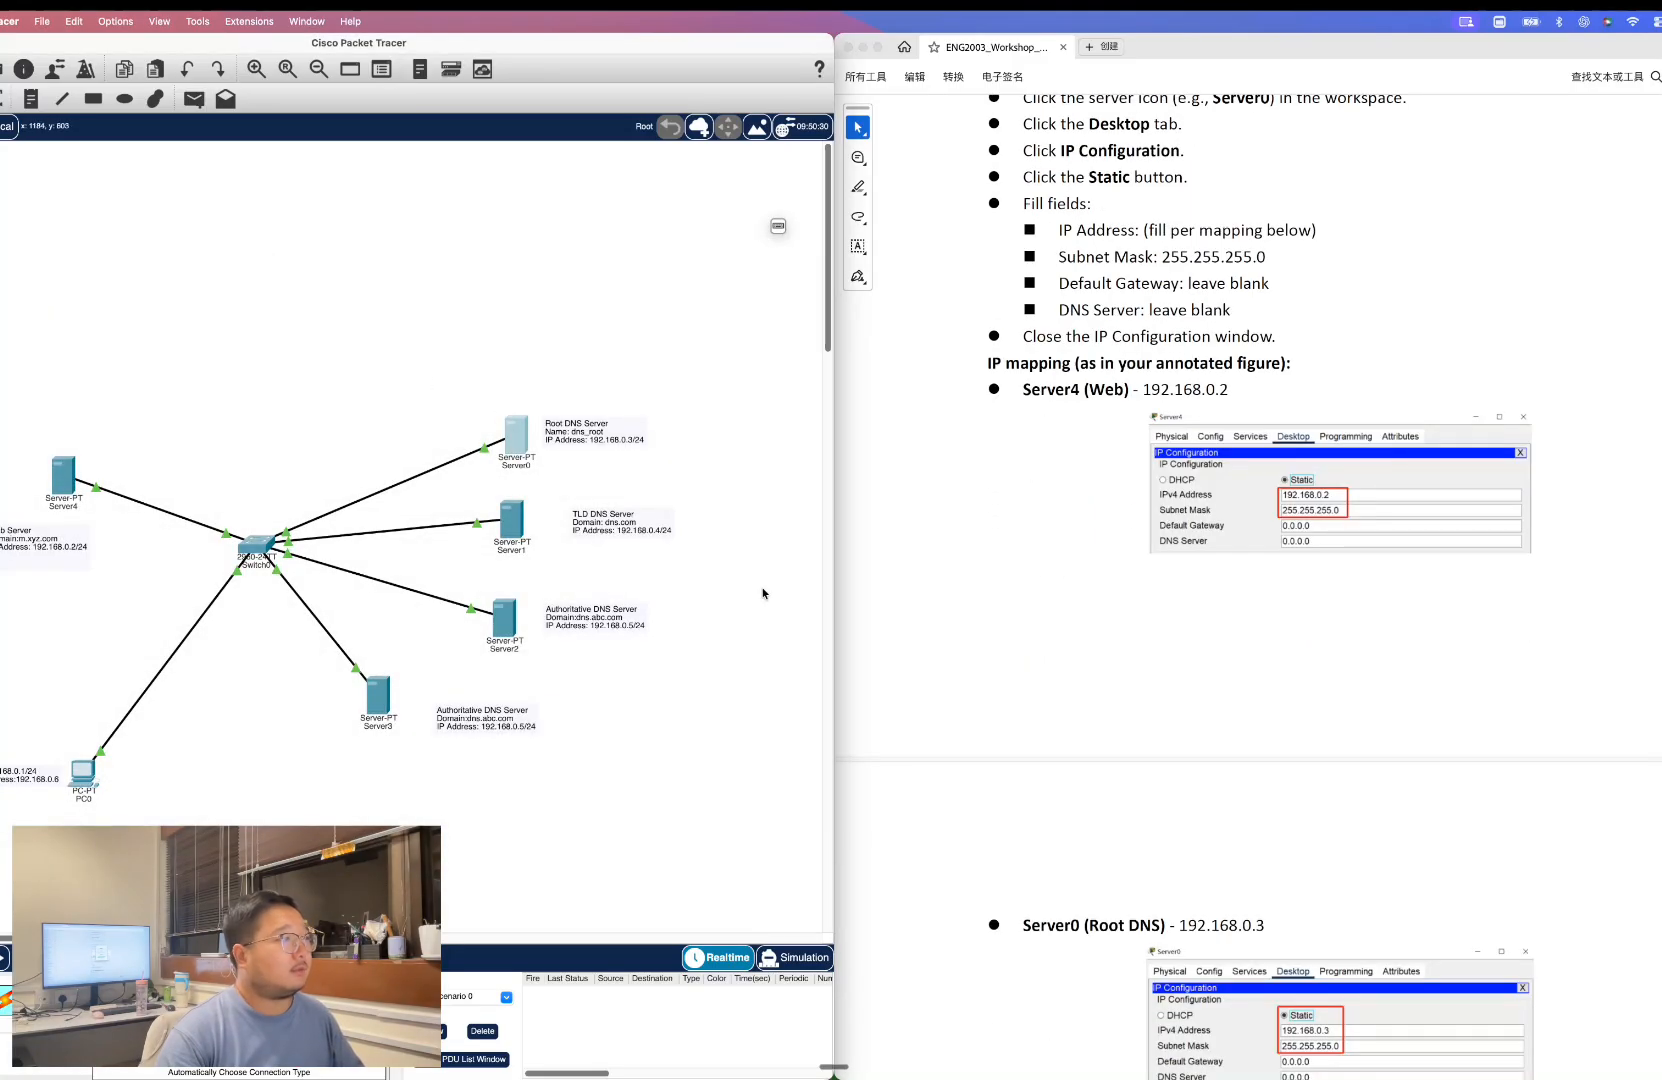
Review the IP configuration of Server4 and Server0.
left_click(63, 475)
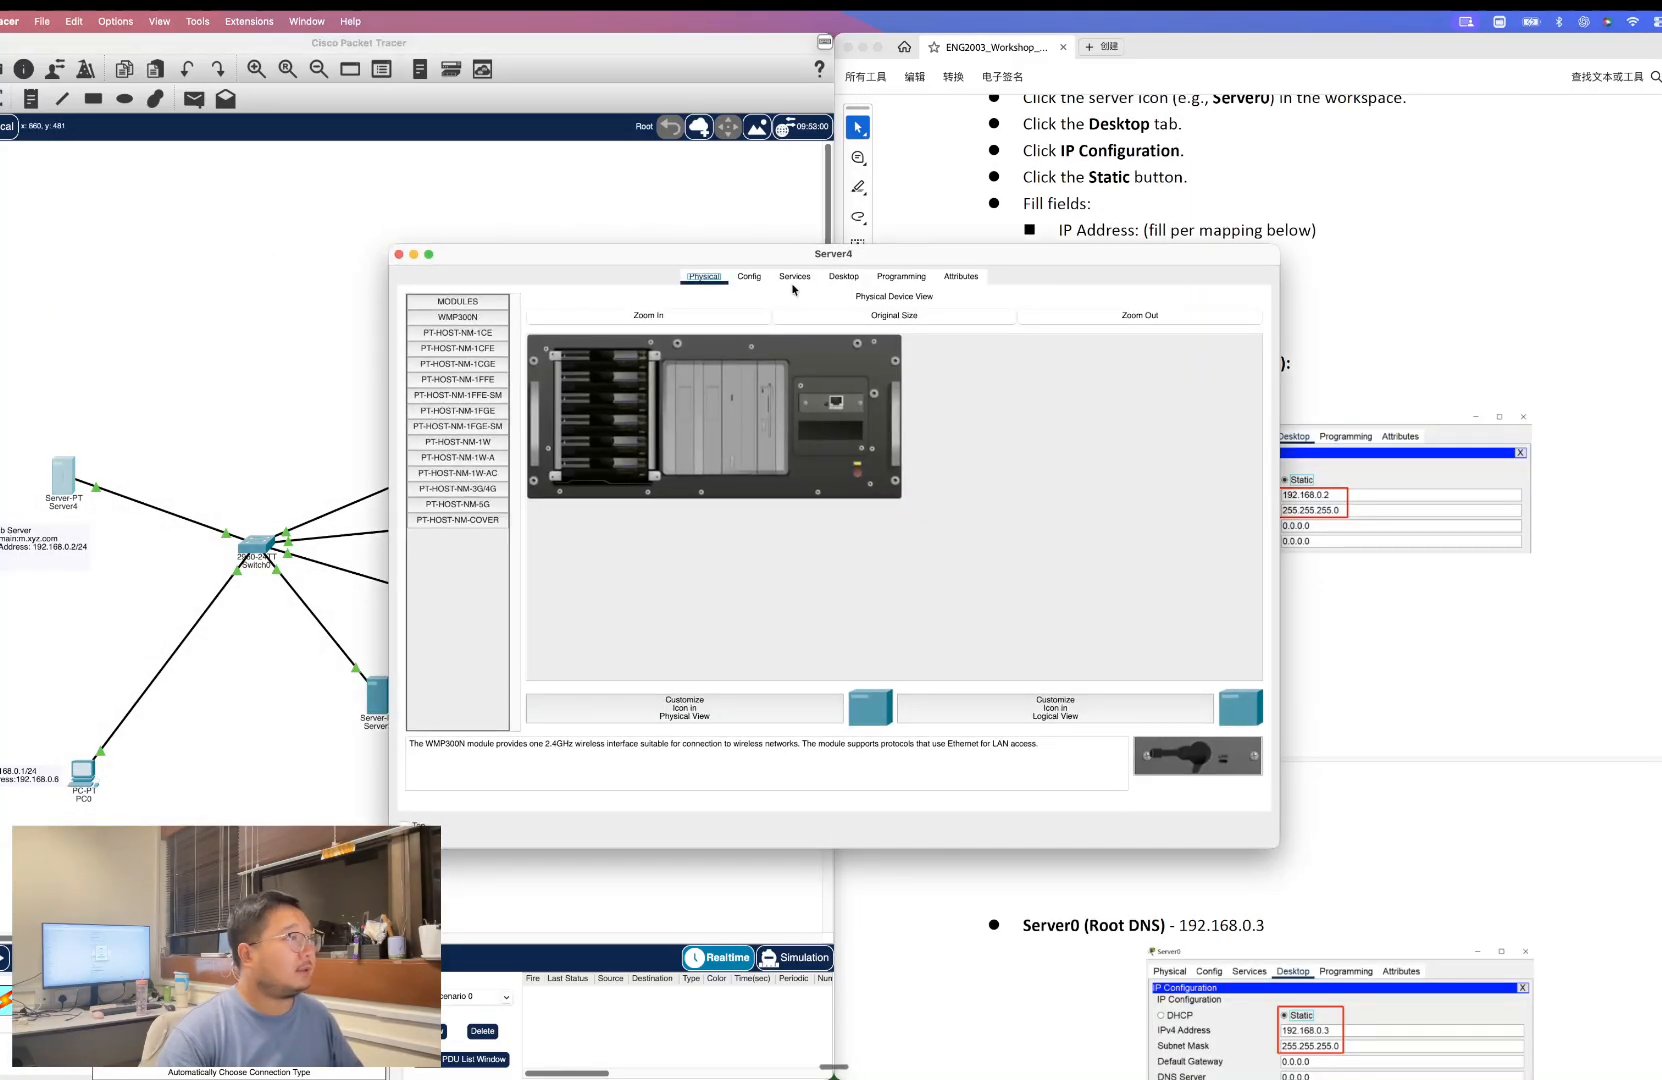
left_click(843, 277)
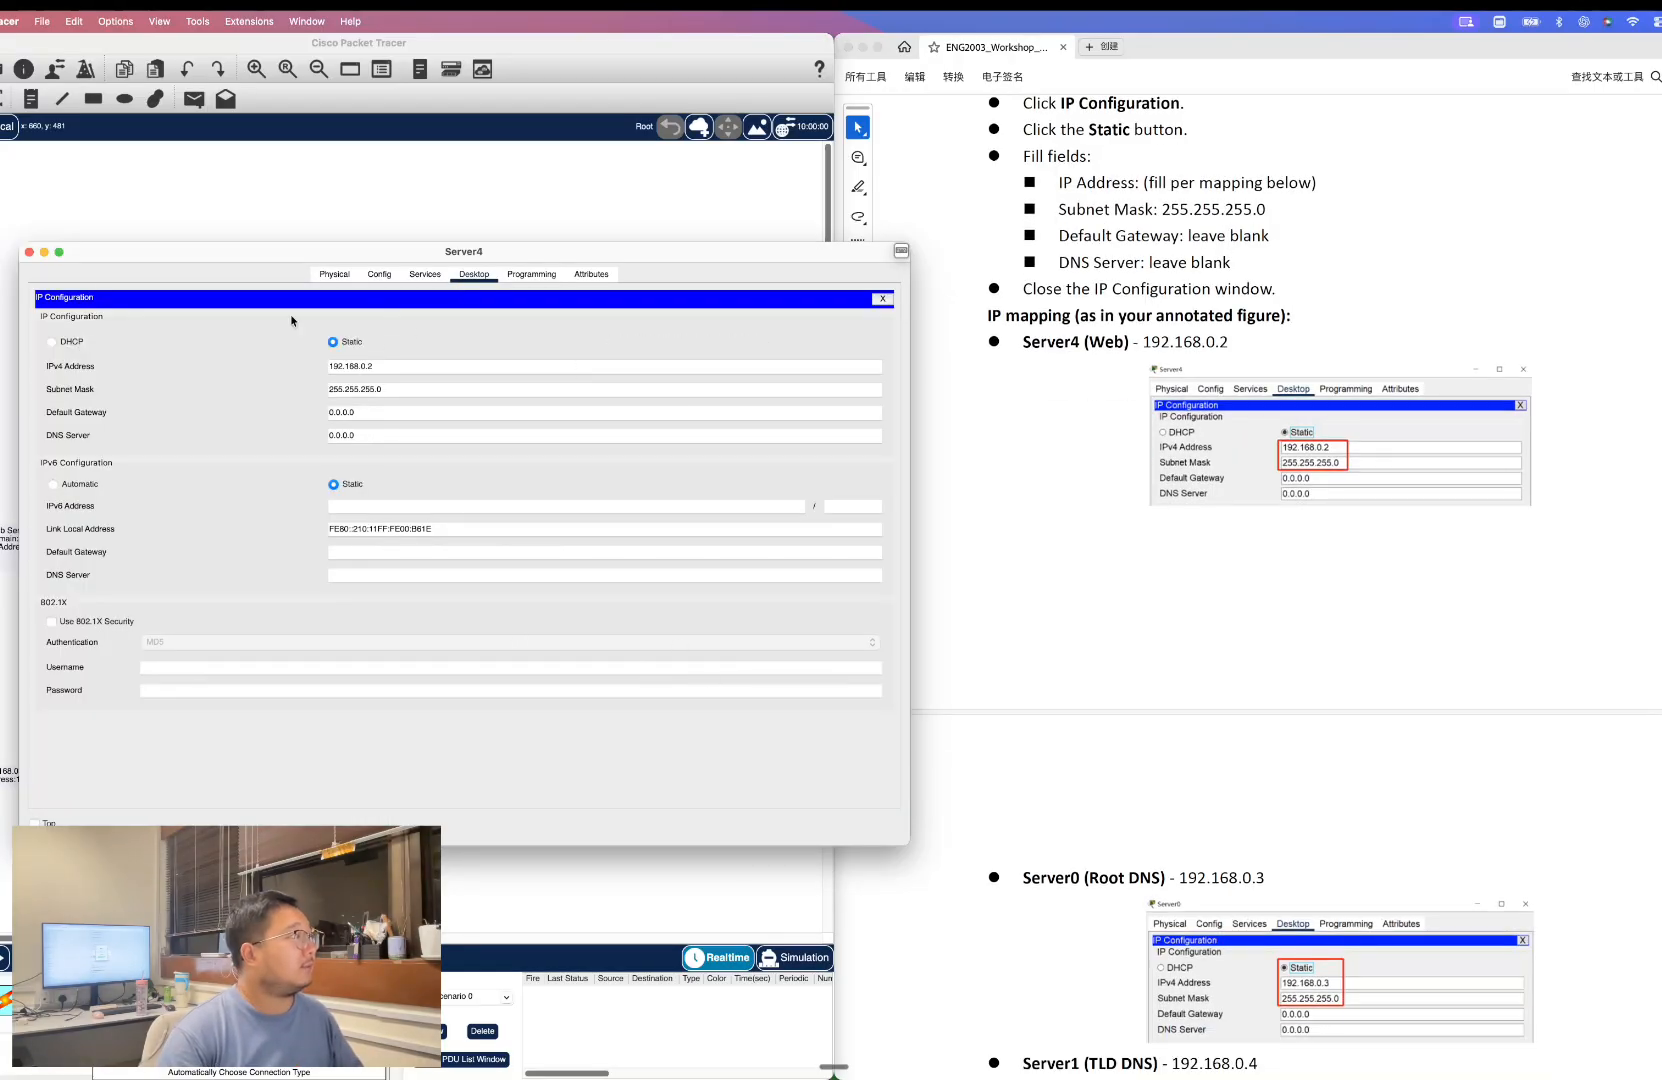
left_click(30, 253)
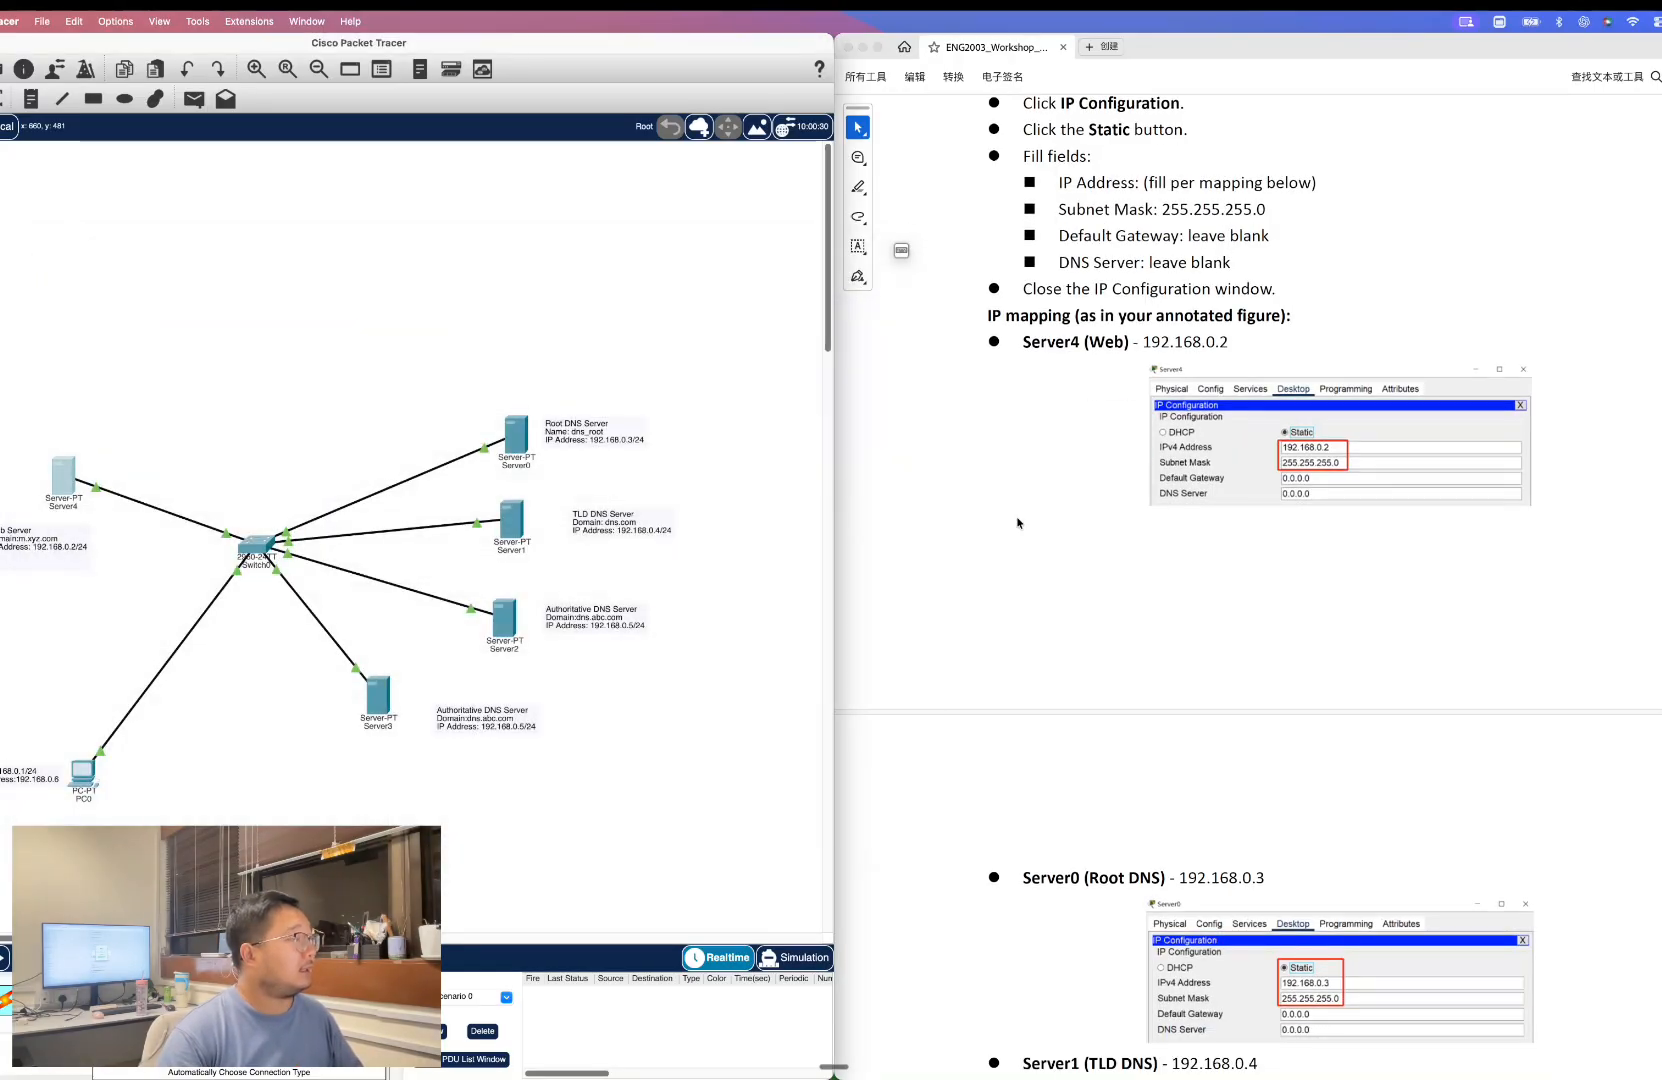
scroll(1020, 519, "down", 3)
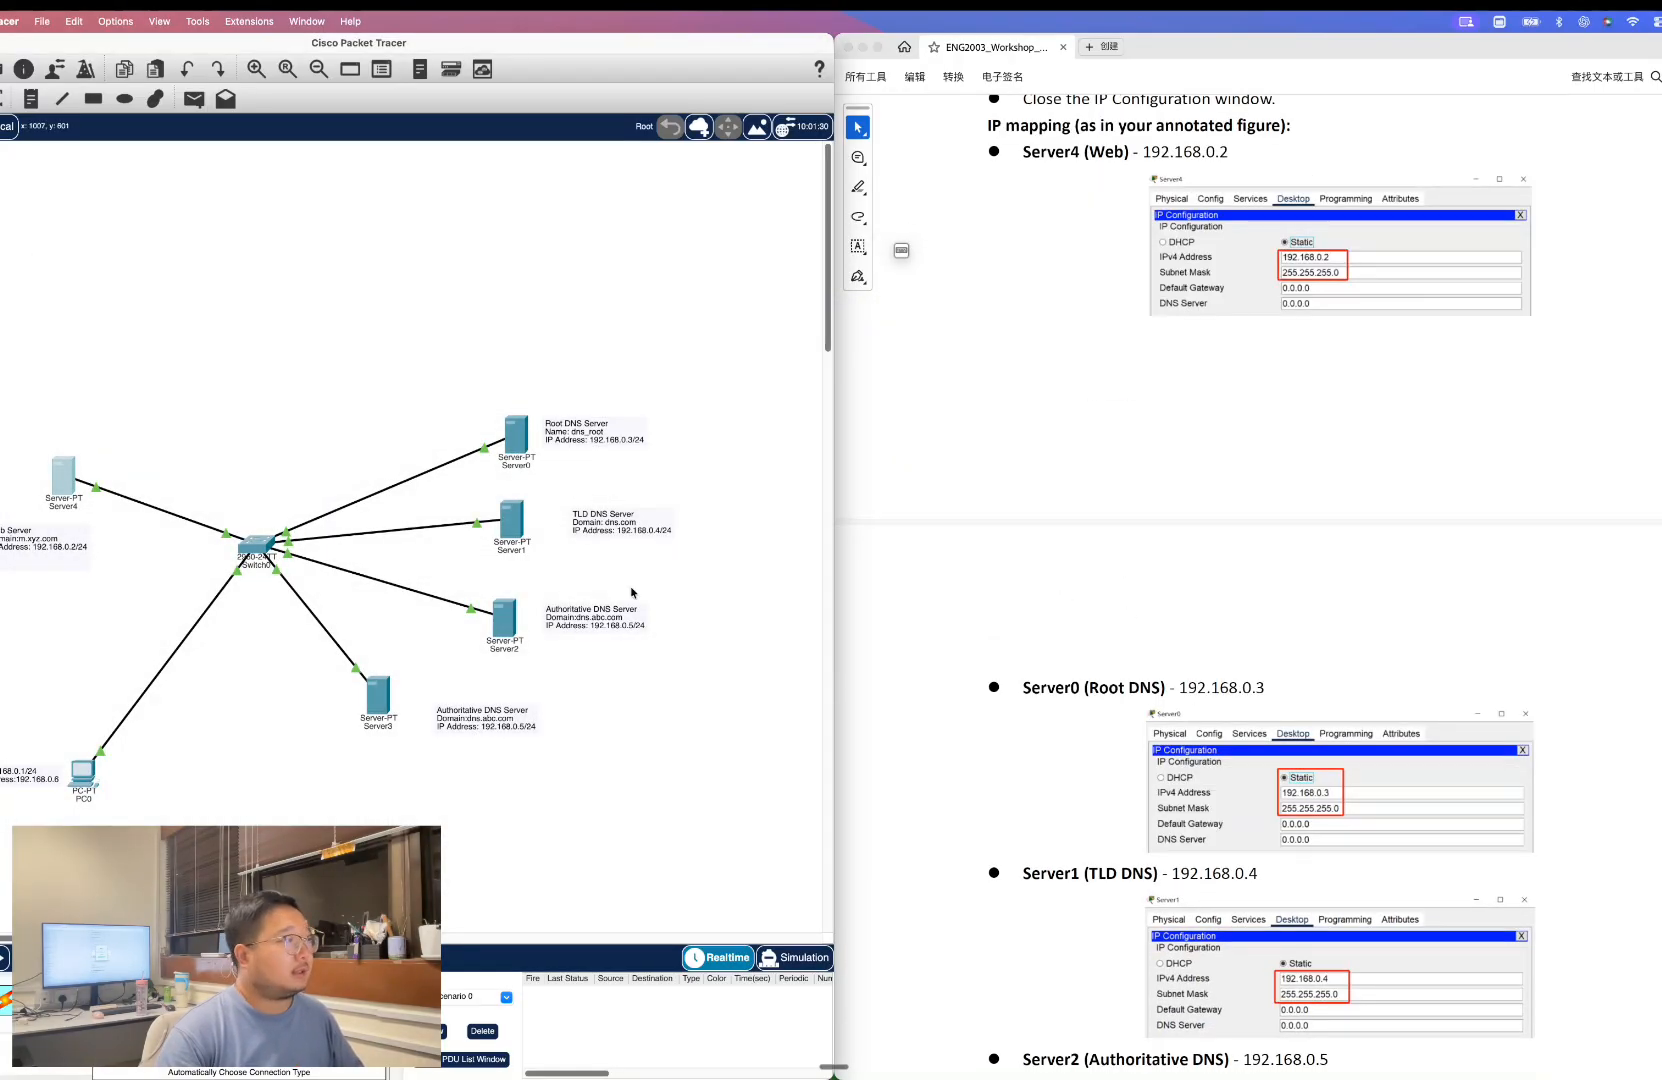
left_click(524, 451)
left_click(520, 349)
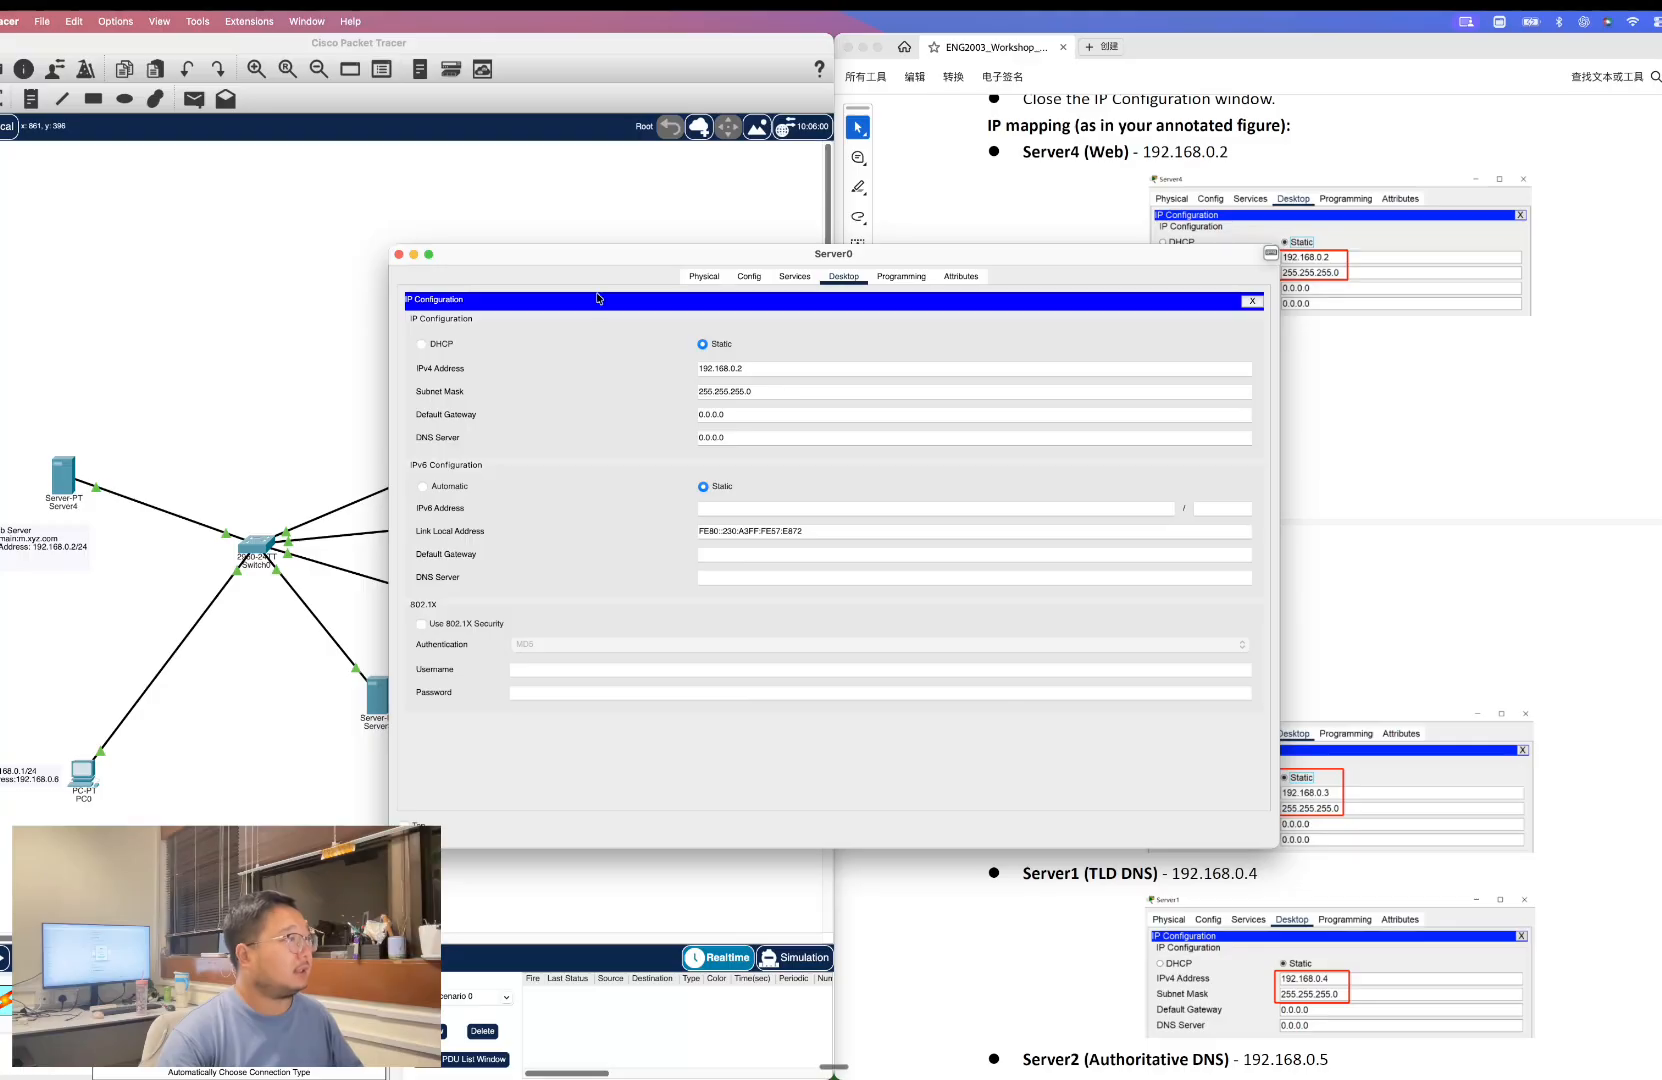
left_click_drag(978, 256, 503, 256)
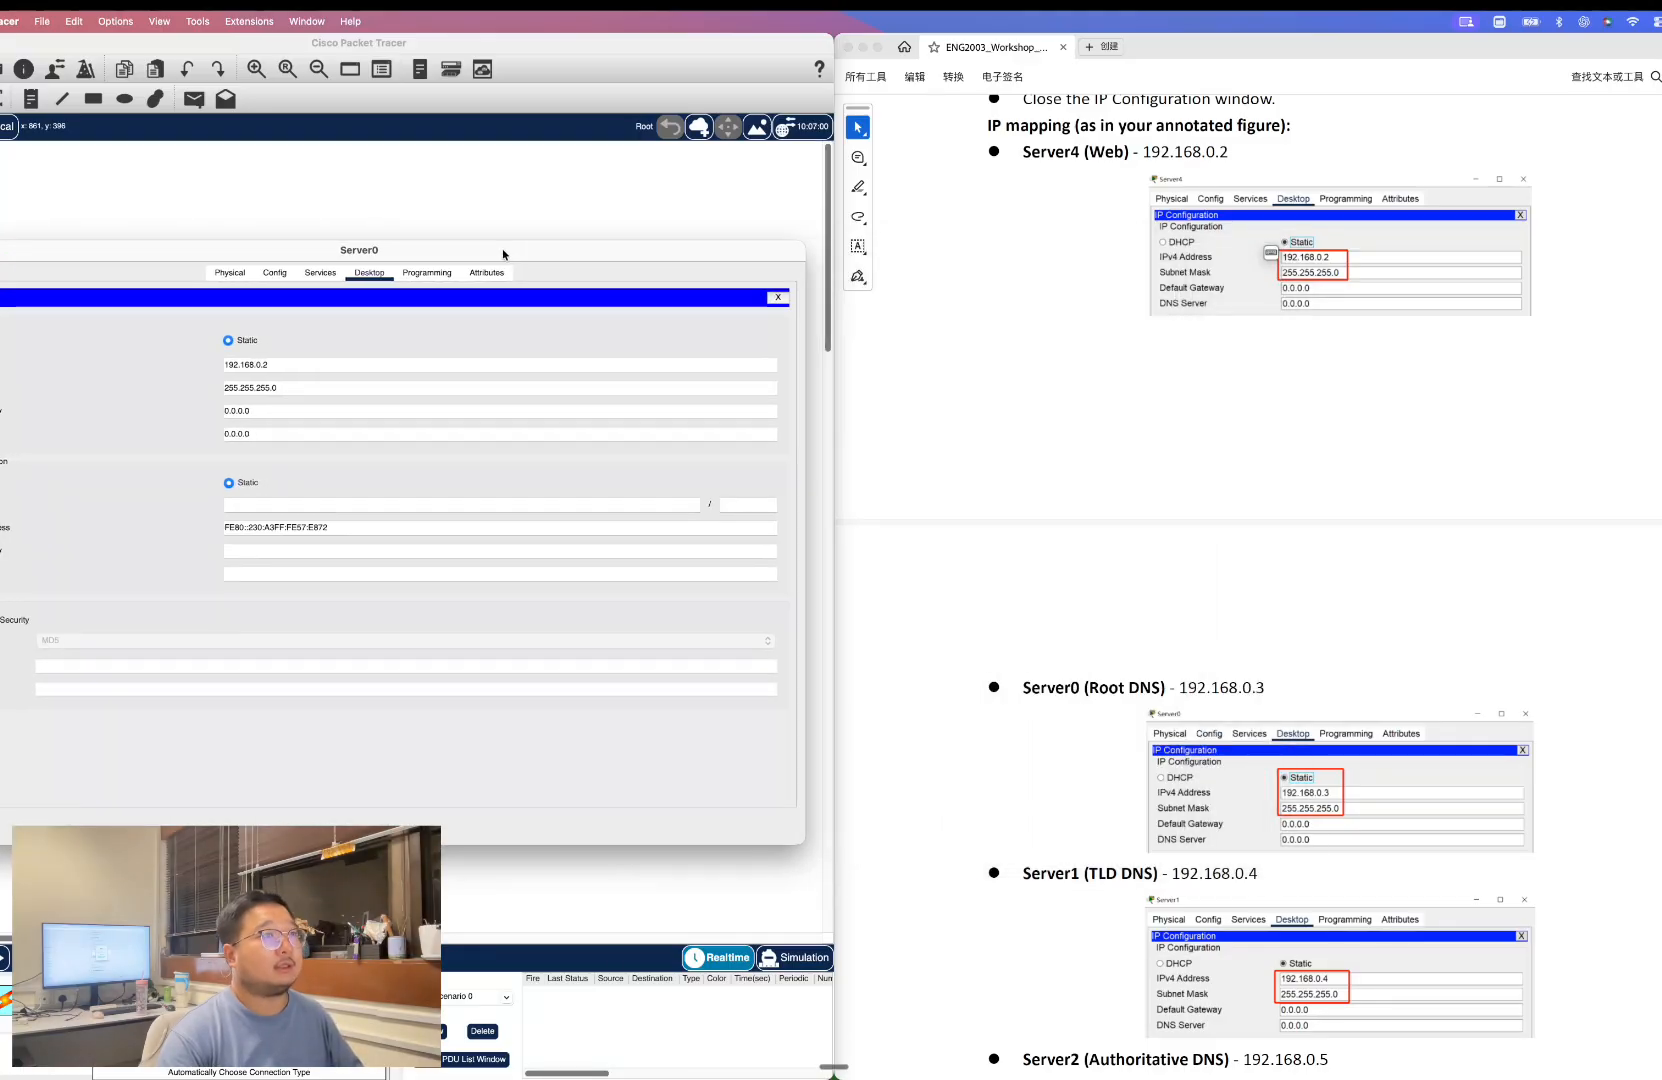
left_click(298, 363)
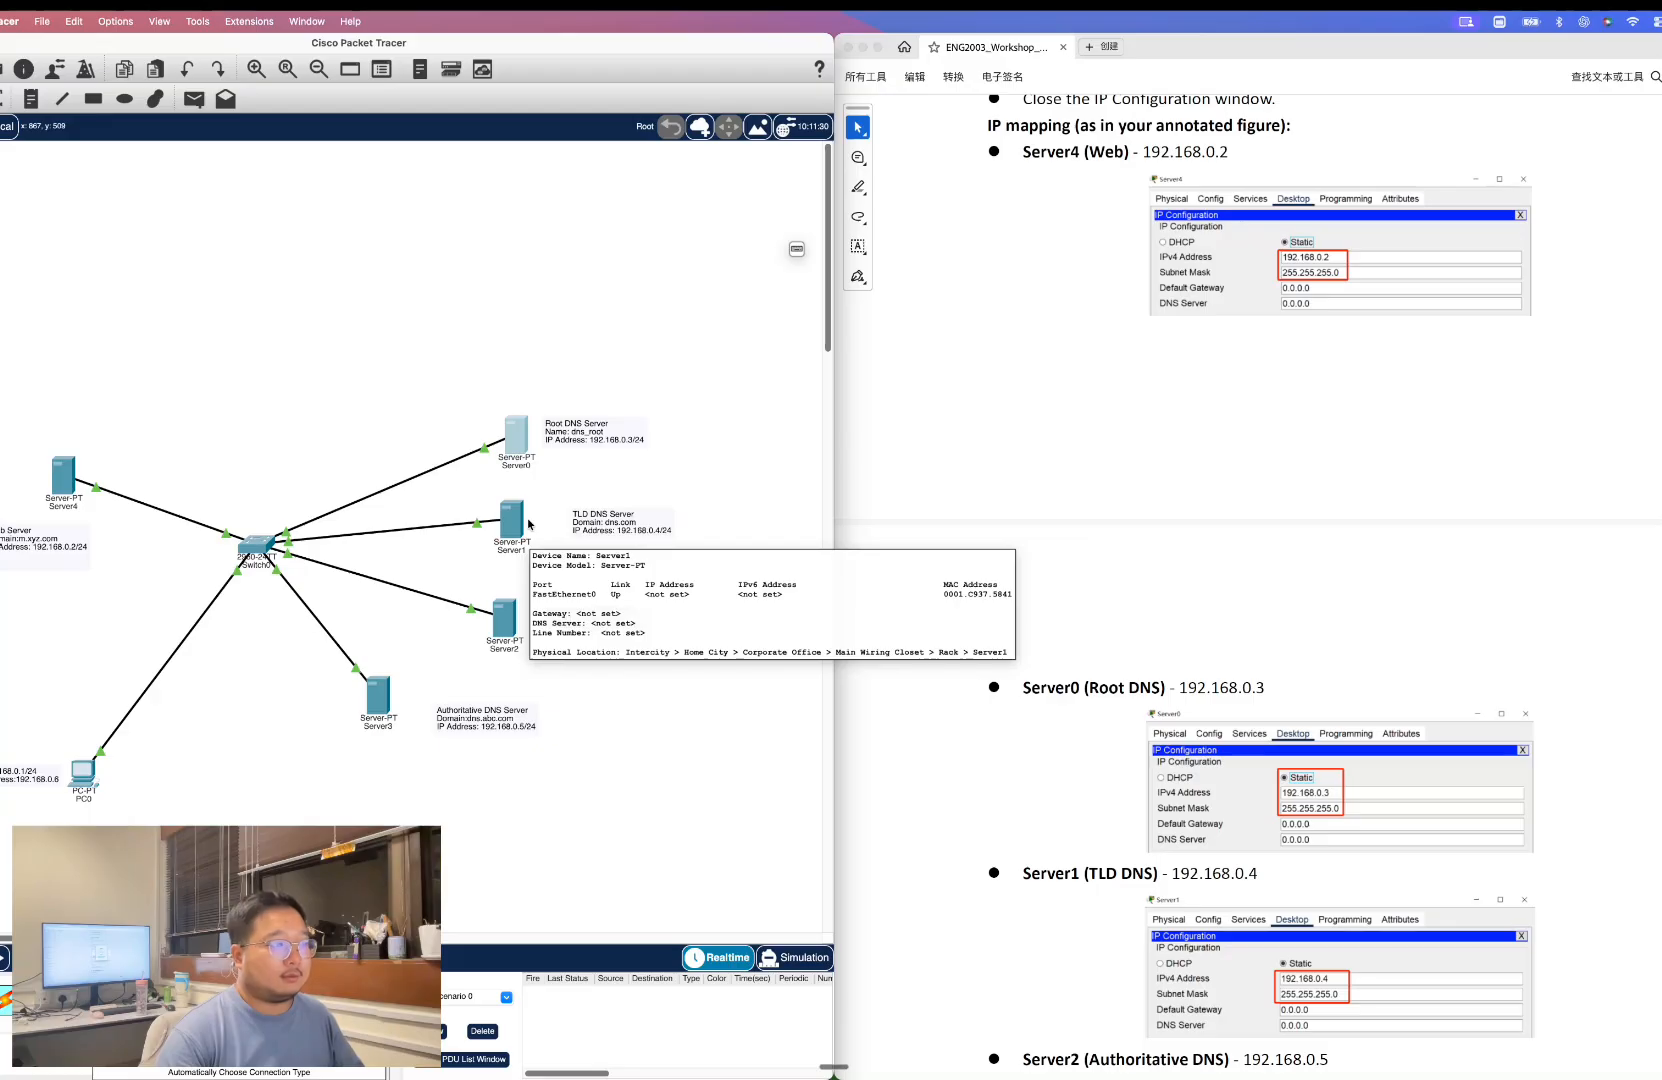
Open Server1's Desktop configuration.
left_click(514, 528)
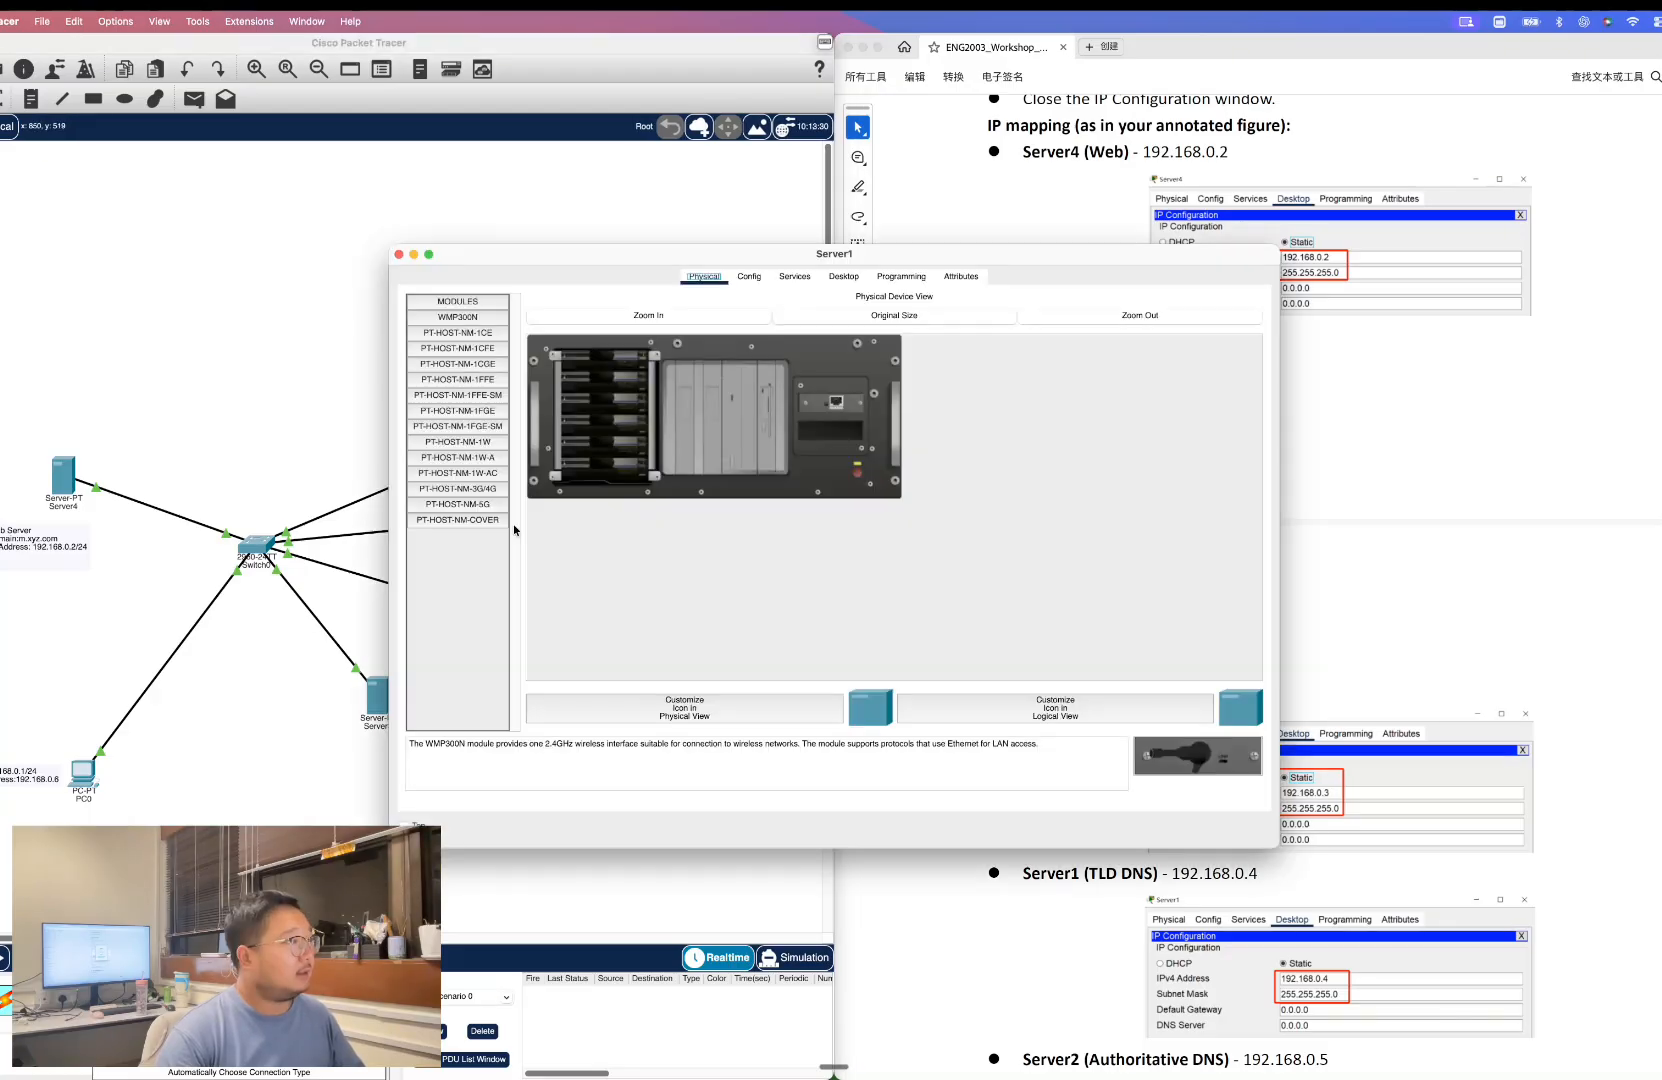
left_click(843, 276)
left_click_drag(912, 258, 502, 250)
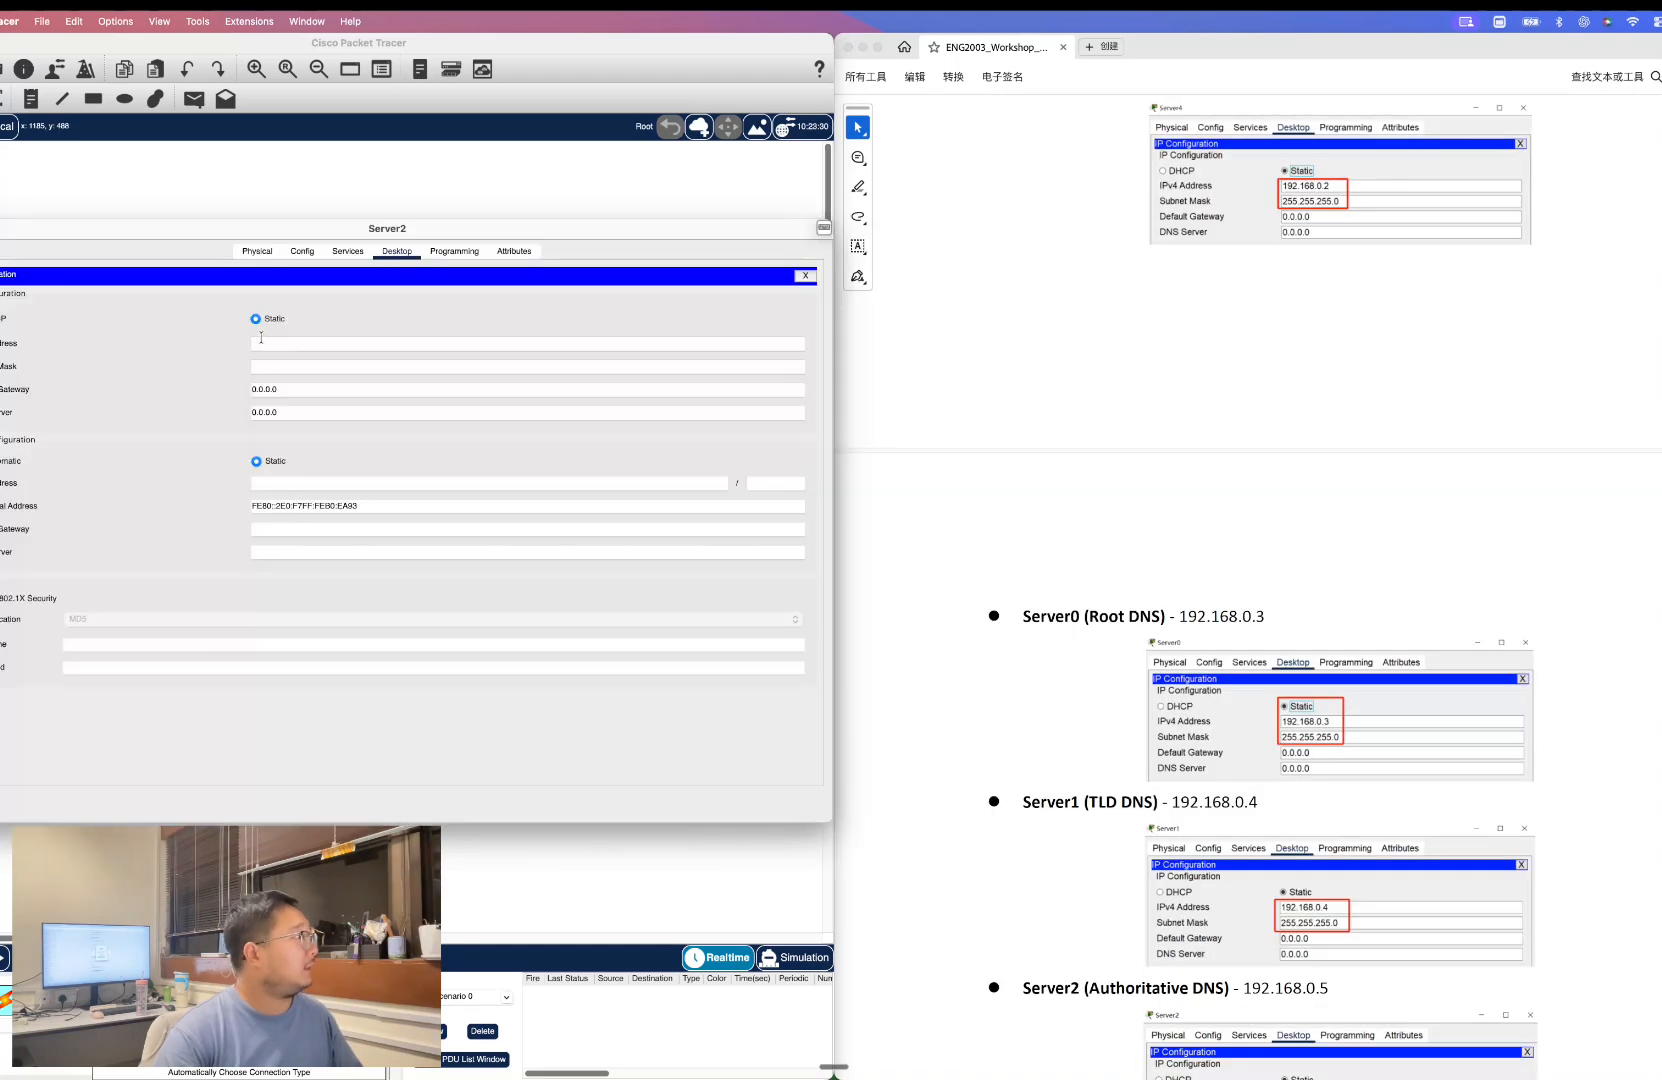
Set Server2's static IPv4 address to 192.168.0.5.
left_click(285, 345)
type("192.168.0.5")
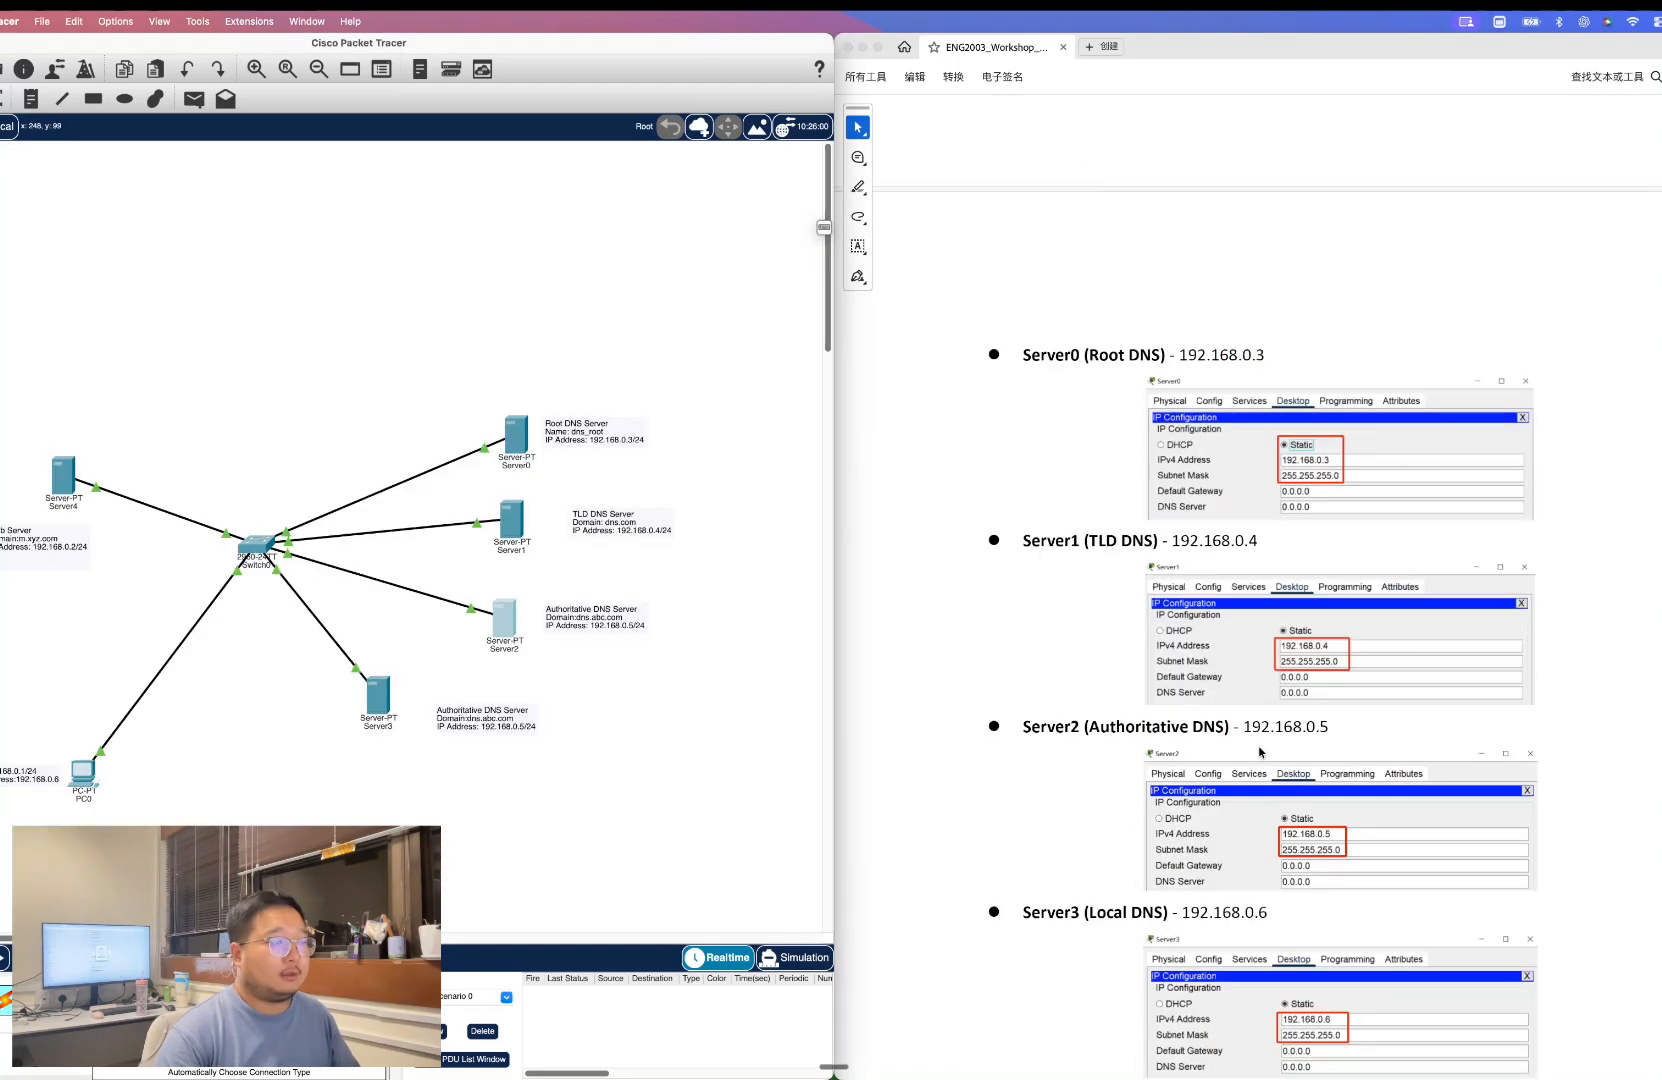
scroll(1228, 713, "down", 1)
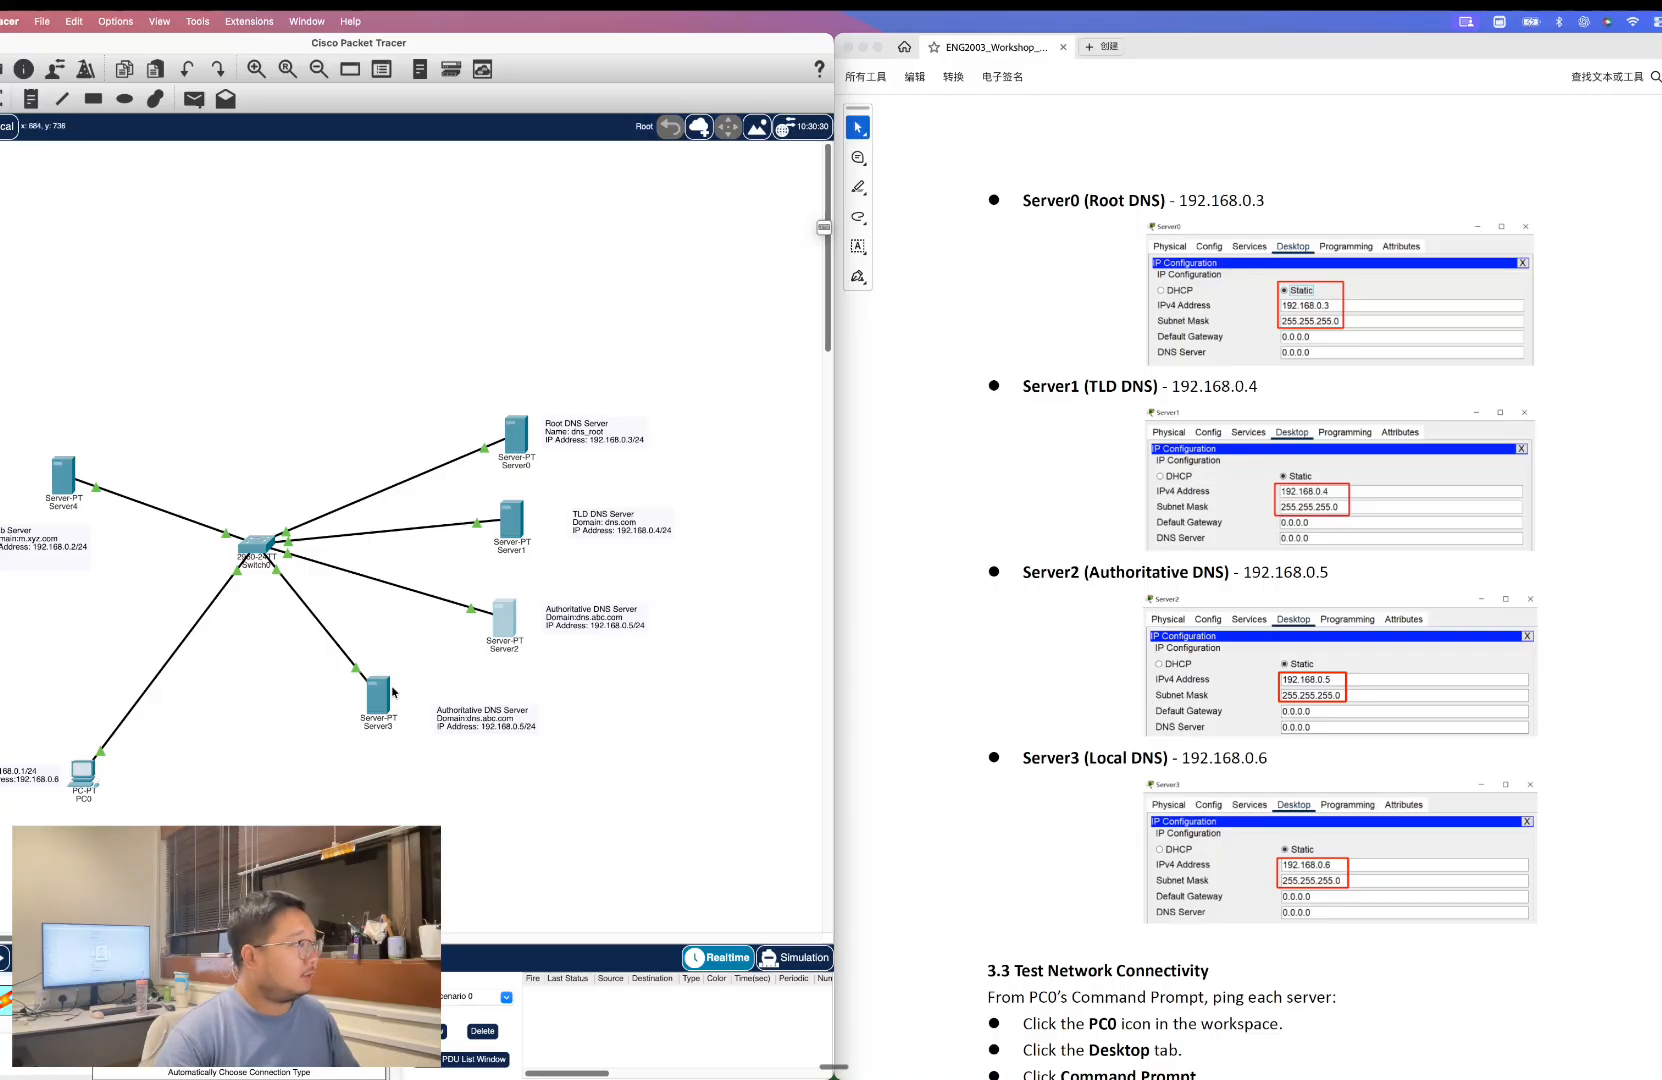
Set Server3's static IPv4 address to 192.168.0.6 with subnet mask 255.255.255.0.
left_click(388, 693)
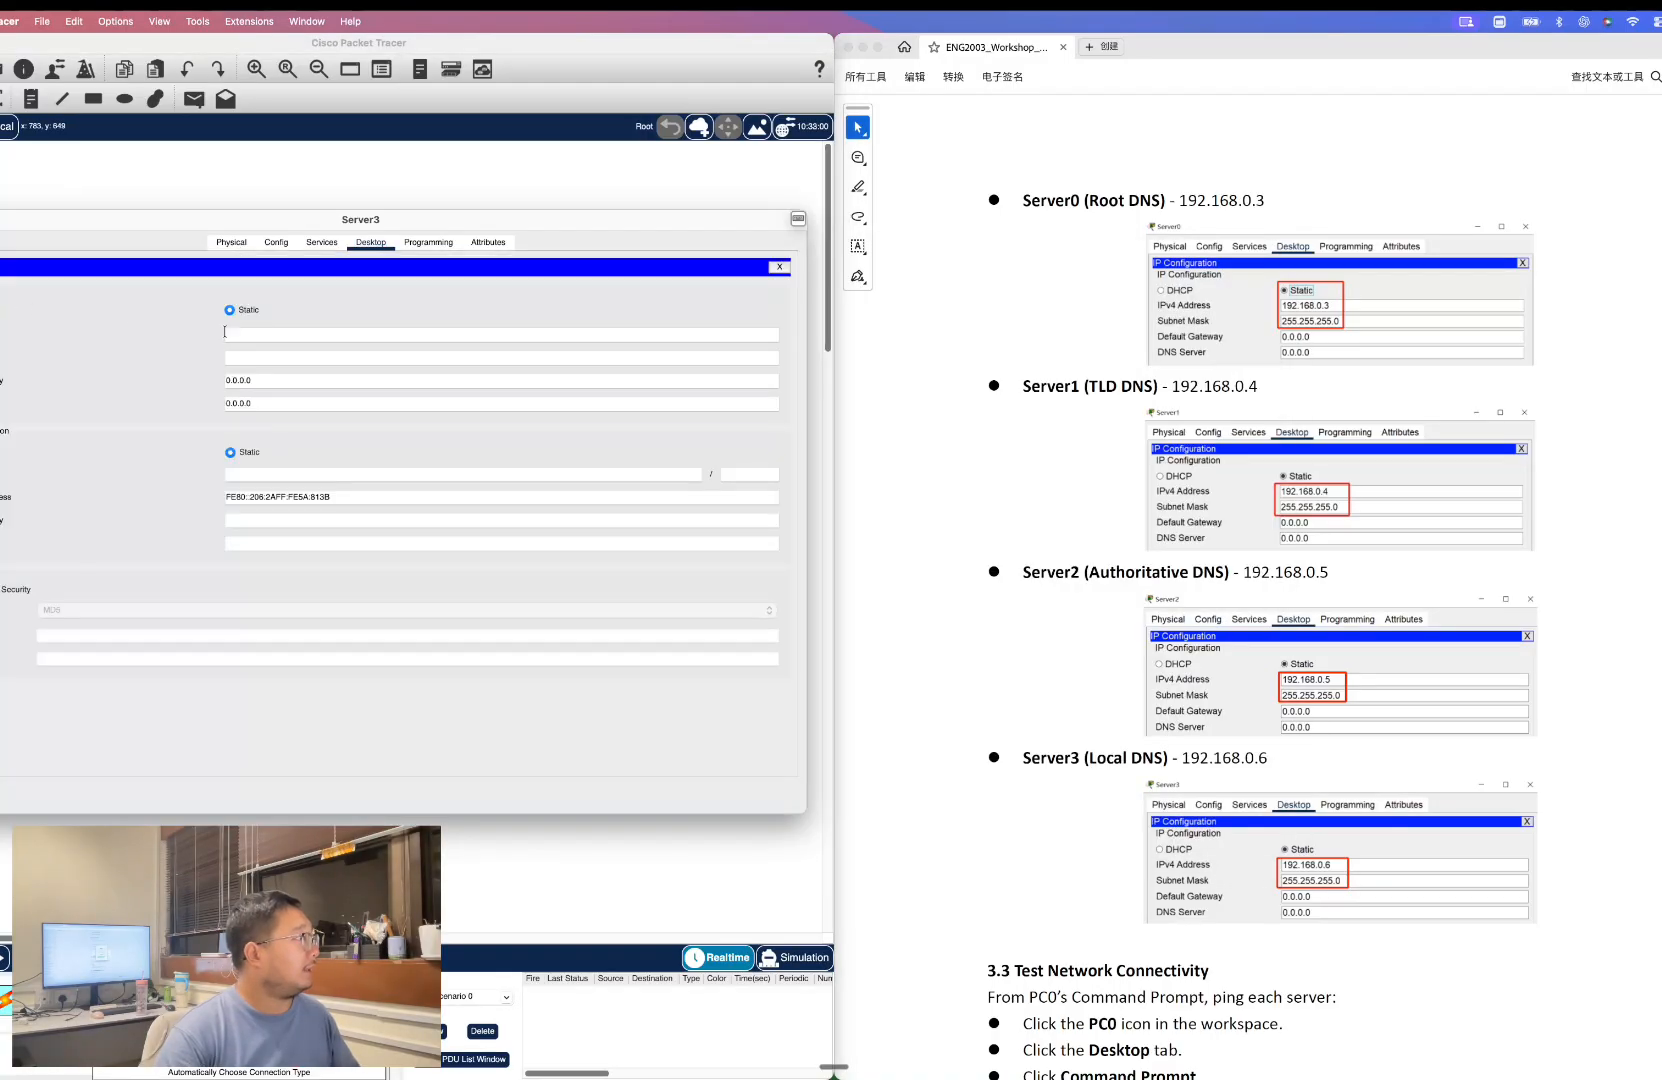
type("192.168.0.")
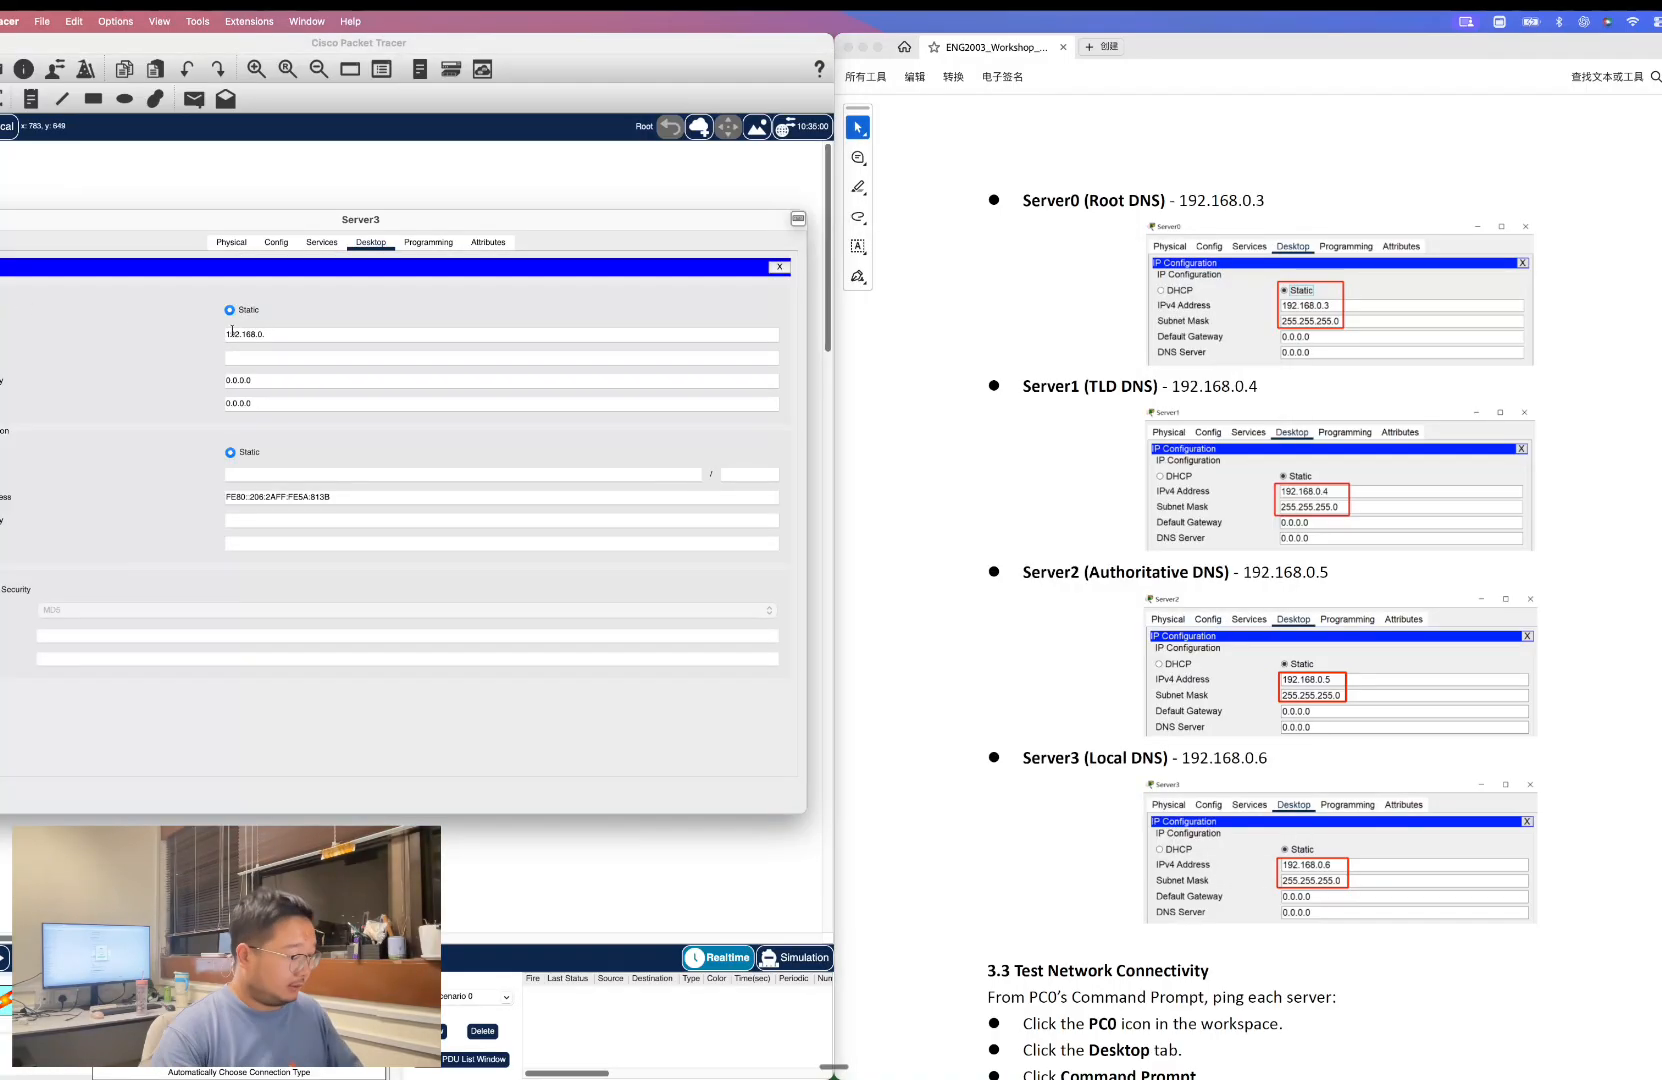
type("6")
key("Tab")
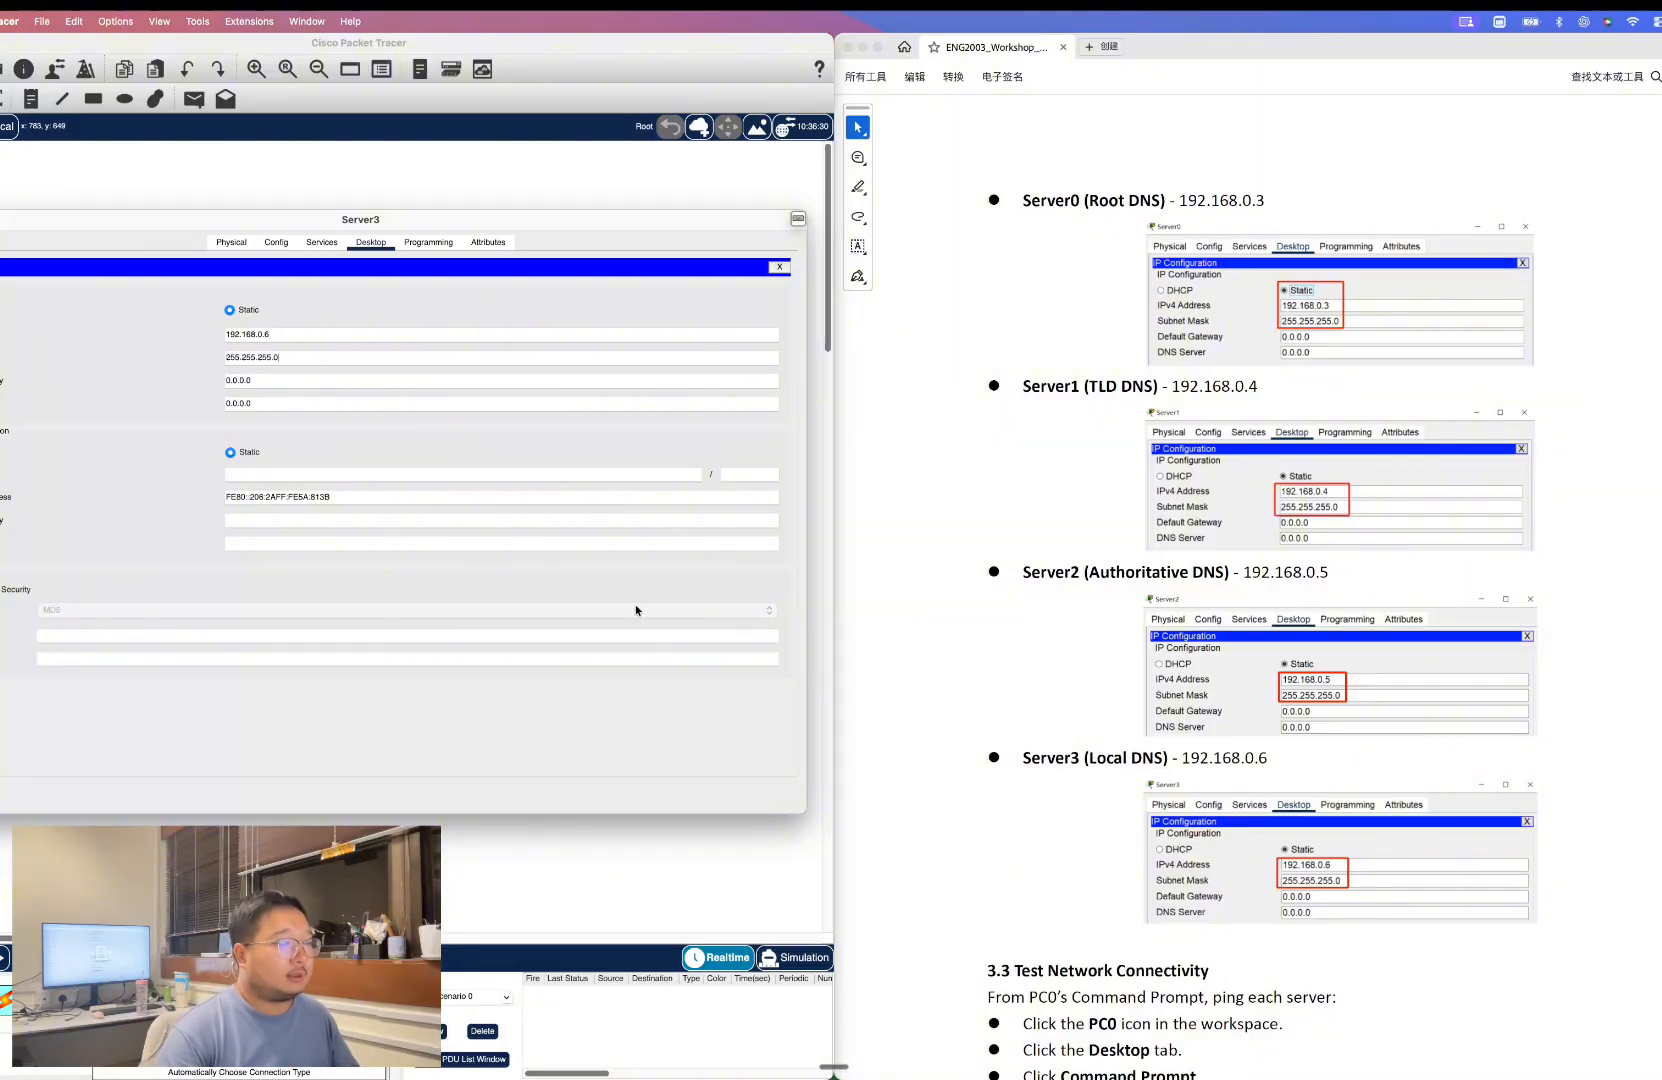
left_click(779, 267)
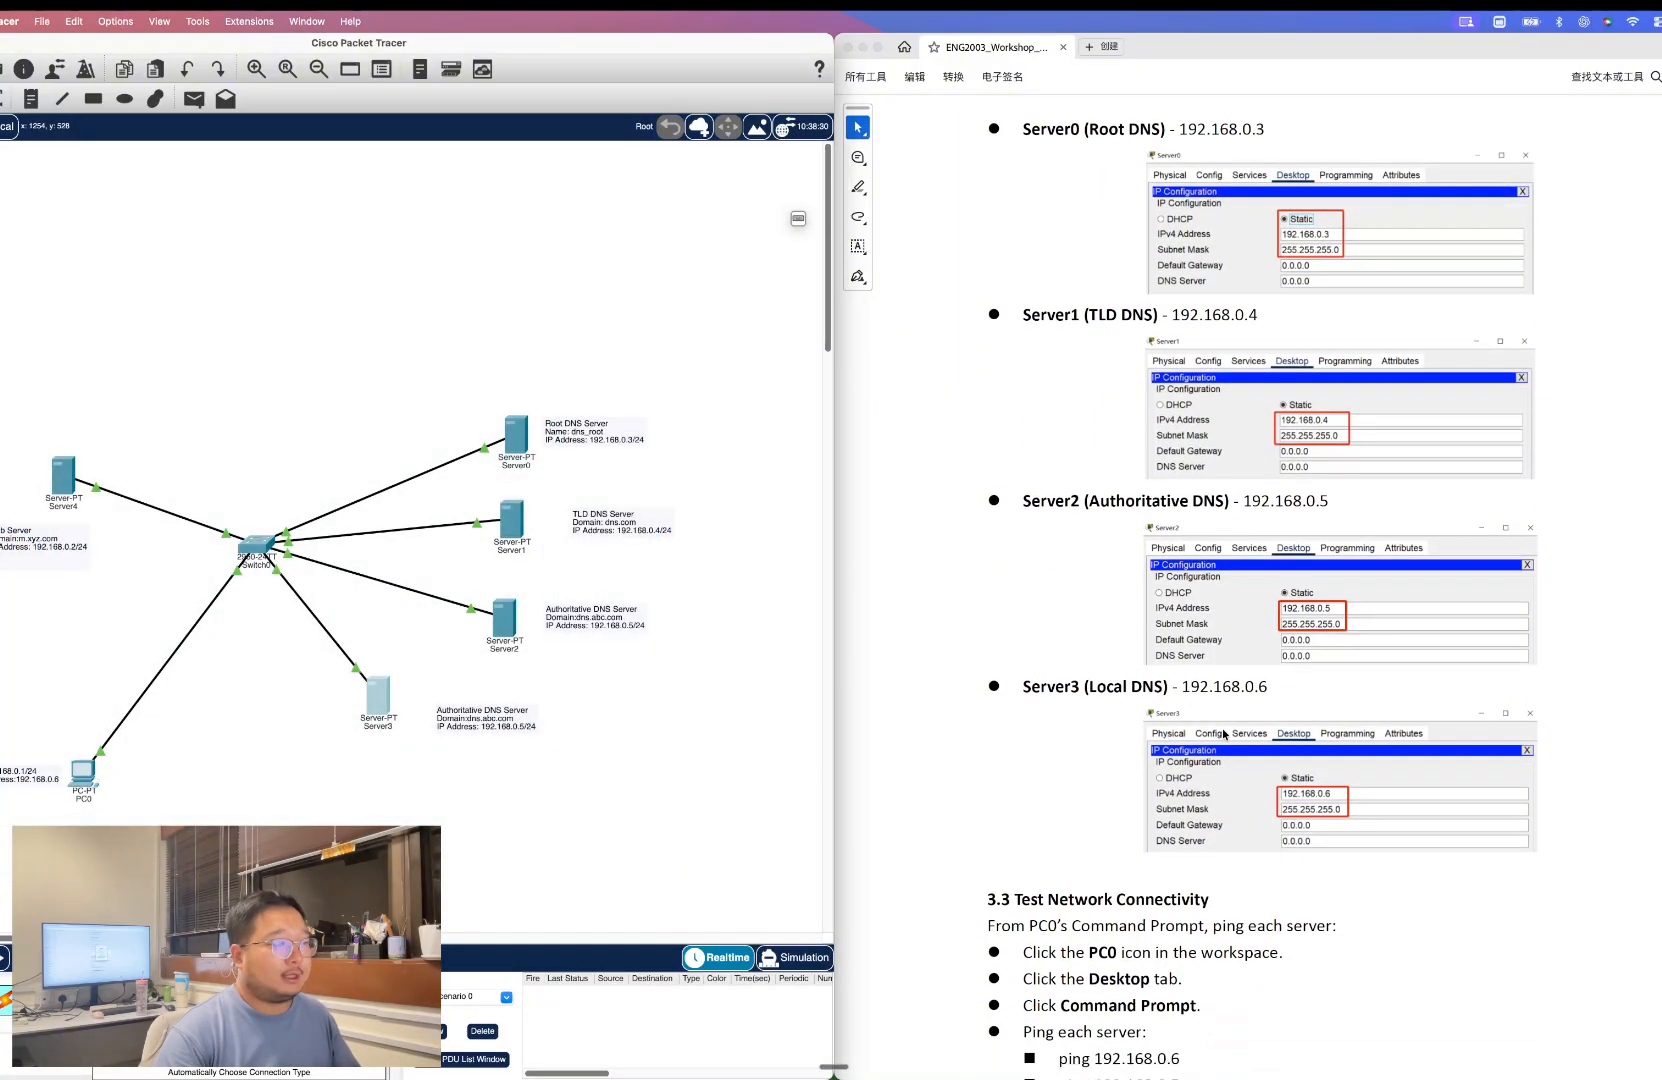
Ping each server's IP address from PC0's Command Prompt to test connectivity.
scroll(1223, 727, "down", 3)
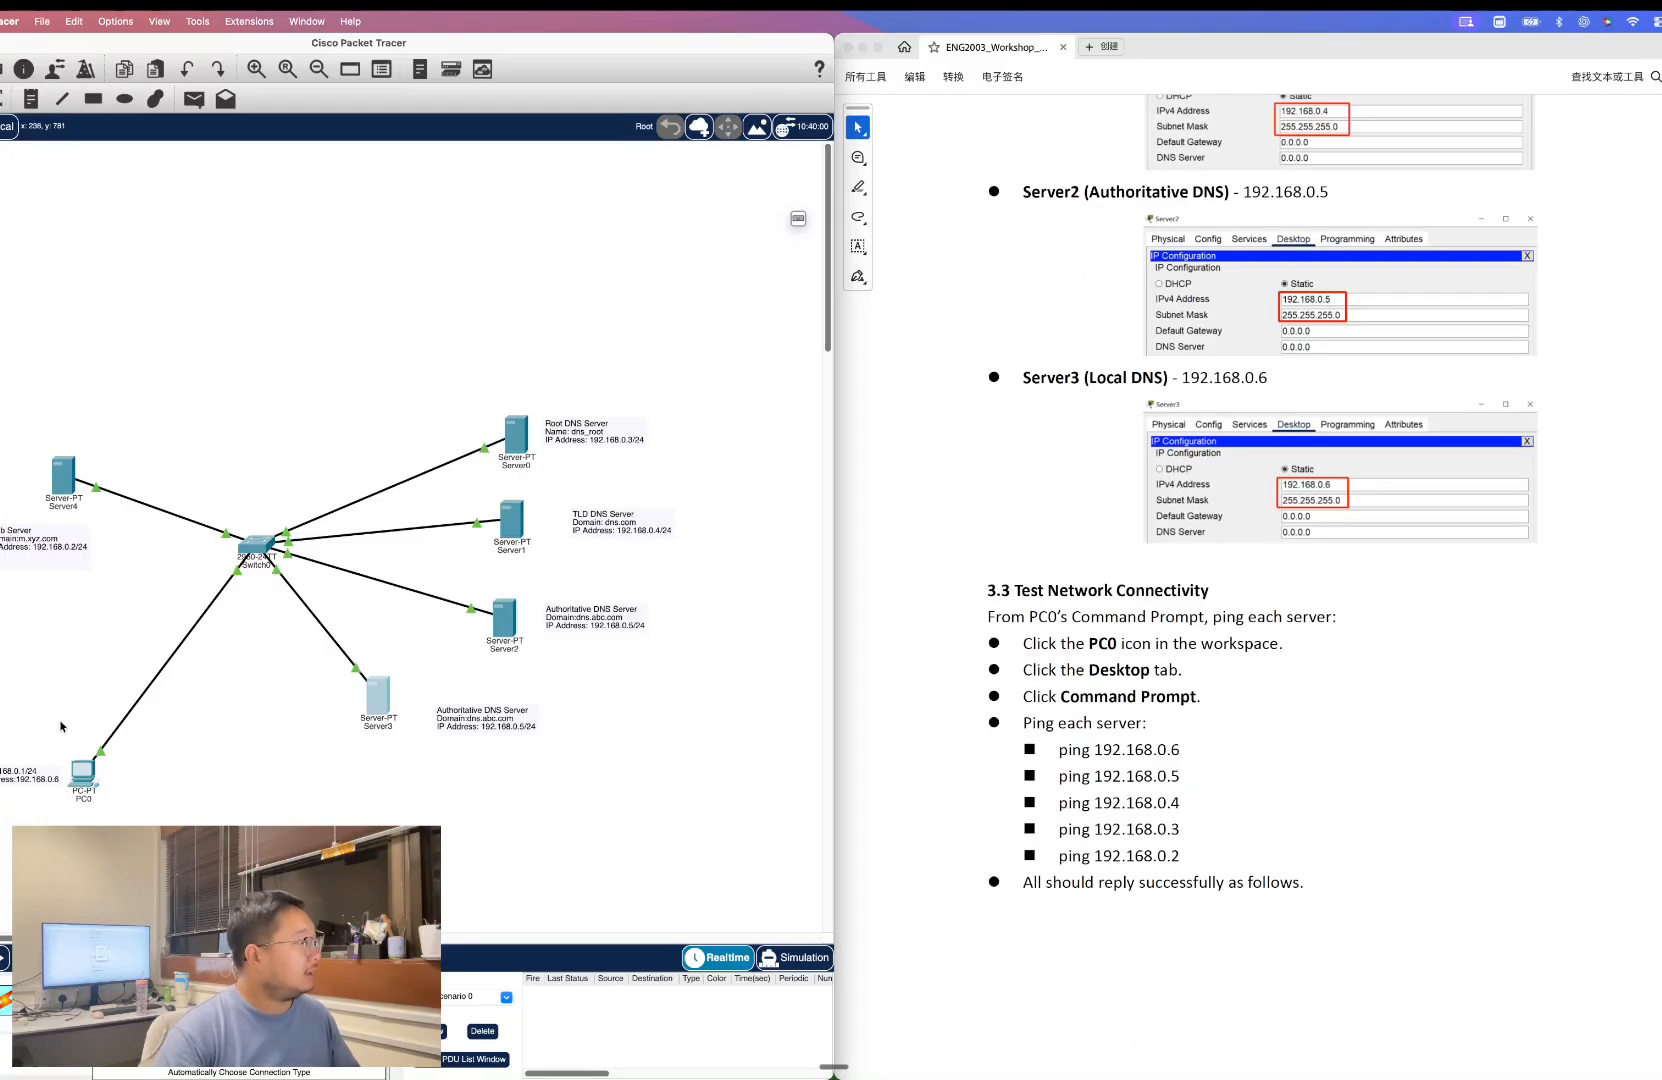
left_click(71, 765)
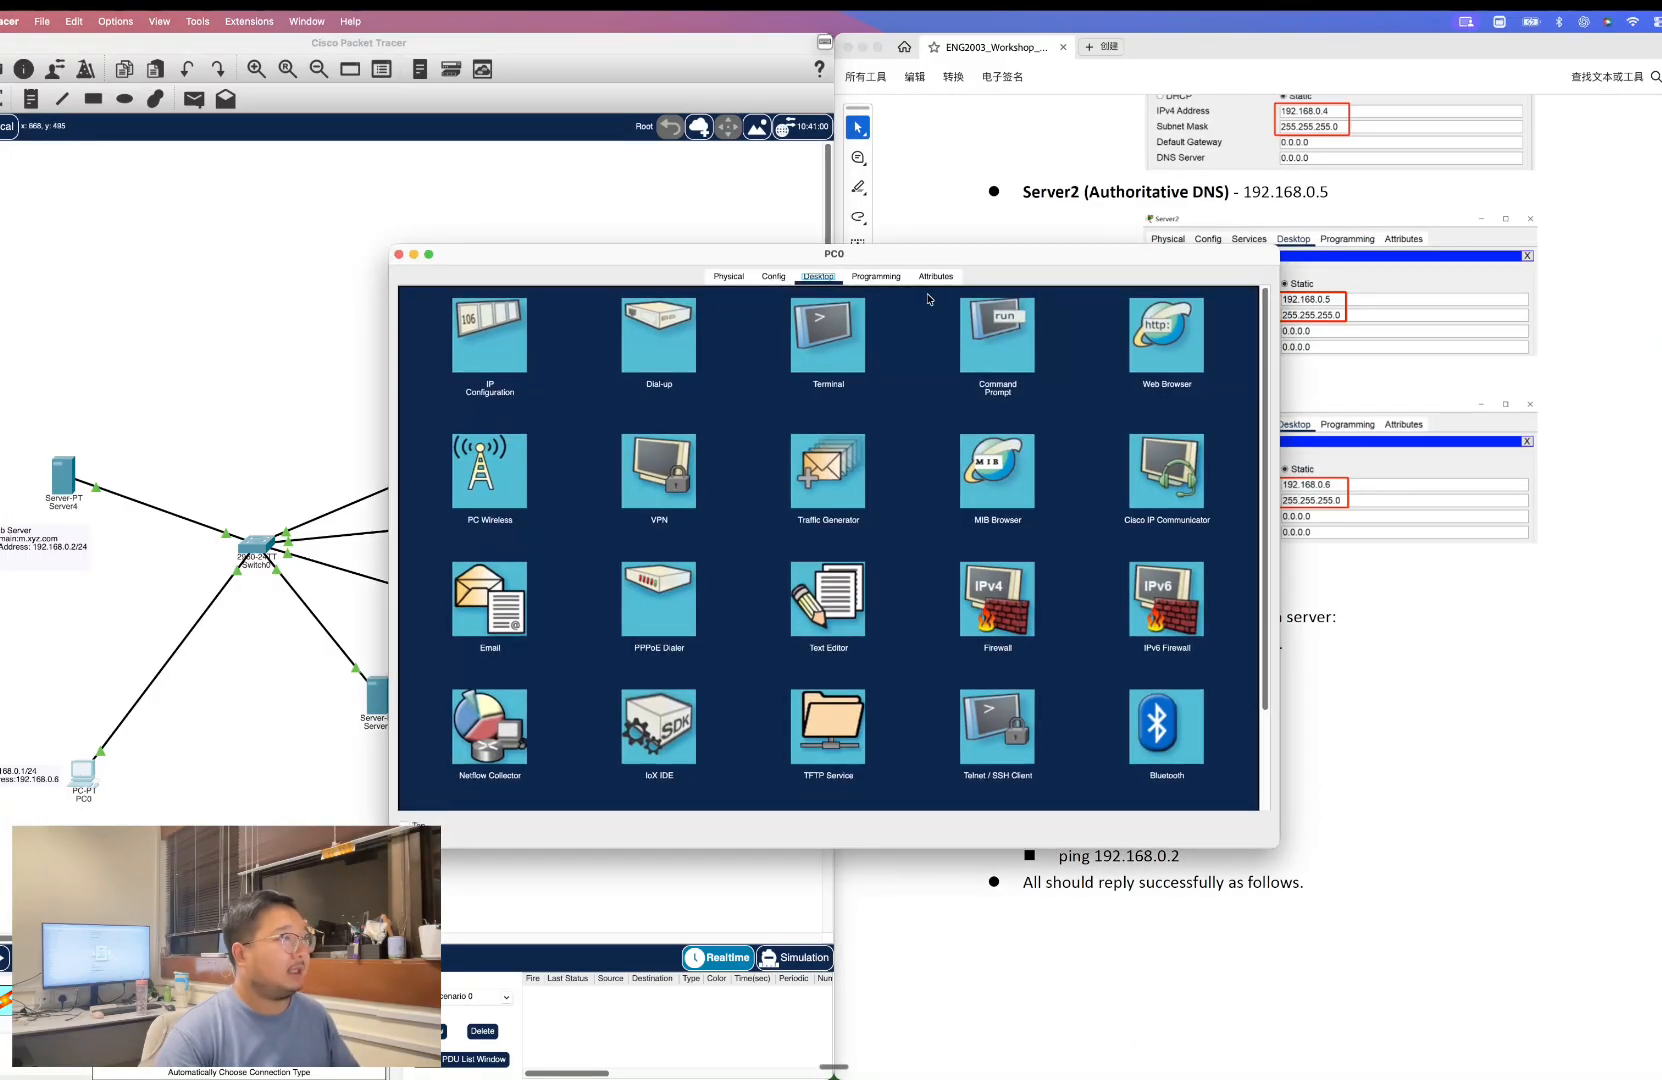
left_click_drag(1013, 261, 404, 257)
left_click_drag(427, 260, 539, 199)
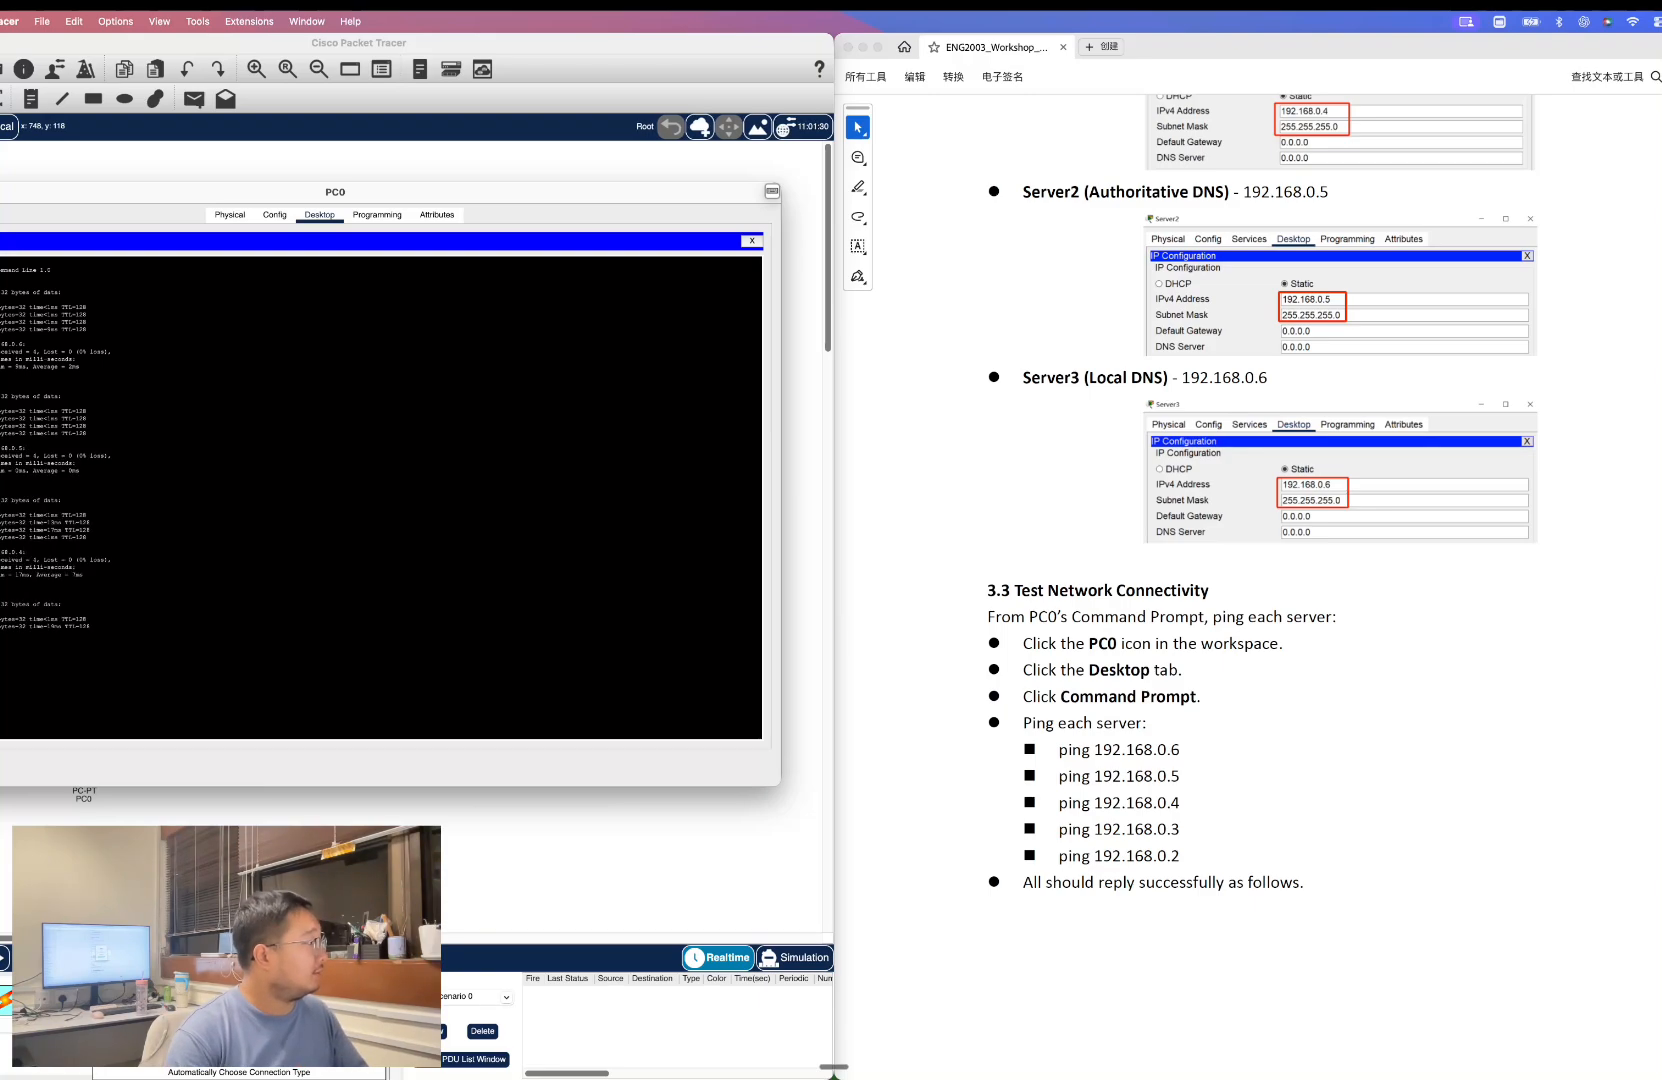
key("Return")
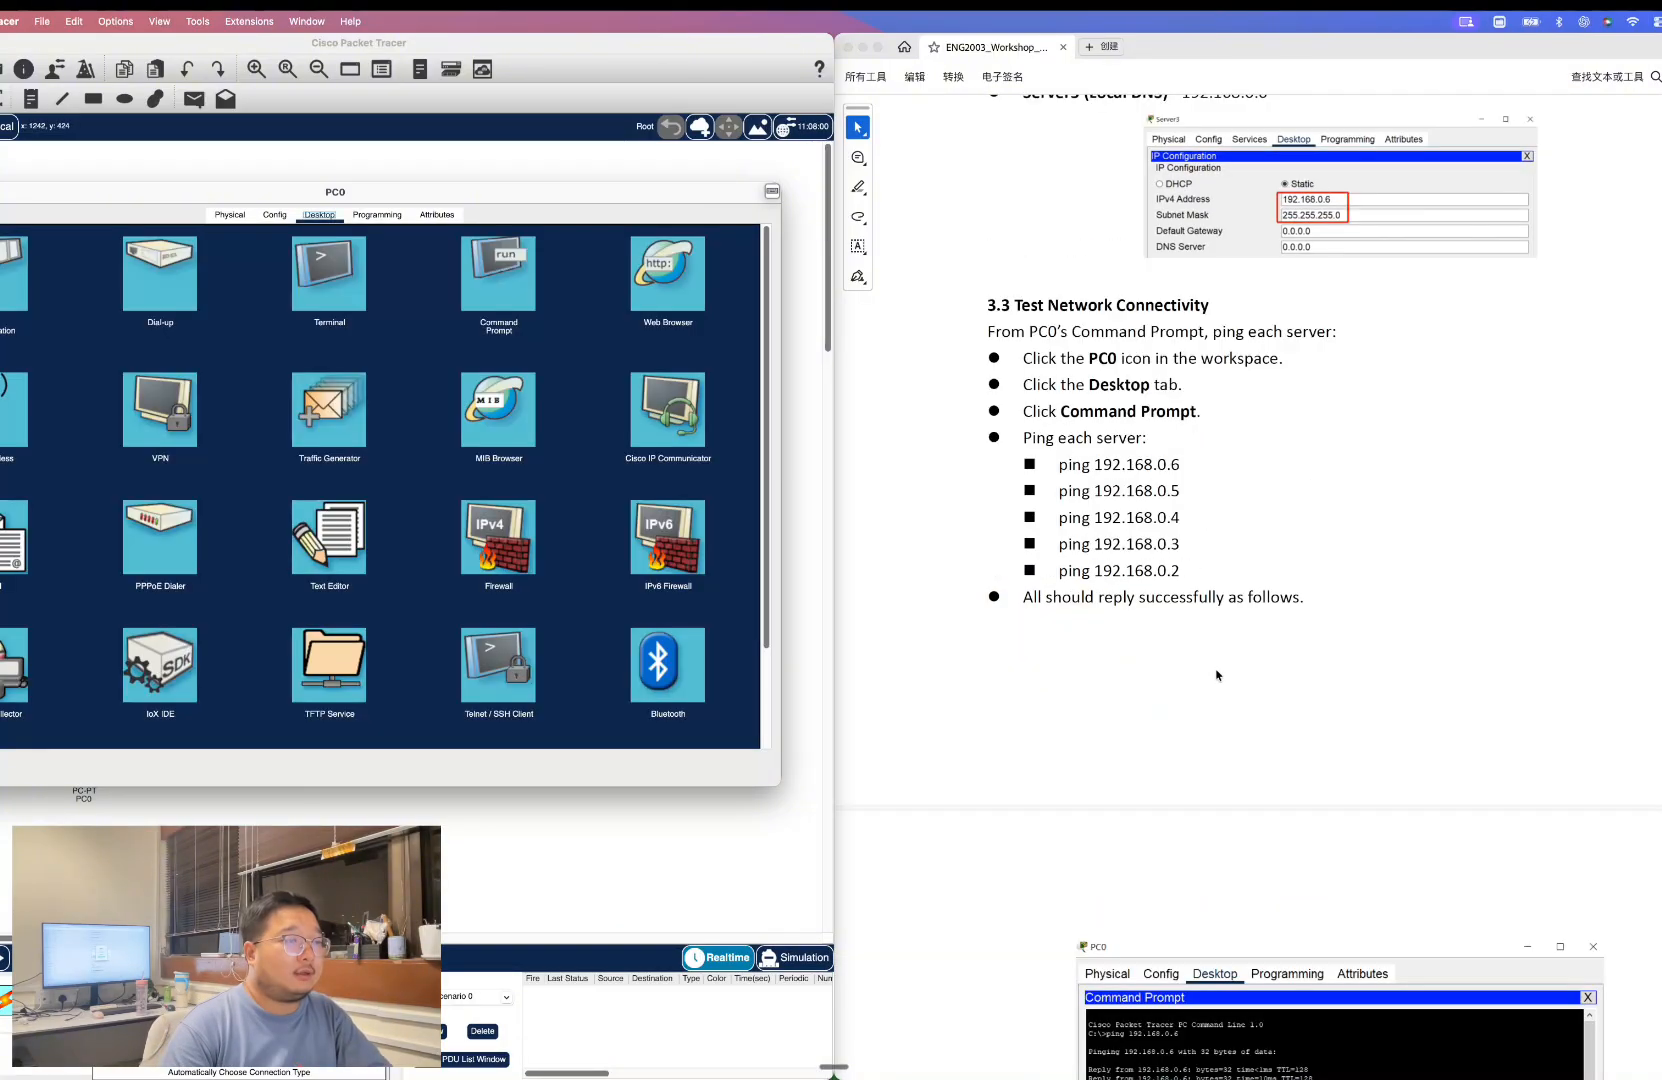
Turn on the DNS service on Server3.
scroll(1216, 674, "down", 1)
scroll(1216, 674, "down", 10)
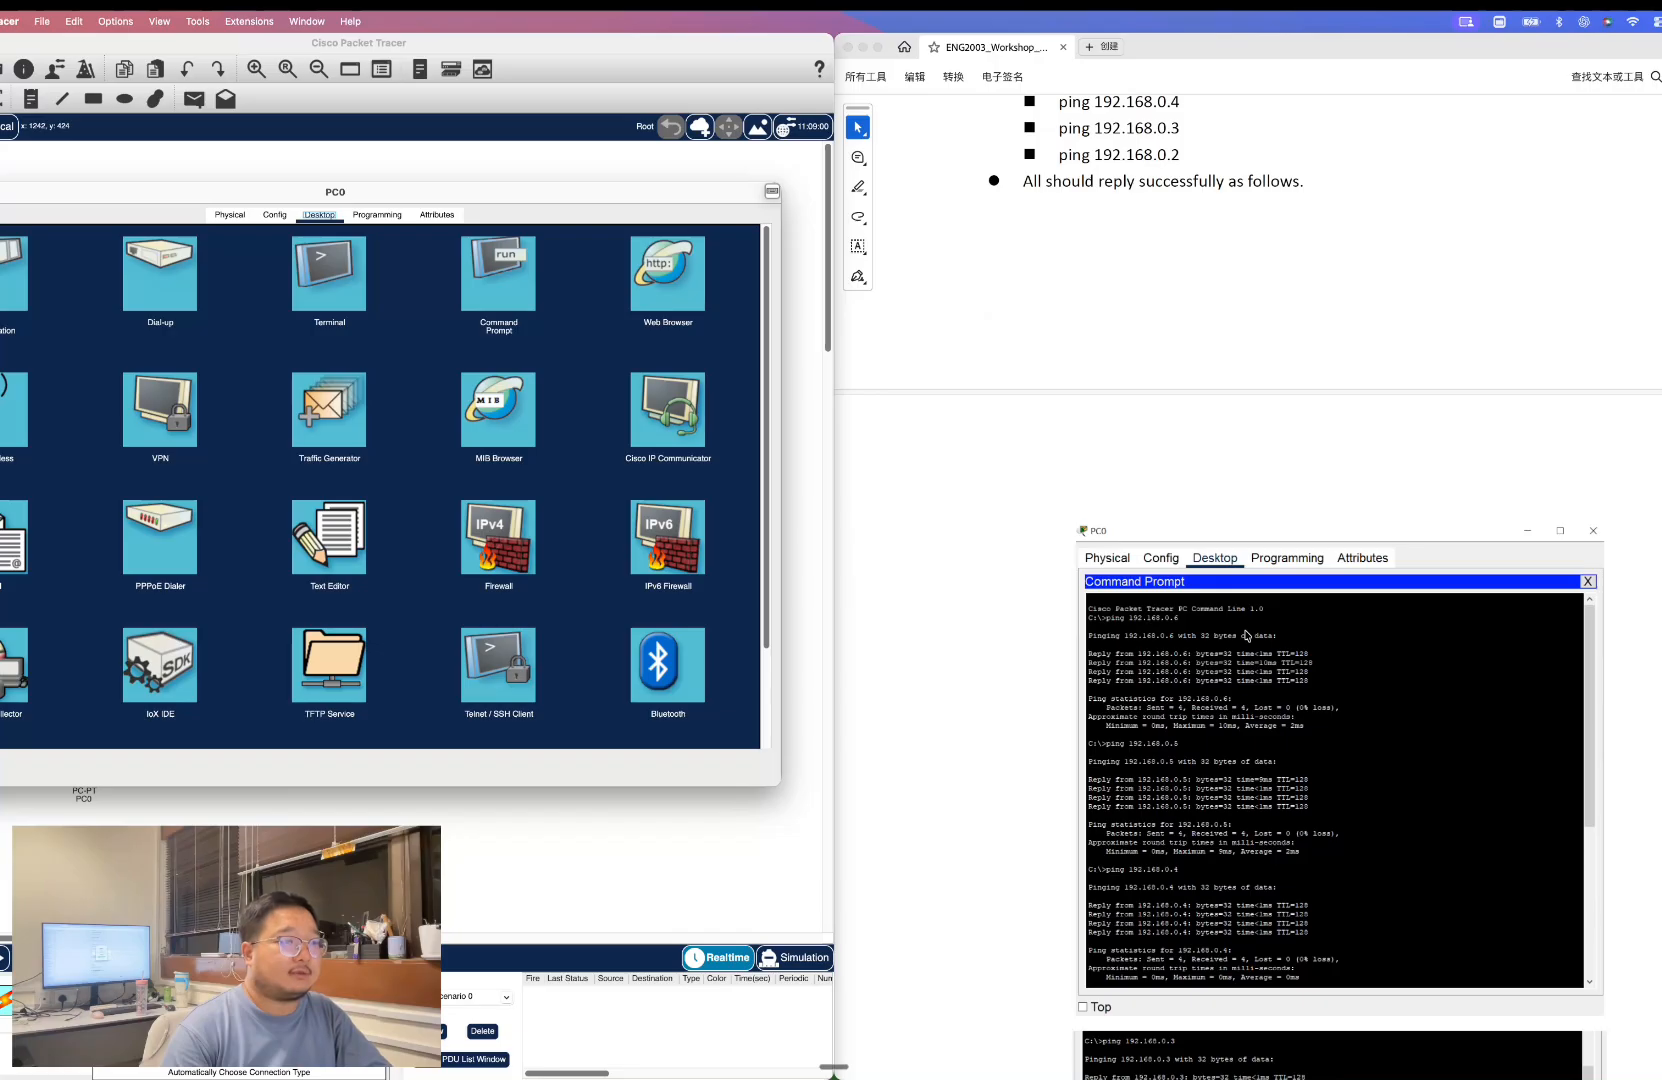
scroll(1246, 635, "down", 5)
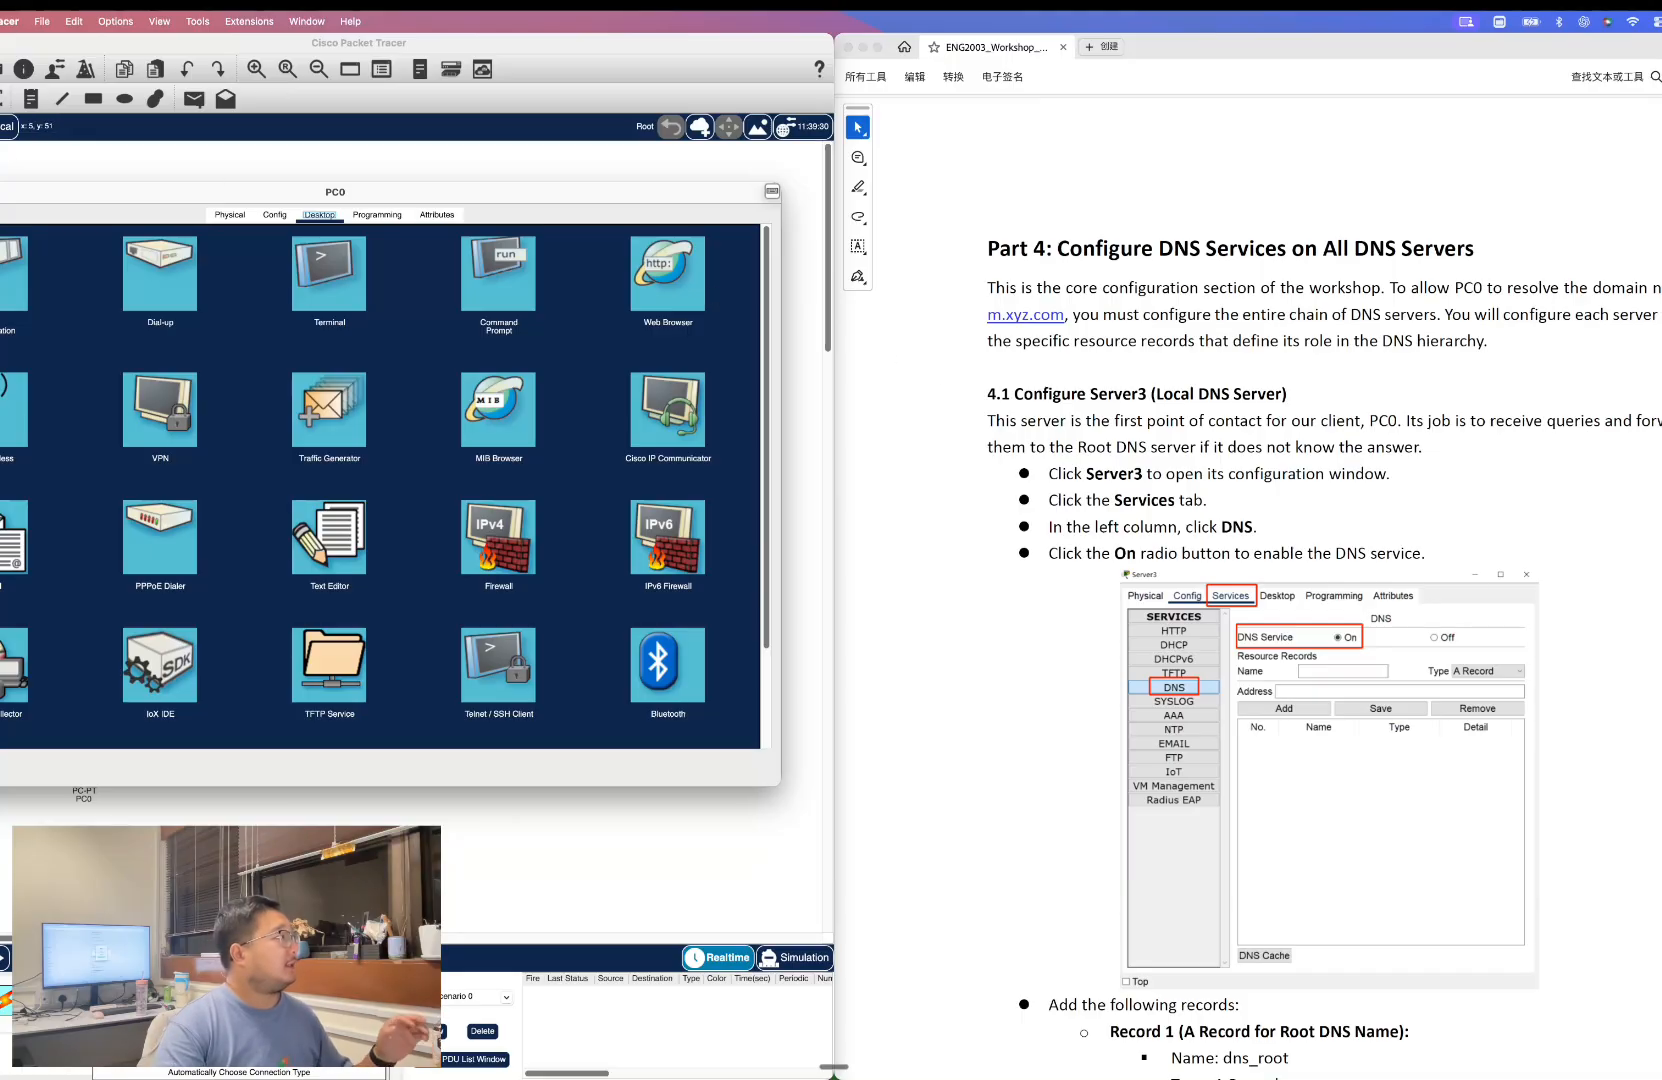
left_click(0, 192)
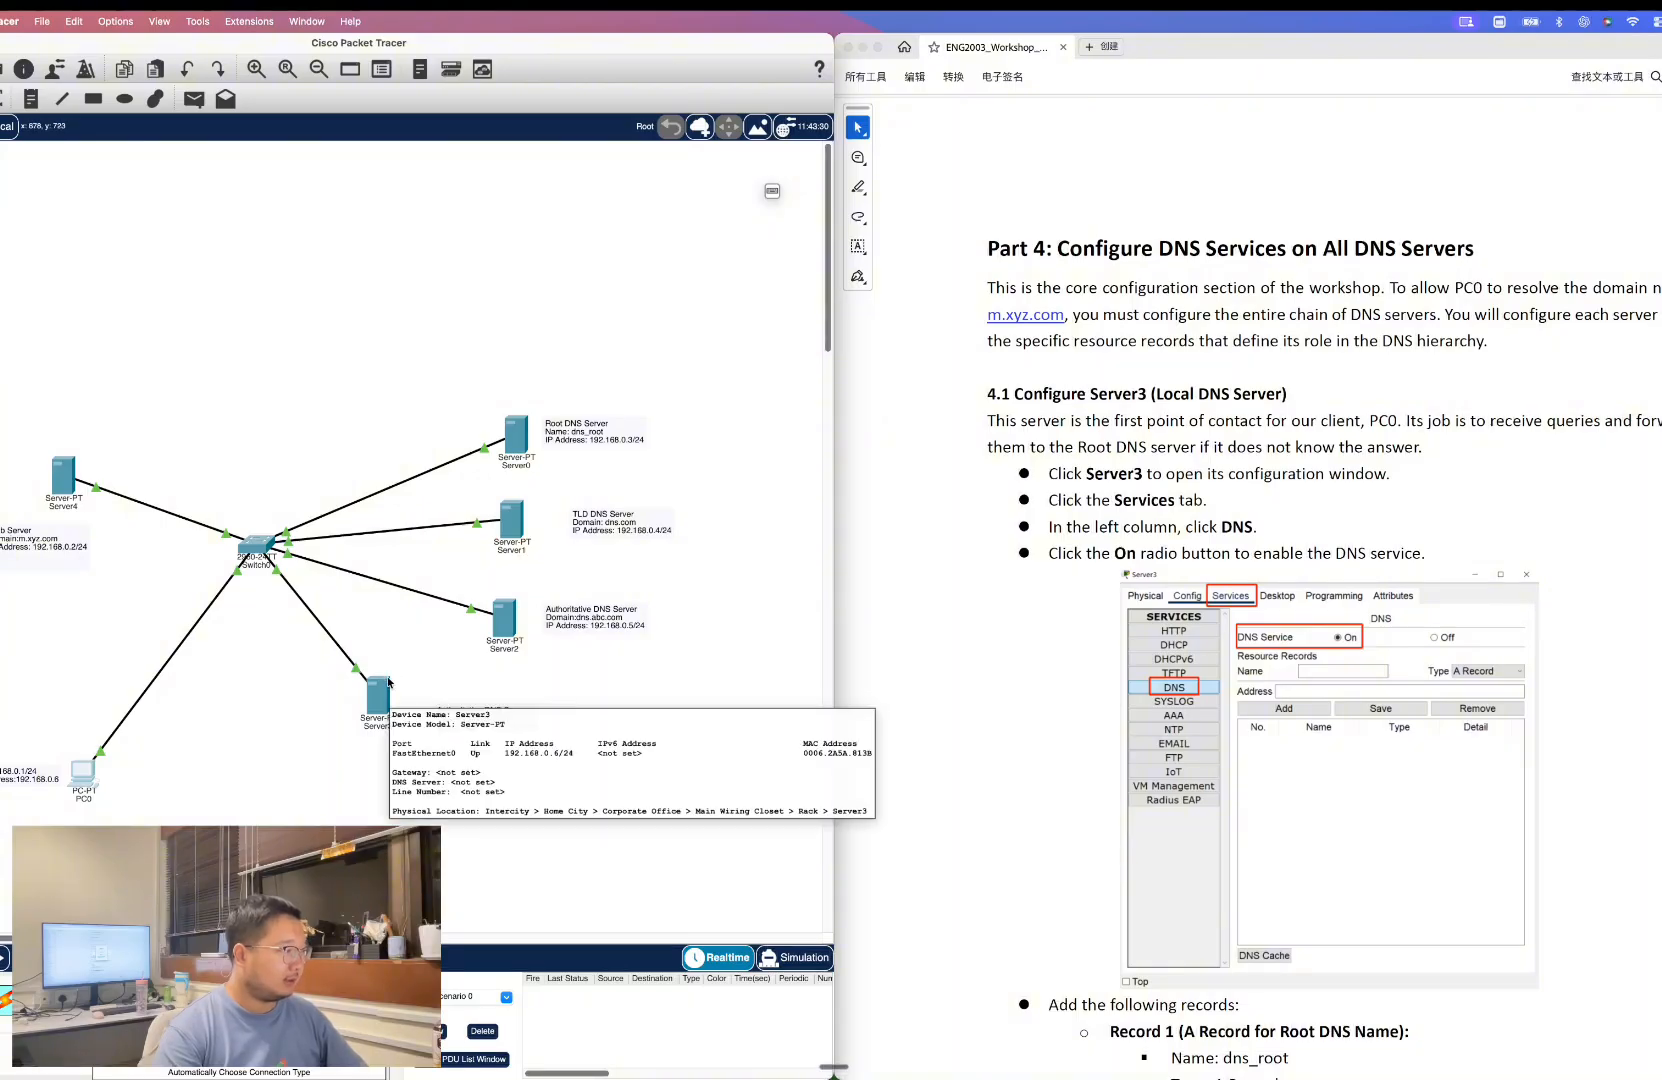
left_click(370, 726)
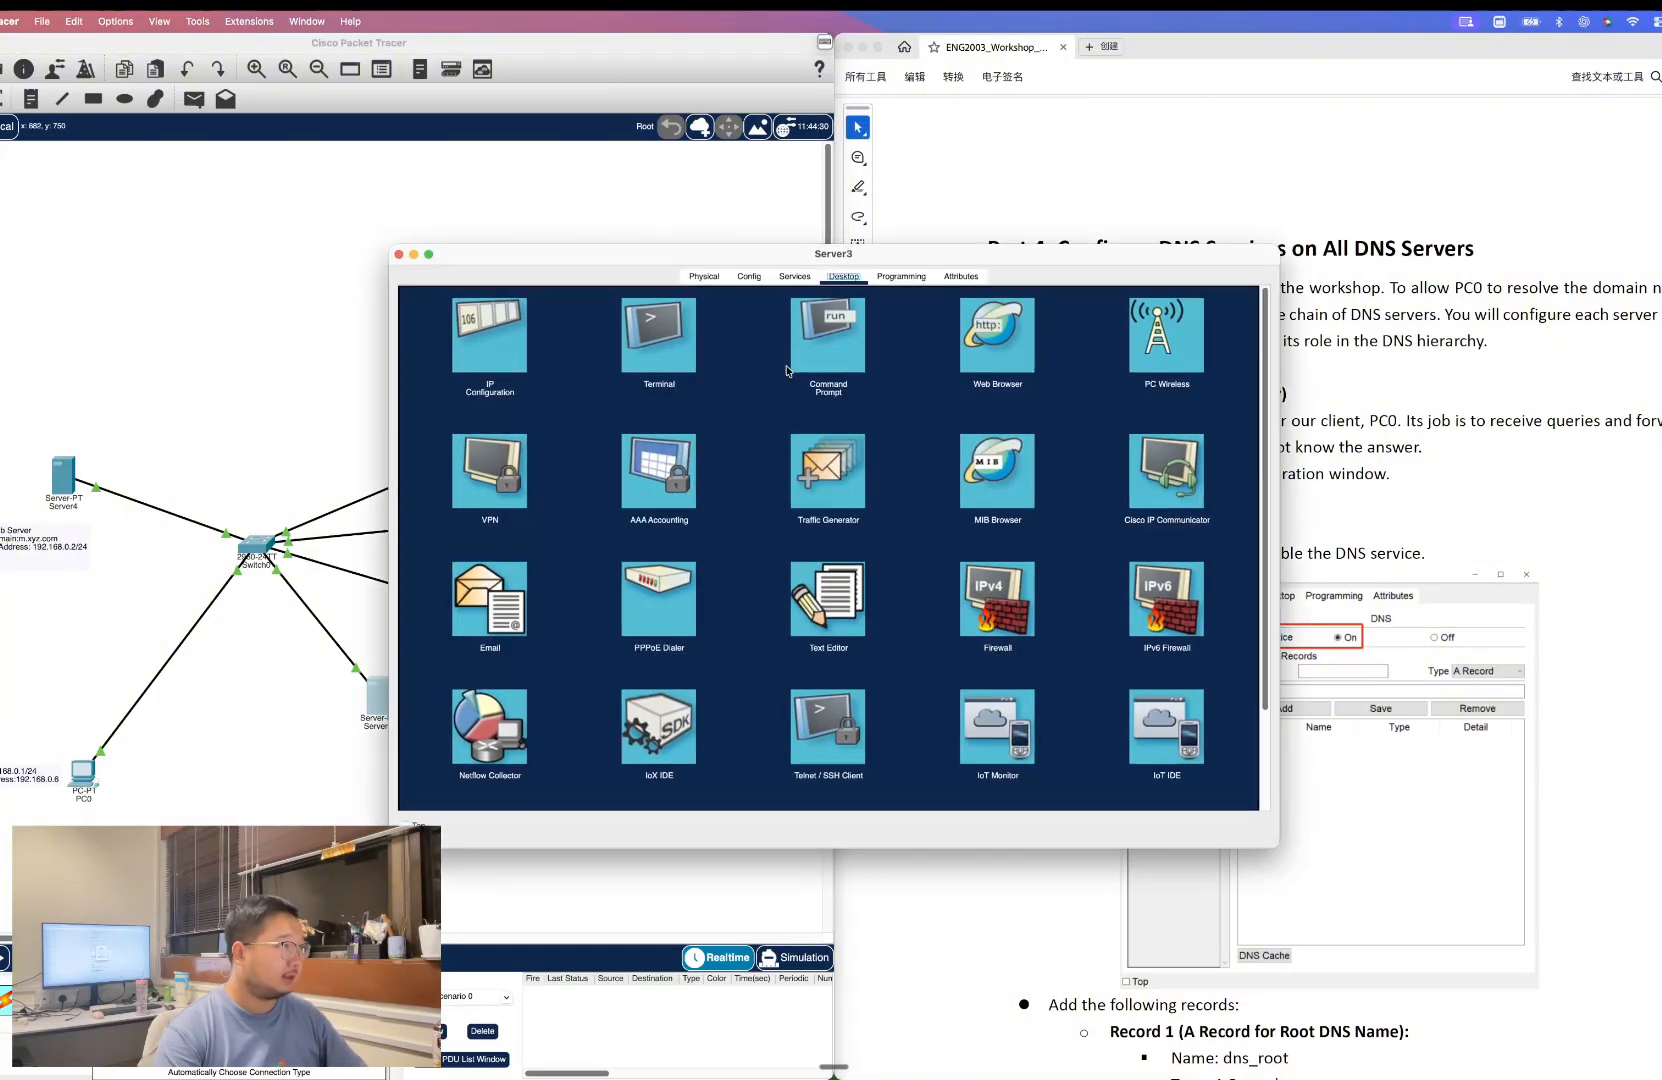
left_click_drag(1019, 257, 536, 229)
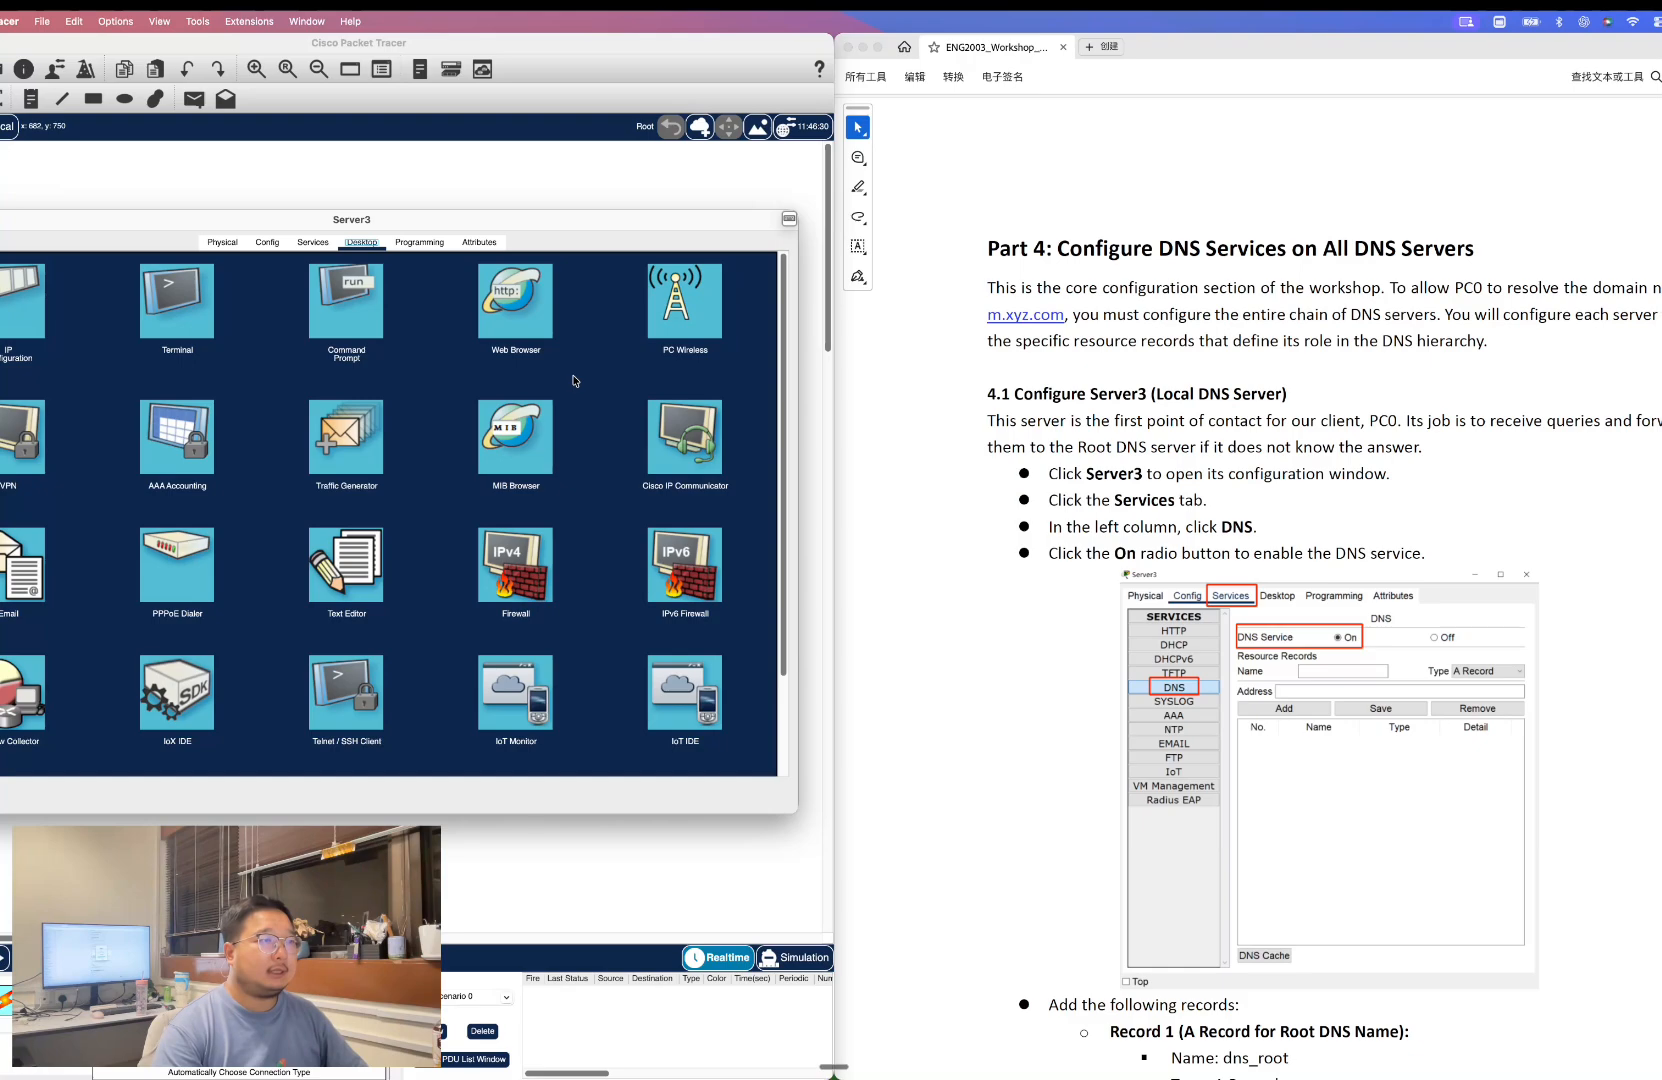
left_click(328, 246)
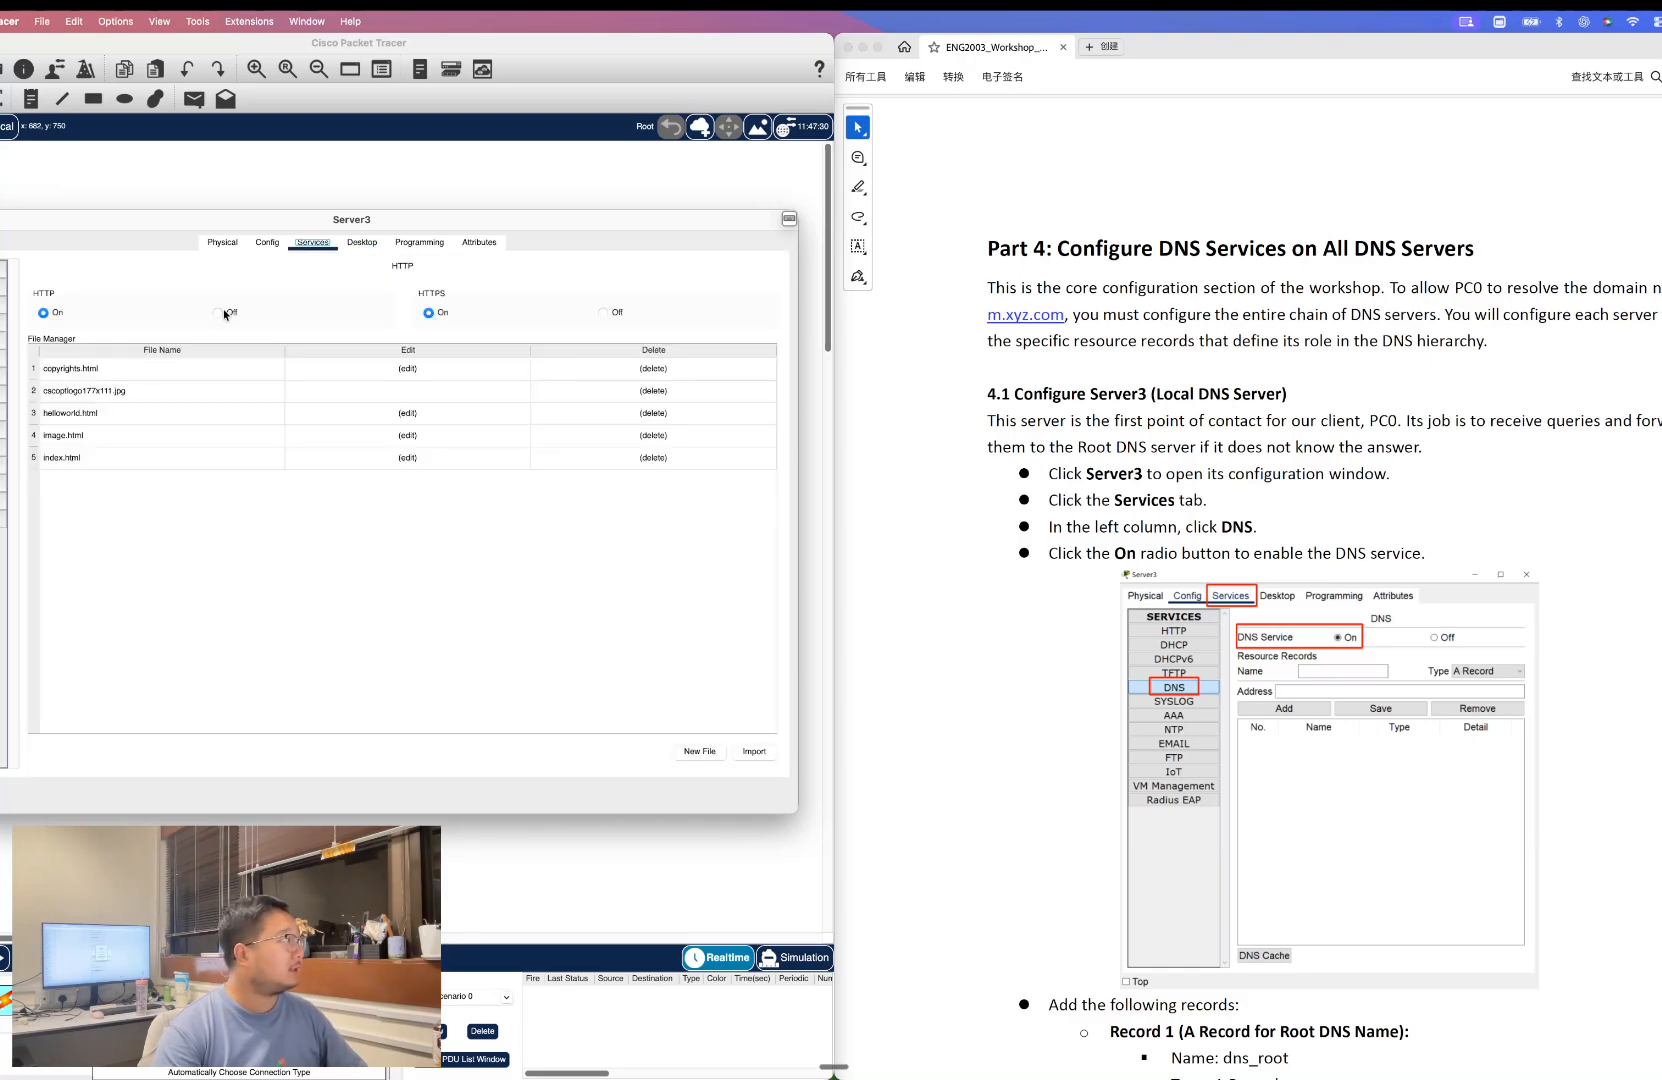
left_click(3, 358)
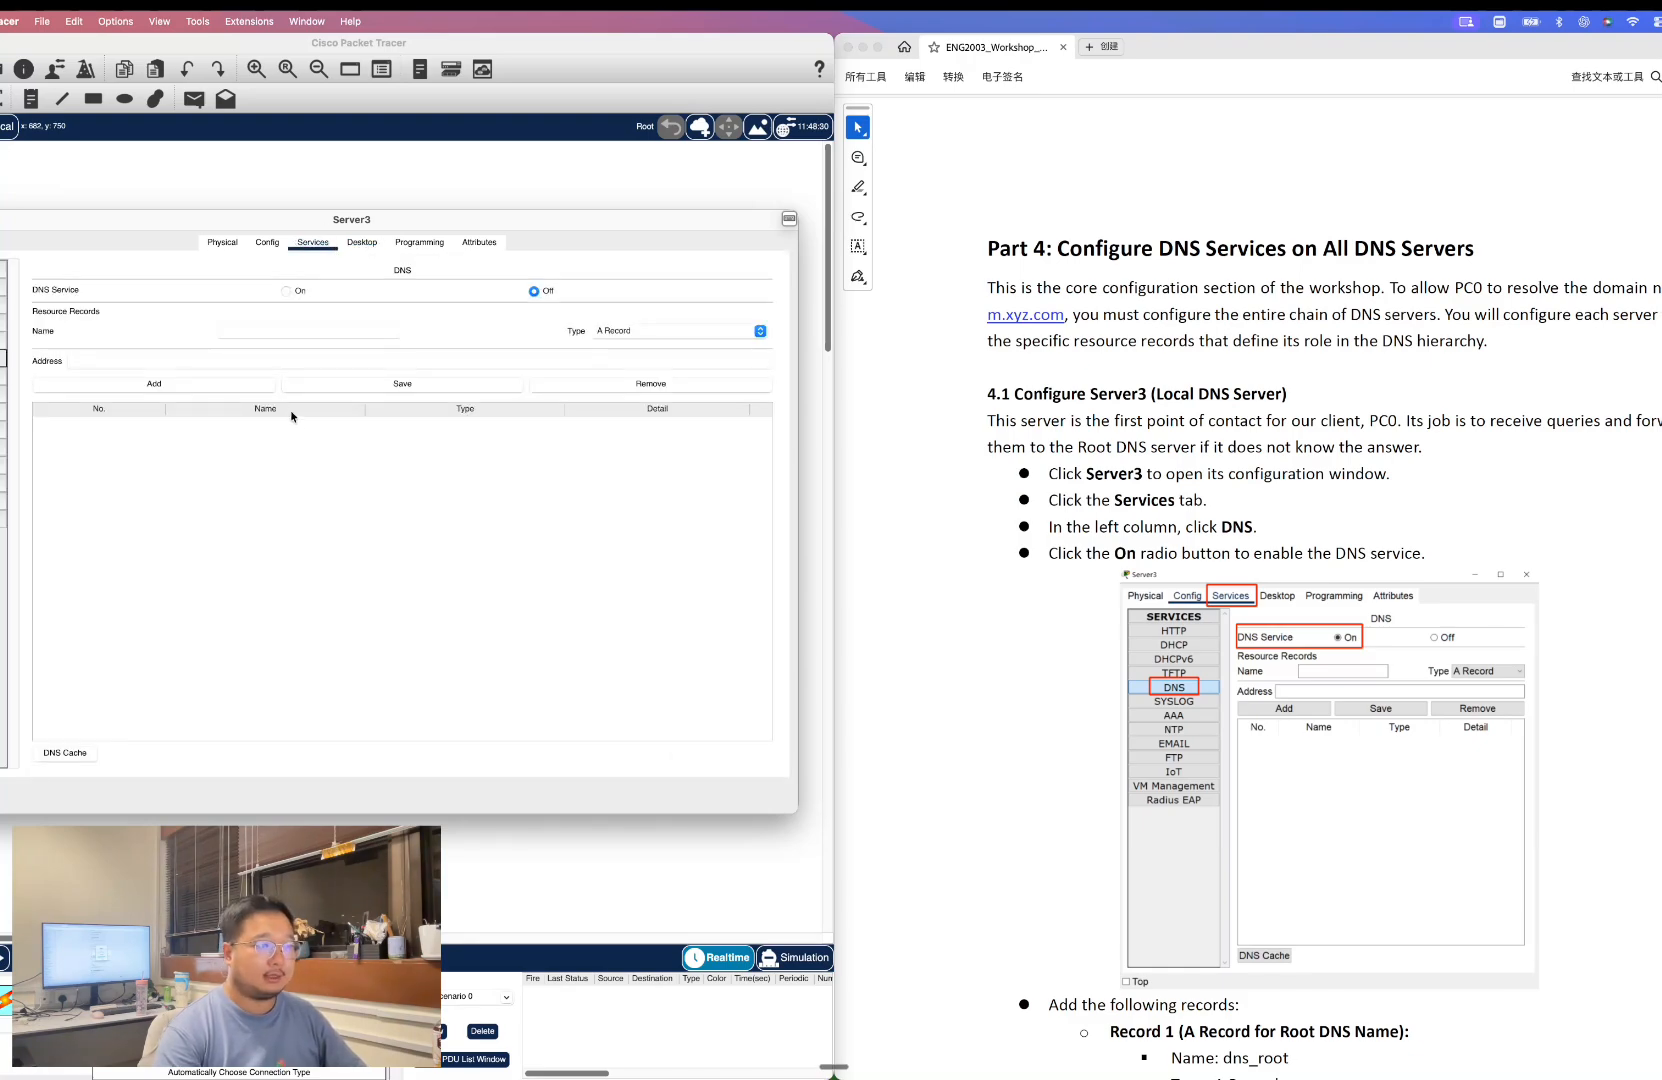
left_click(306, 293)
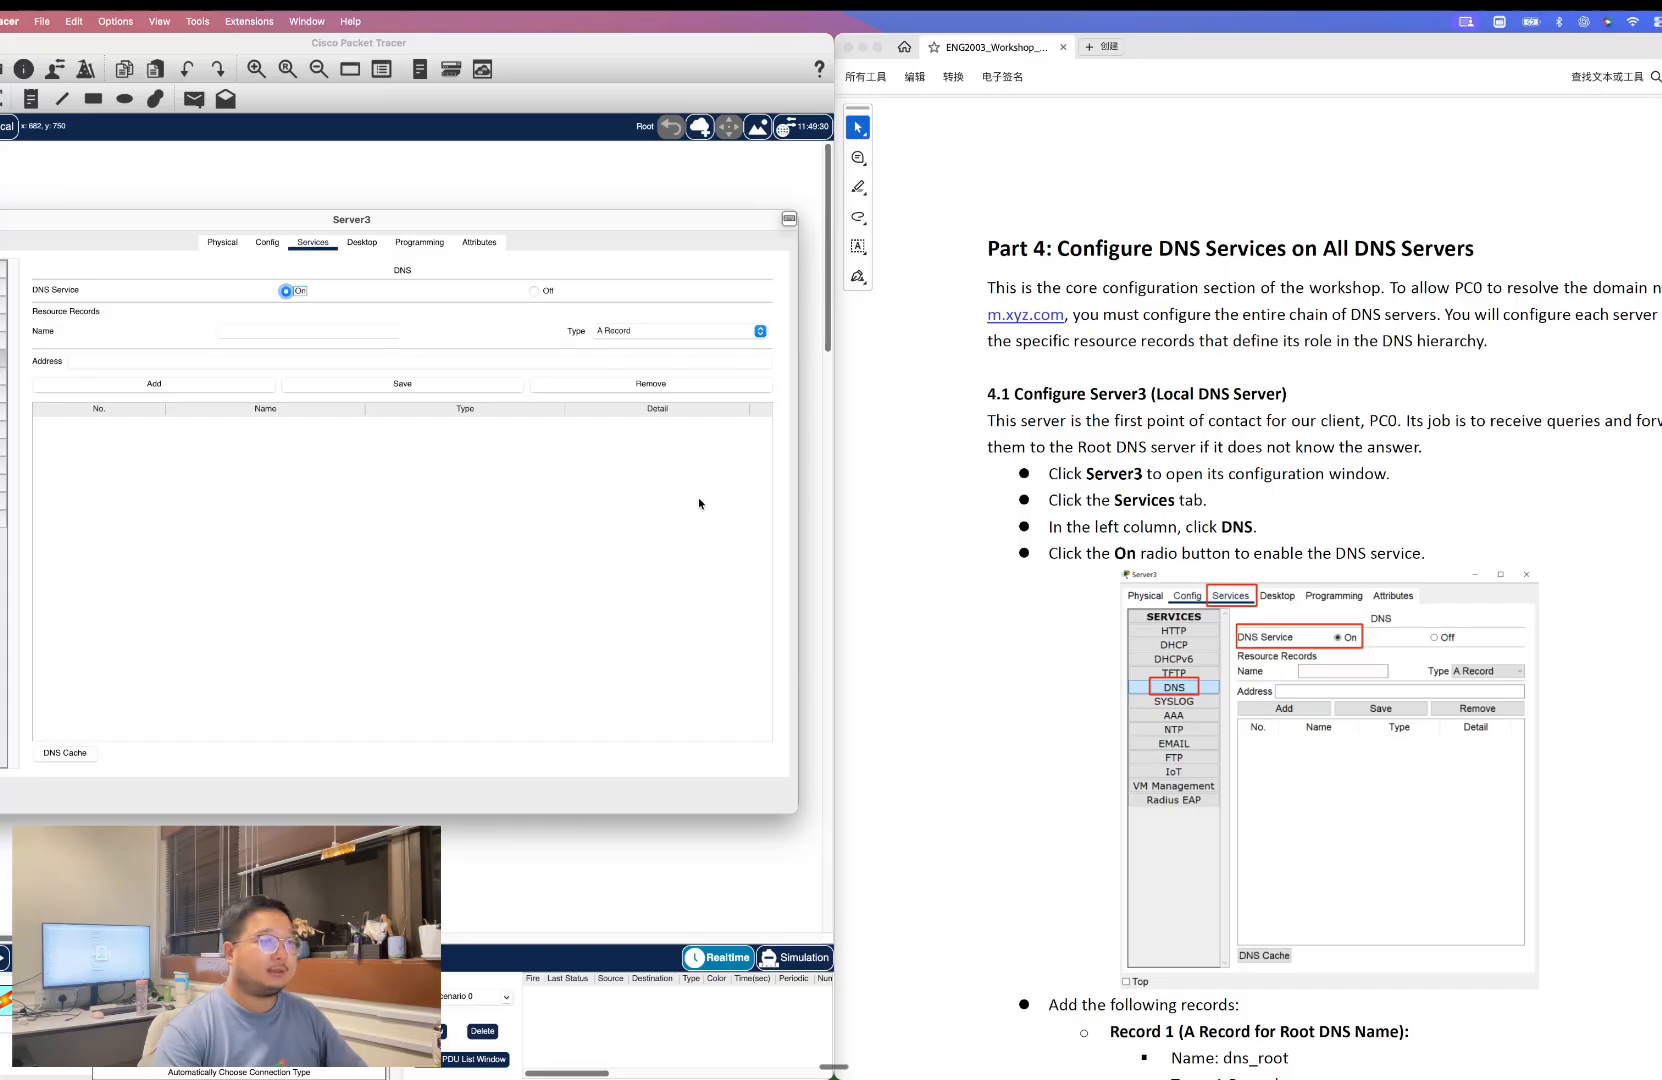
On Server3's DNS service, add an A record named dns_root with address 192.168.0.3.
scroll(1103, 565, "down", 5)
scroll(1103, 565, "down", 2)
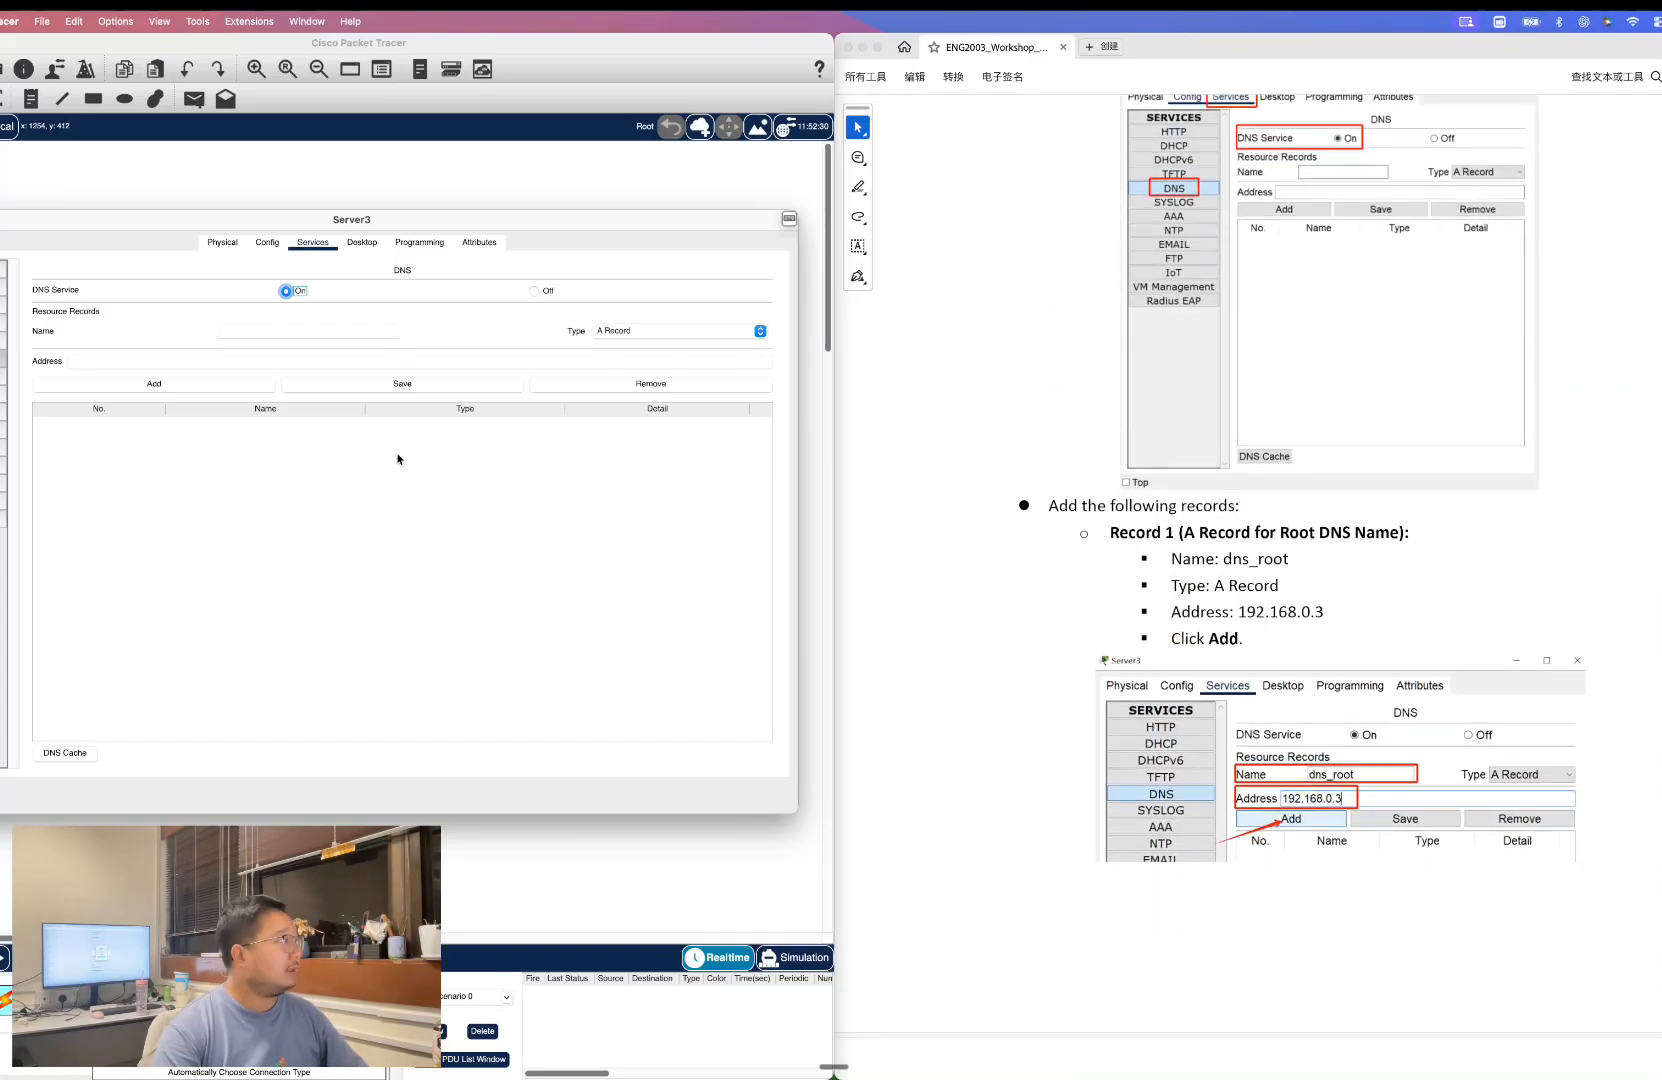
left_click(1276, 607)
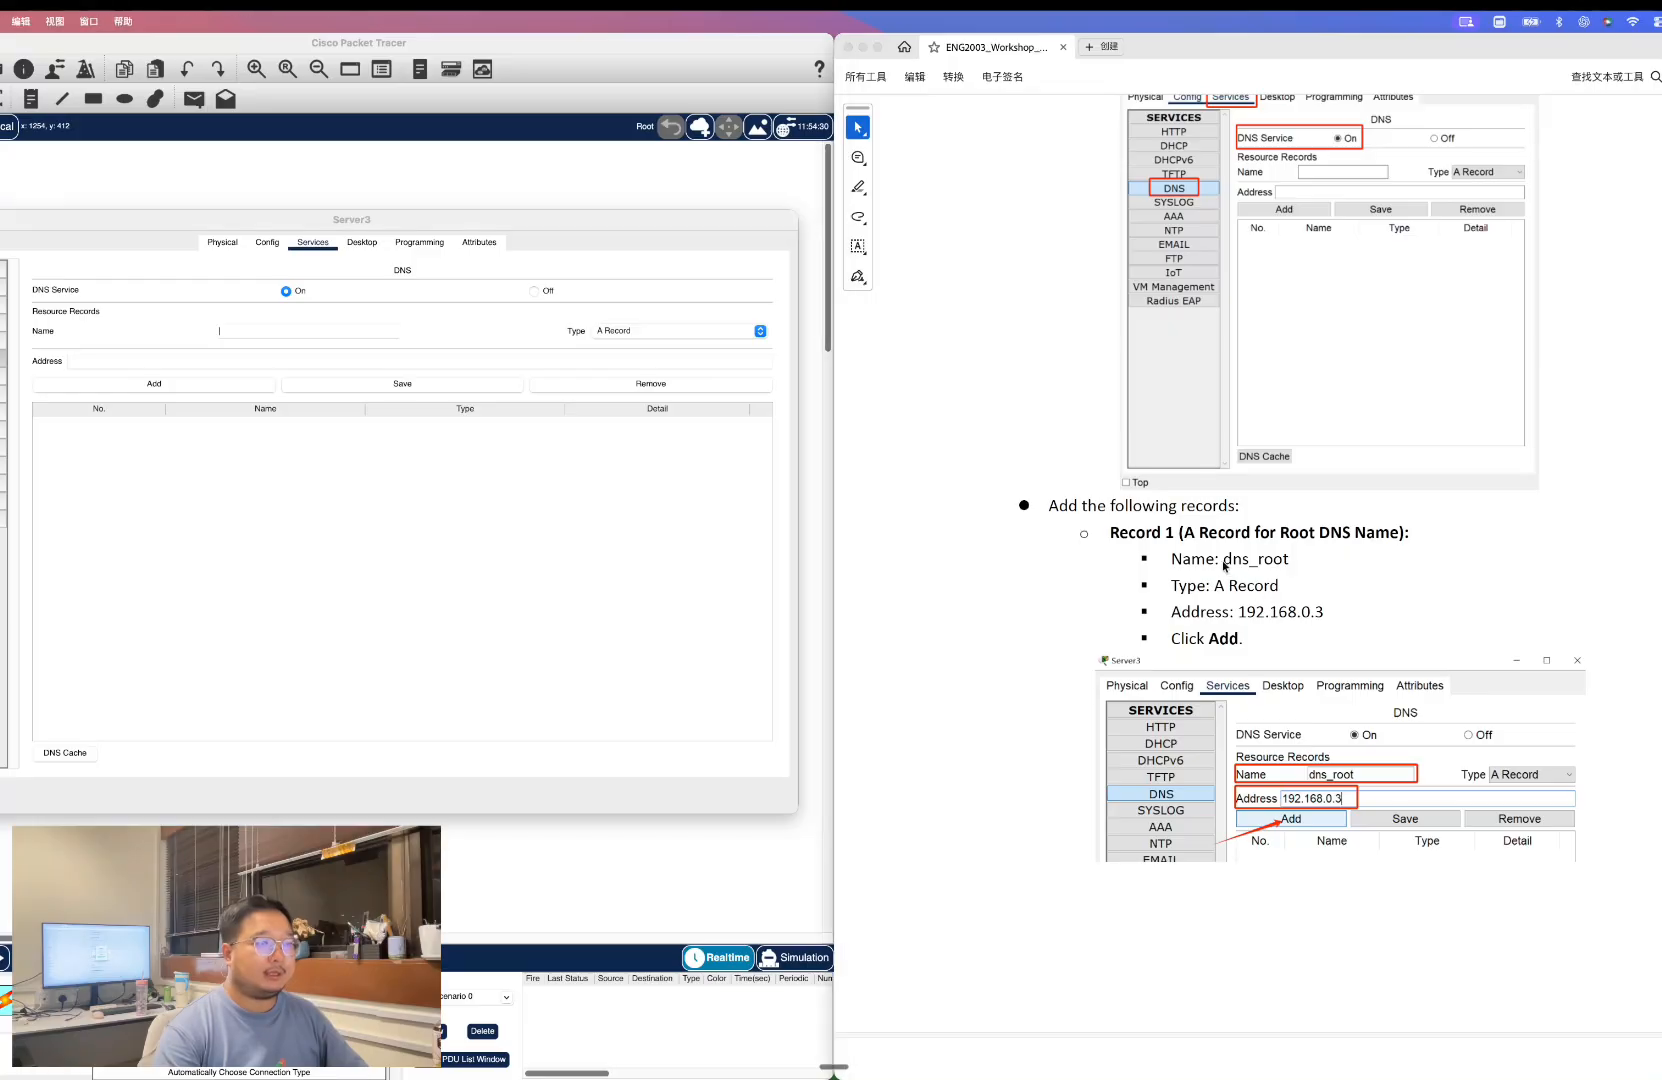
left_click_drag(1222, 559, 1294, 558)
key("super+c")
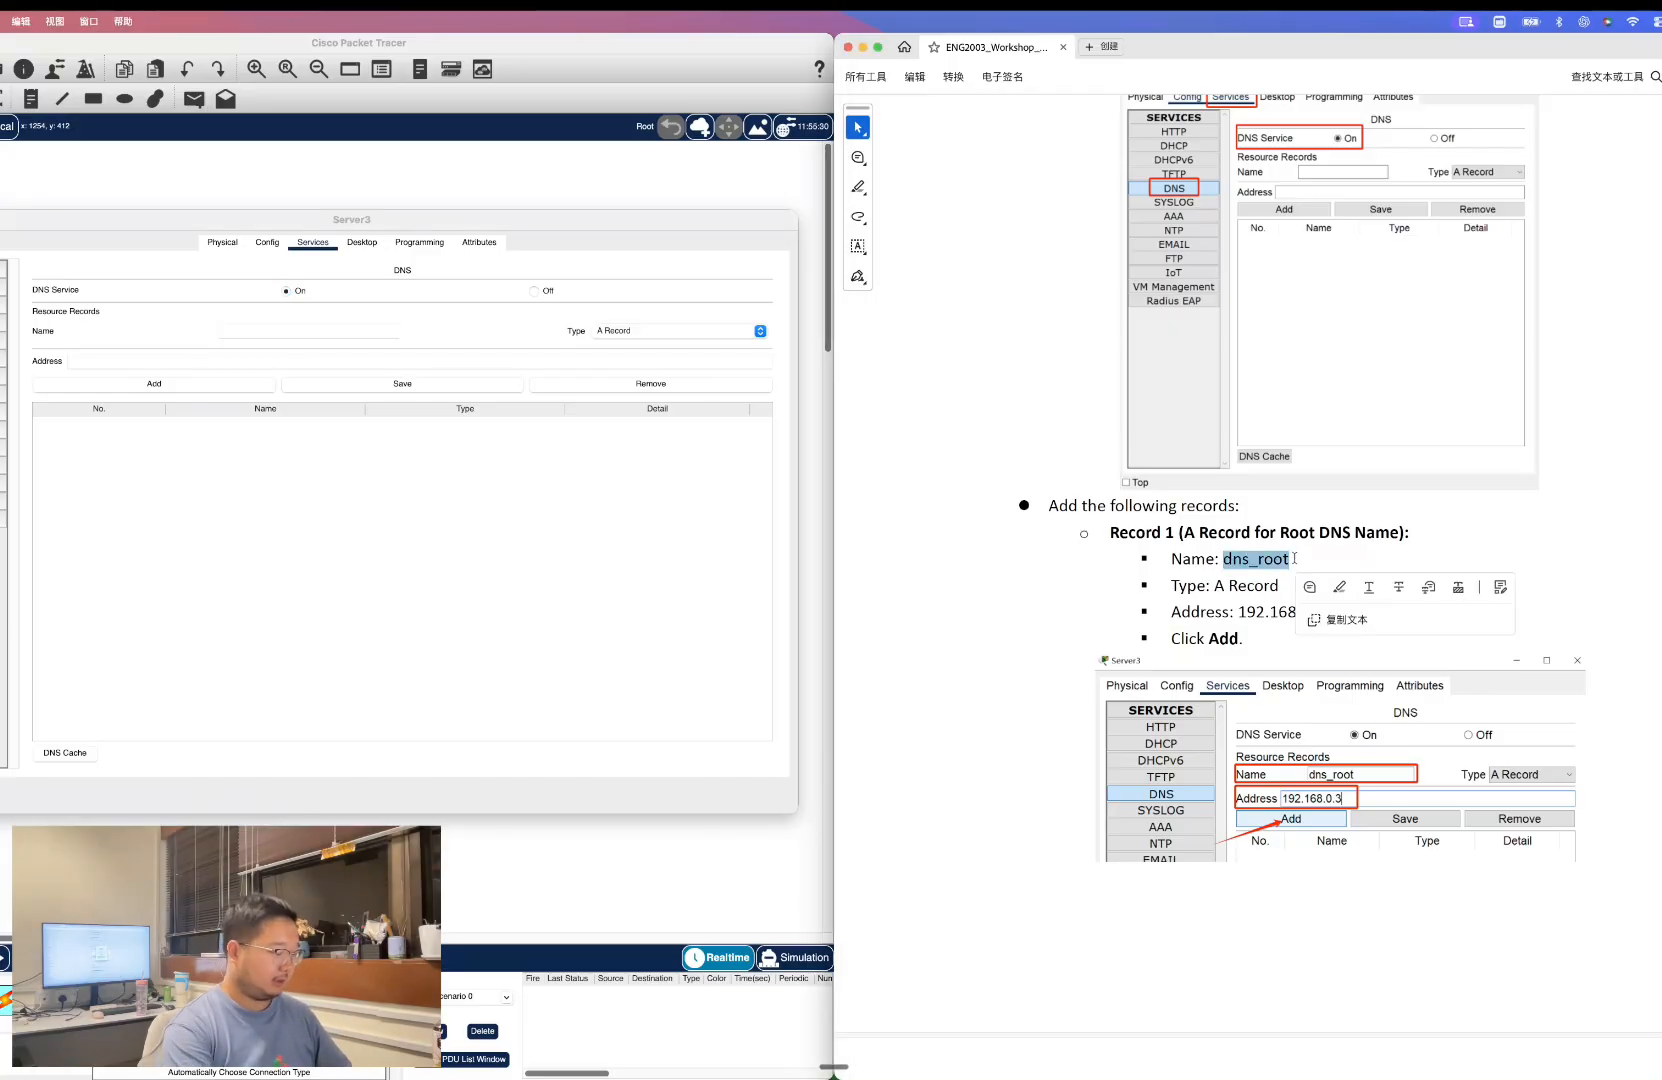
left_click(252, 332)
key("super+v")
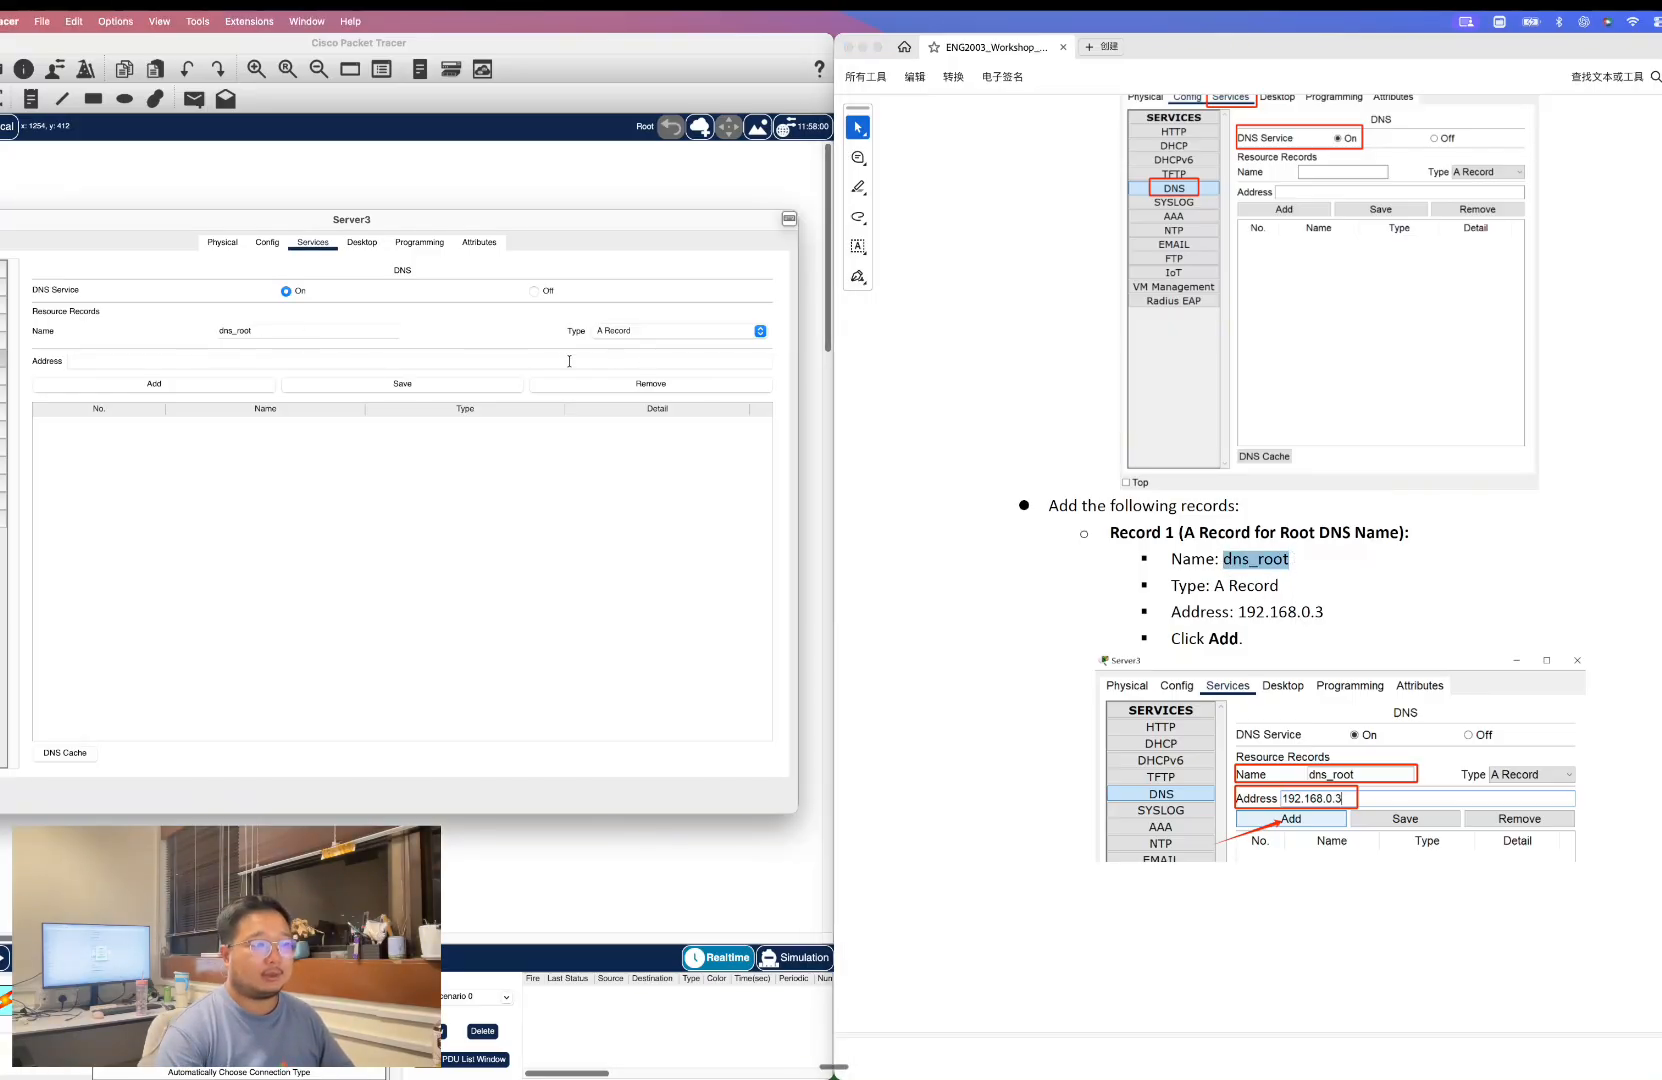
left_click(1243, 613)
left_click_drag(1241, 612, 1354, 609)
key("super+c")
left_click(169, 362)
key("super+v")
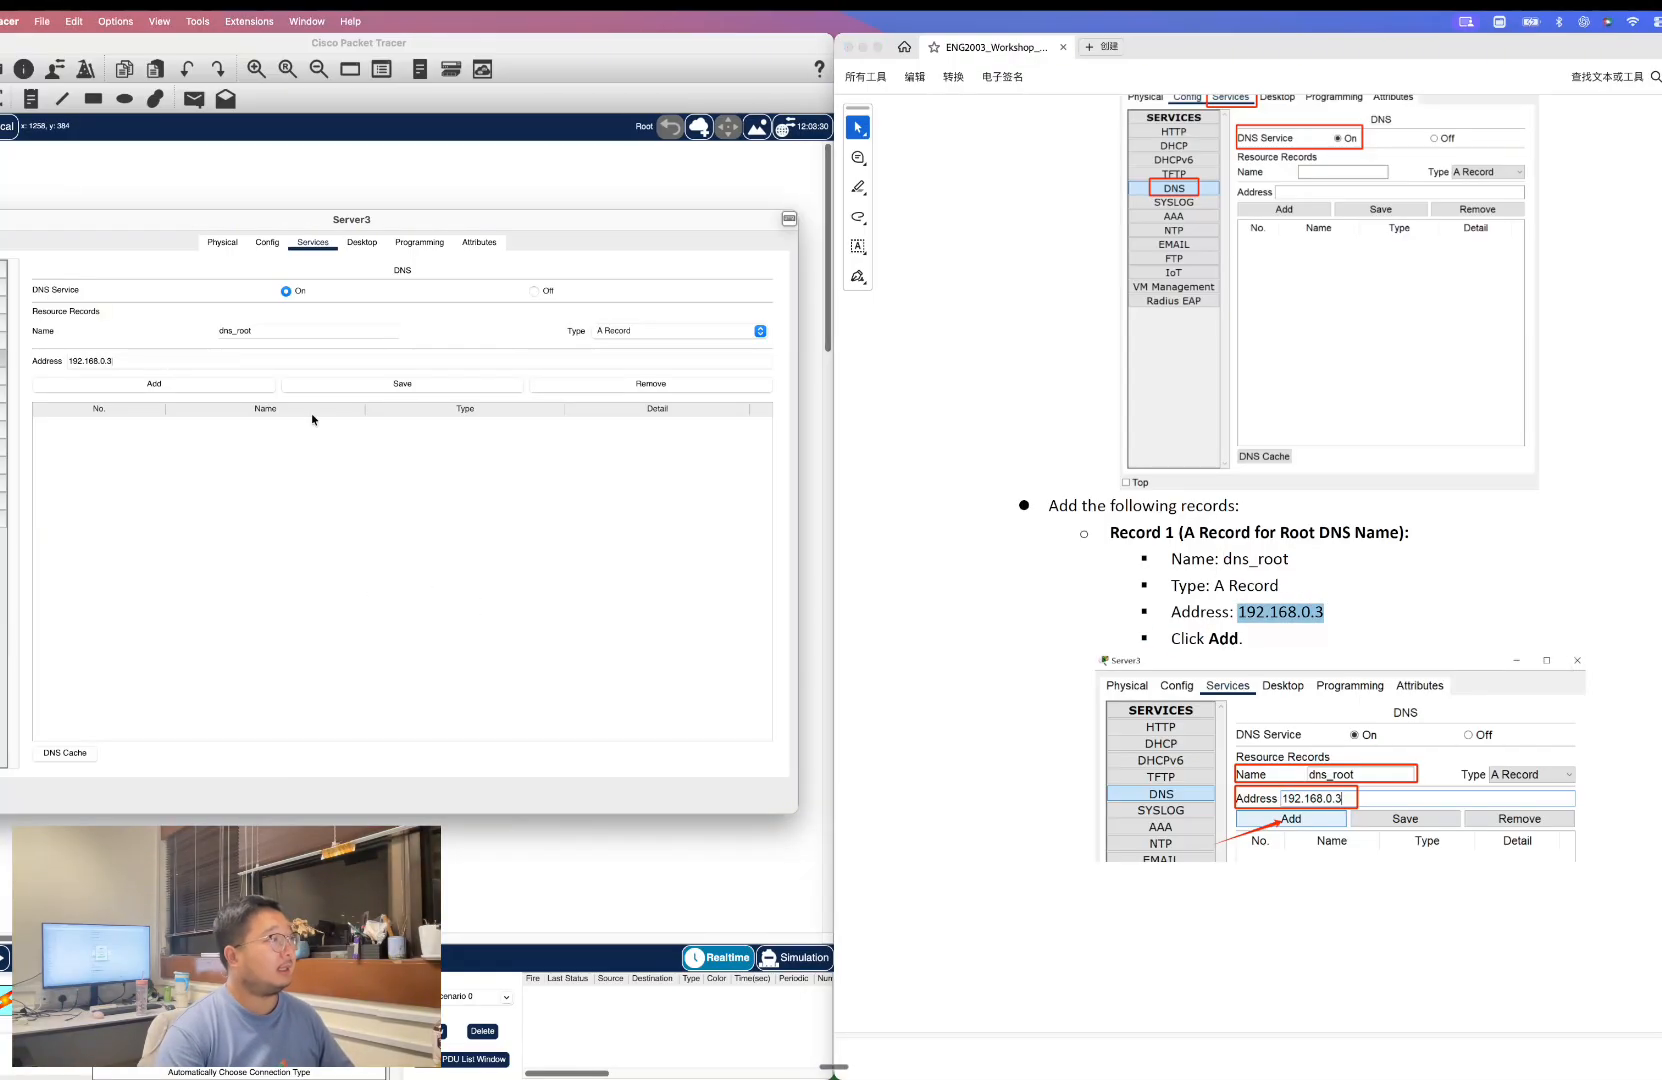
left_click(147, 386)
Add an NS record on Server3 with name "." and server name dns_root.
scroll(1226, 556, "down", 5)
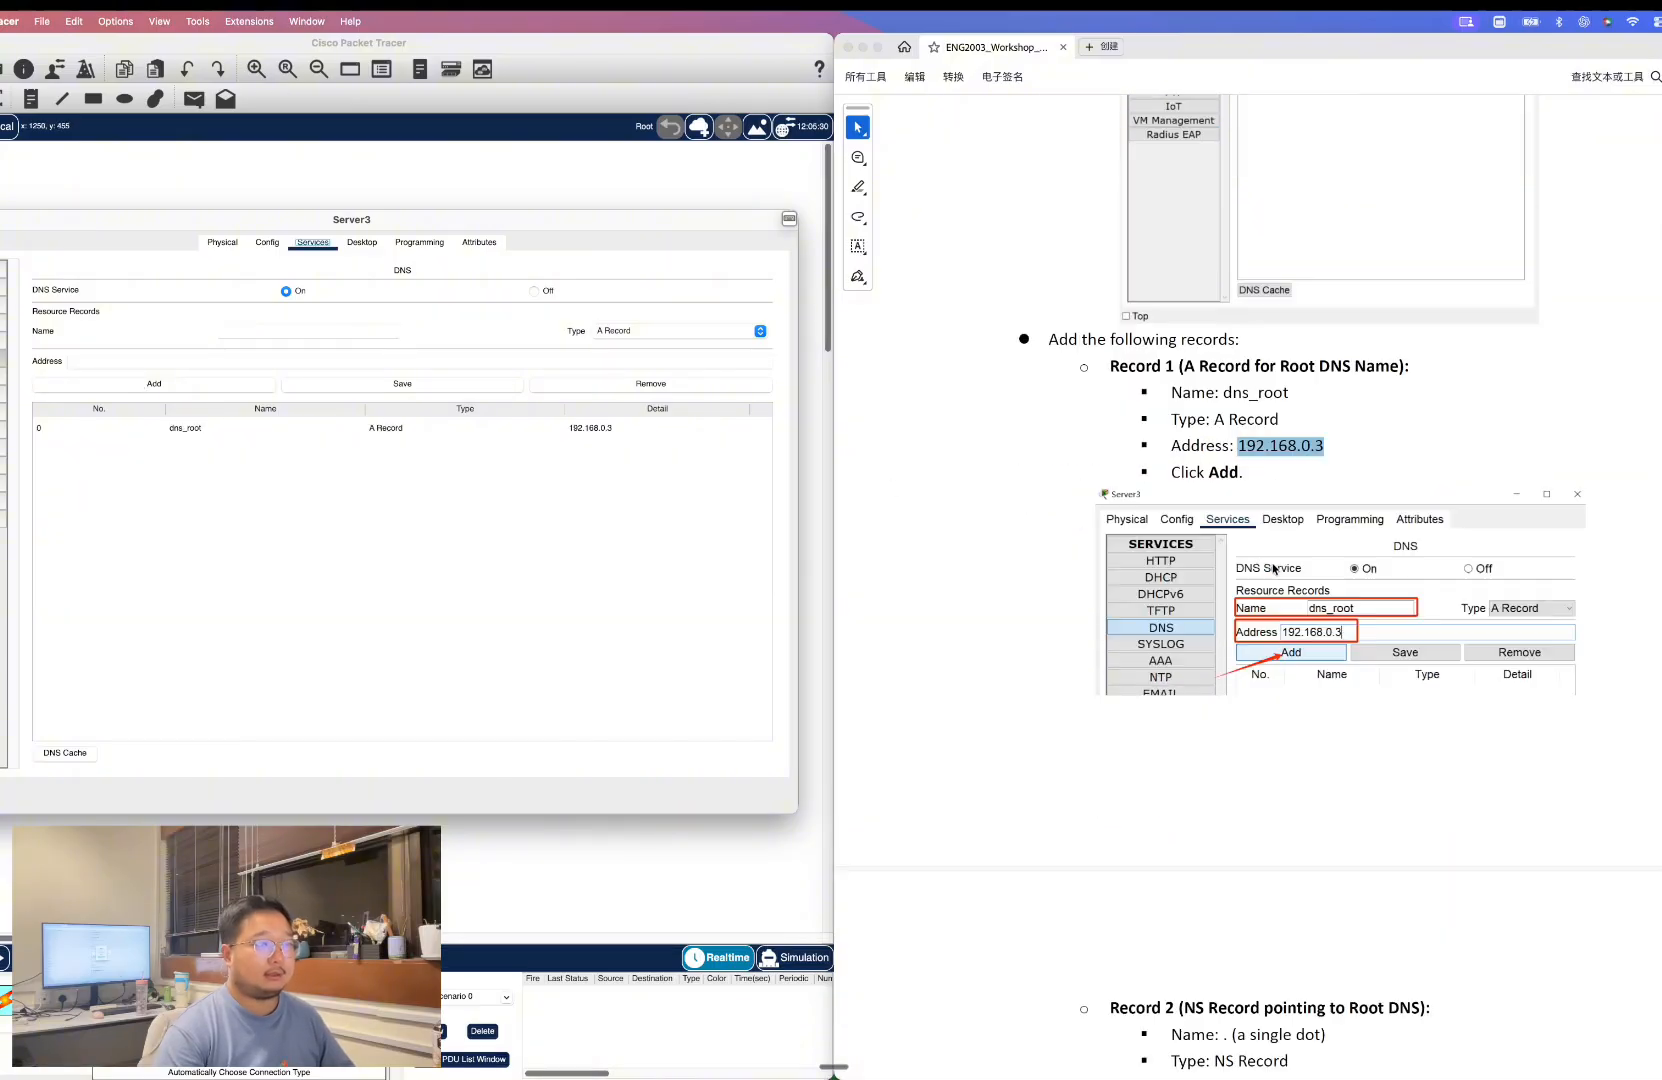
scroll(1272, 565, "down", 2)
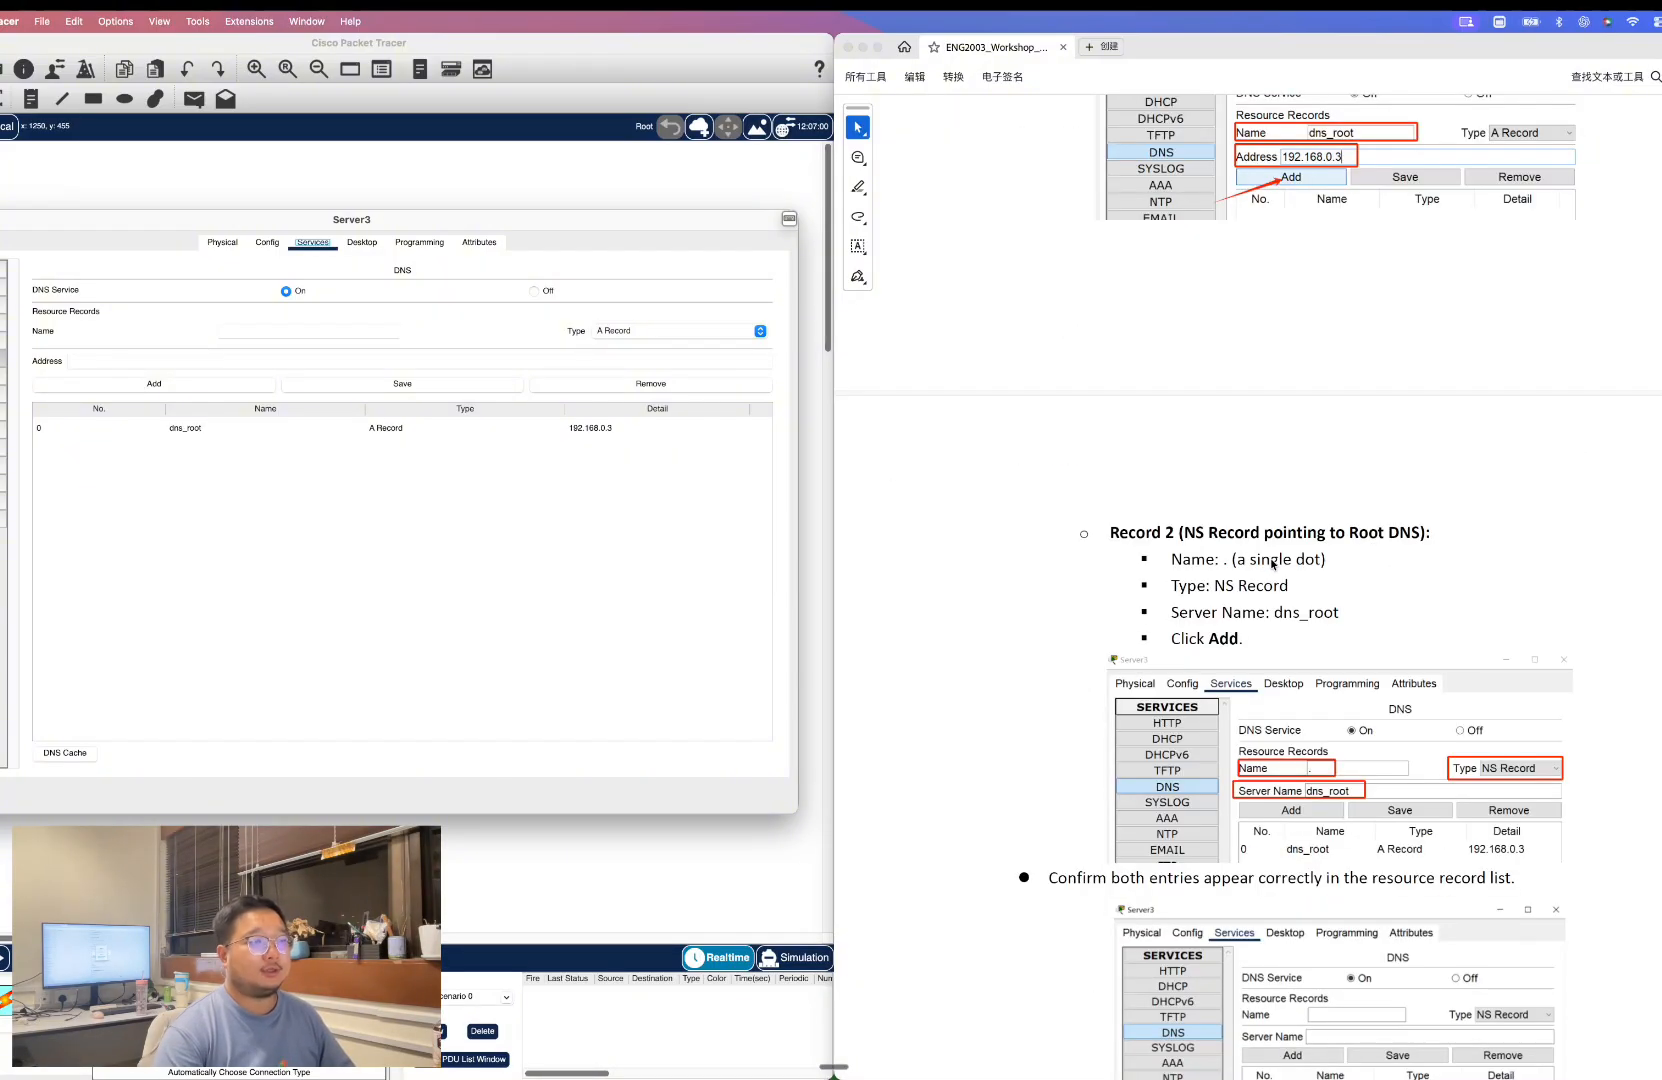
left_click(357, 333)
type(".")
left_click(625, 330)
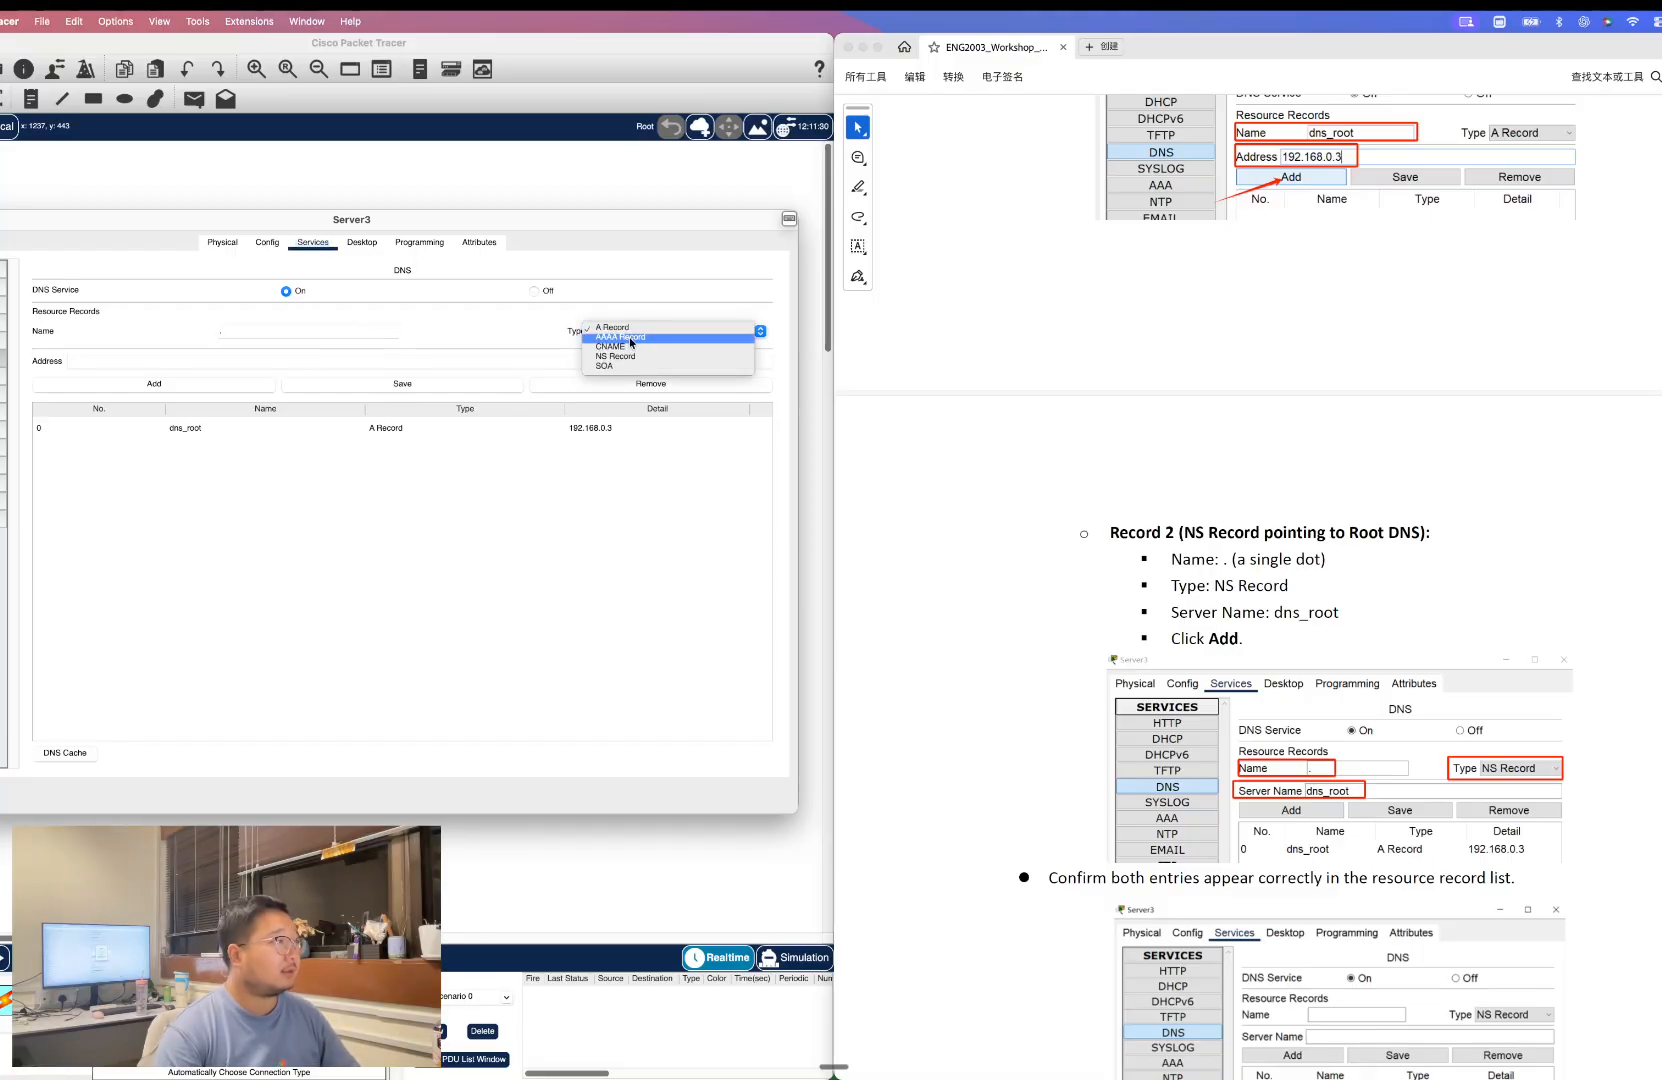
left_click(592, 357)
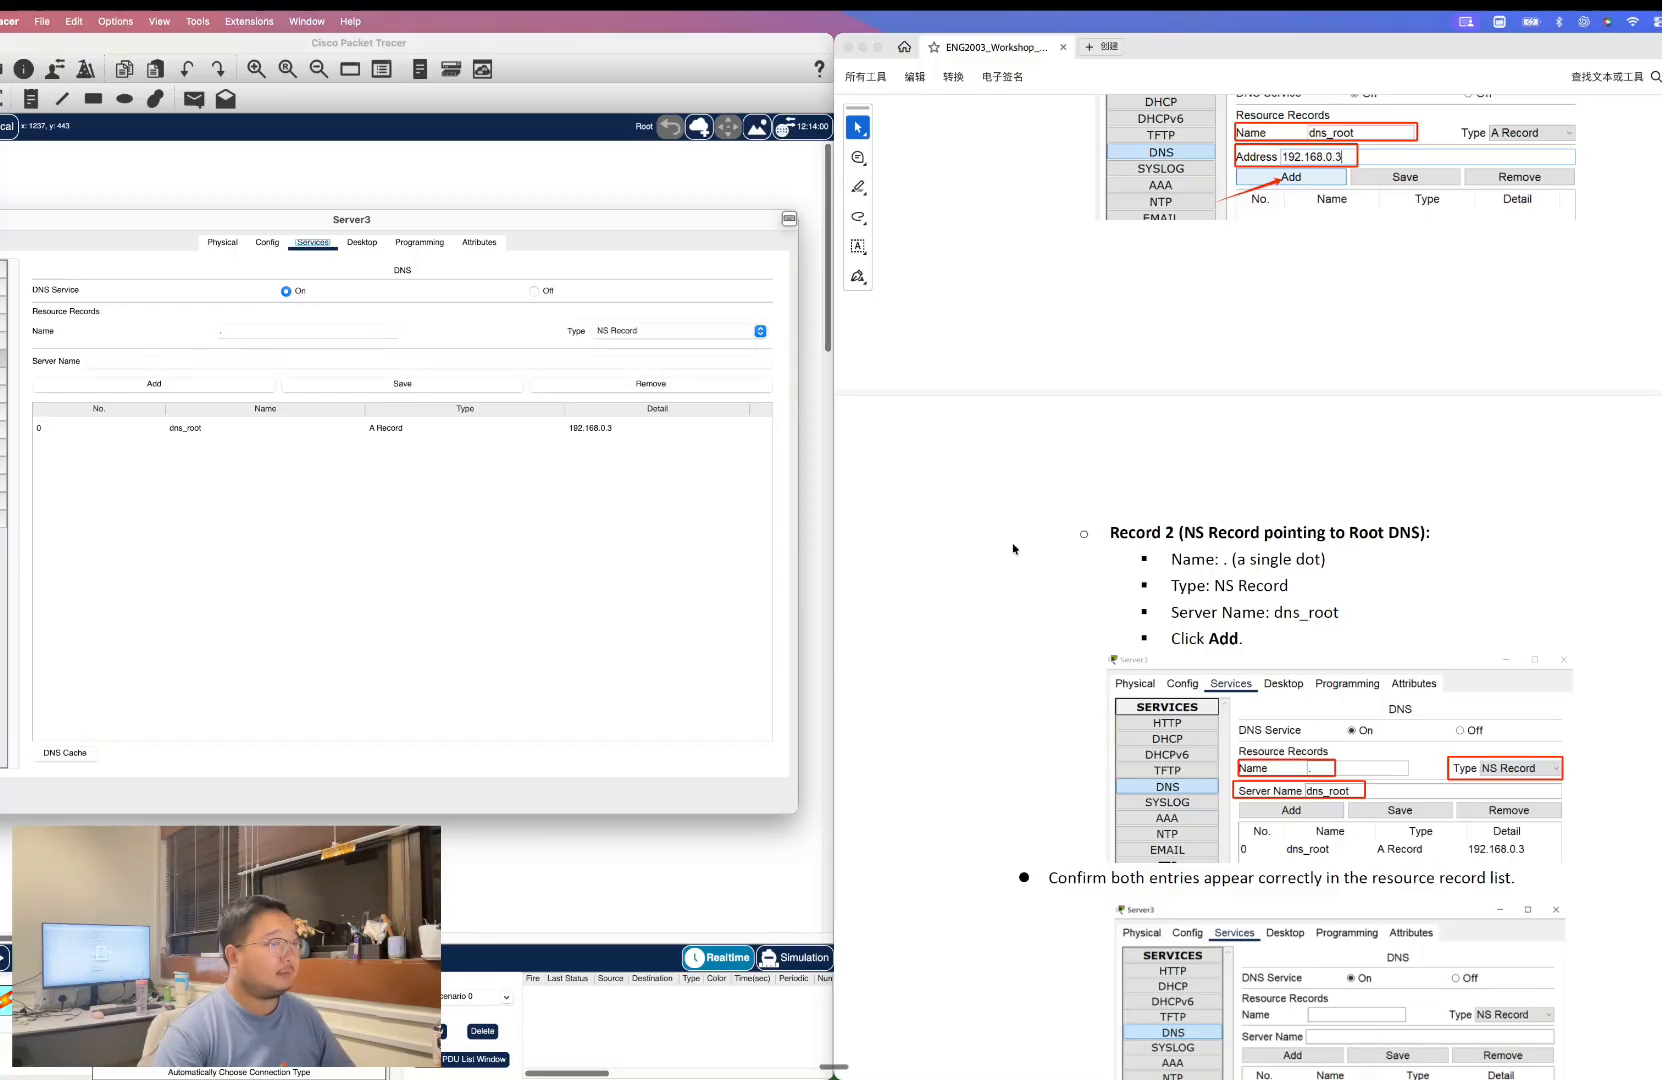
left_click(1276, 613)
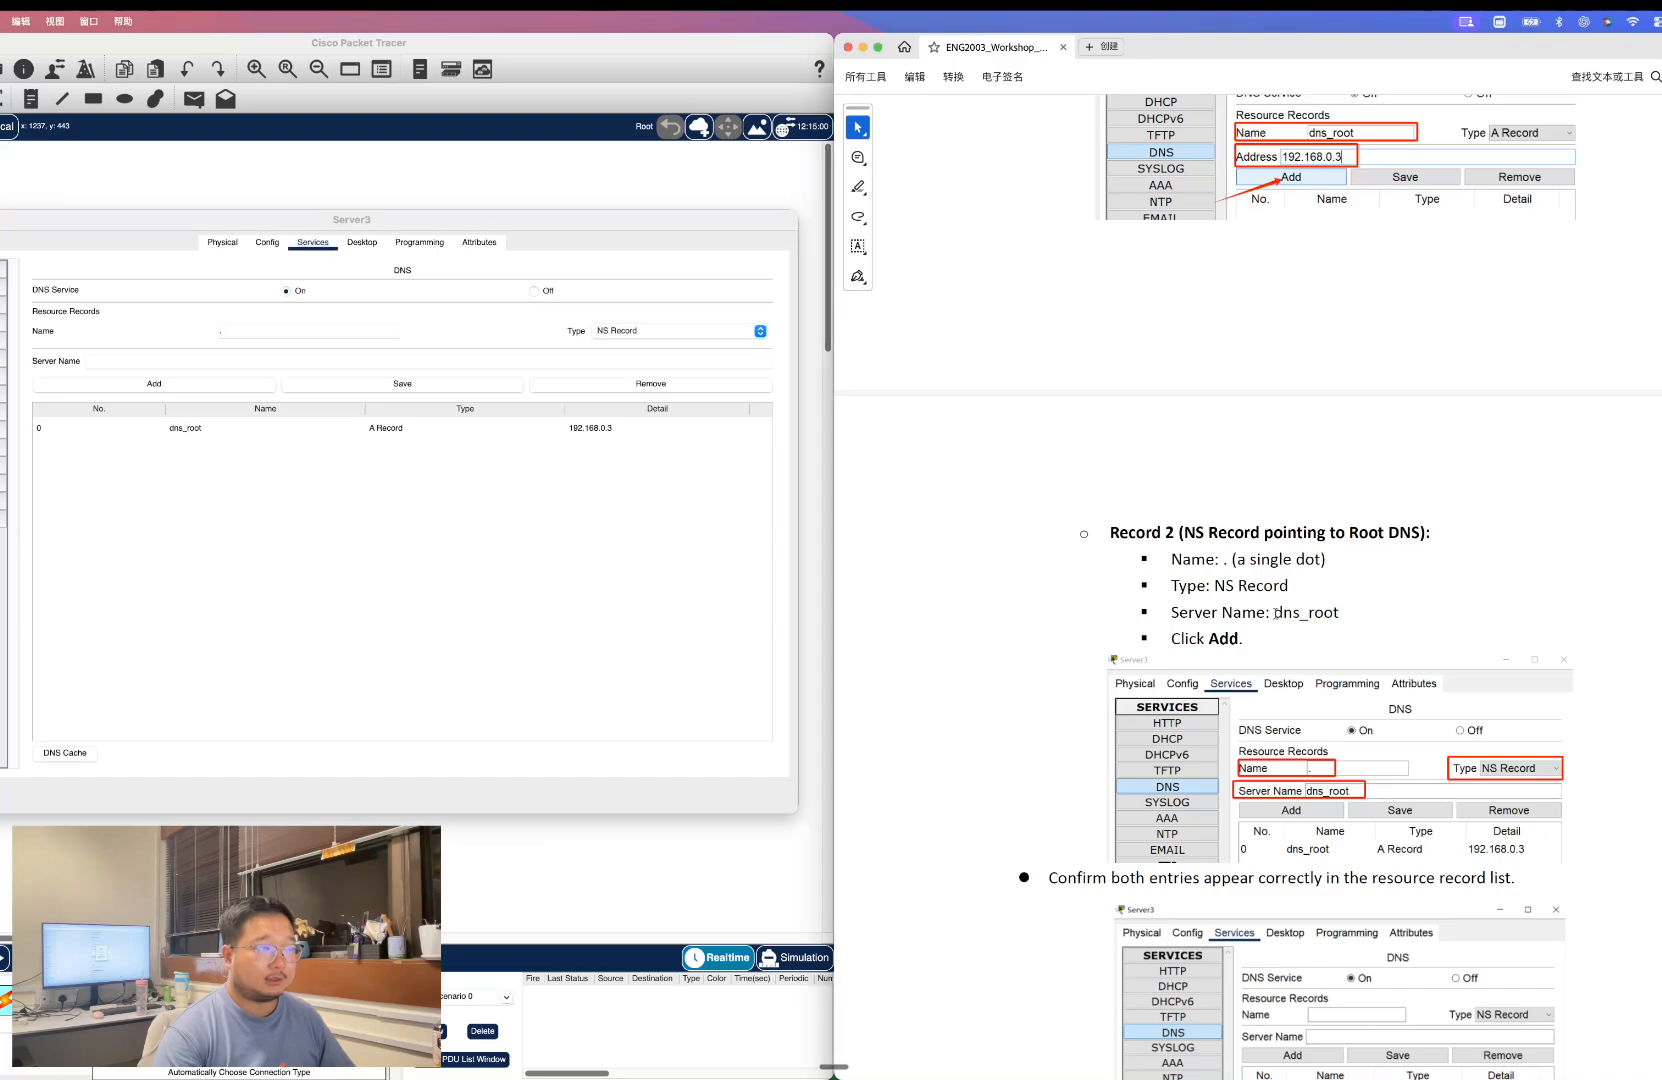
left_click_drag(1276, 613, 1340, 613)
left_click(247, 362)
key("super+v")
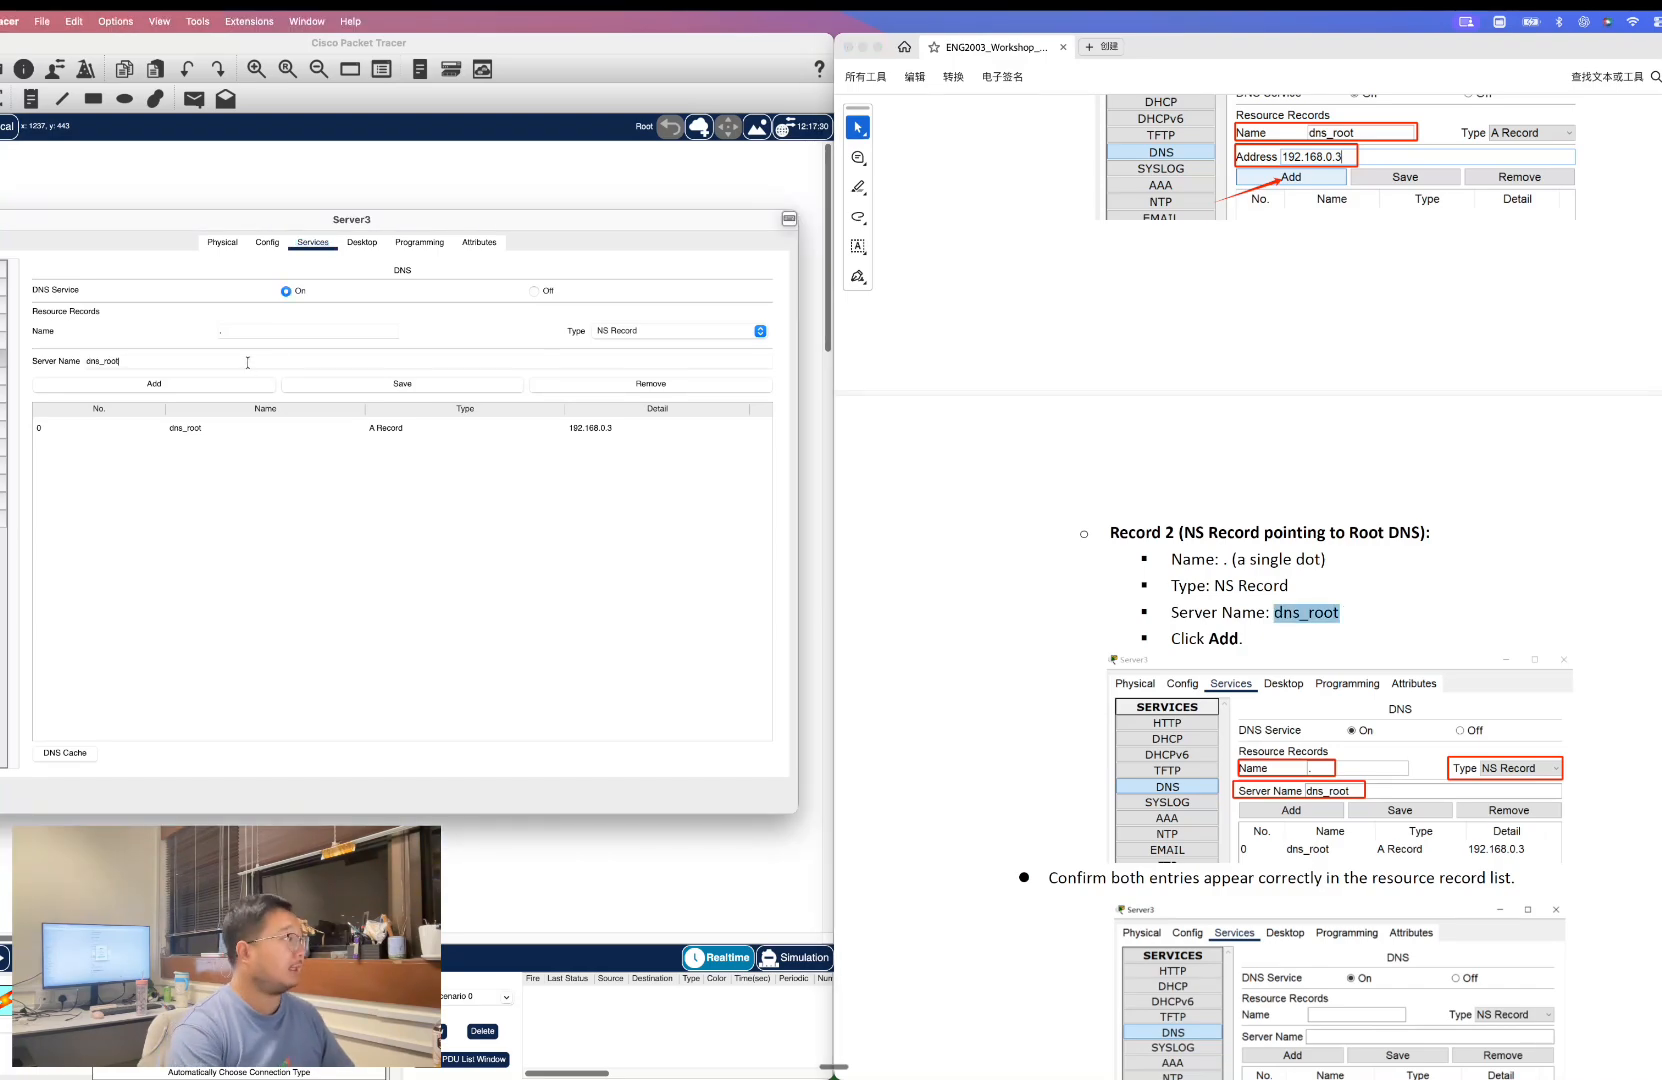
left_click(237, 382)
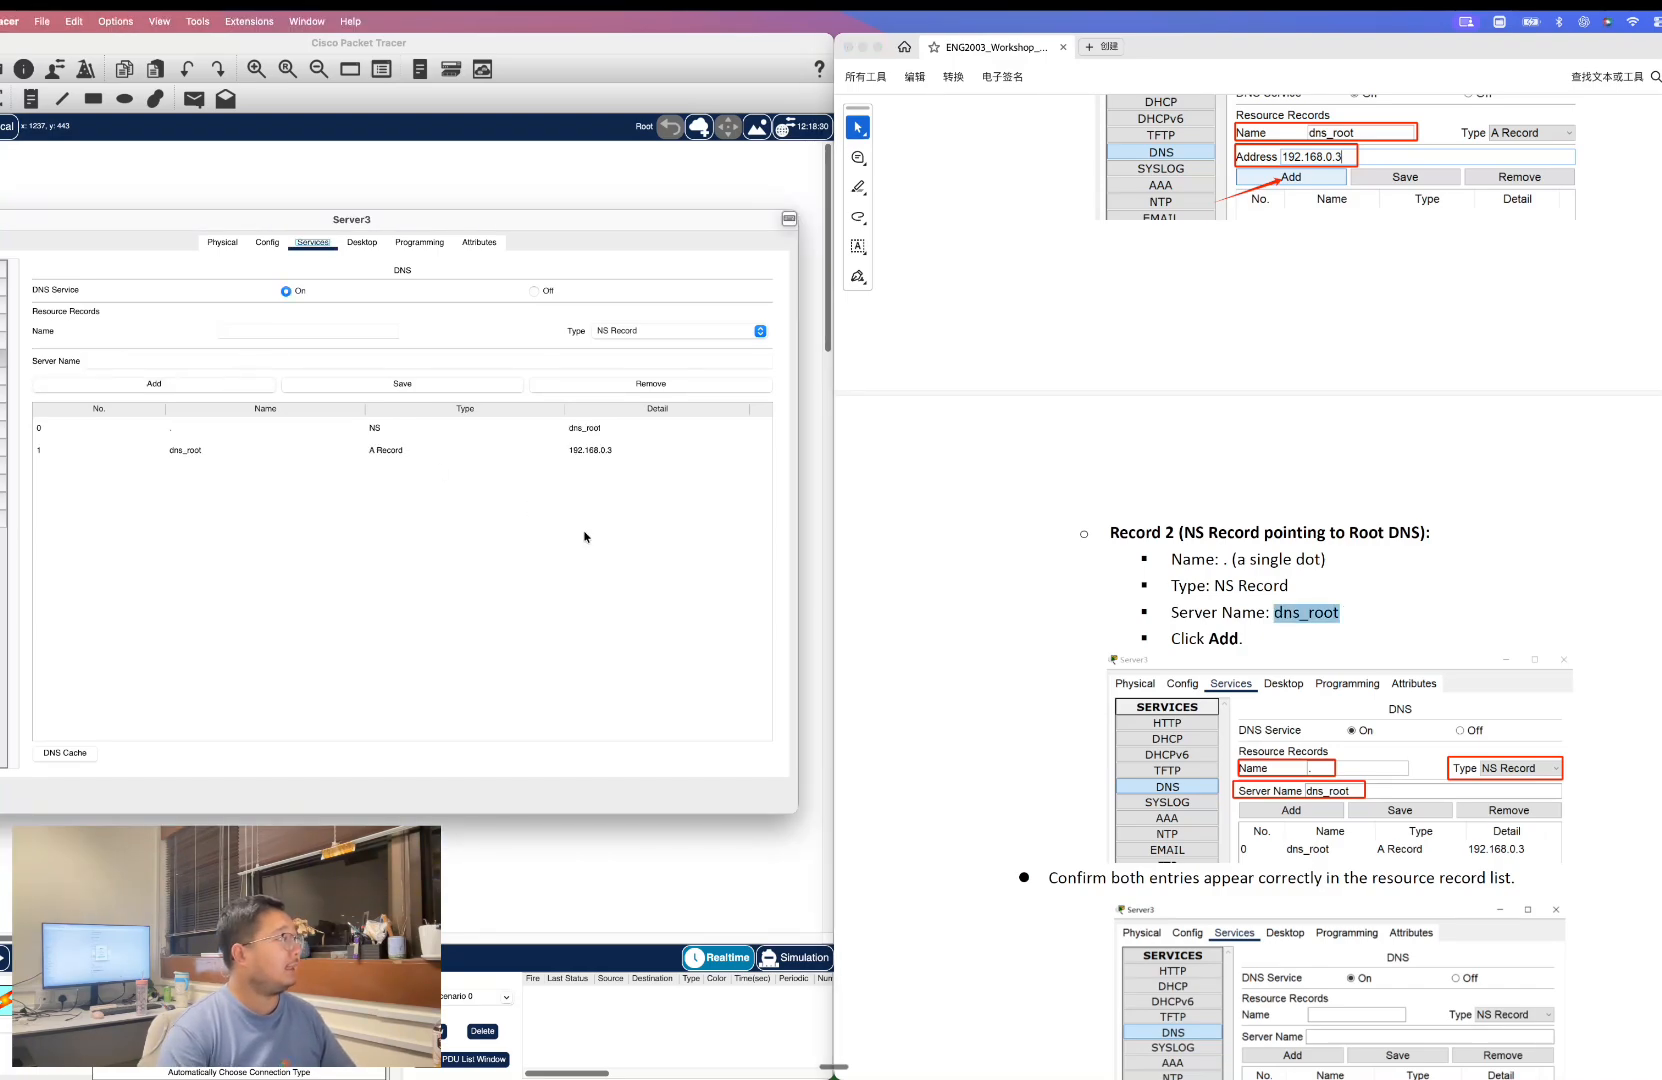
Open Server0's DNS service settings and turn the DNS service on.
scroll(1122, 572, "down", 4)
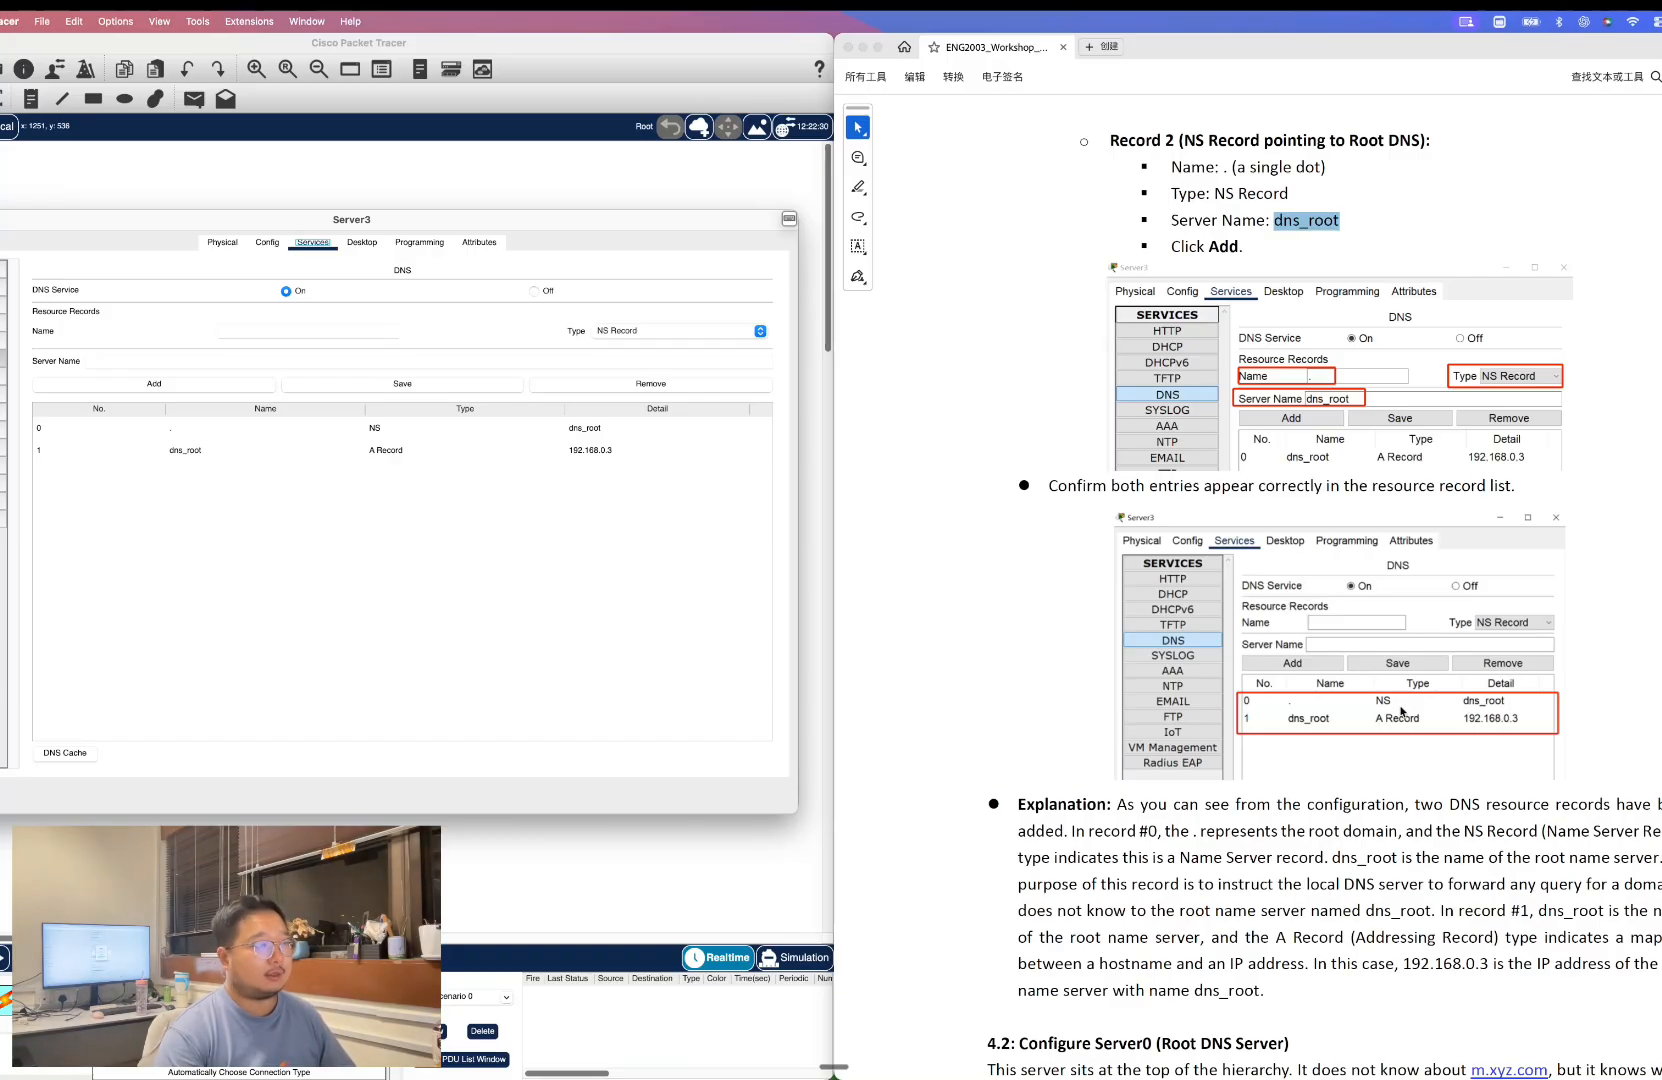
scroll(1401, 712, "down", 2)
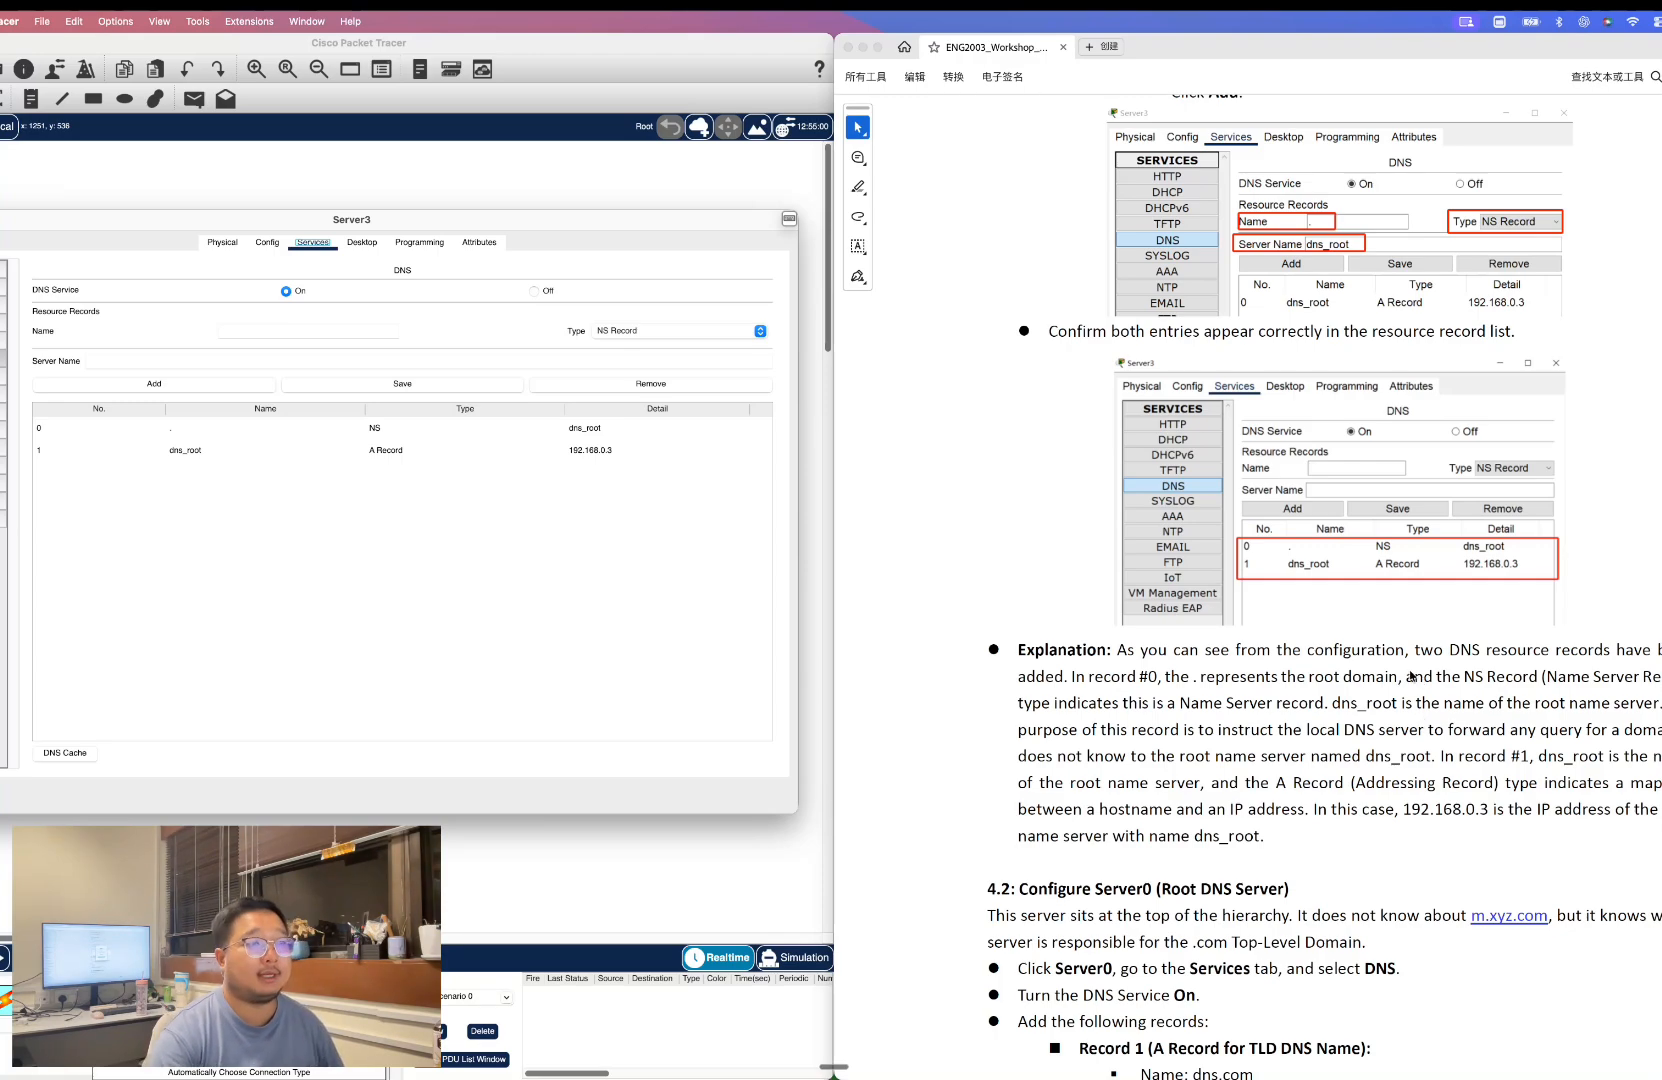
scroll(1412, 676, "down", 4)
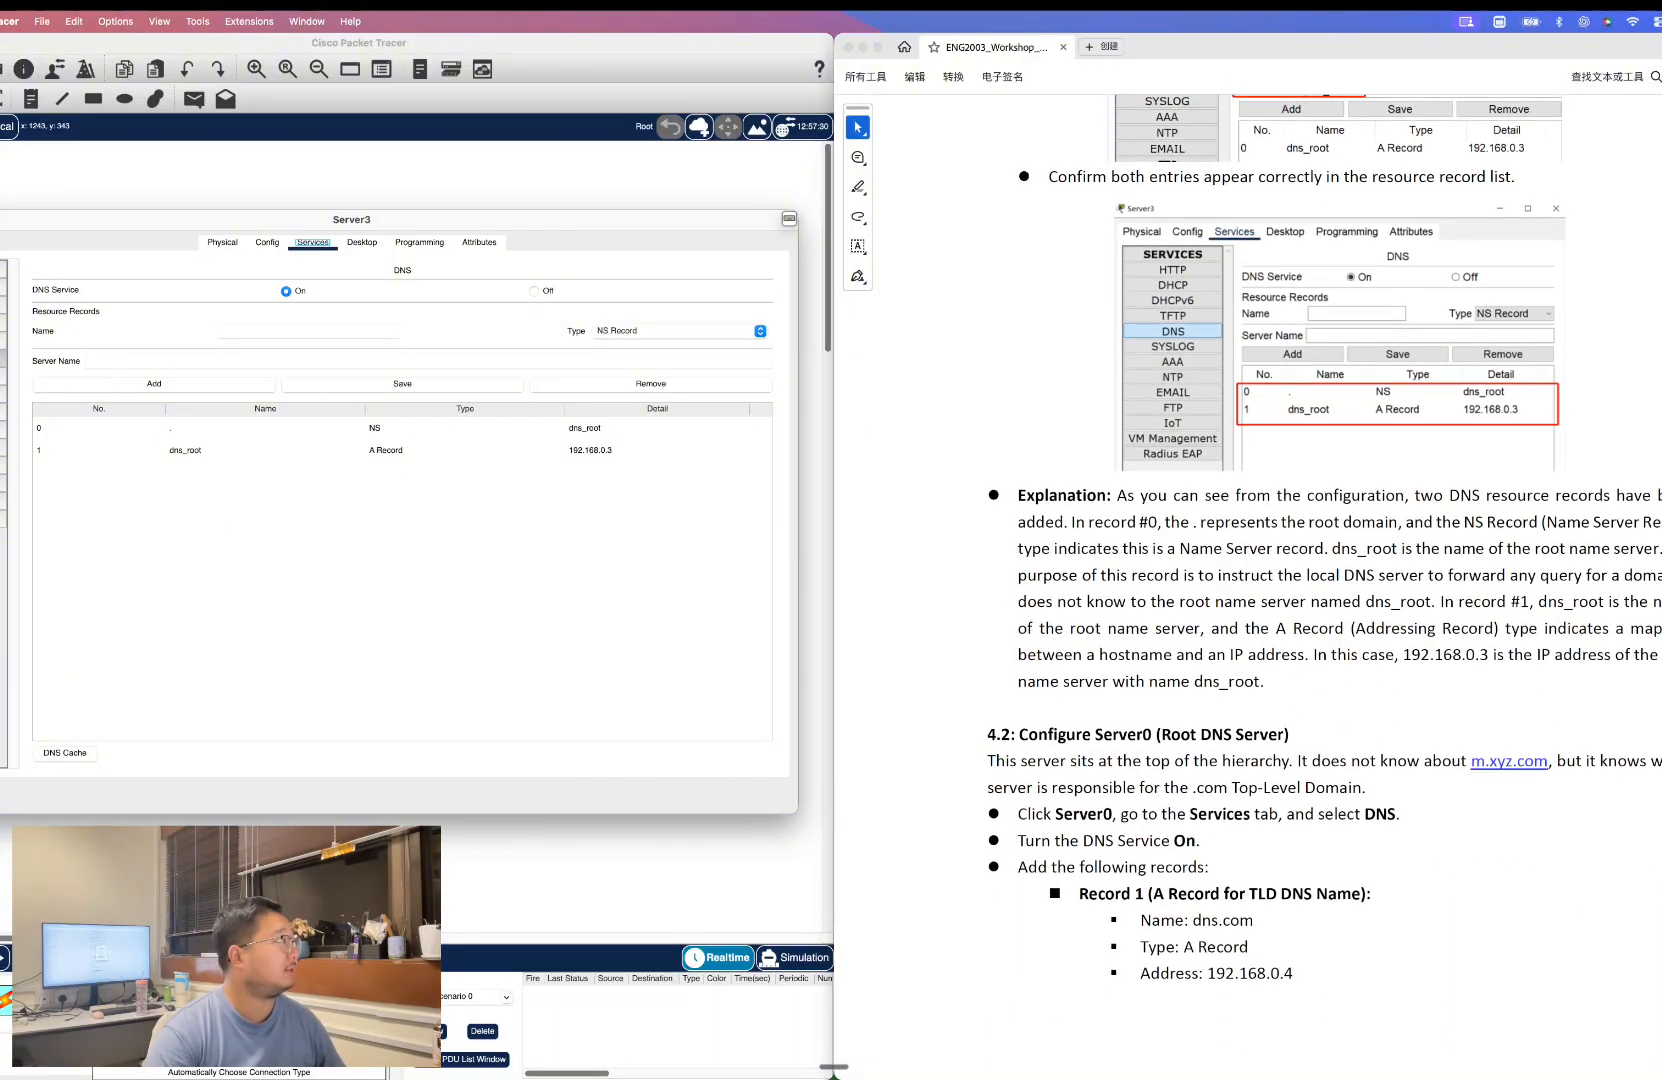
left_click(0, 219)
scroll(1336, 714, "down", 4)
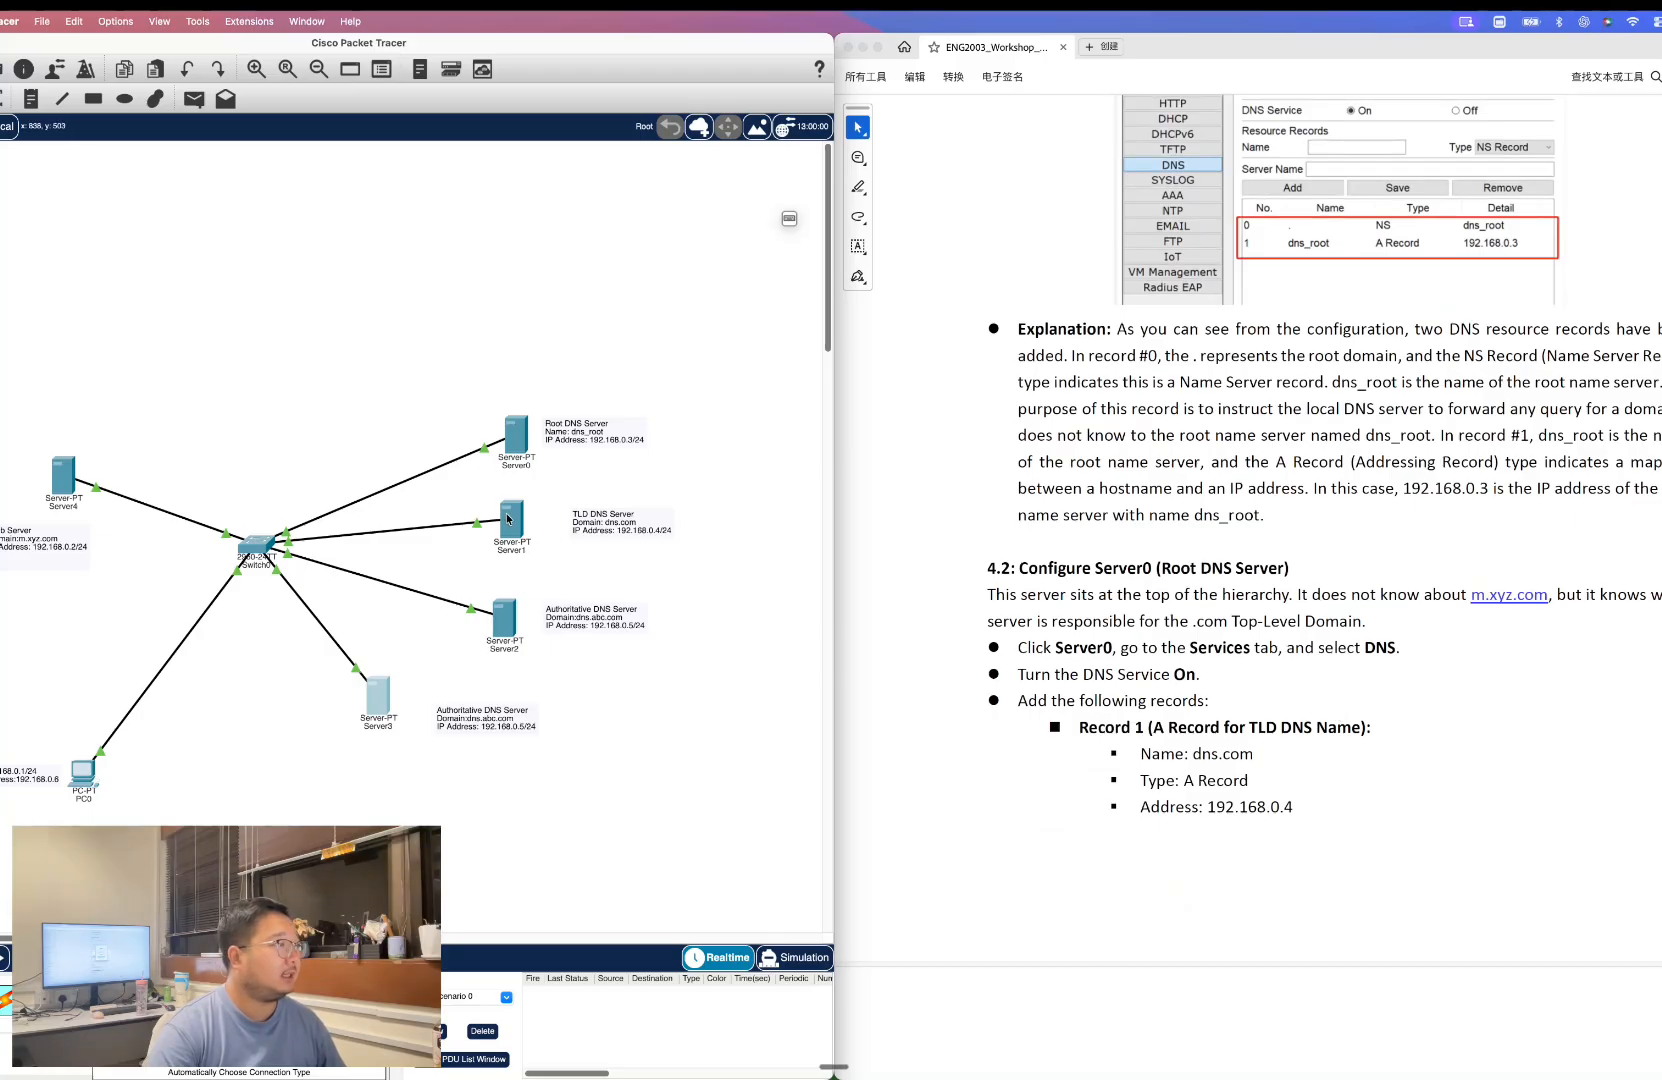
left_click(507, 448)
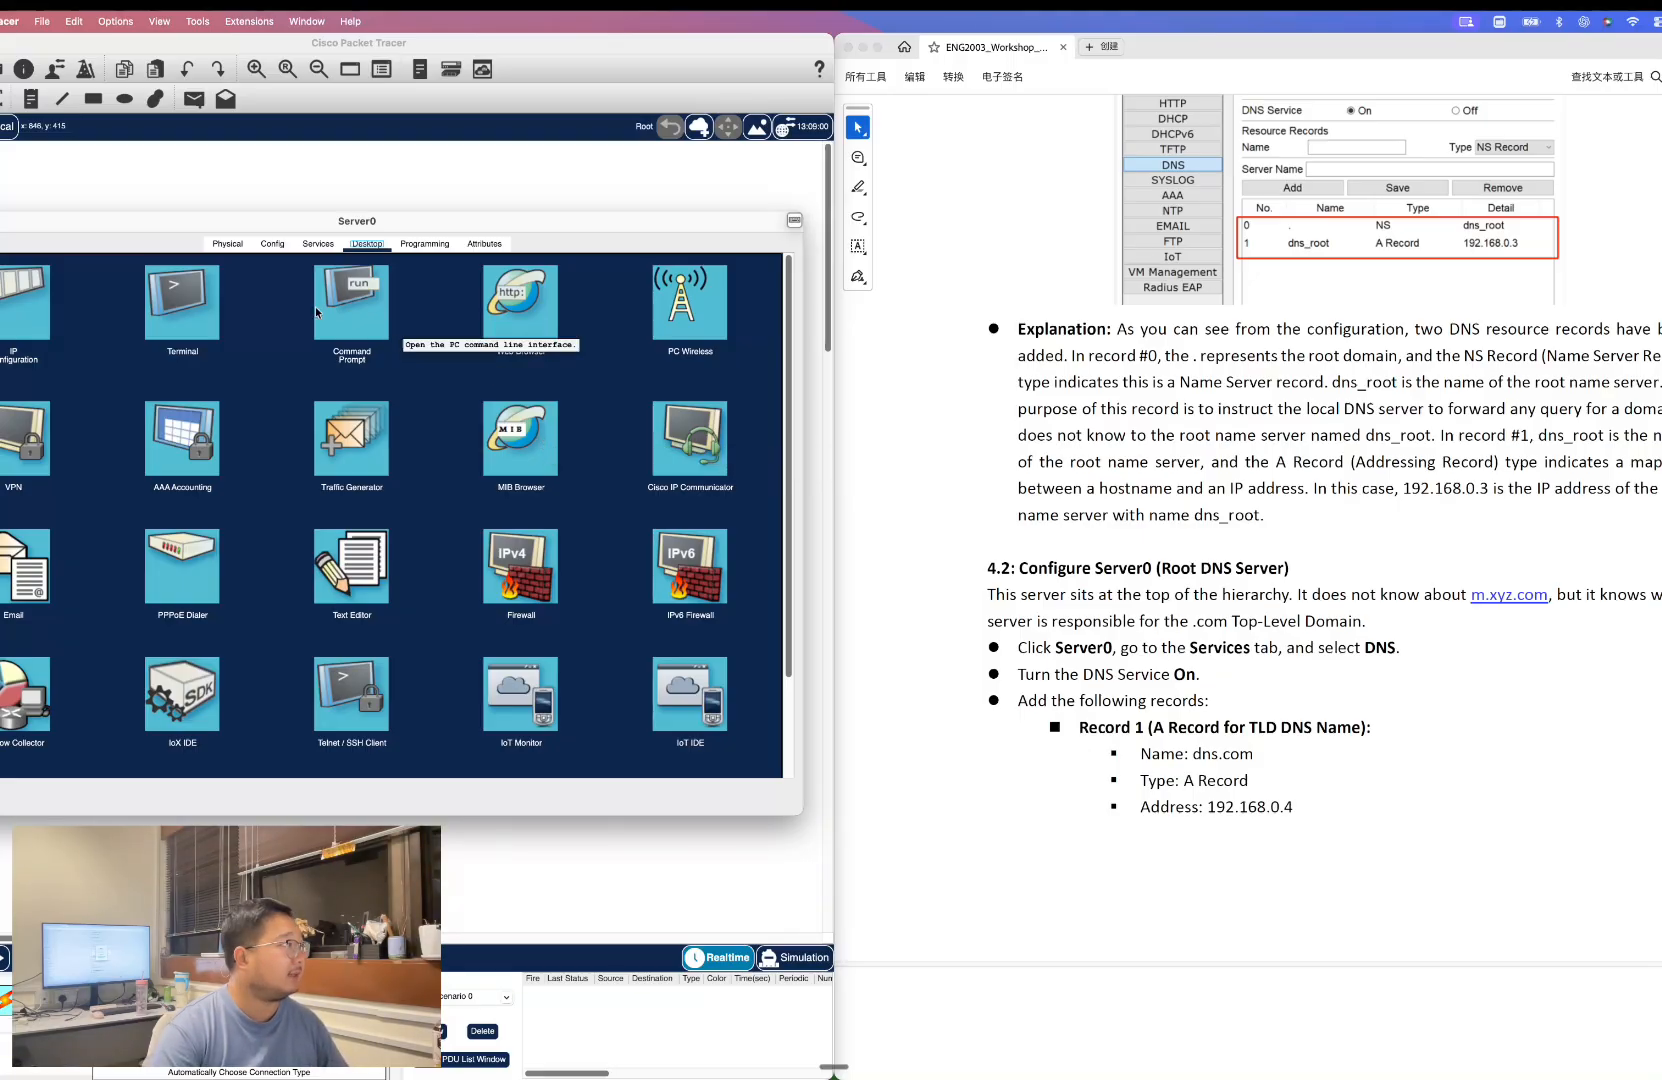
left_click(322, 246)
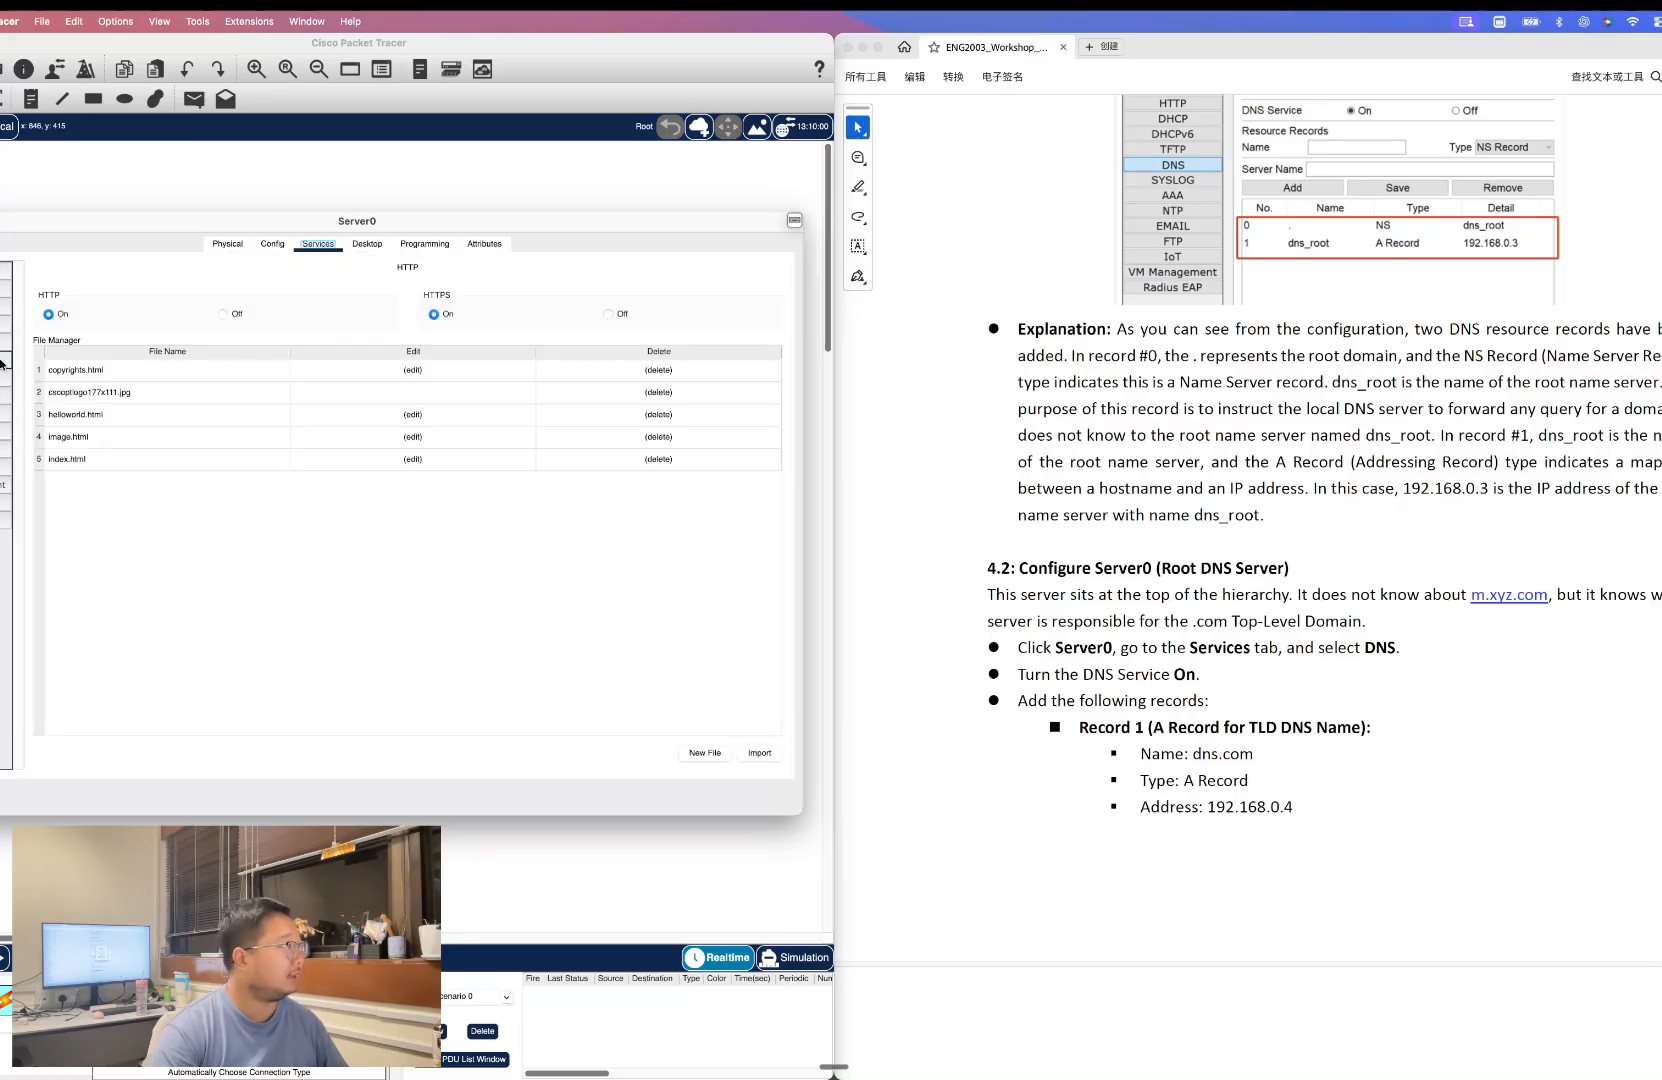
left_click(6, 361)
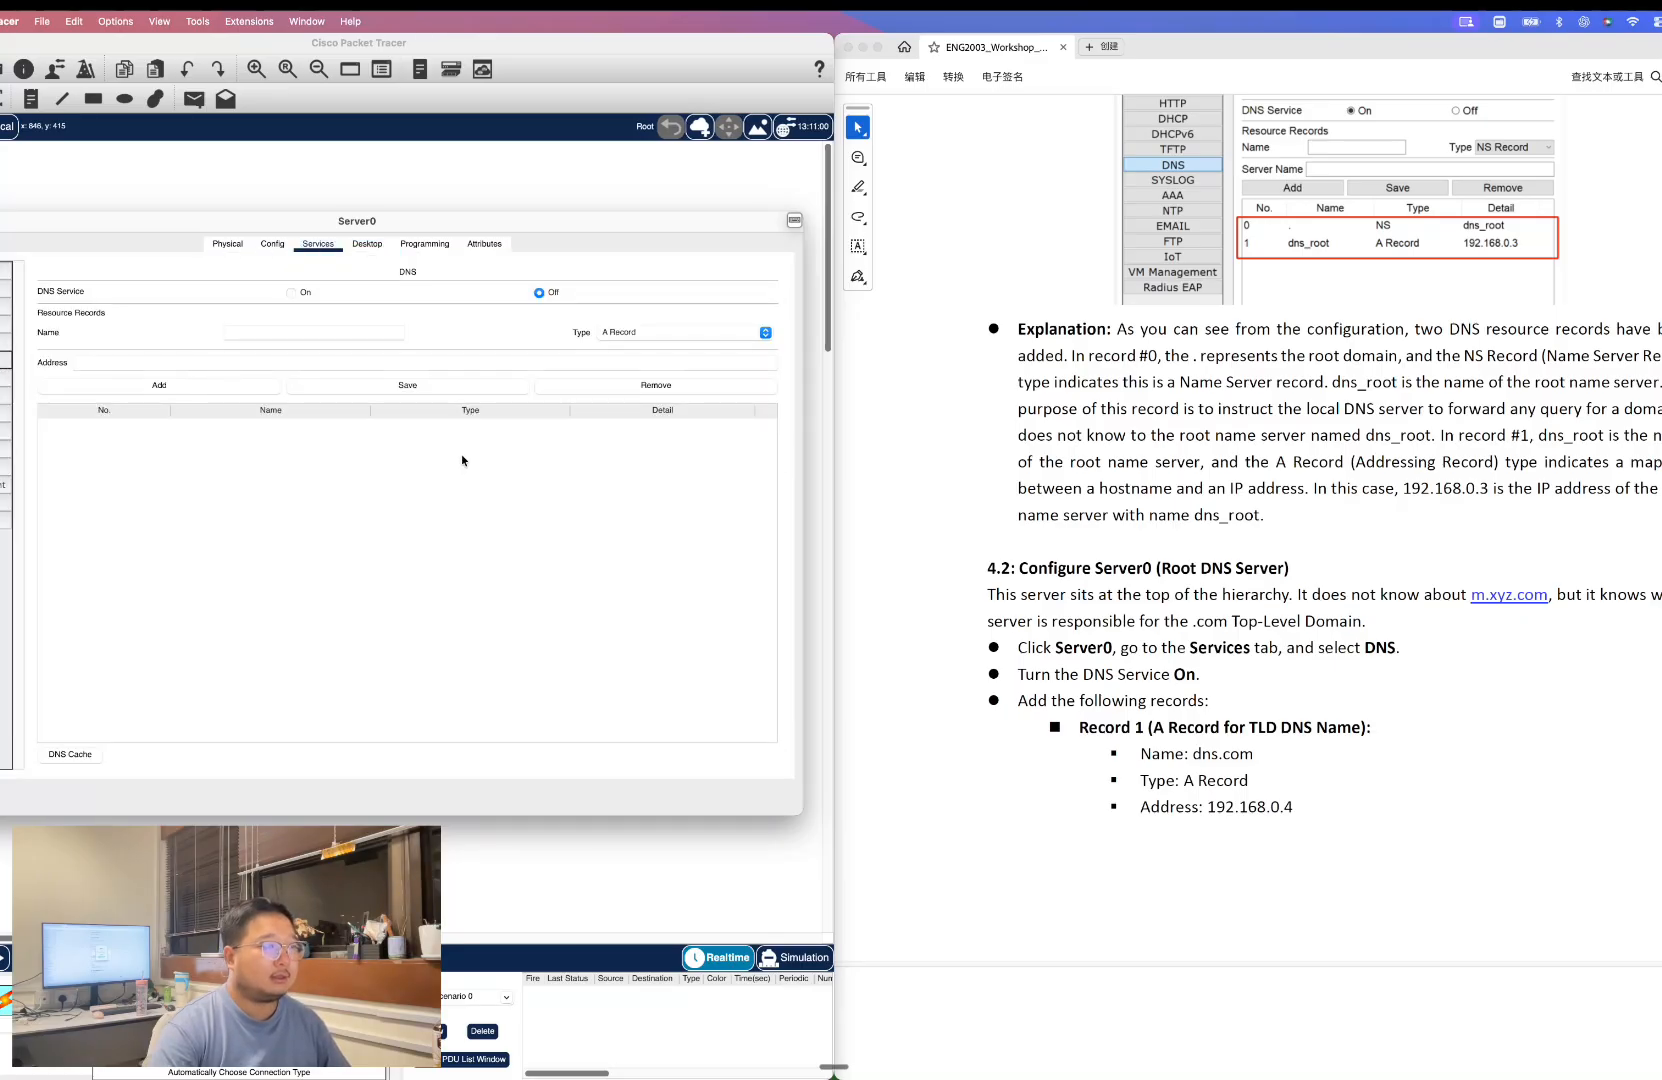
left_click(309, 293)
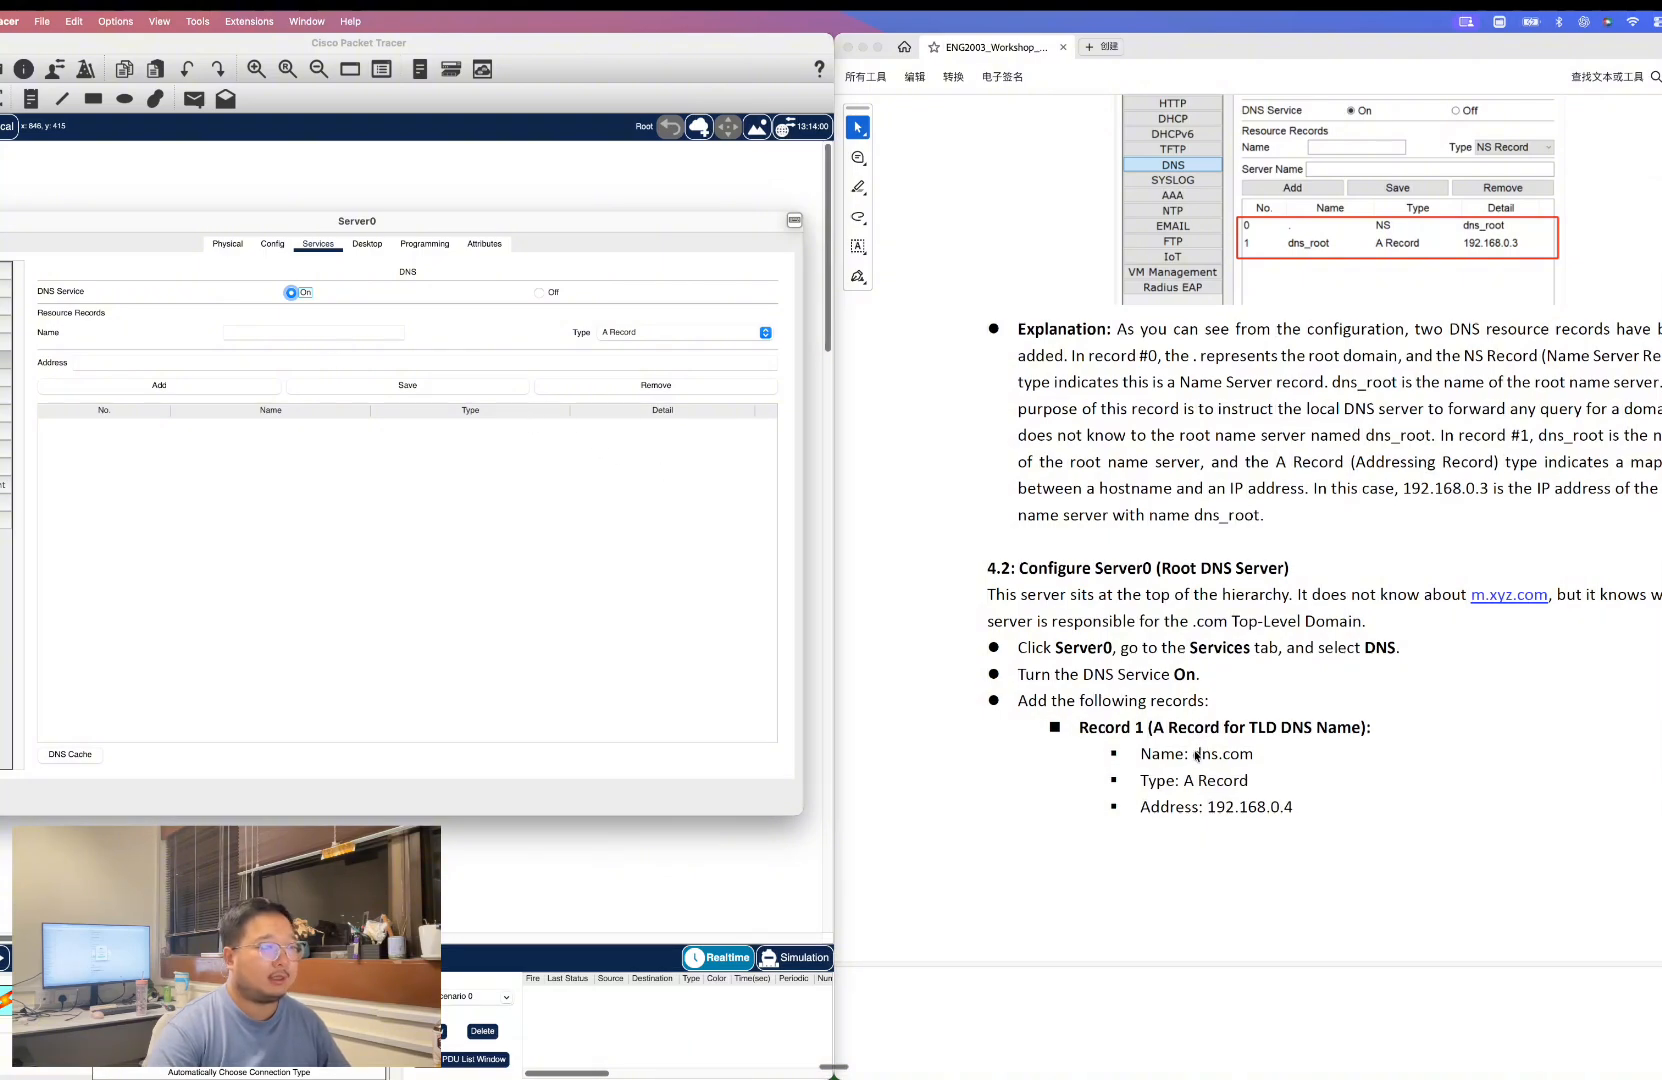
Add an A record on Server0 named dns.com with address 192.168.0.4.
left_click_drag(1192, 753, 1254, 753)
key("super+c")
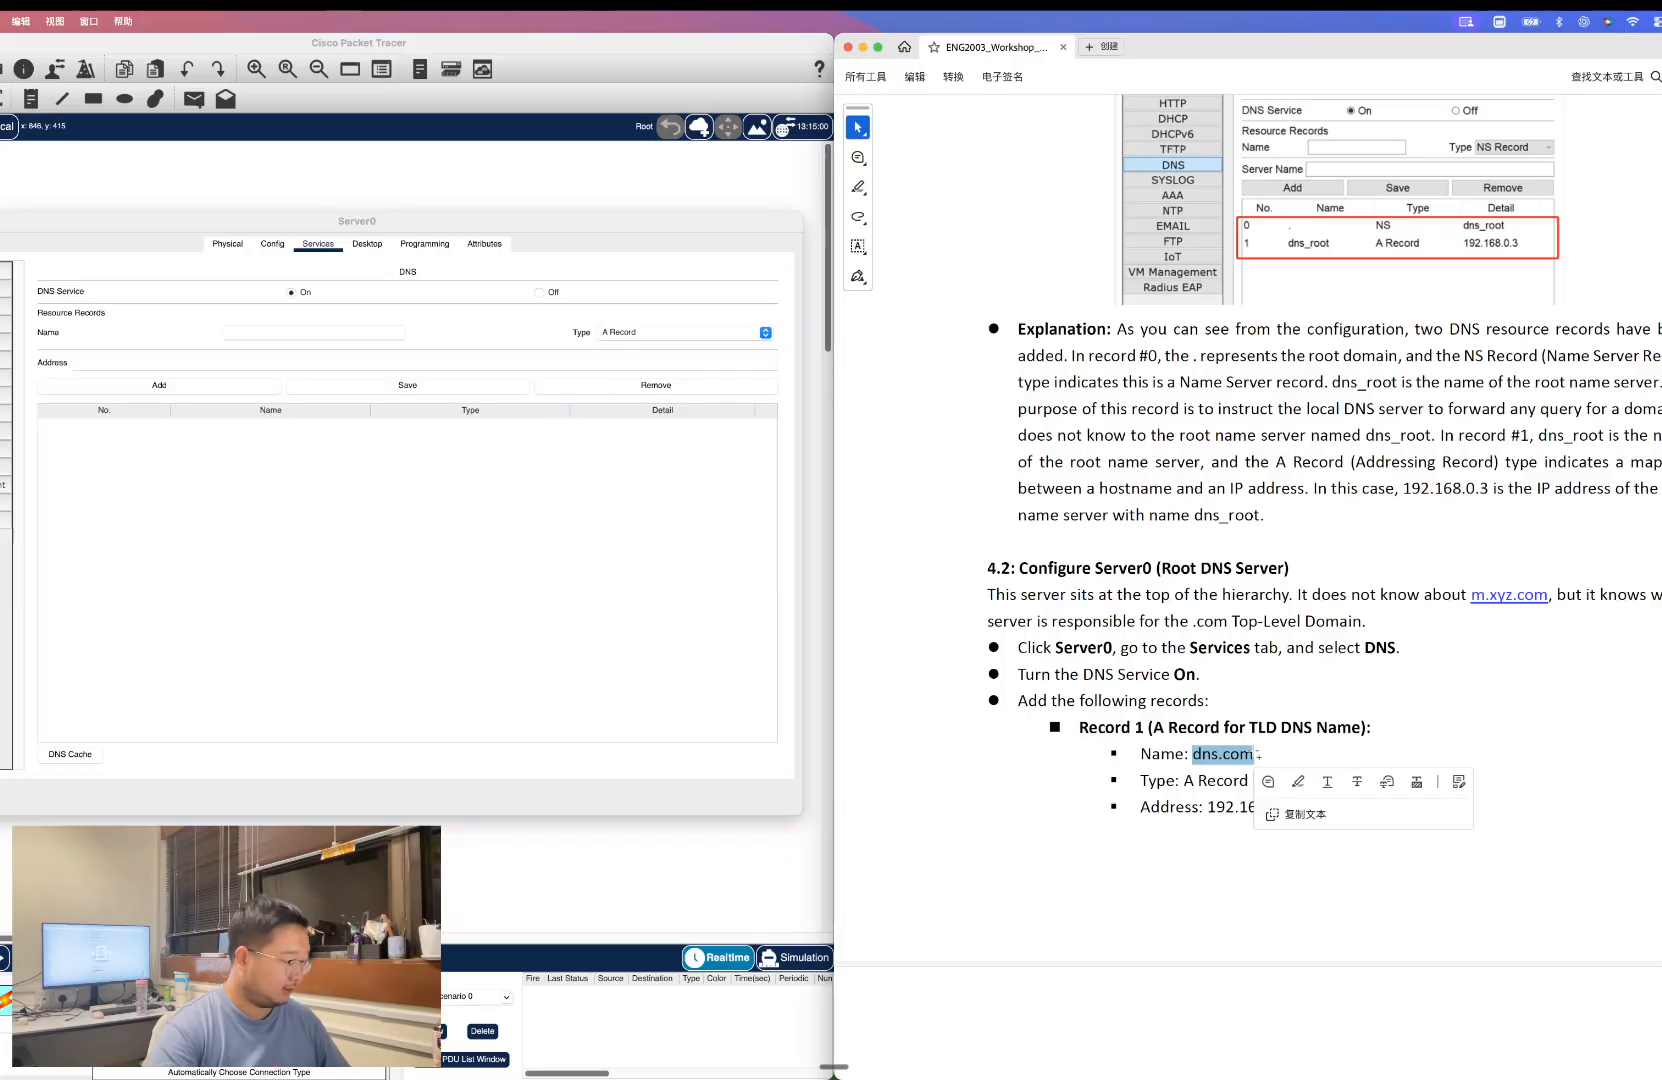
left_click(266, 330)
key("super+v")
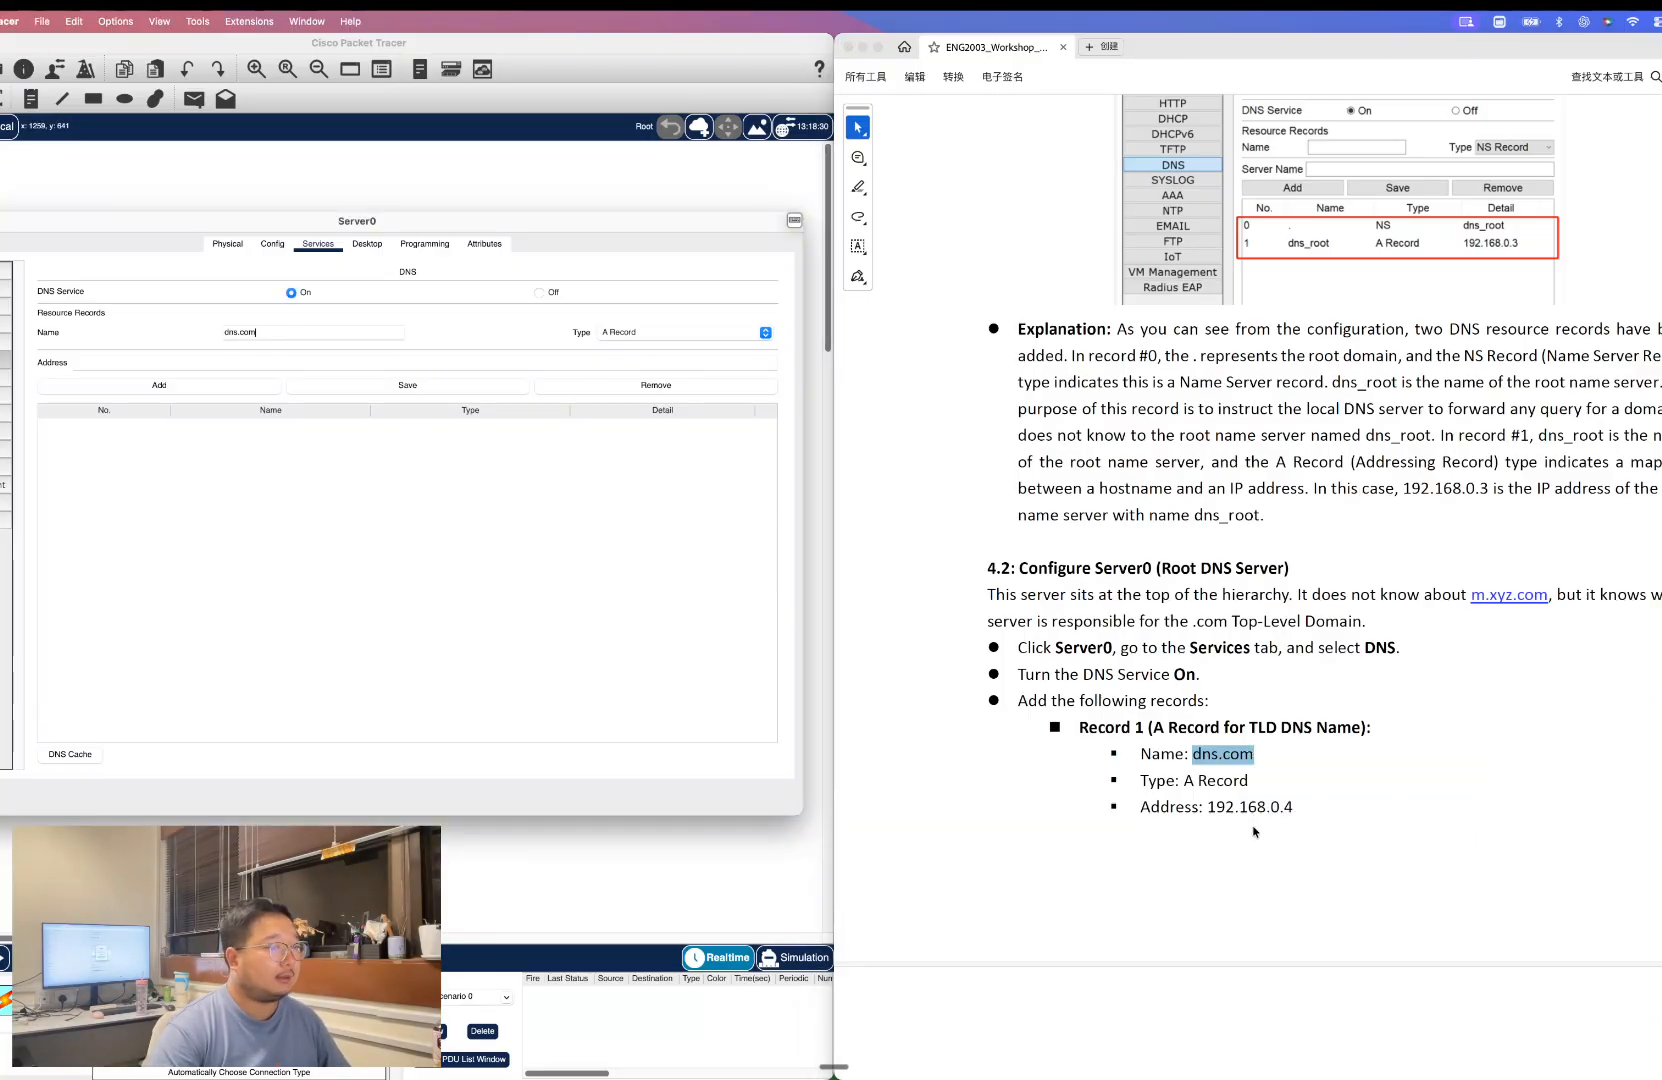
left_click(1227, 812)
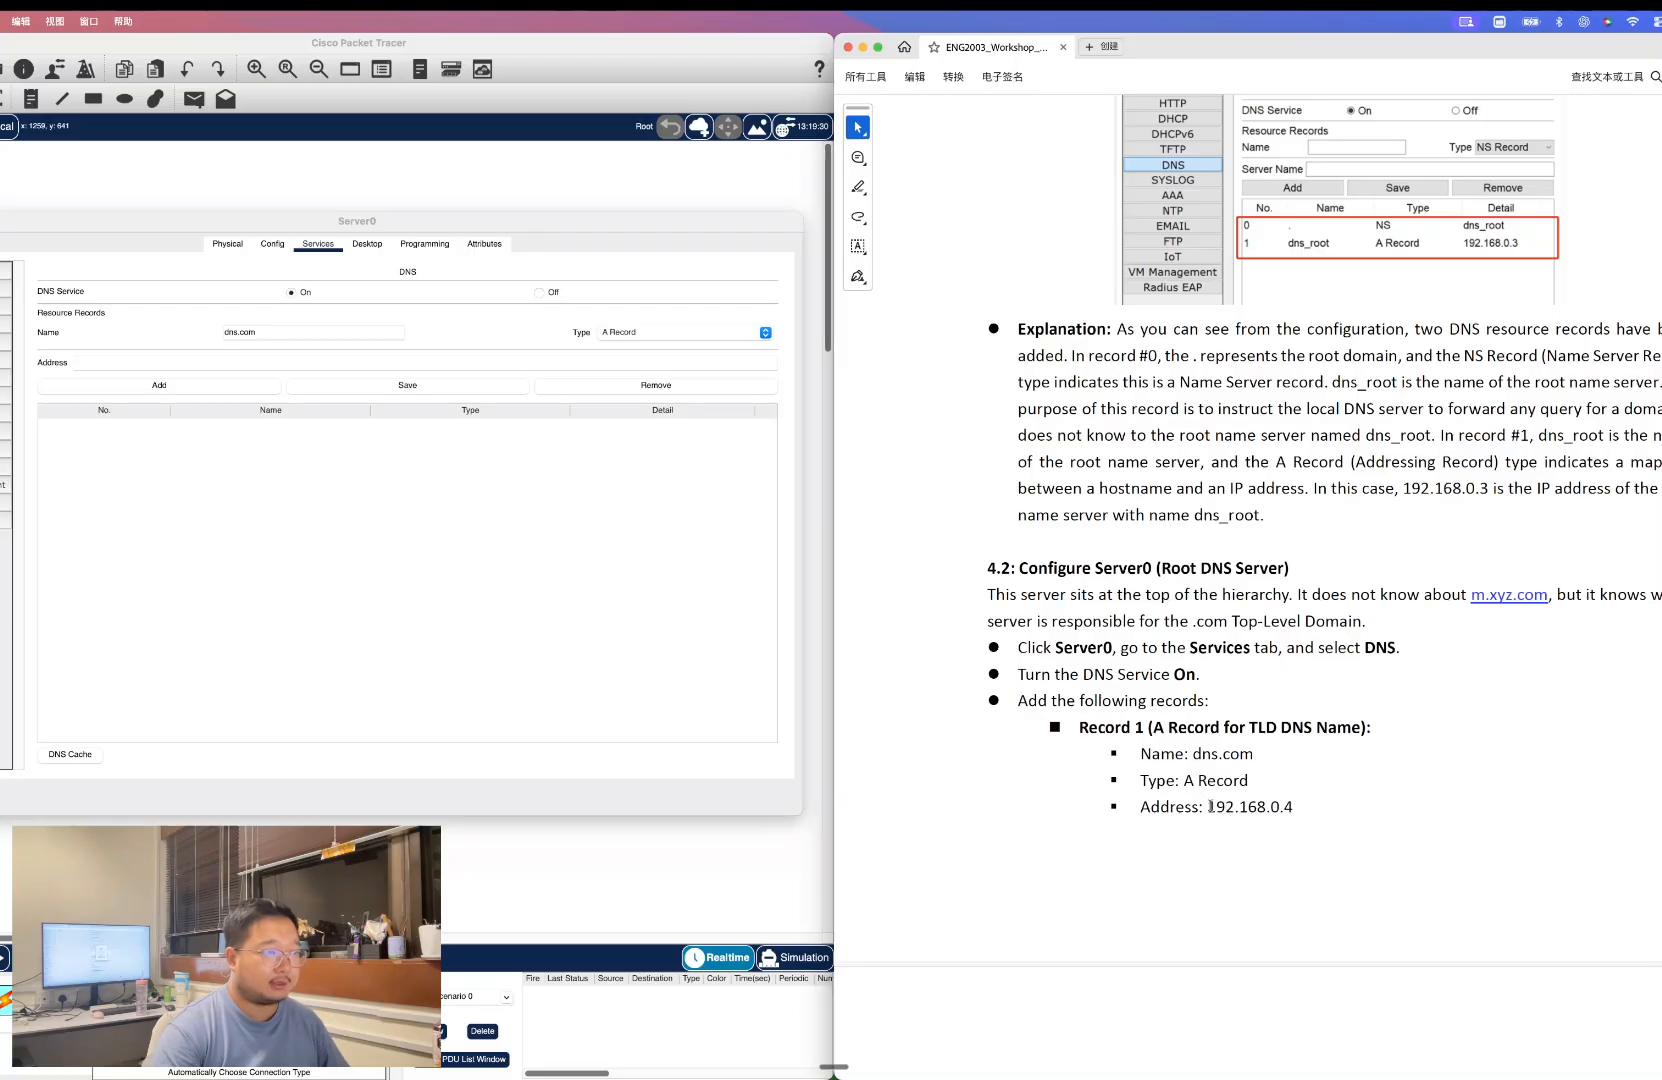
left_click_drag(1208, 806, 1295, 808)
key("super+c")
left_click(319, 356)
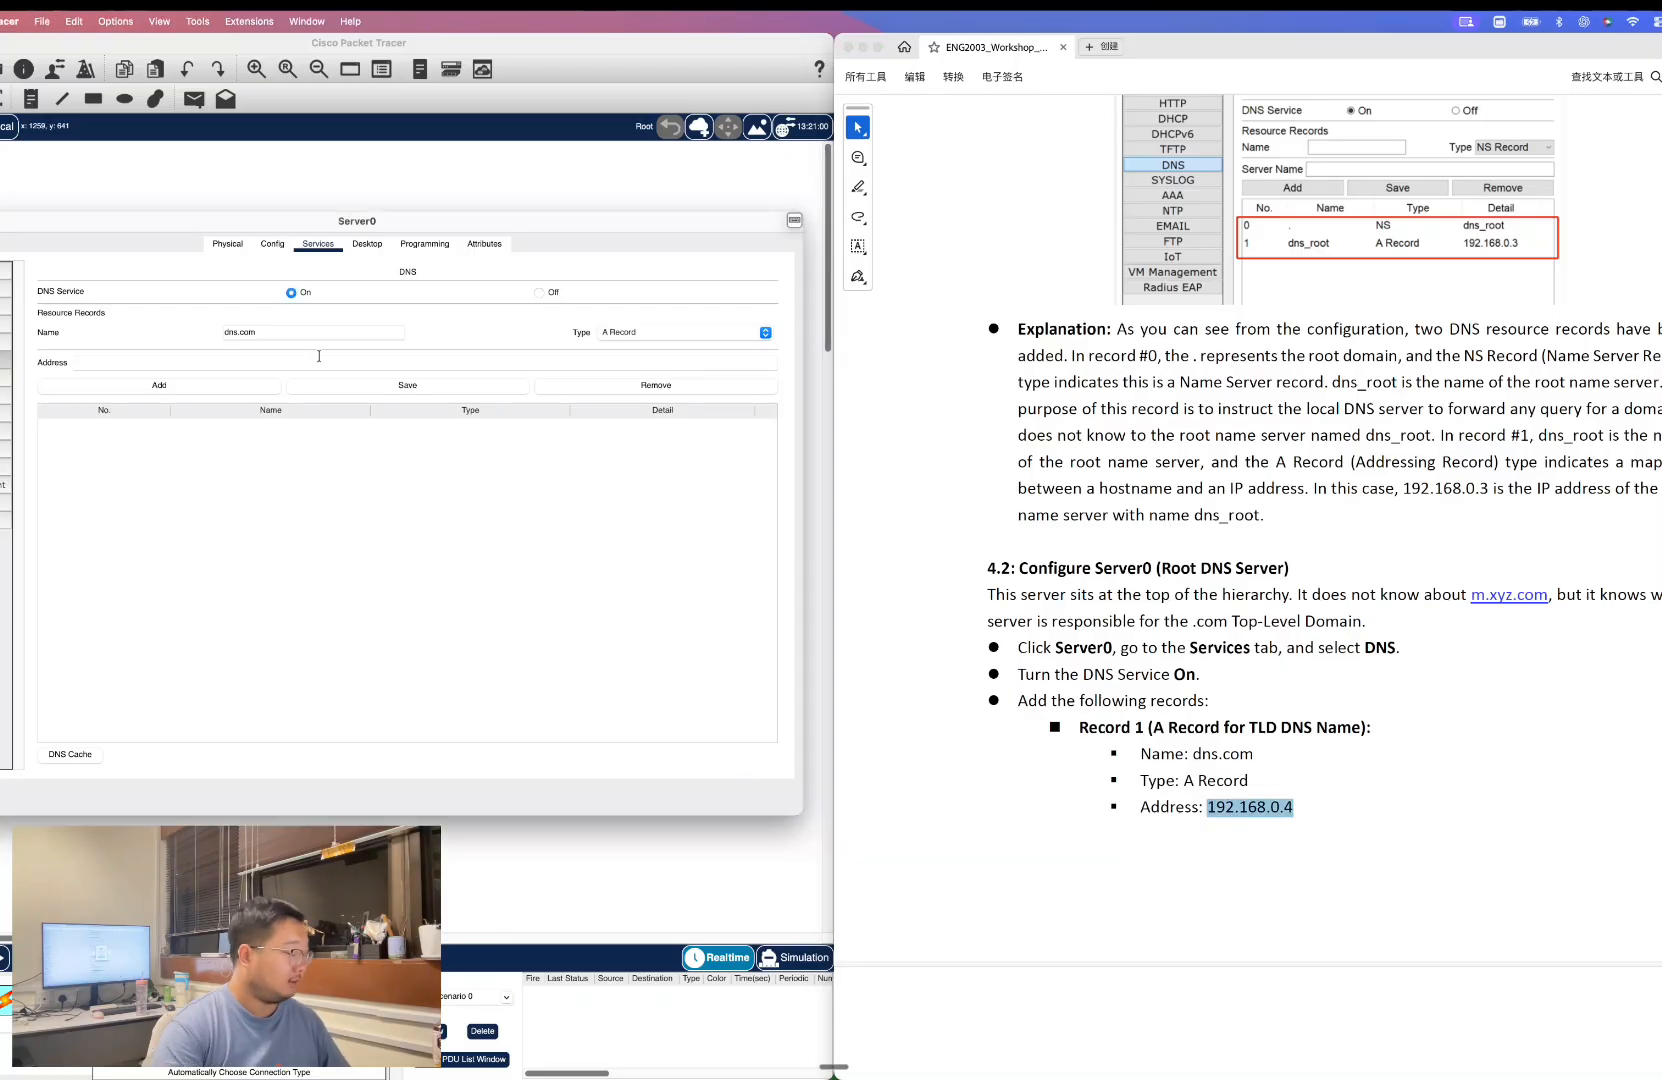
key("super+v")
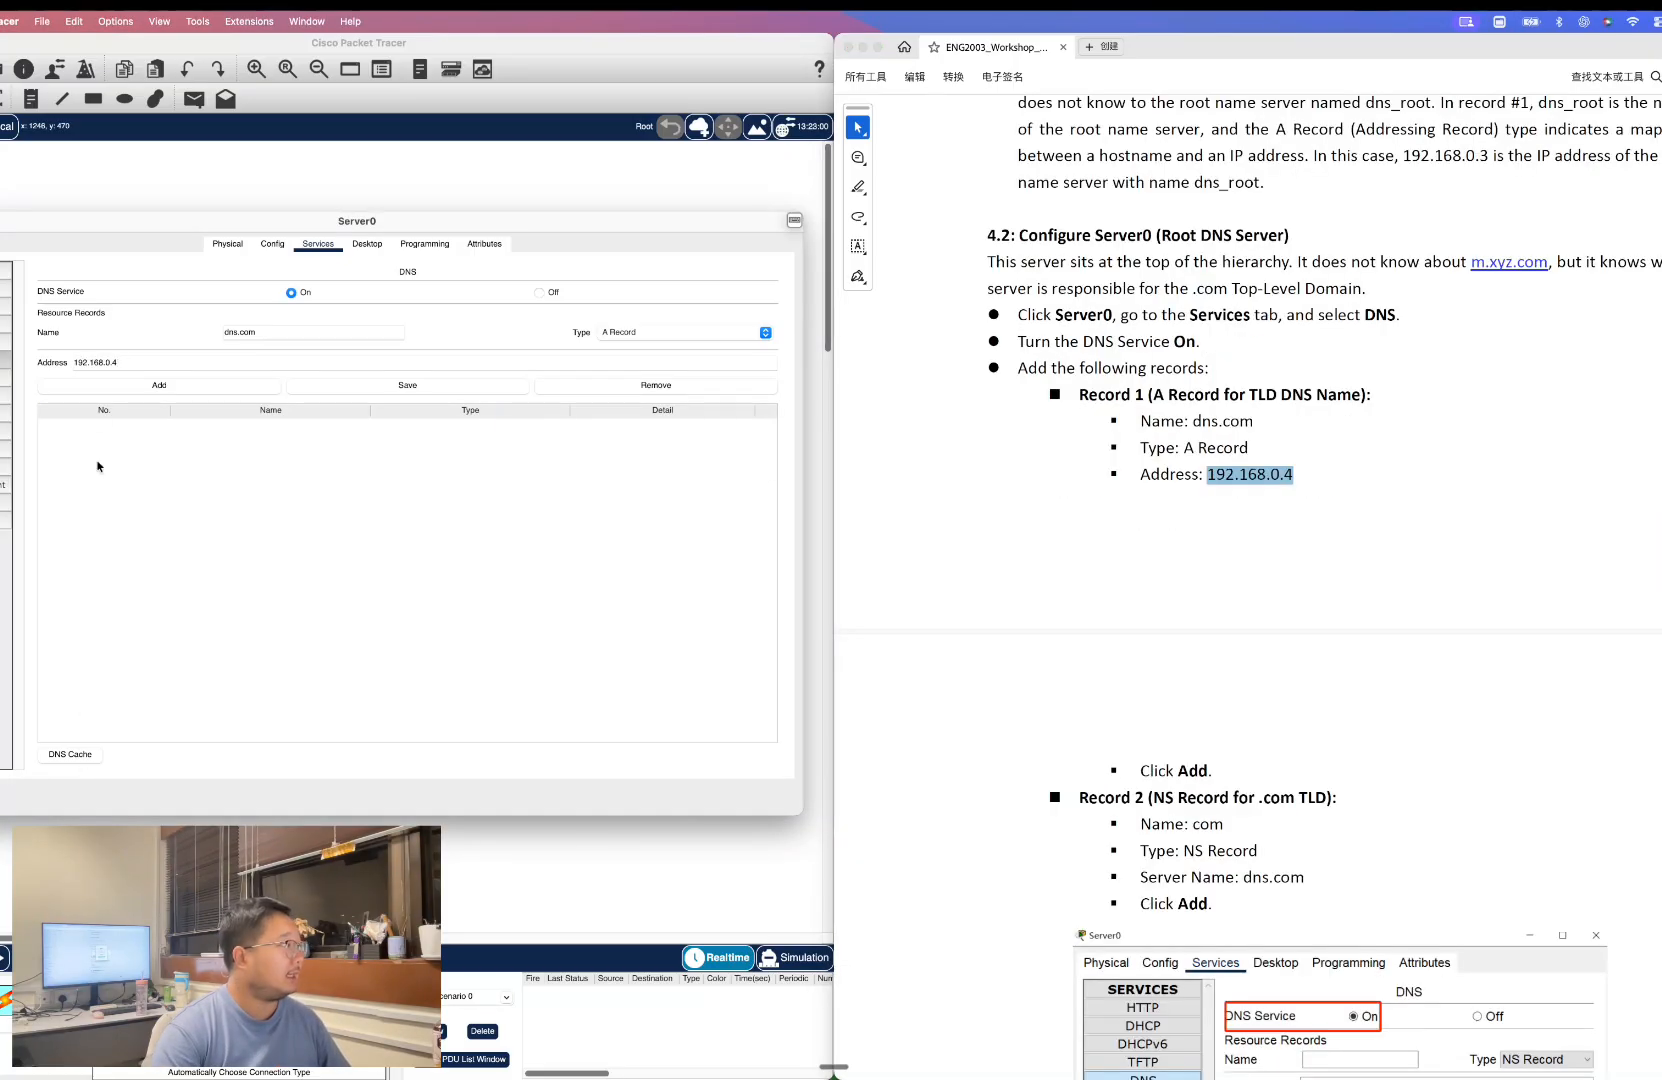
left_click(159, 386)
Add an NS record on Server0 named com with server name dns.com, then close Server0's window.
scroll(1316, 733, "down", 3)
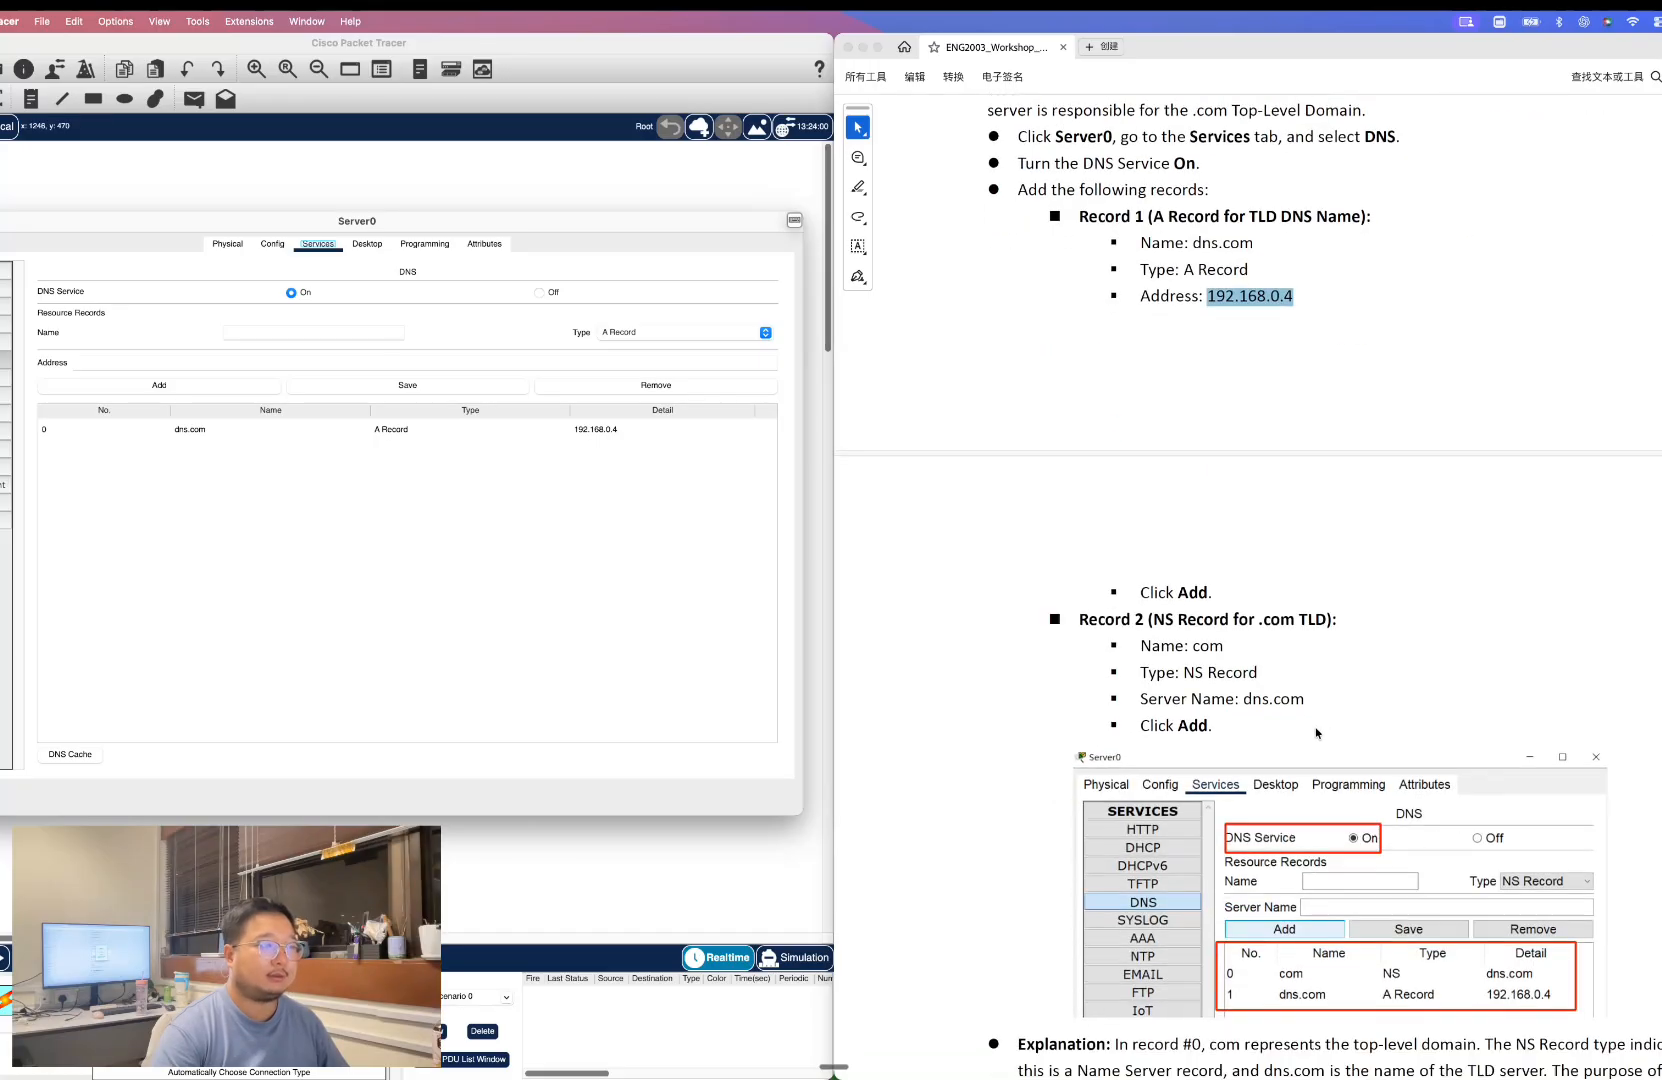
scroll(1316, 733, "down", 2)
scroll(1207, 577, "down", 1)
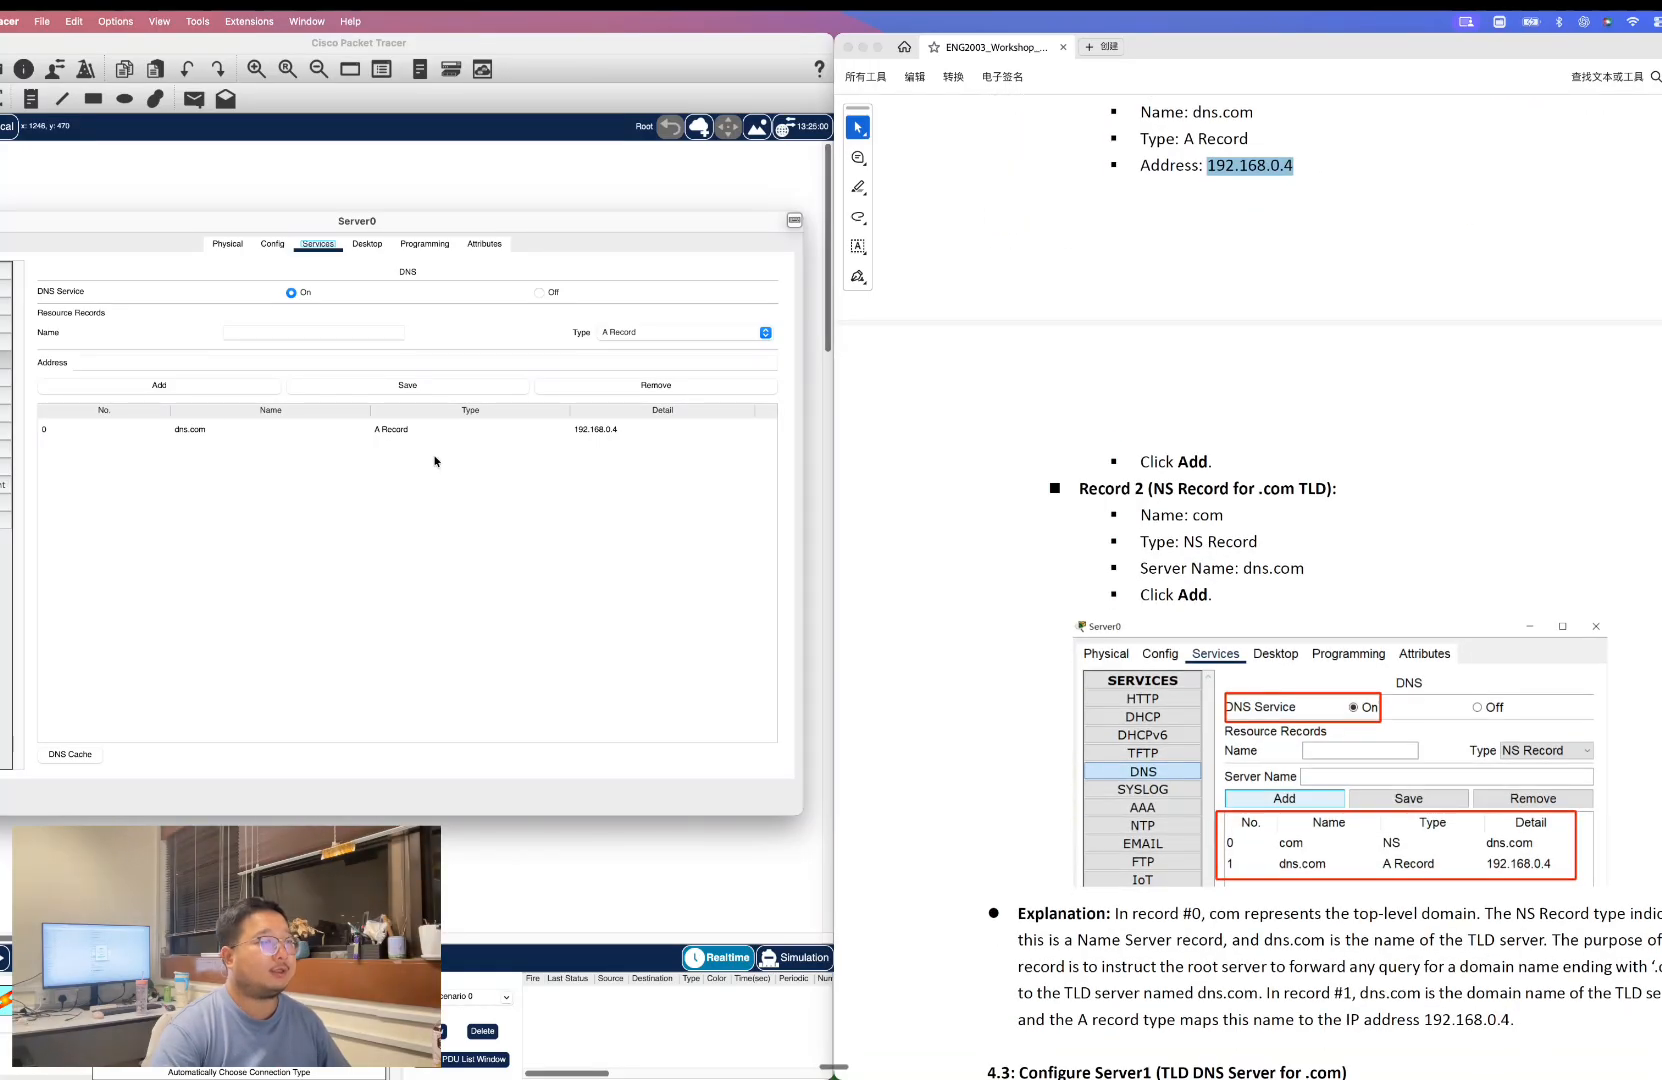
left_click(250, 385)
key("Return")
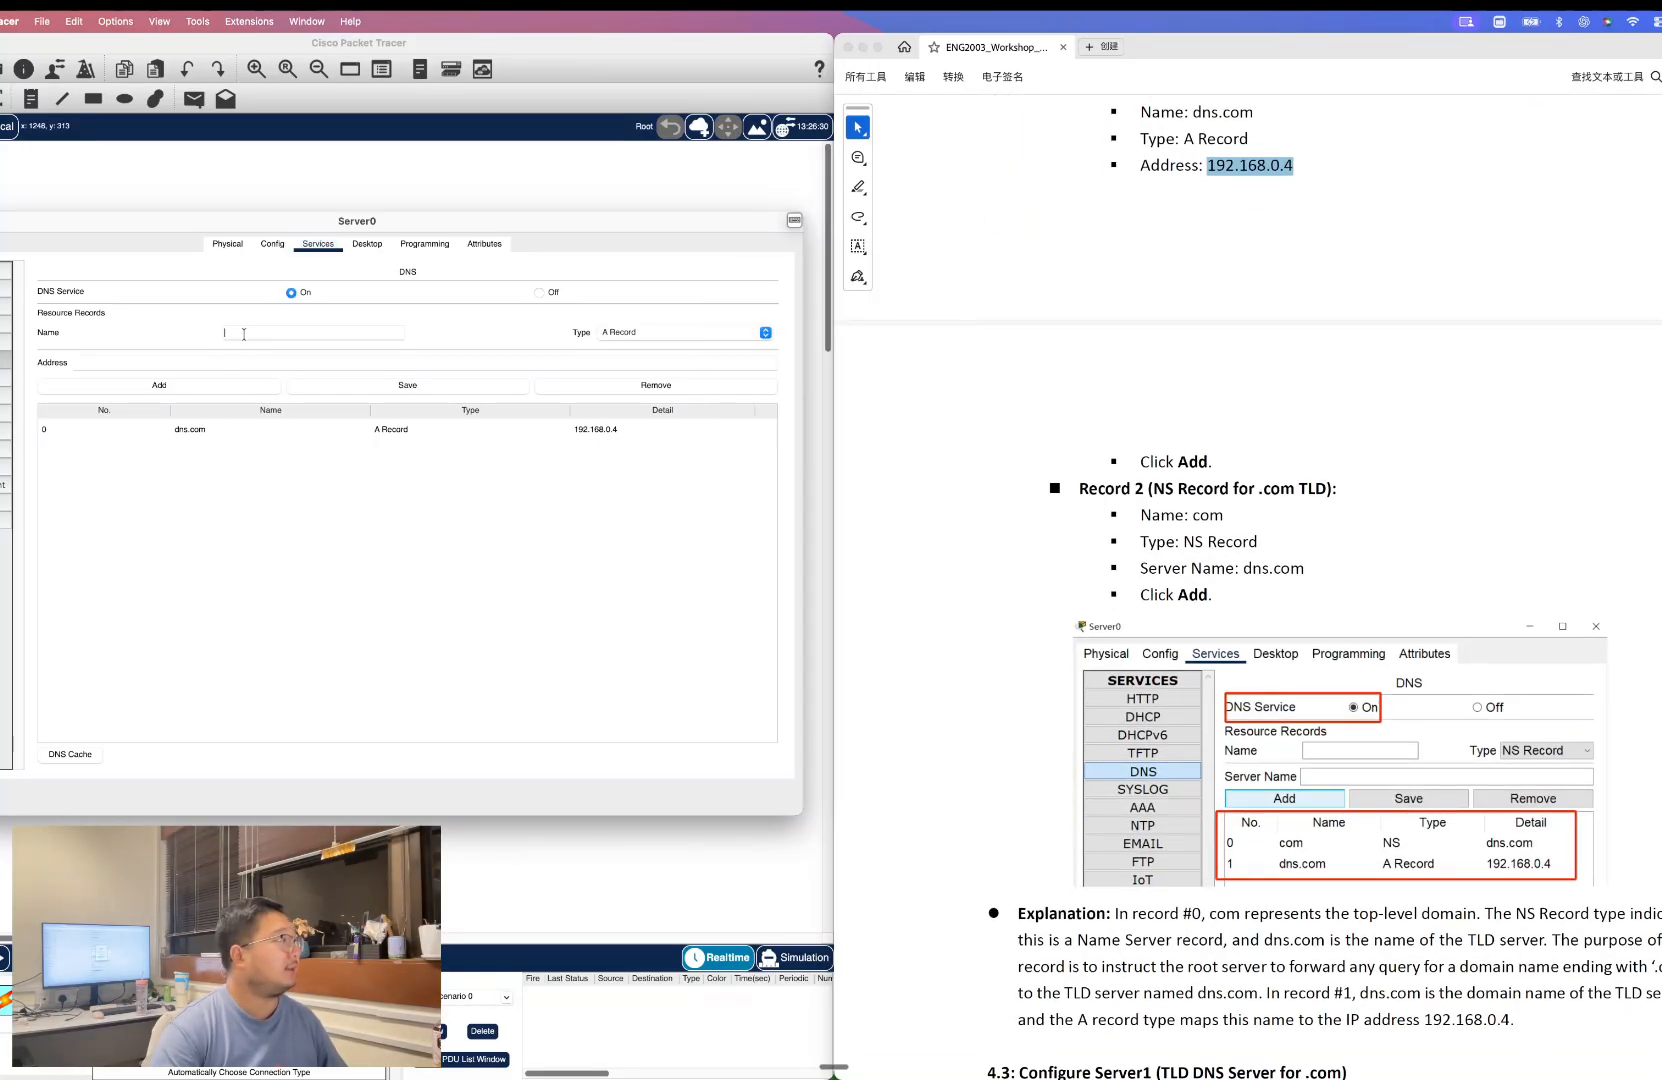
type("com")
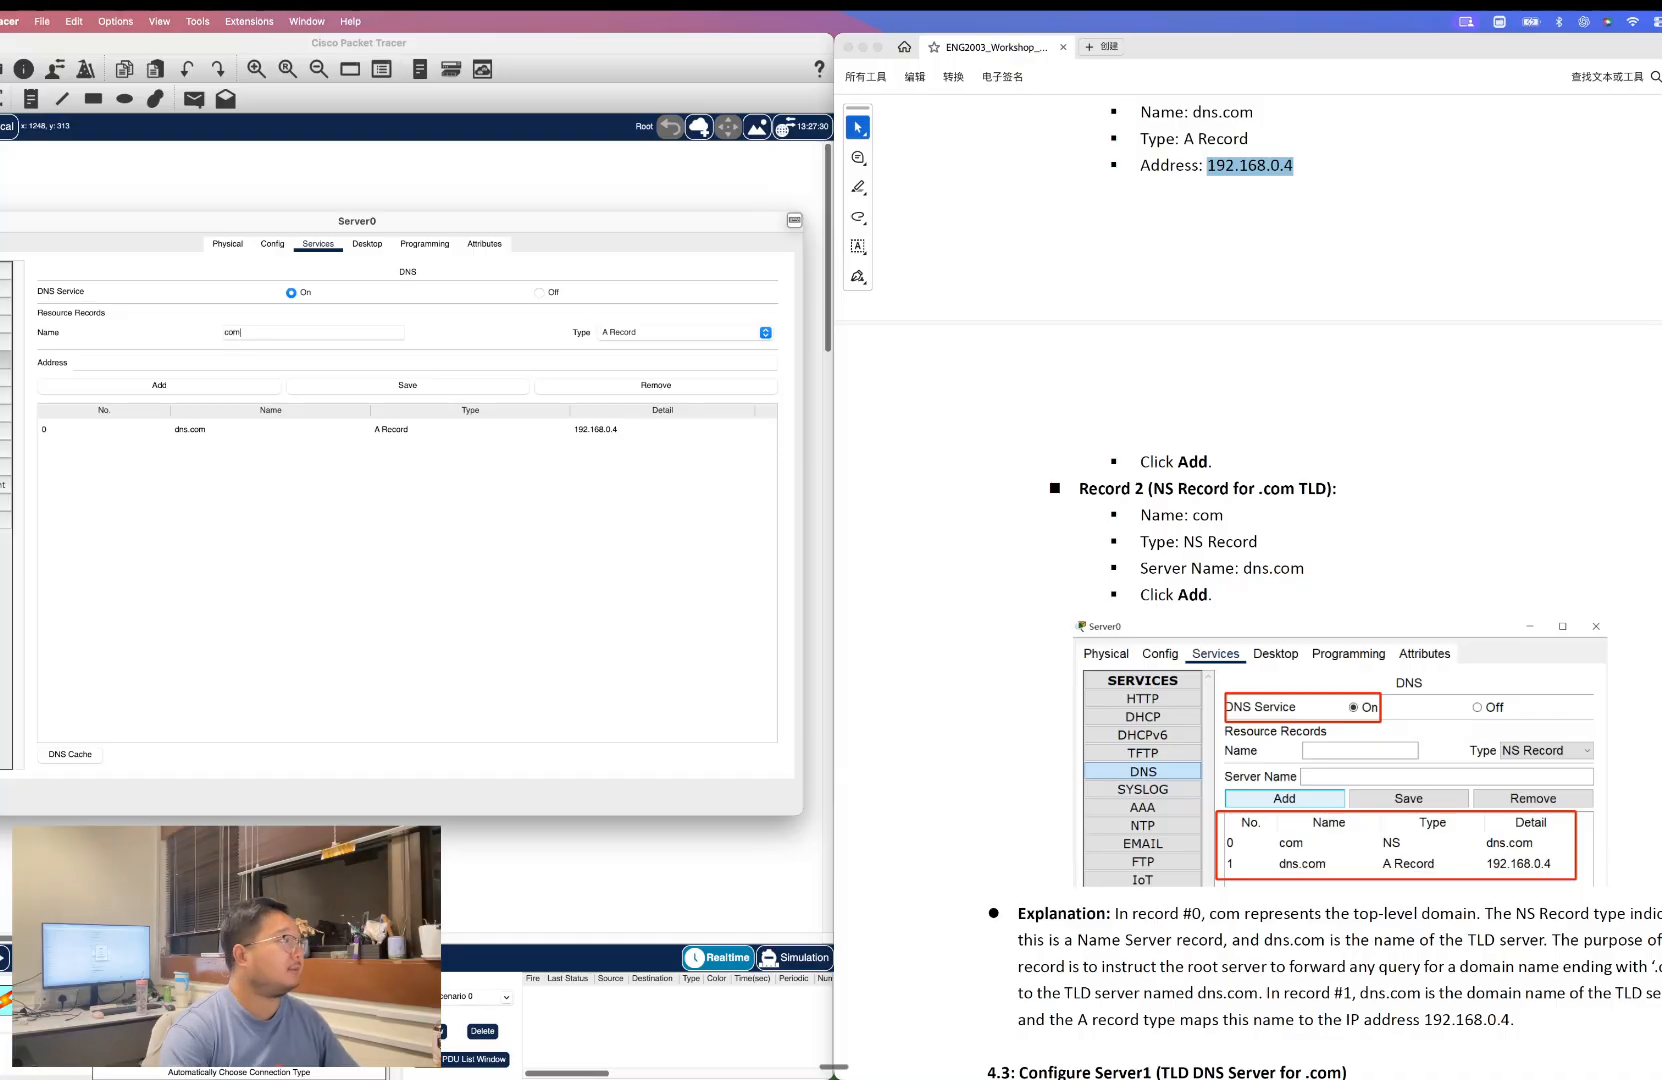
left_click(640, 332)
left_click(622, 357)
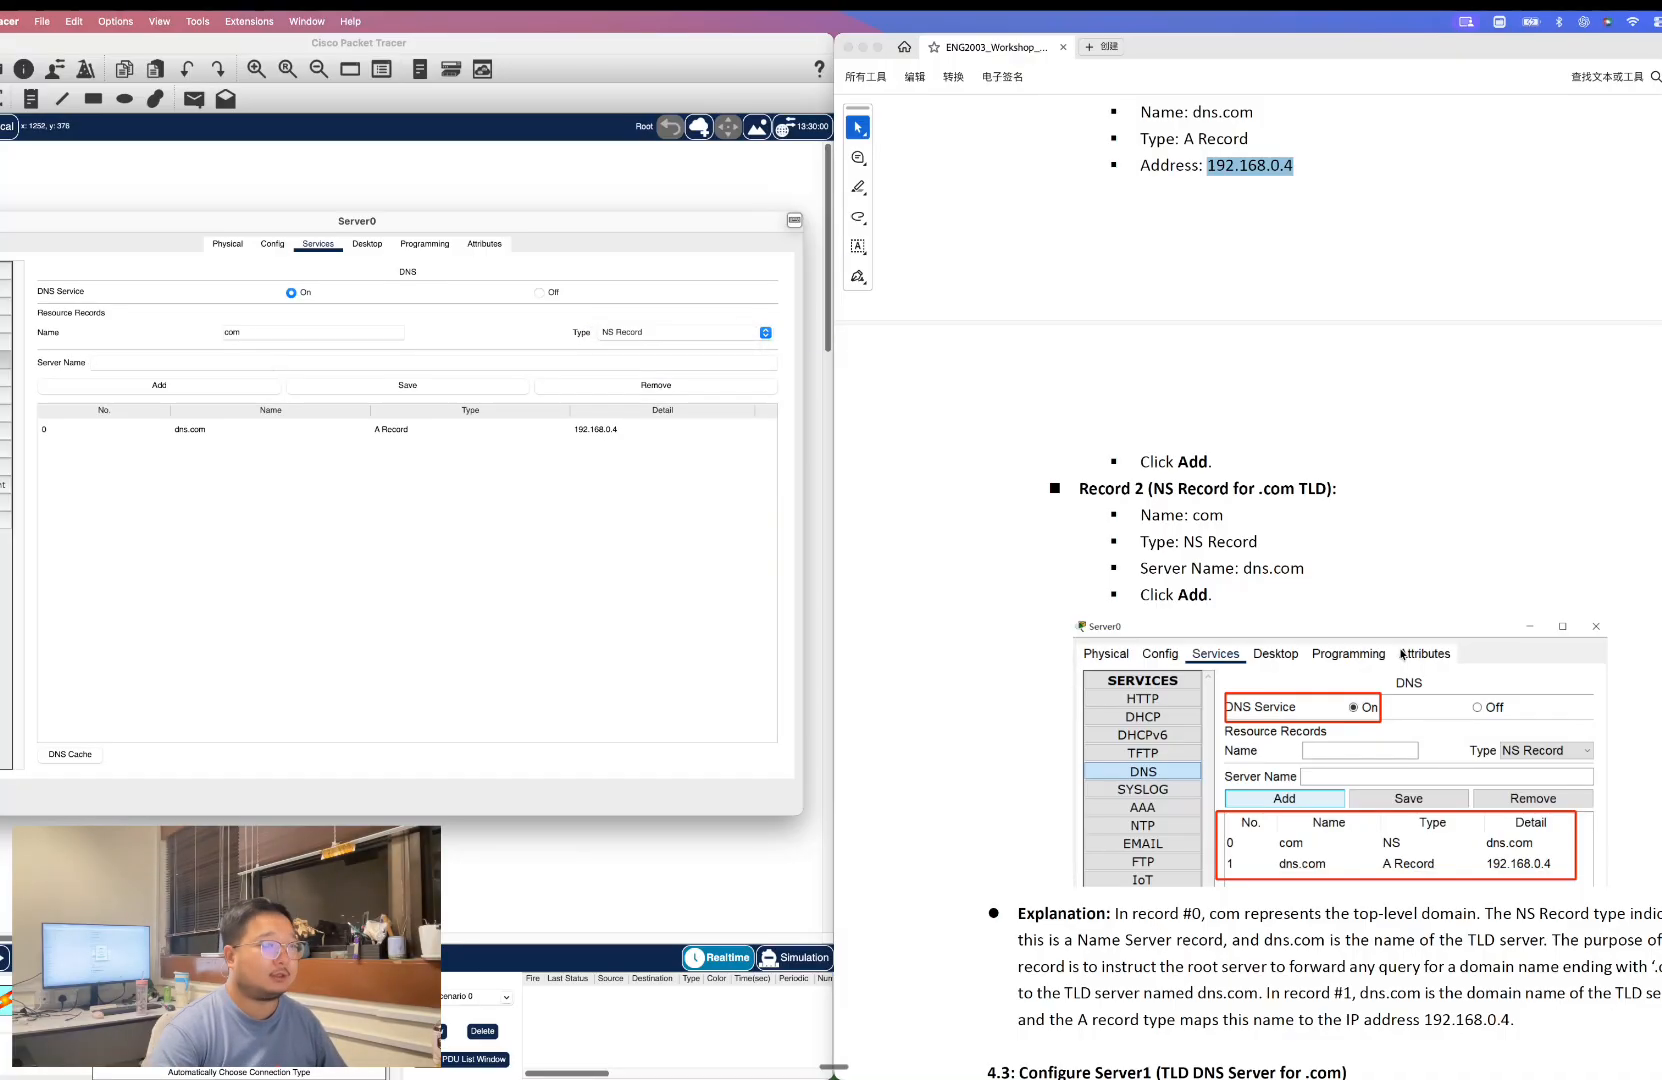
left_click_drag(1243, 568, 1333, 568)
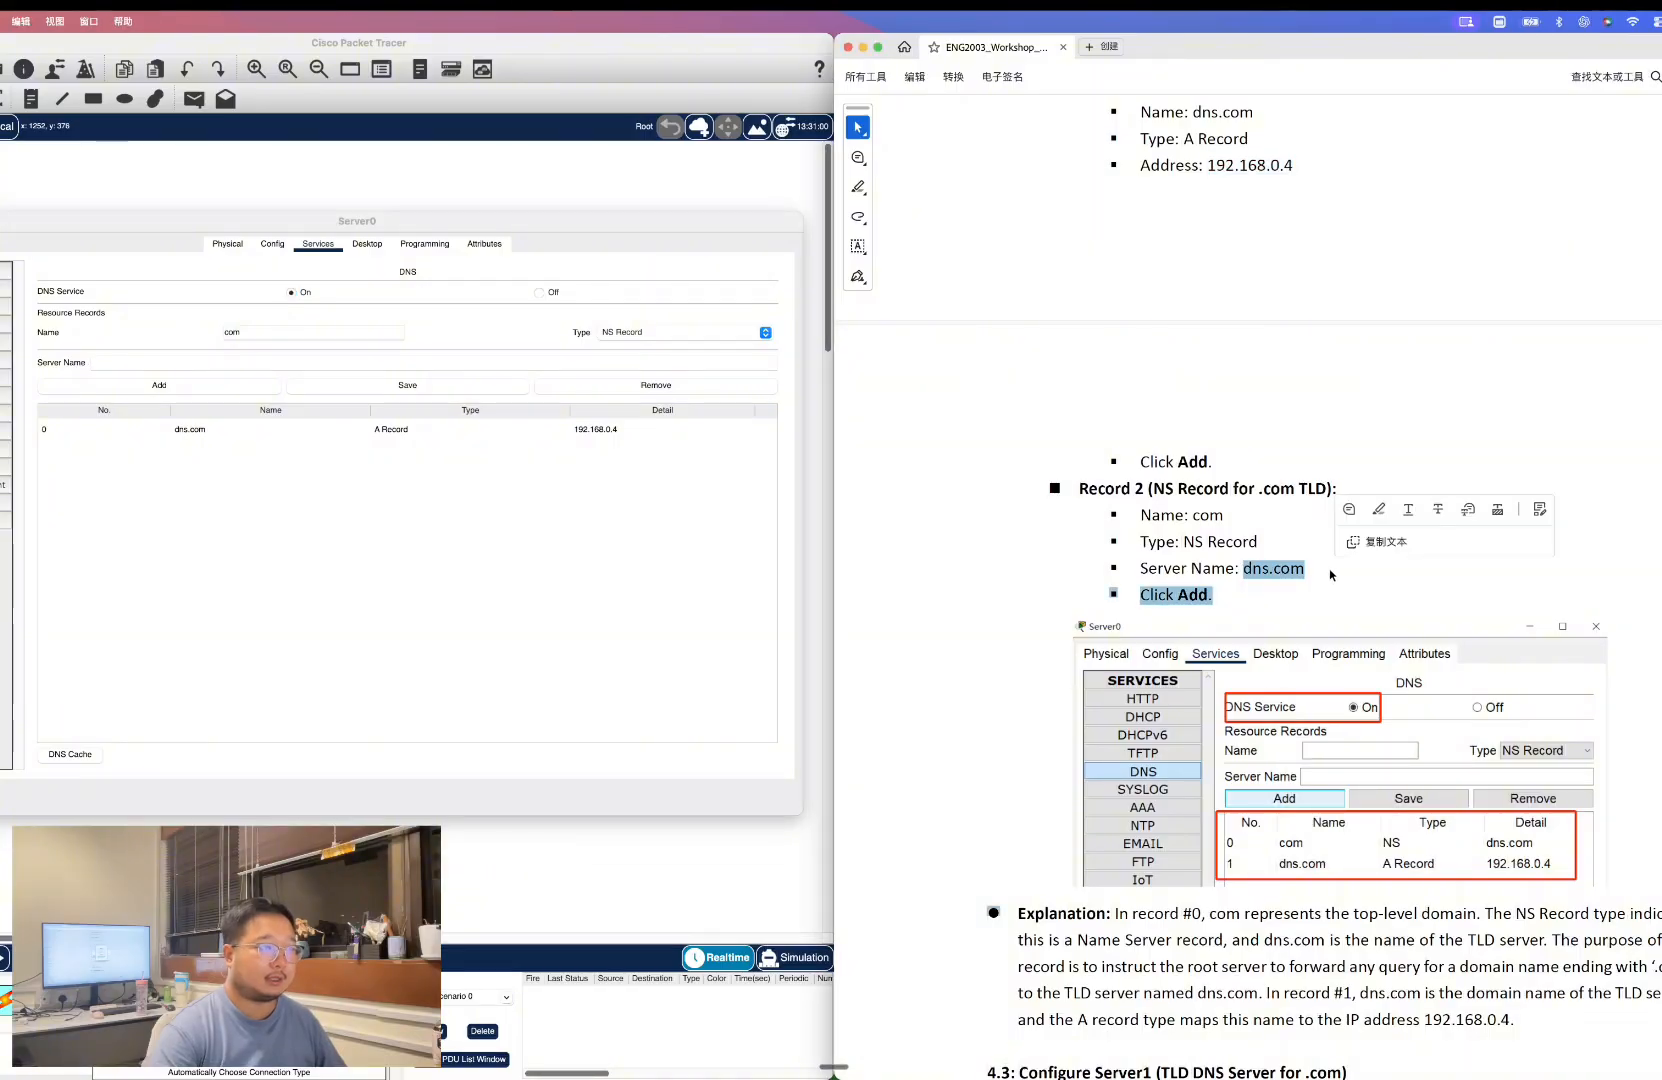
left_click(1304, 570)
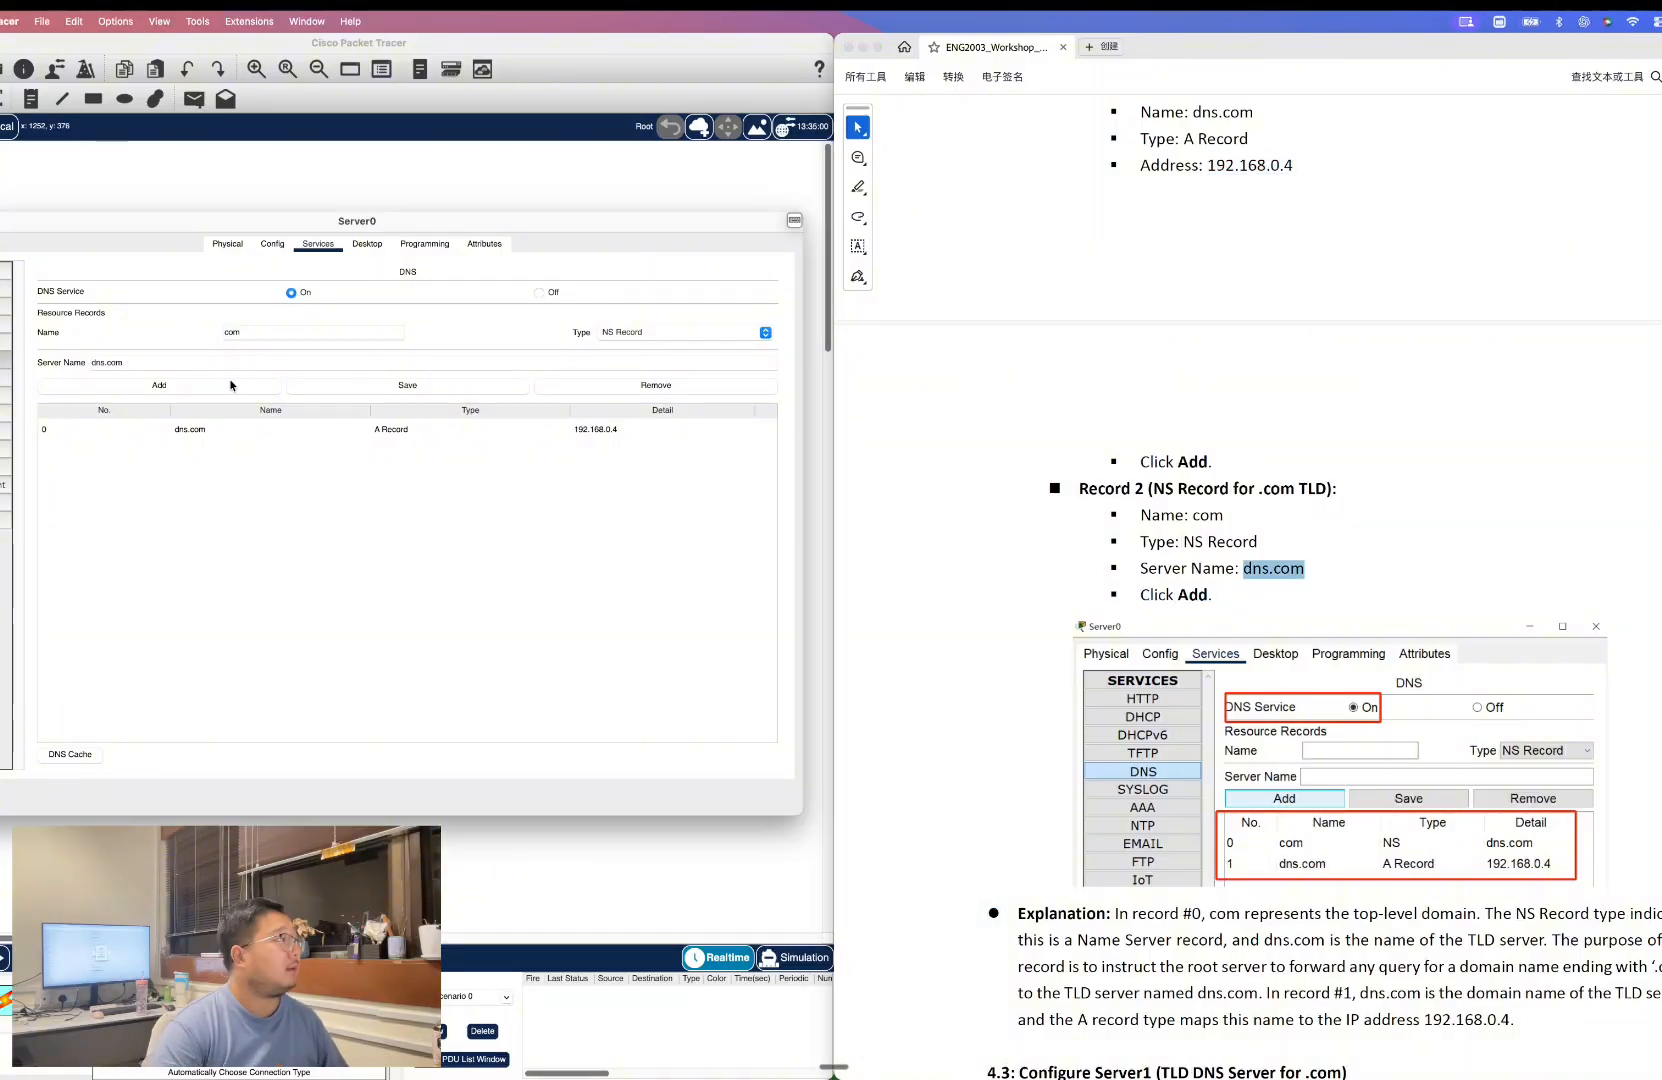
left_click(231, 385)
scroll(1393, 718, "down", 5)
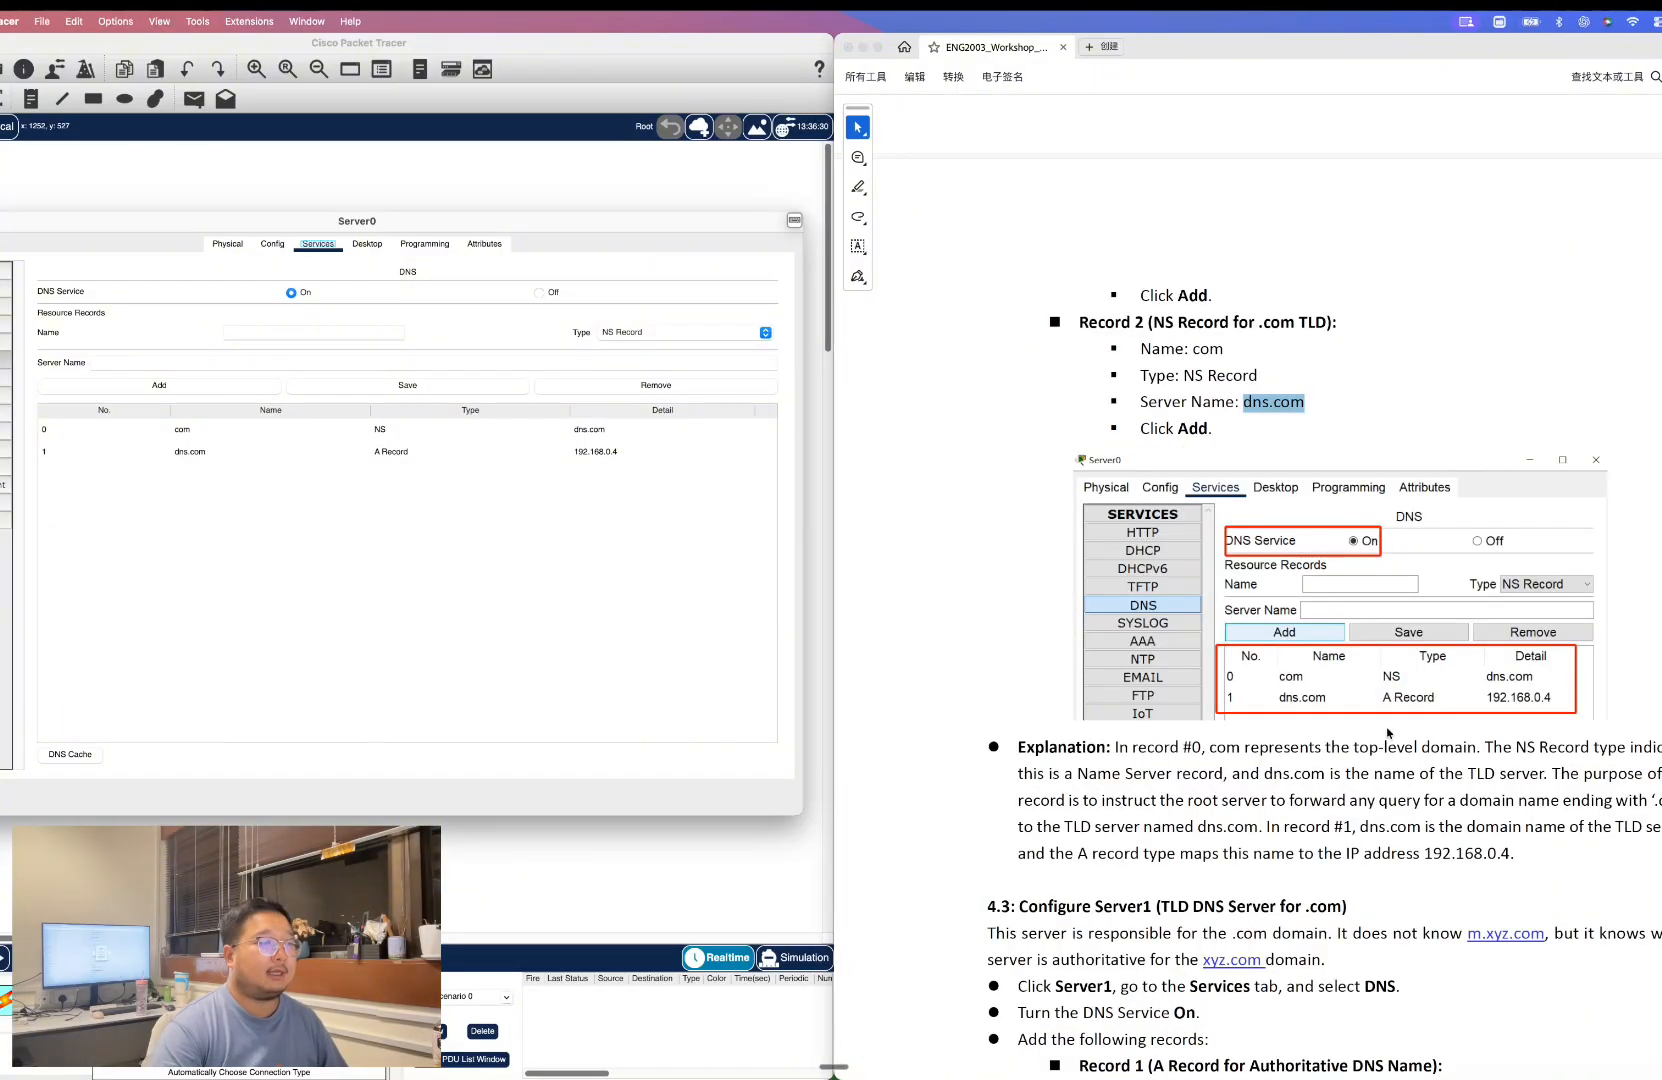
scroll(1393, 718, "down", 1)
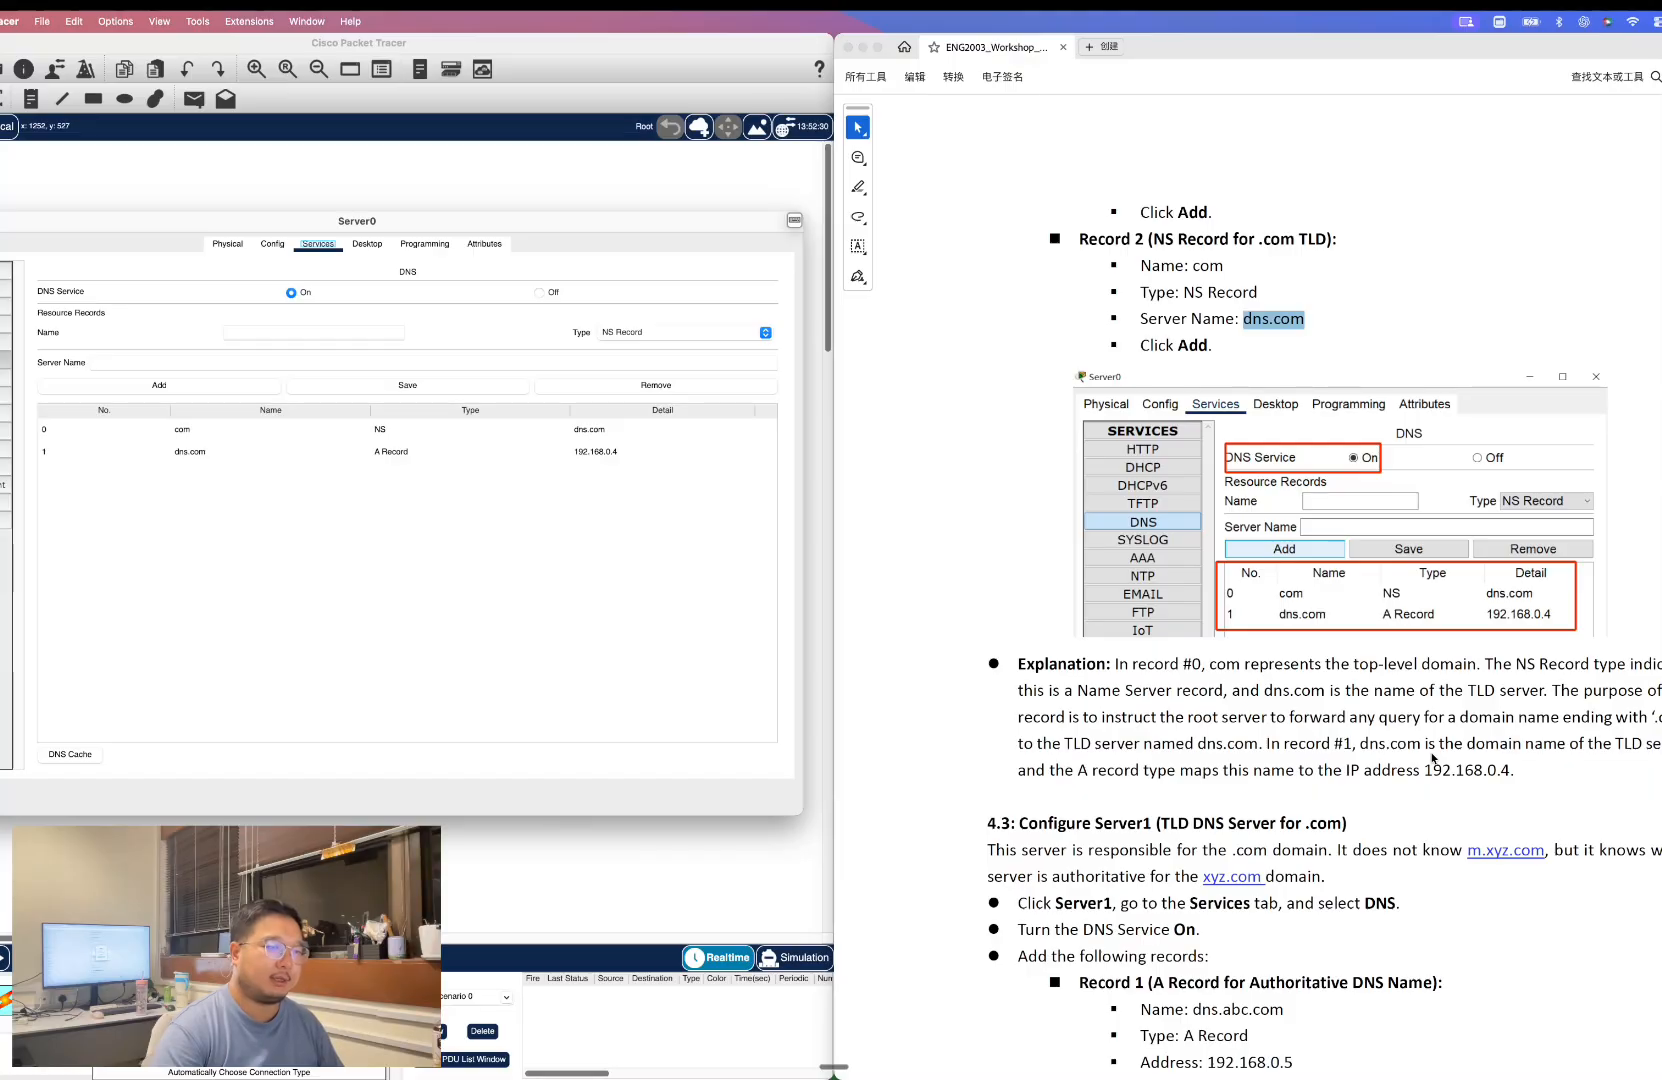
scroll(1267, 696, "down", 2)
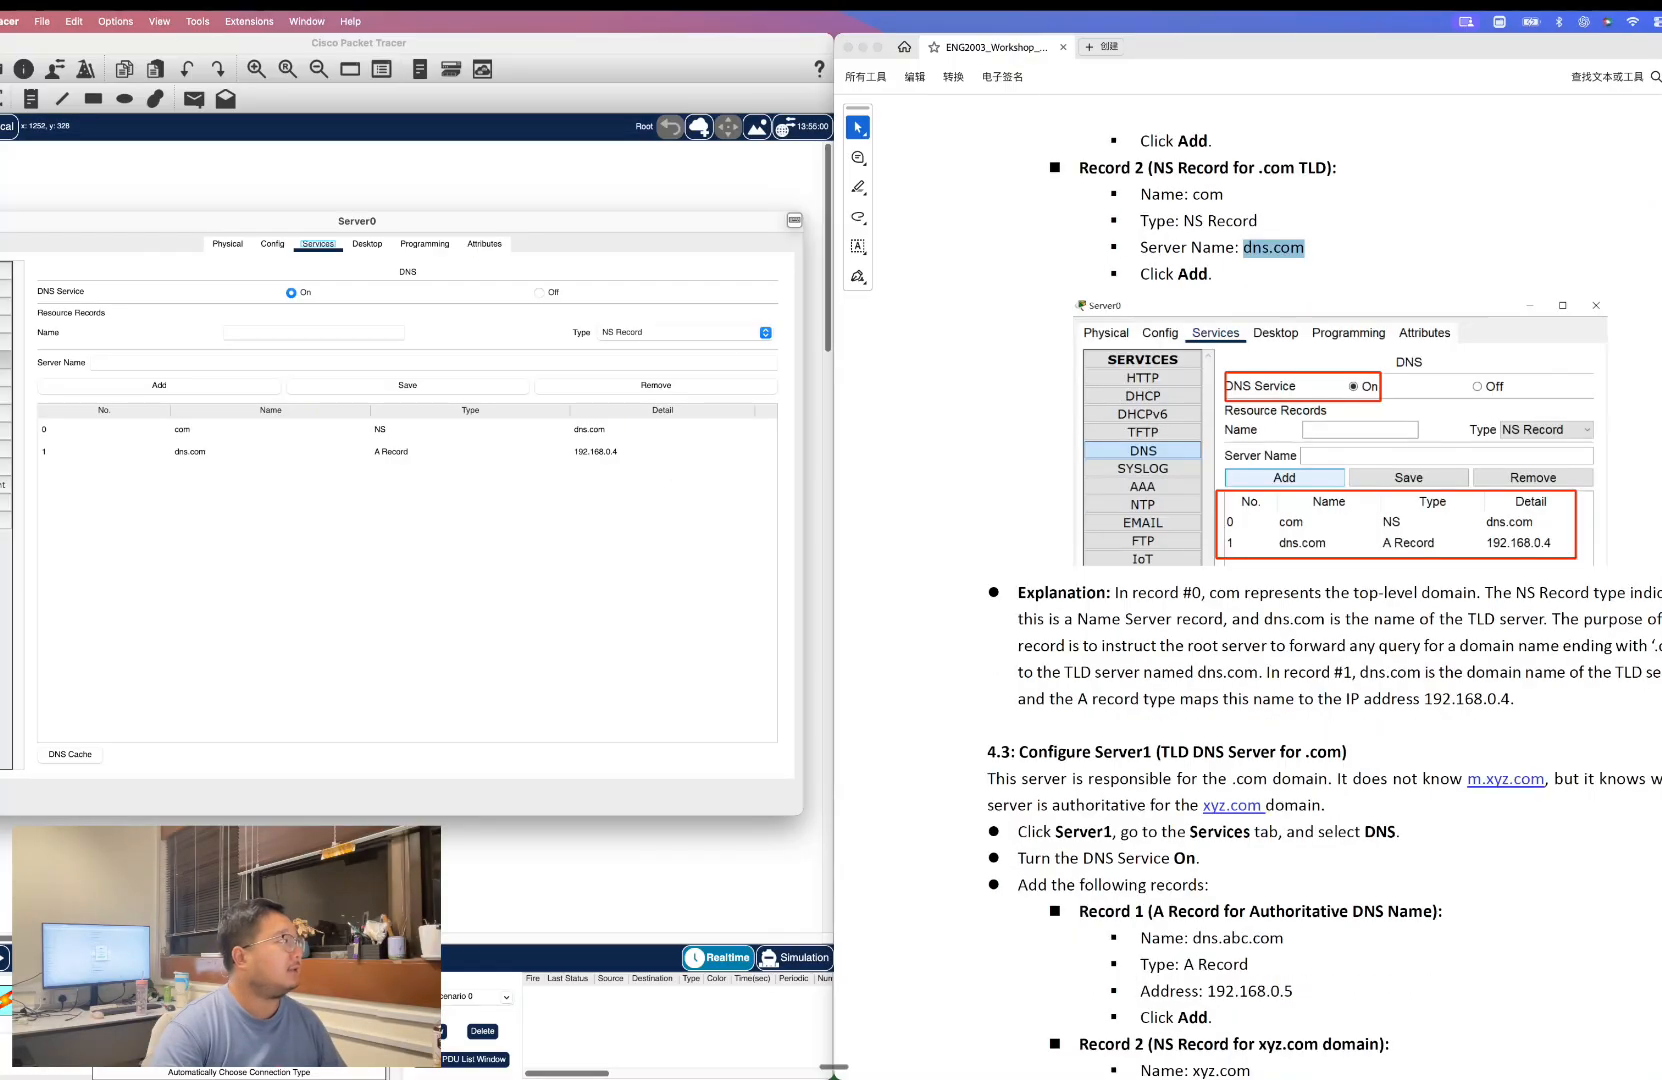
left_click(0, 221)
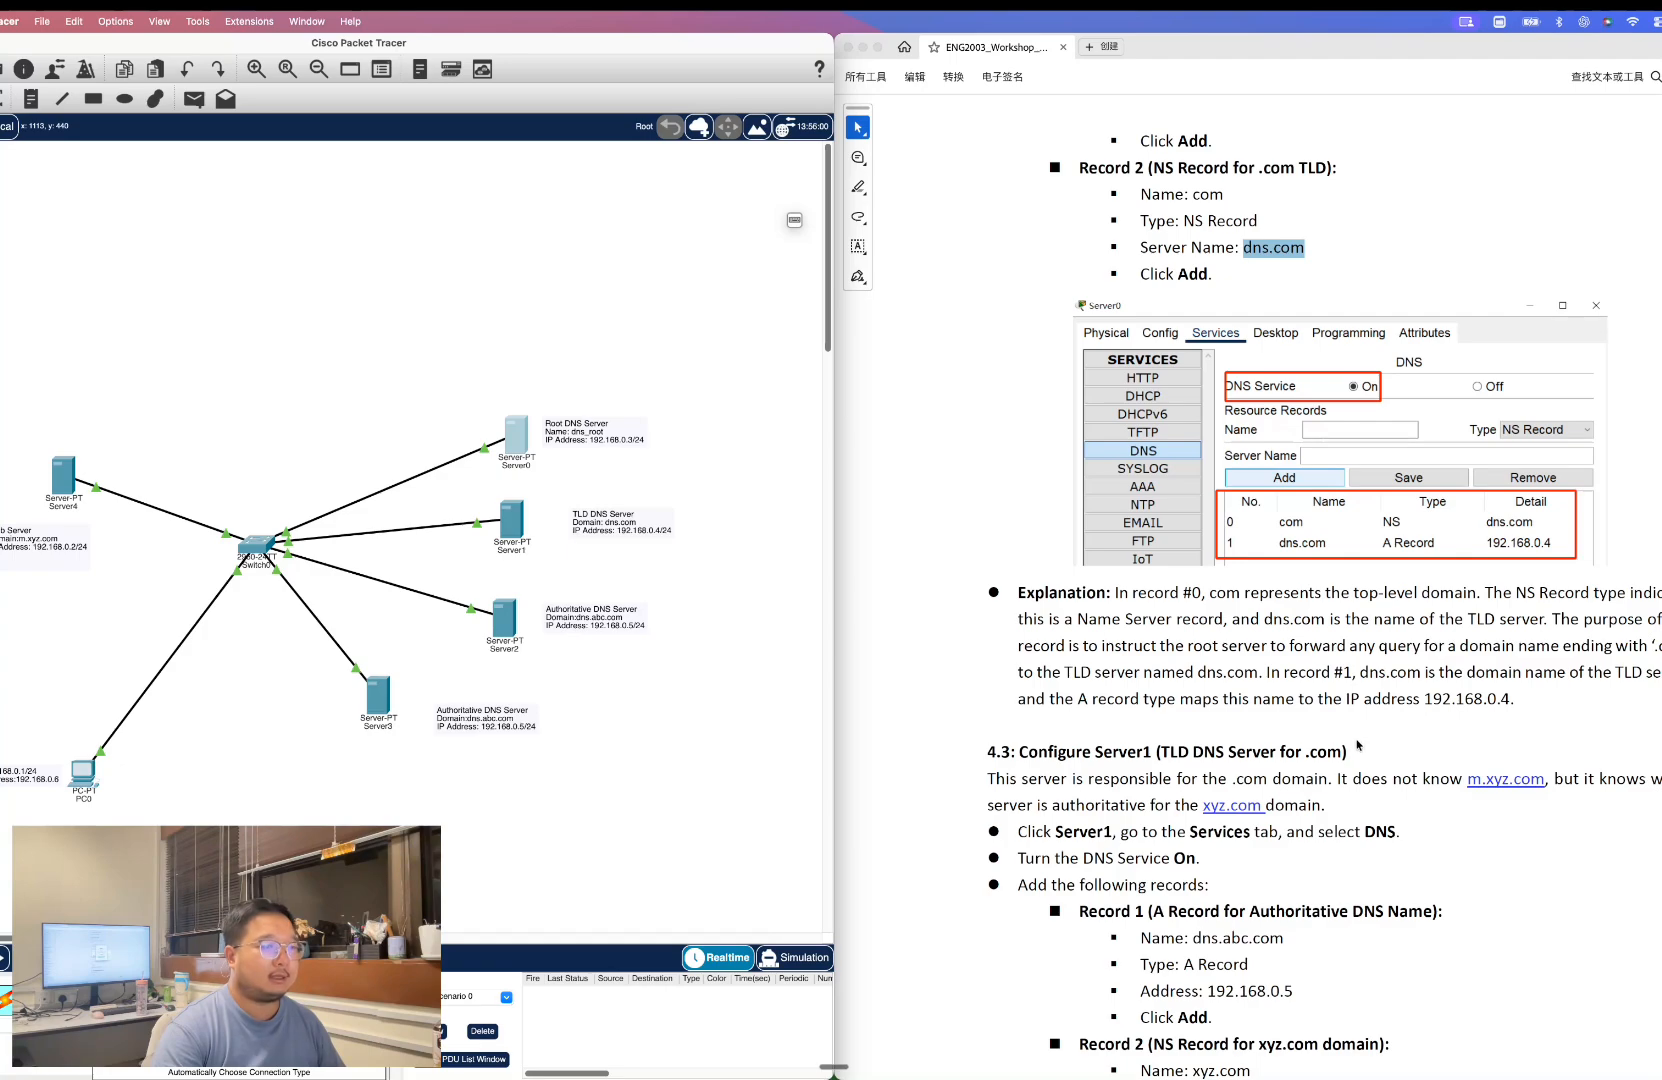
Open Server1's DNS service settings and turn the DNS service on.
scroll(1356, 745, "down", 1)
left_click(515, 520)
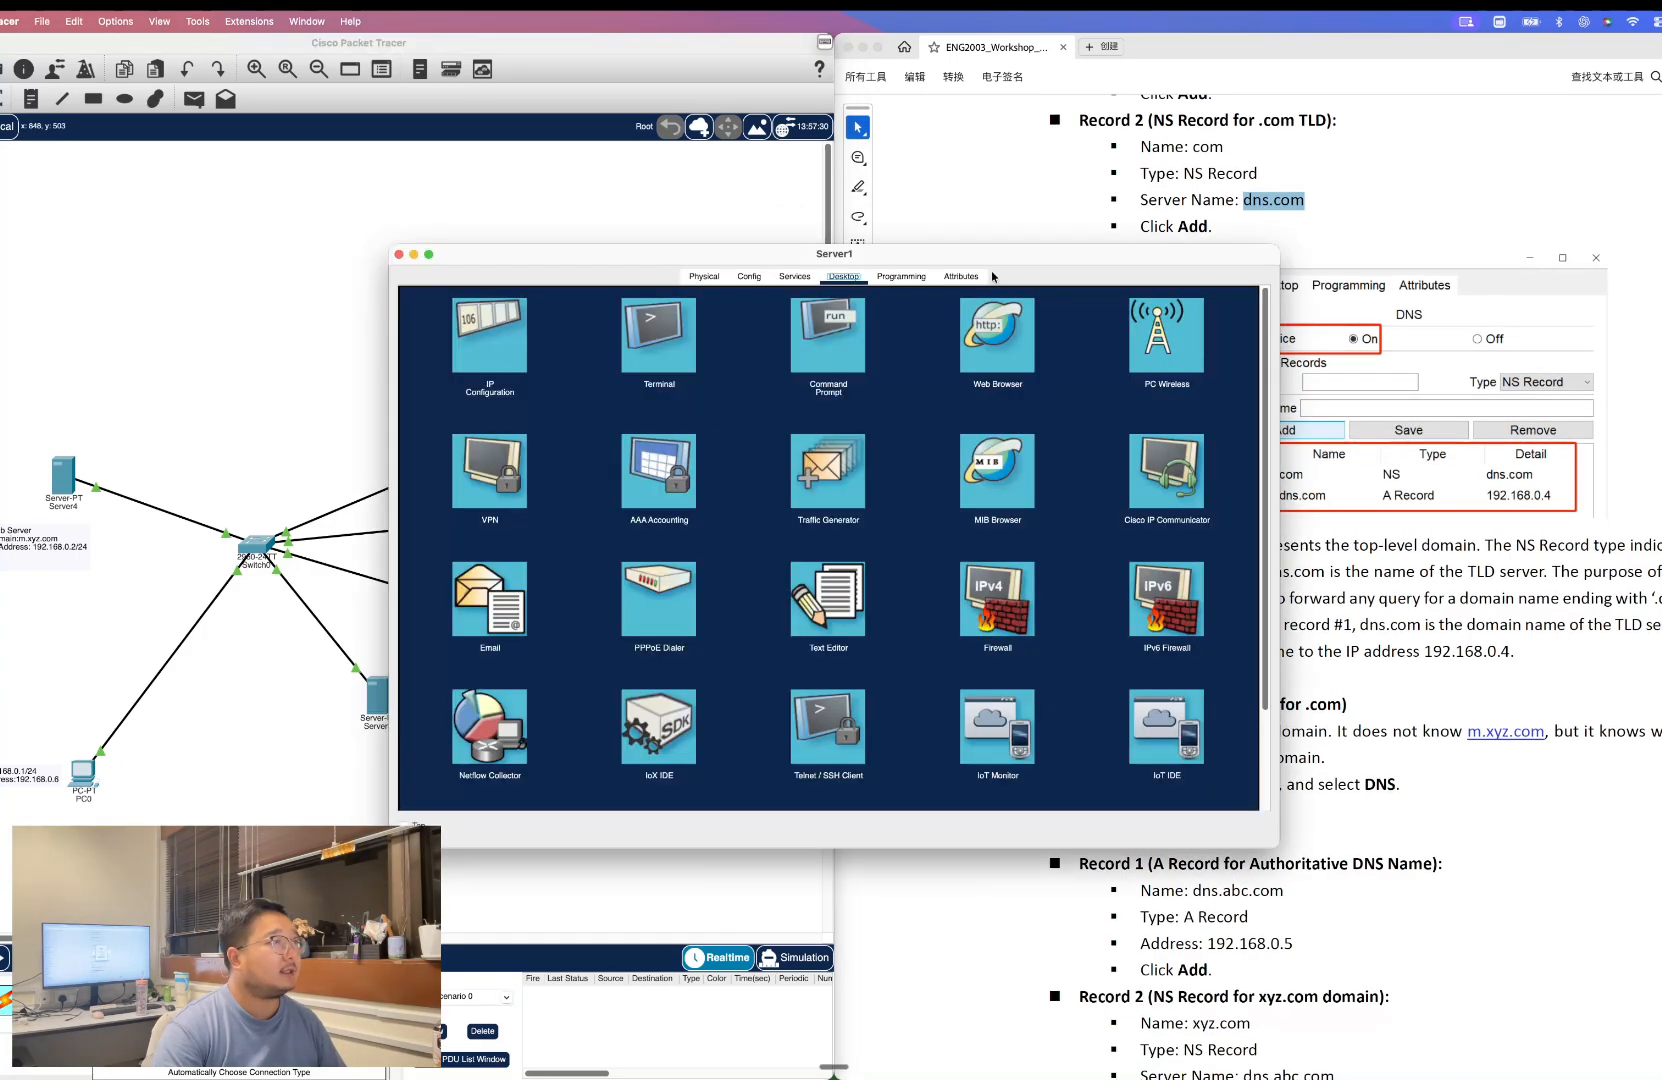
left_click_drag(898, 263, 470, 222)
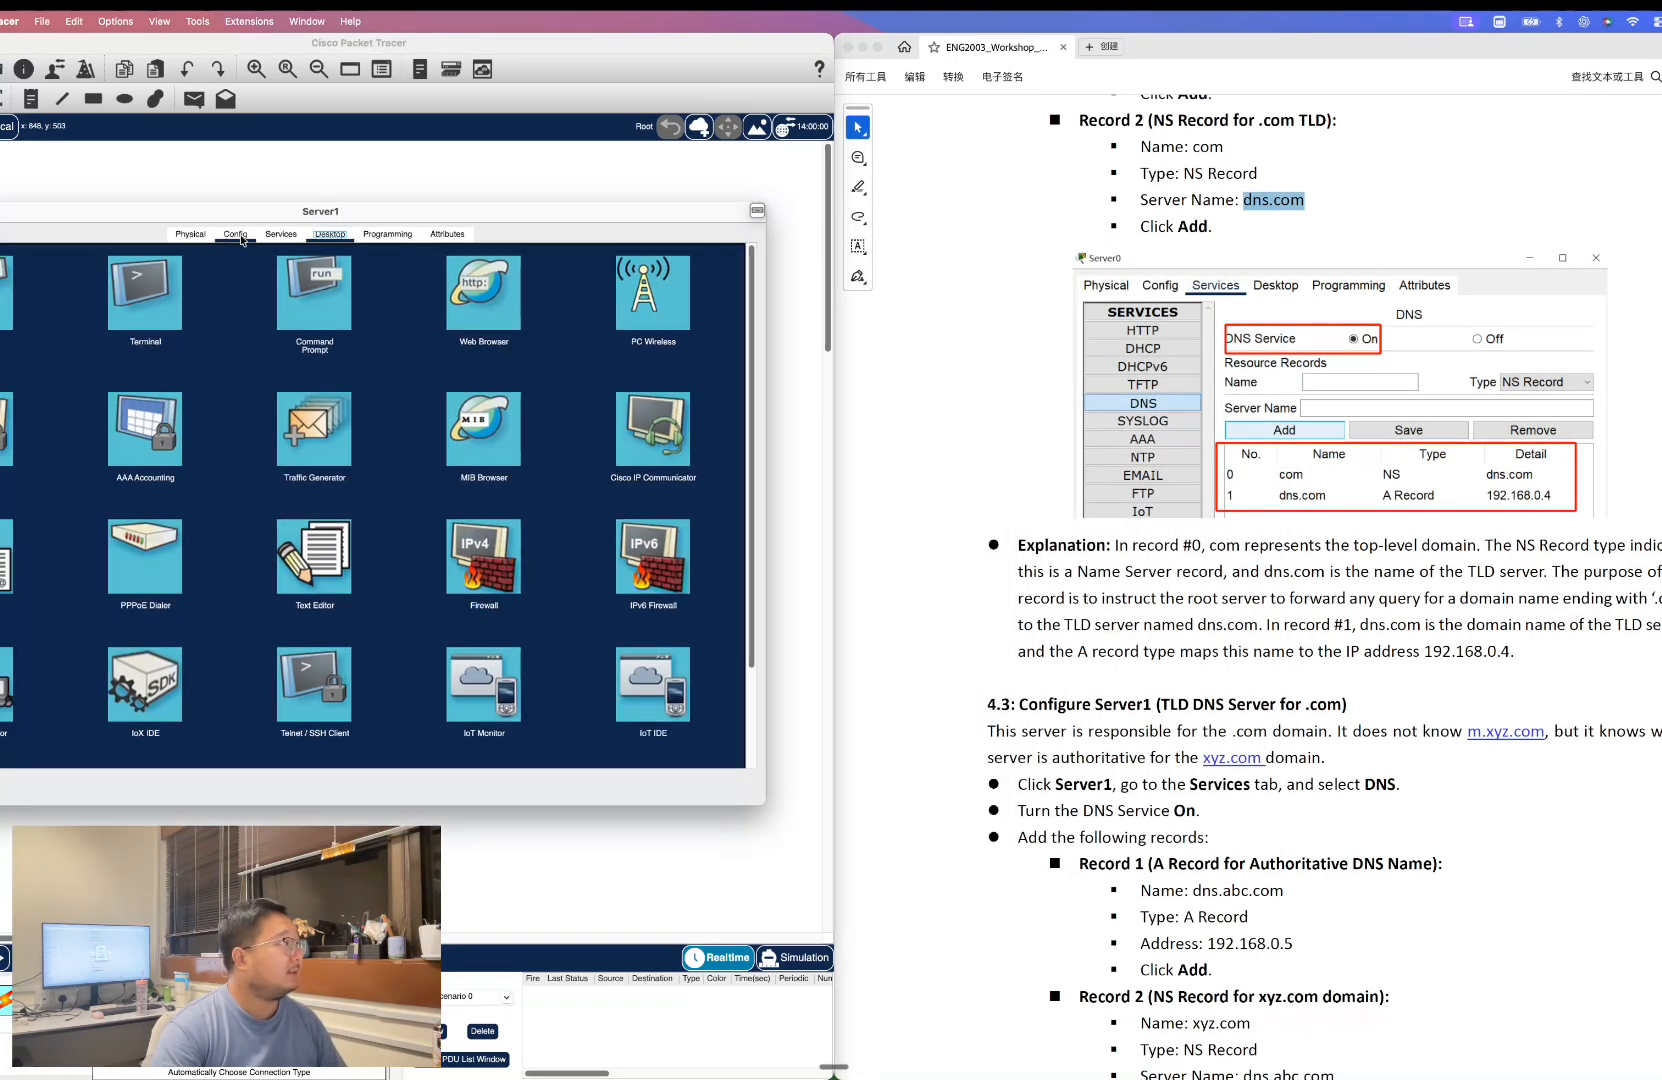
left_click(258, 238)
left_click(0, 357)
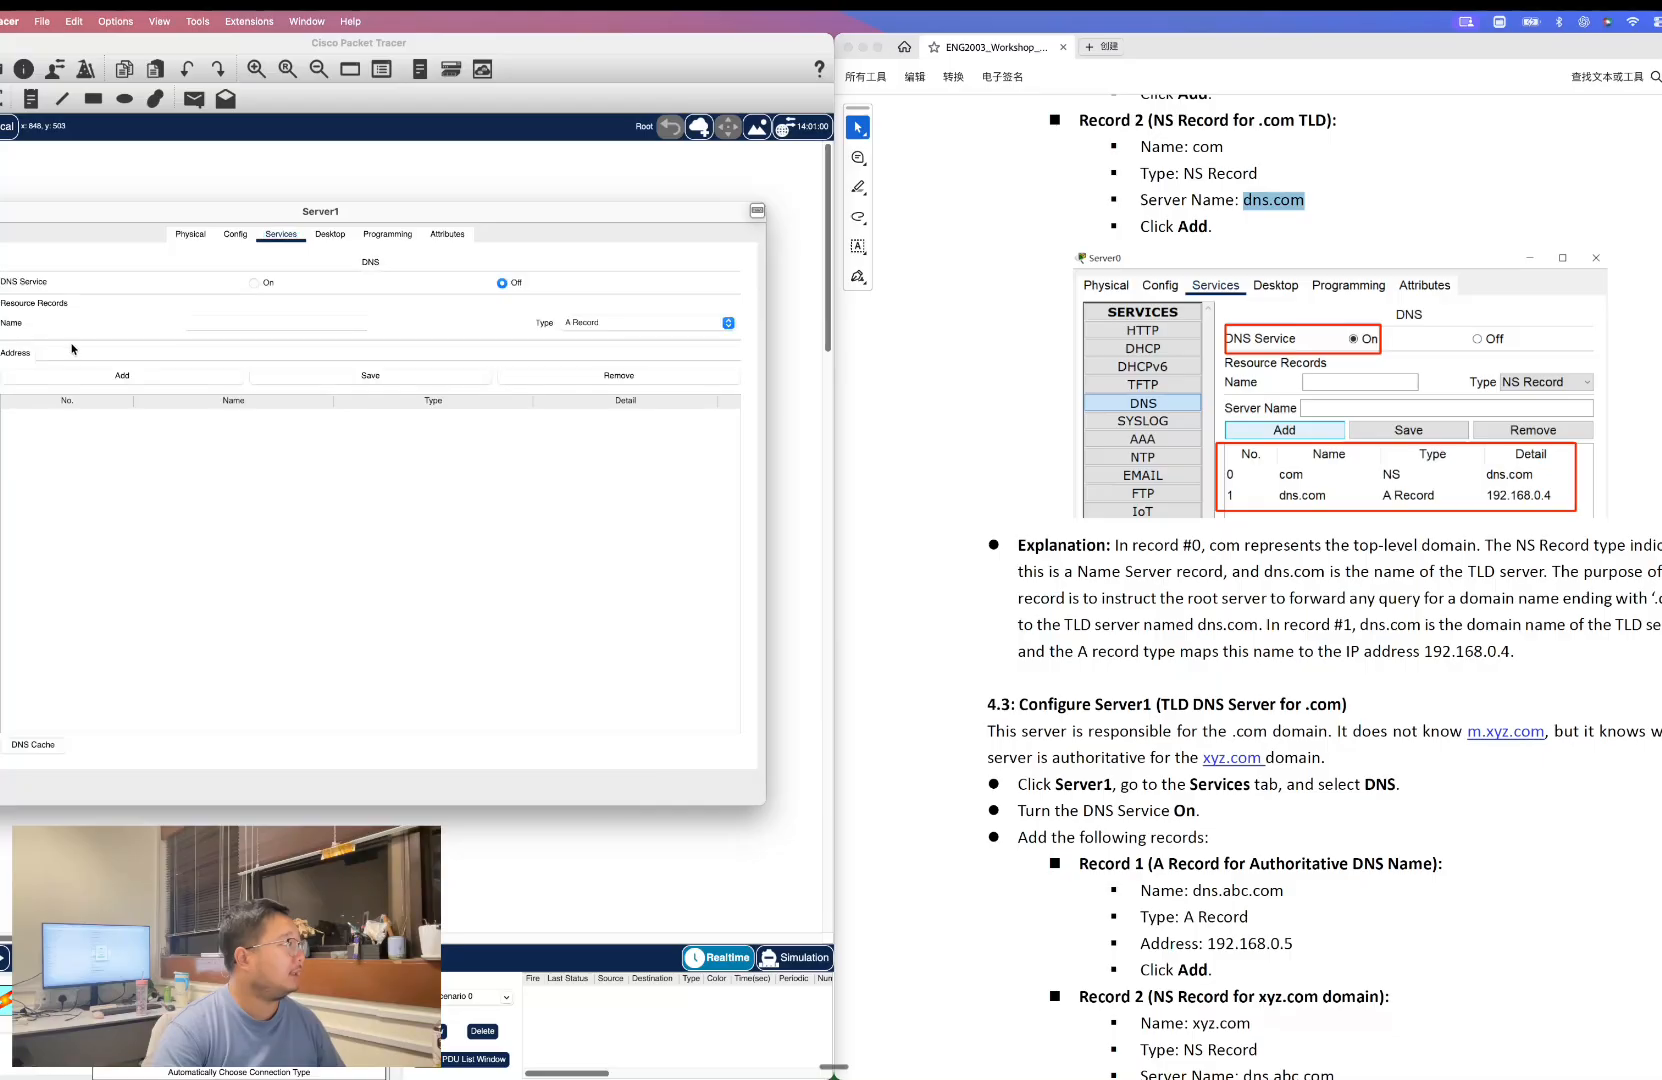
left_click(266, 284)
scroll(1111, 638, "down", 3)
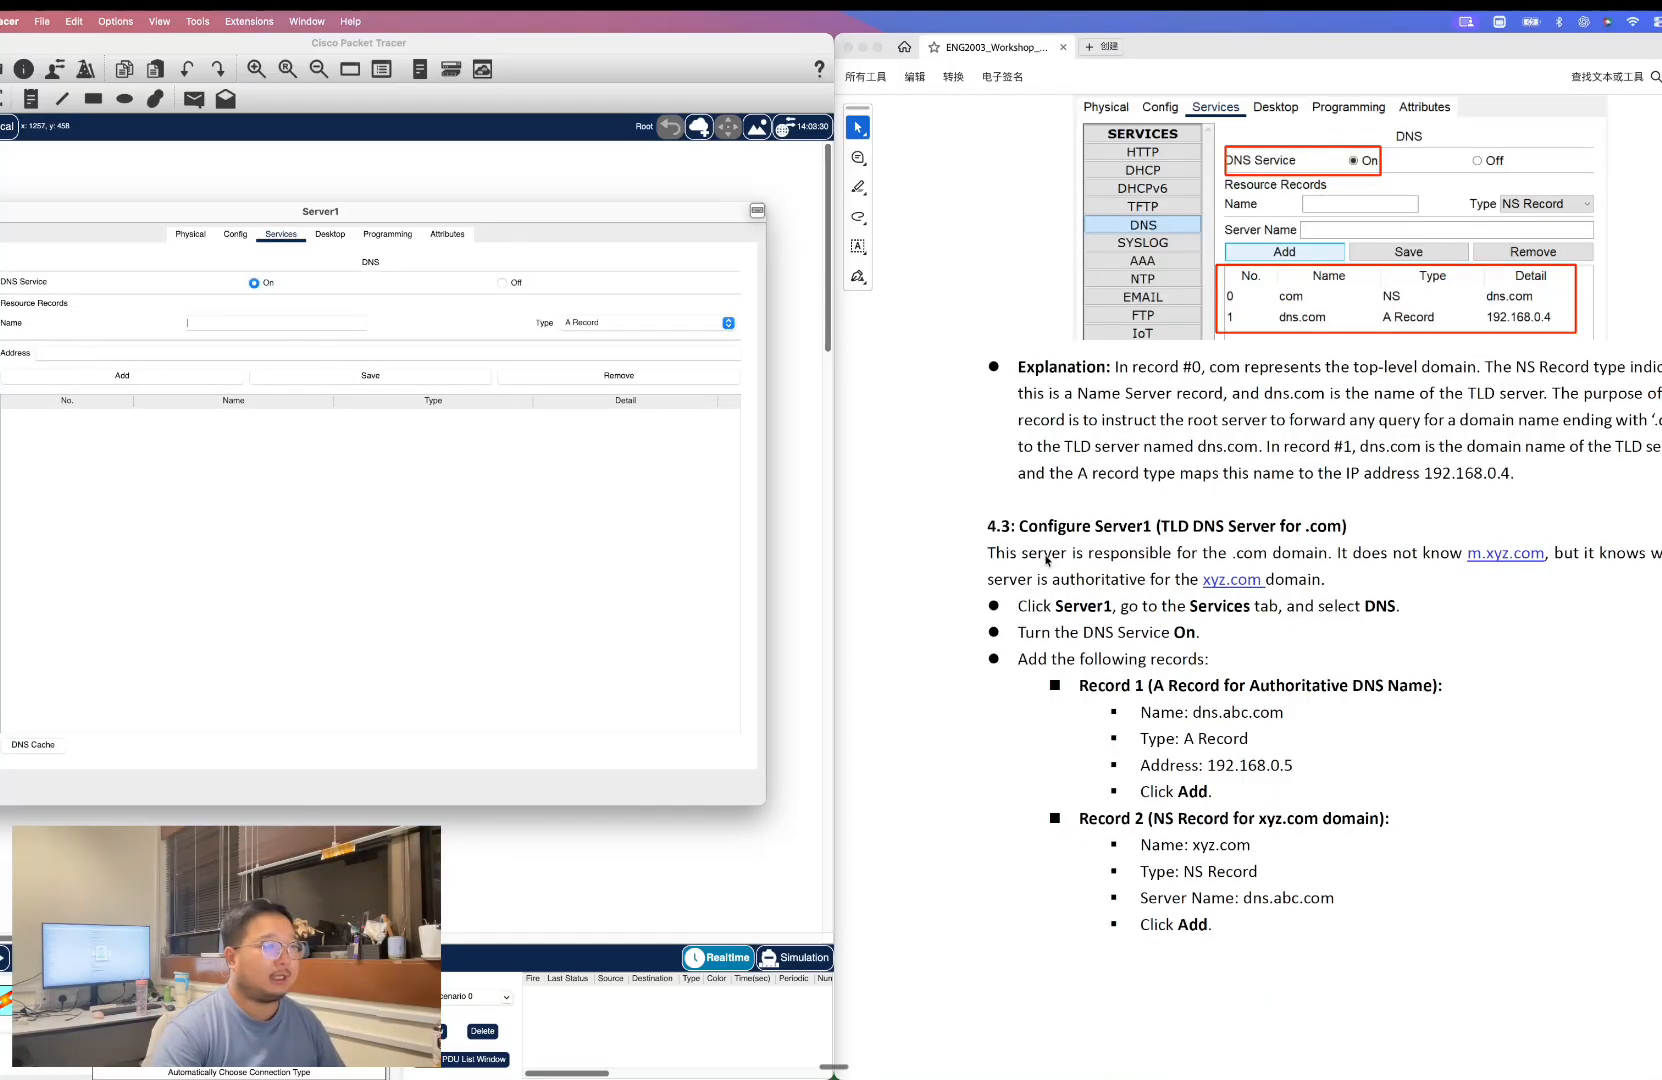
Add an A record on Server1 named dns.abc.com with address 192.168.0.5.
left_click(1199, 706)
left_click_drag(1193, 712, 1284, 712)
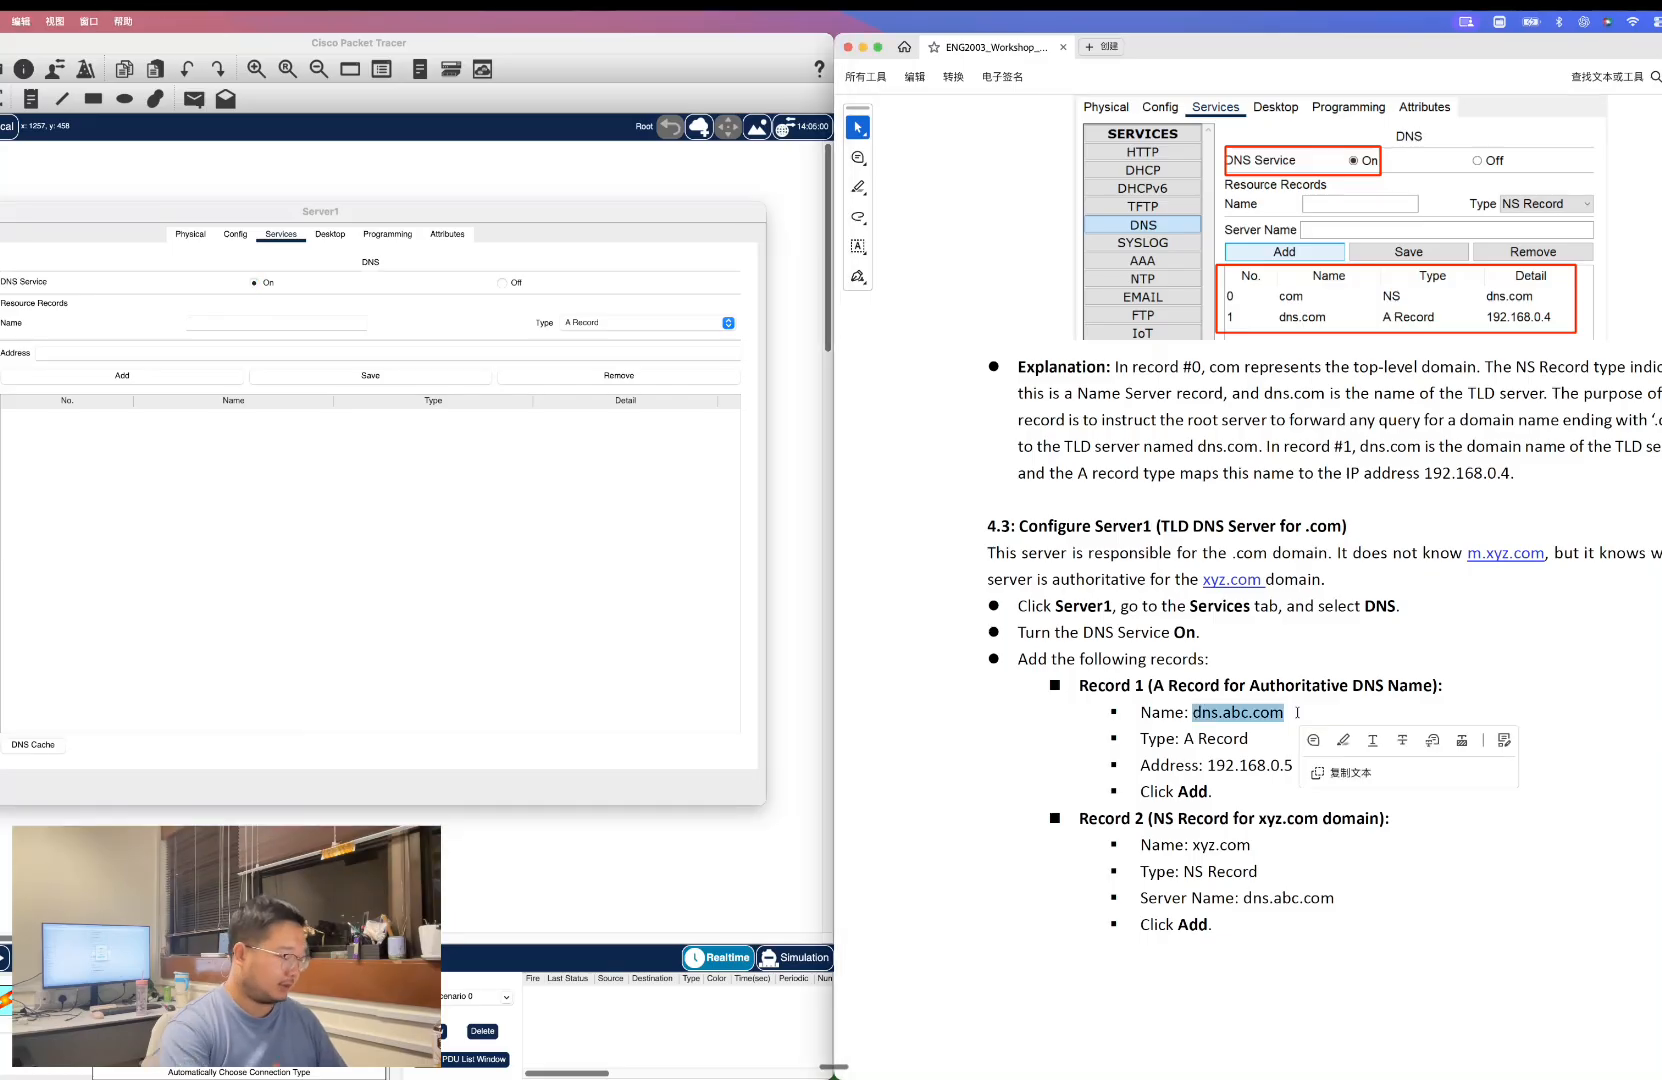
key("super+c")
left_click(302, 317)
key("super+v")
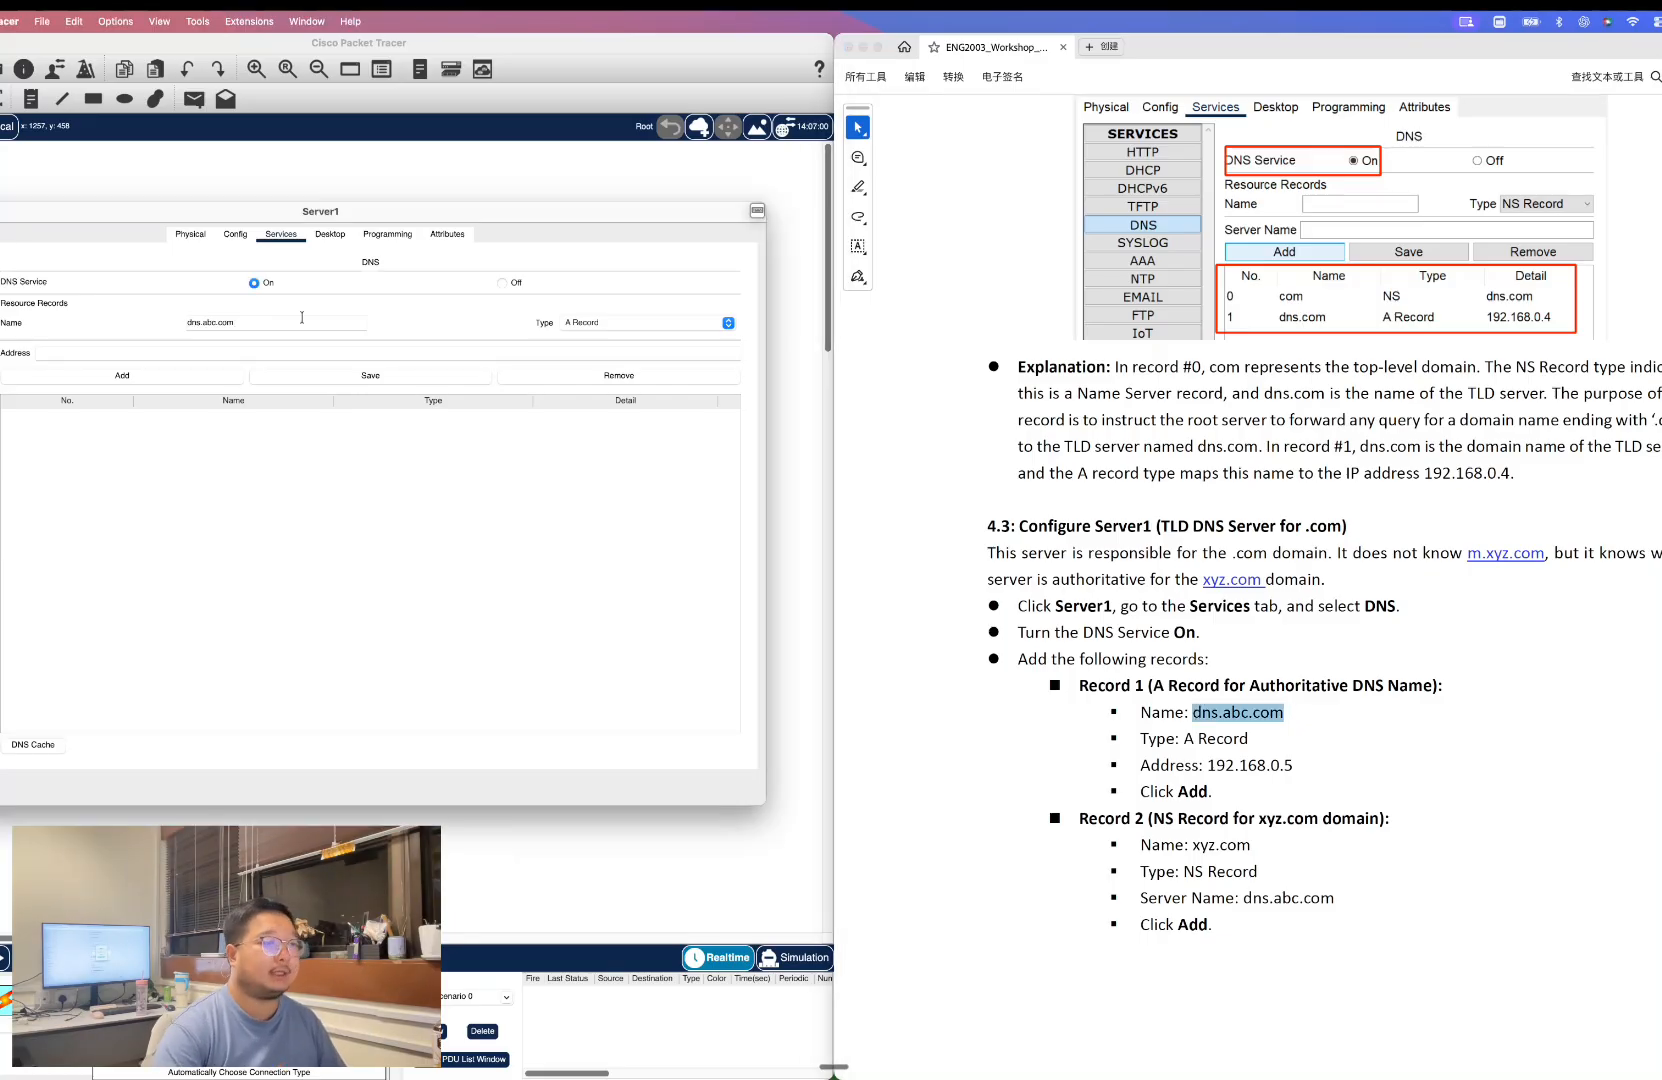
left_click_drag(1207, 765, 1213, 791)
left_click_drag(1319, 764, 1212, 770)
key("super+c")
left_click(106, 353)
key("super+v")
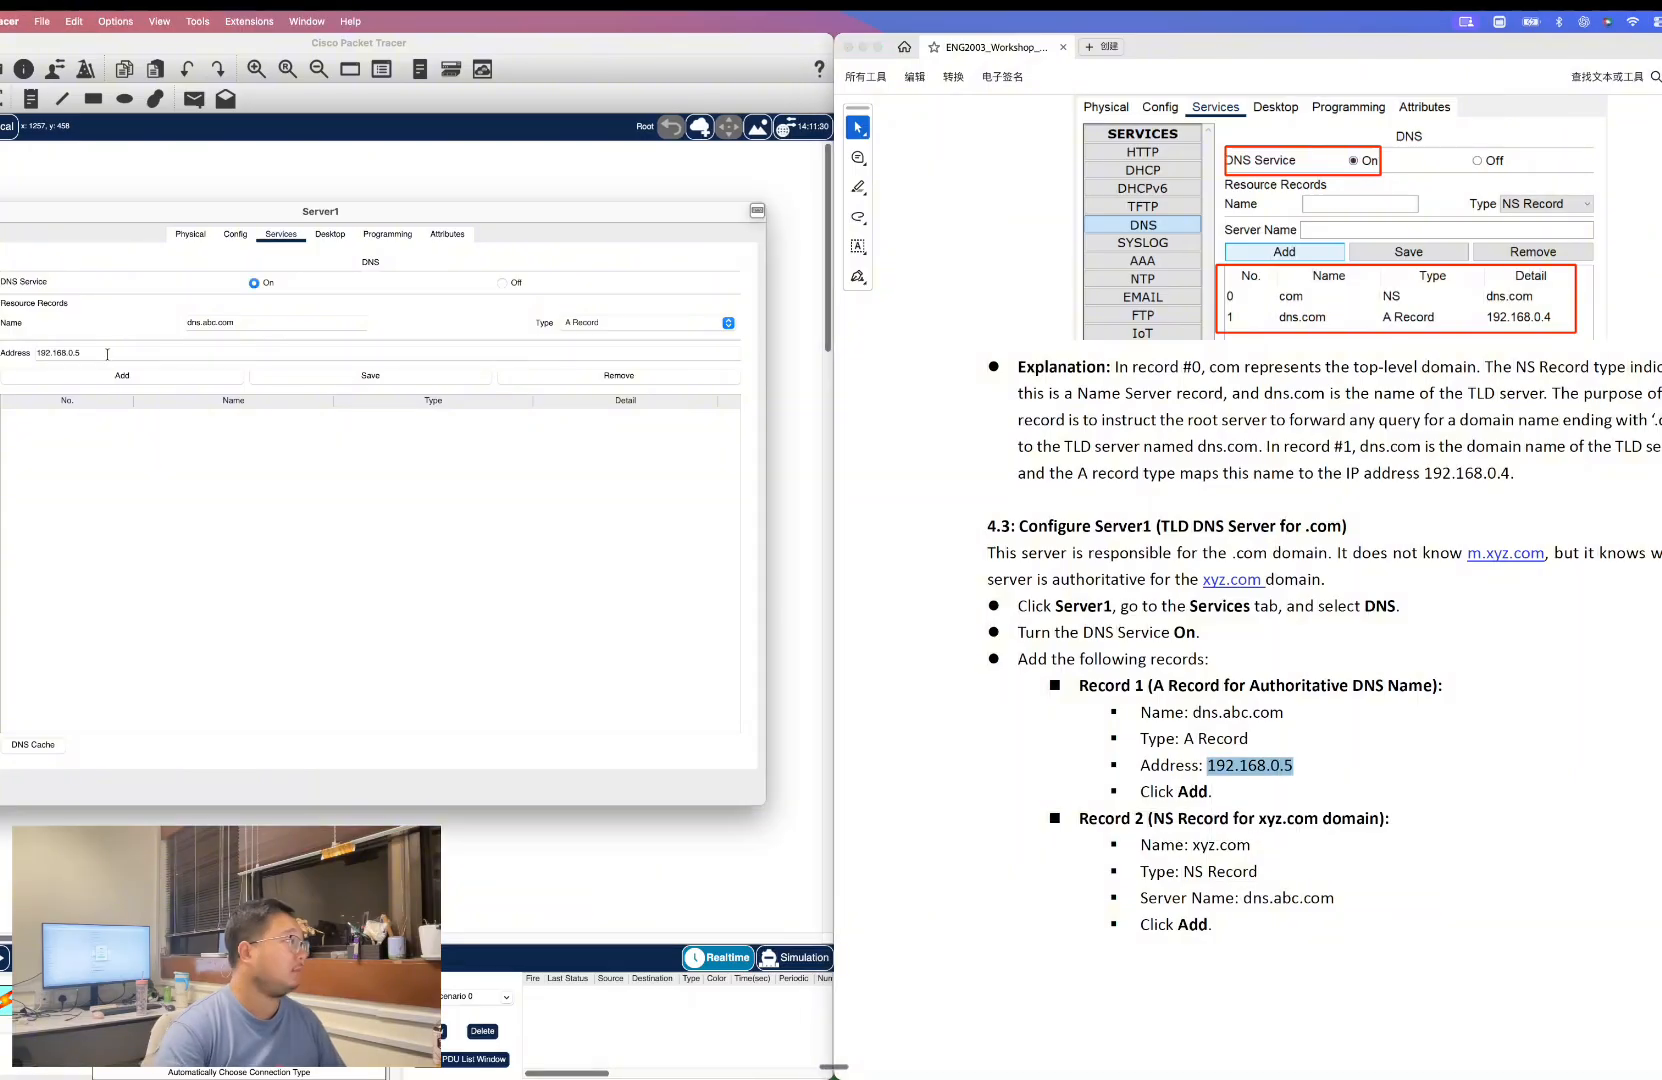
left_click(112, 371)
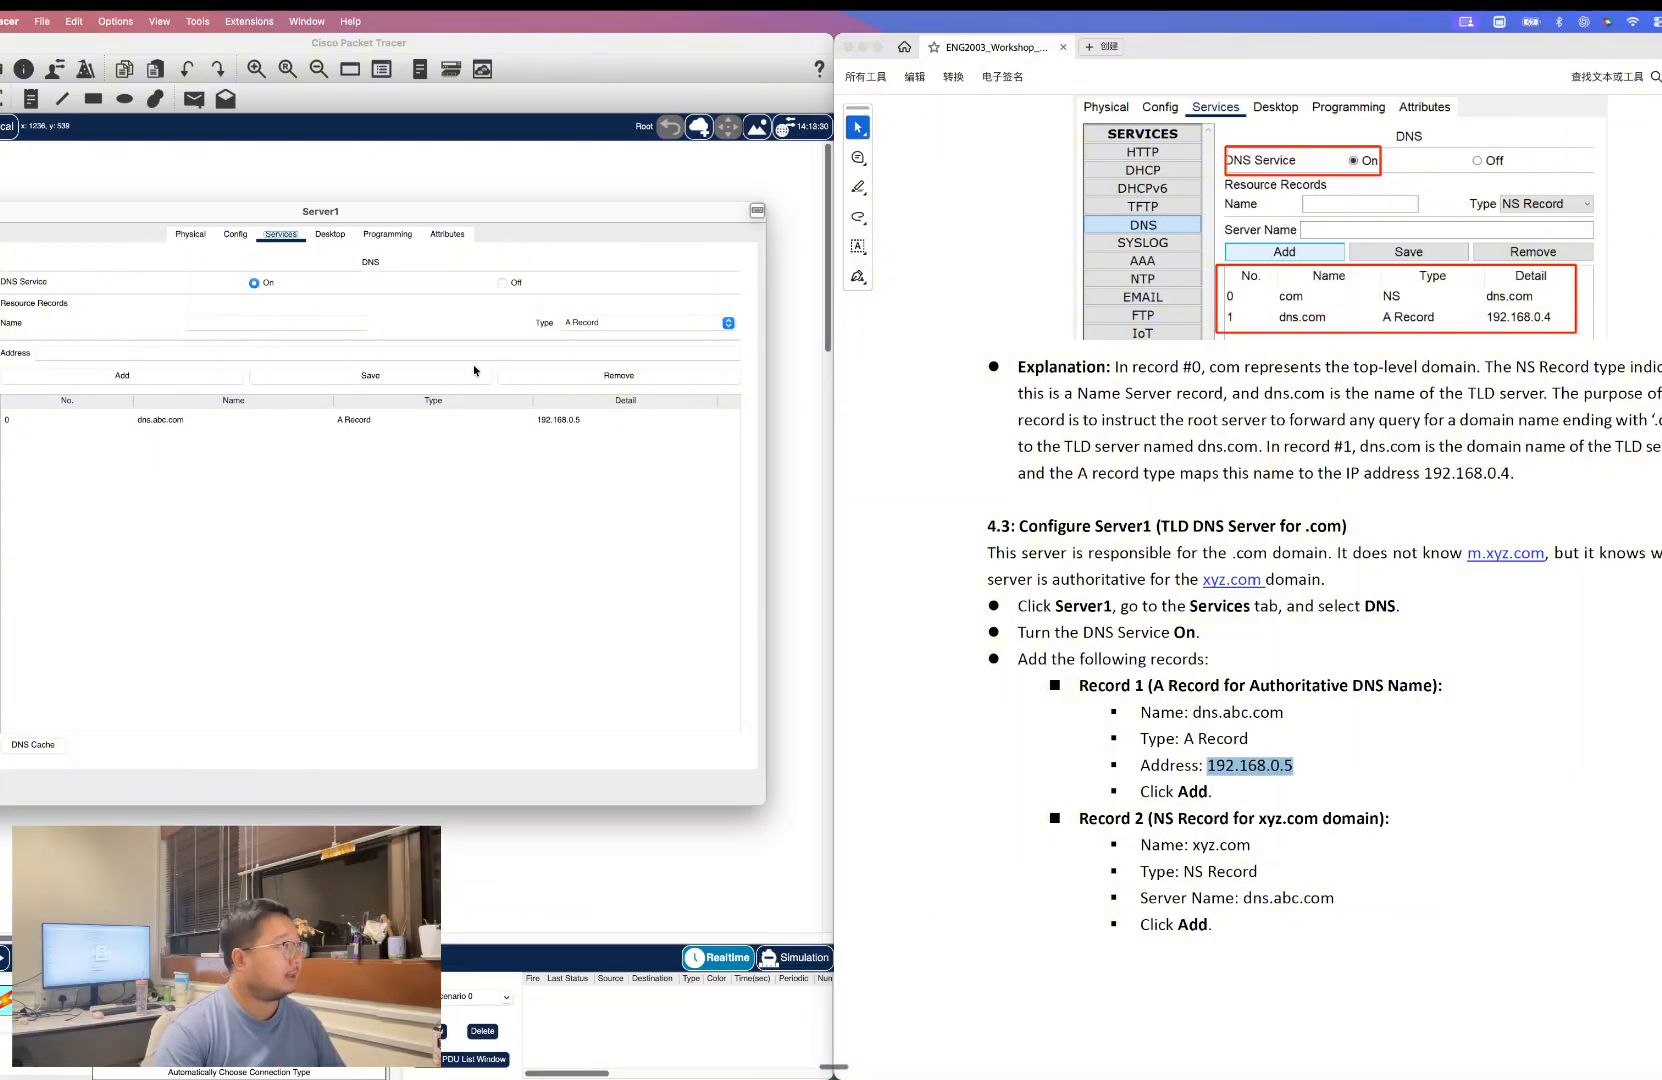
Add an NS record on Server1 named xyz.com with server name dns.abc.com.
left_click(1203, 850)
left_click_drag(1191, 845, 1252, 846)
key("super+c")
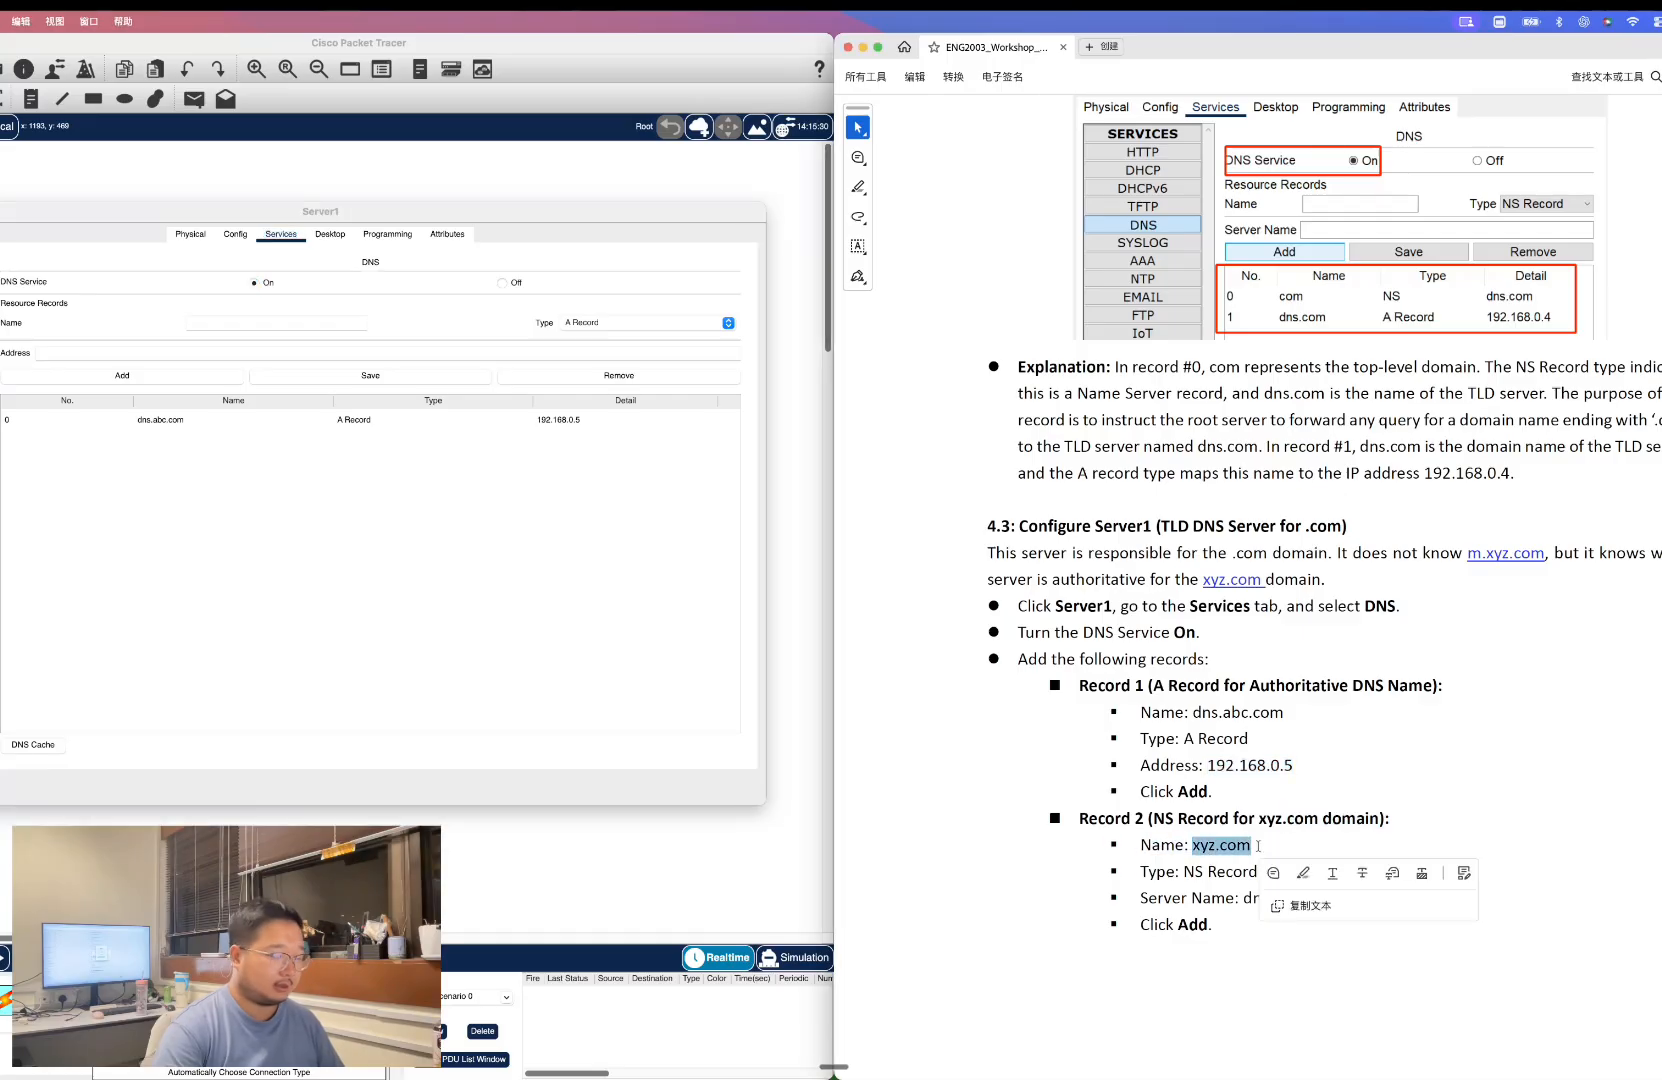
left_click(275, 322)
key("super+v")
left_click(590, 322)
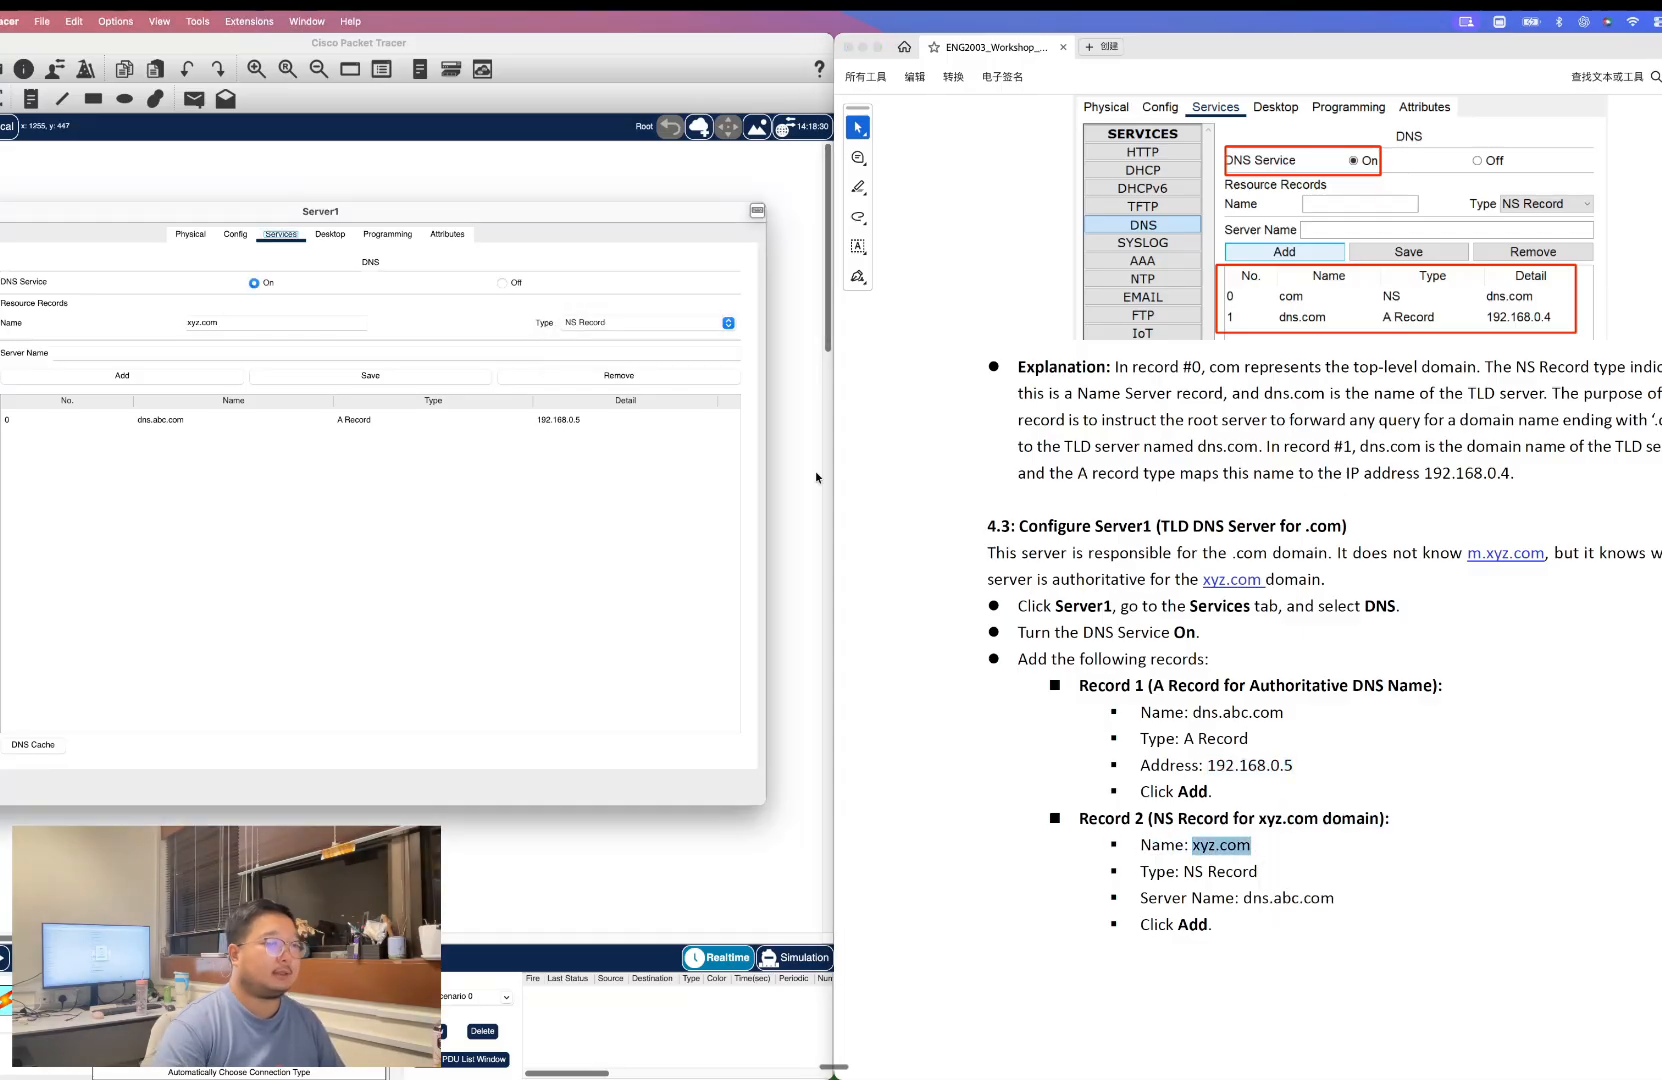
left_click(593, 349)
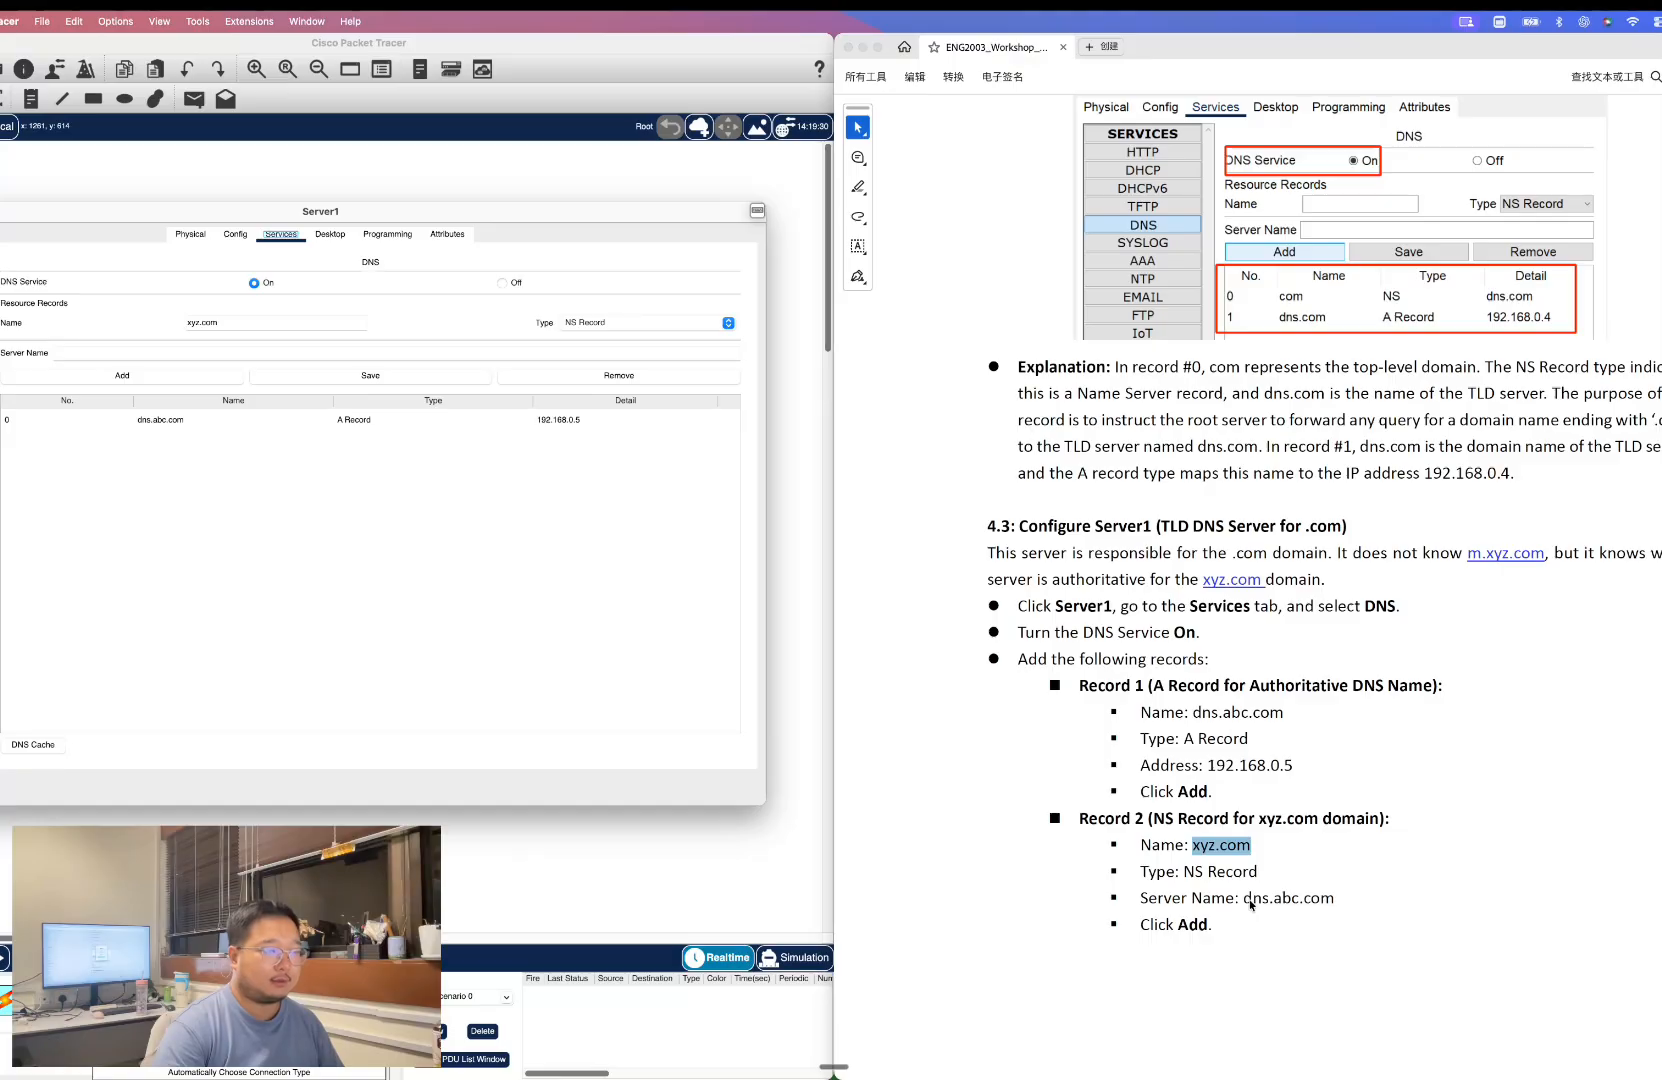
left_click_drag(1244, 898, 1345, 900)
left_click(1390, 958)
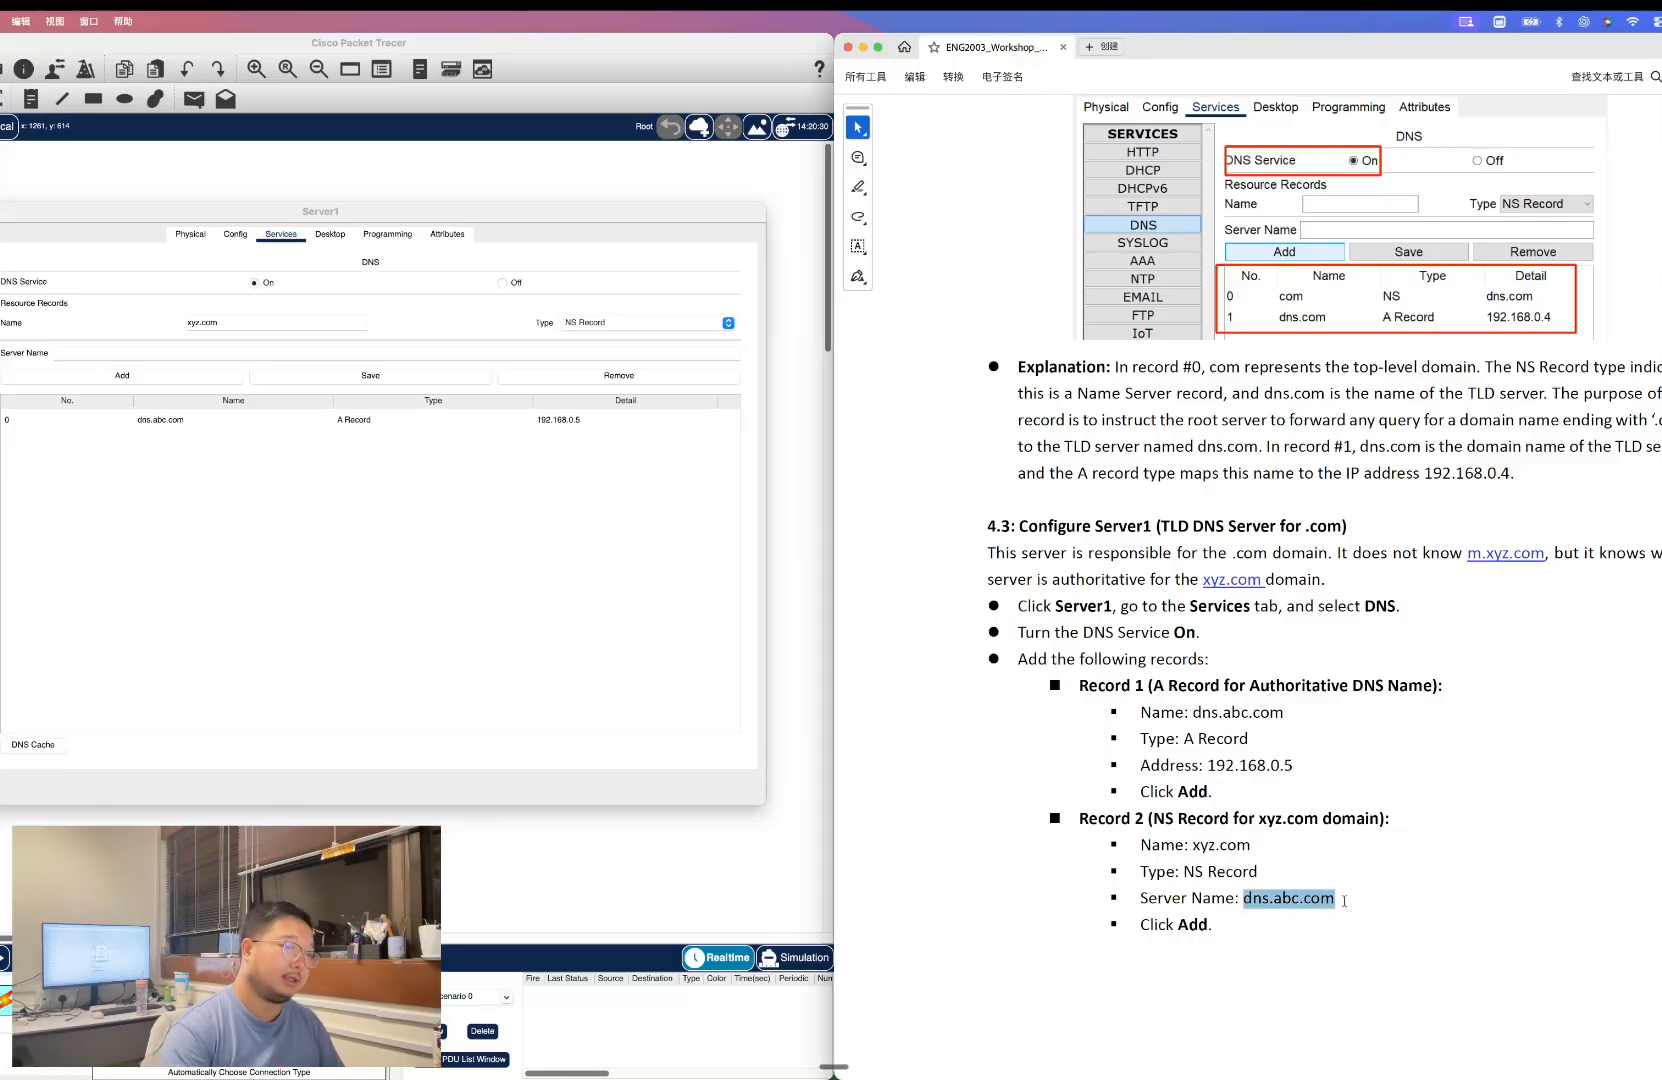
left_click(83, 352)
key("super+v")
left_click(75, 376)
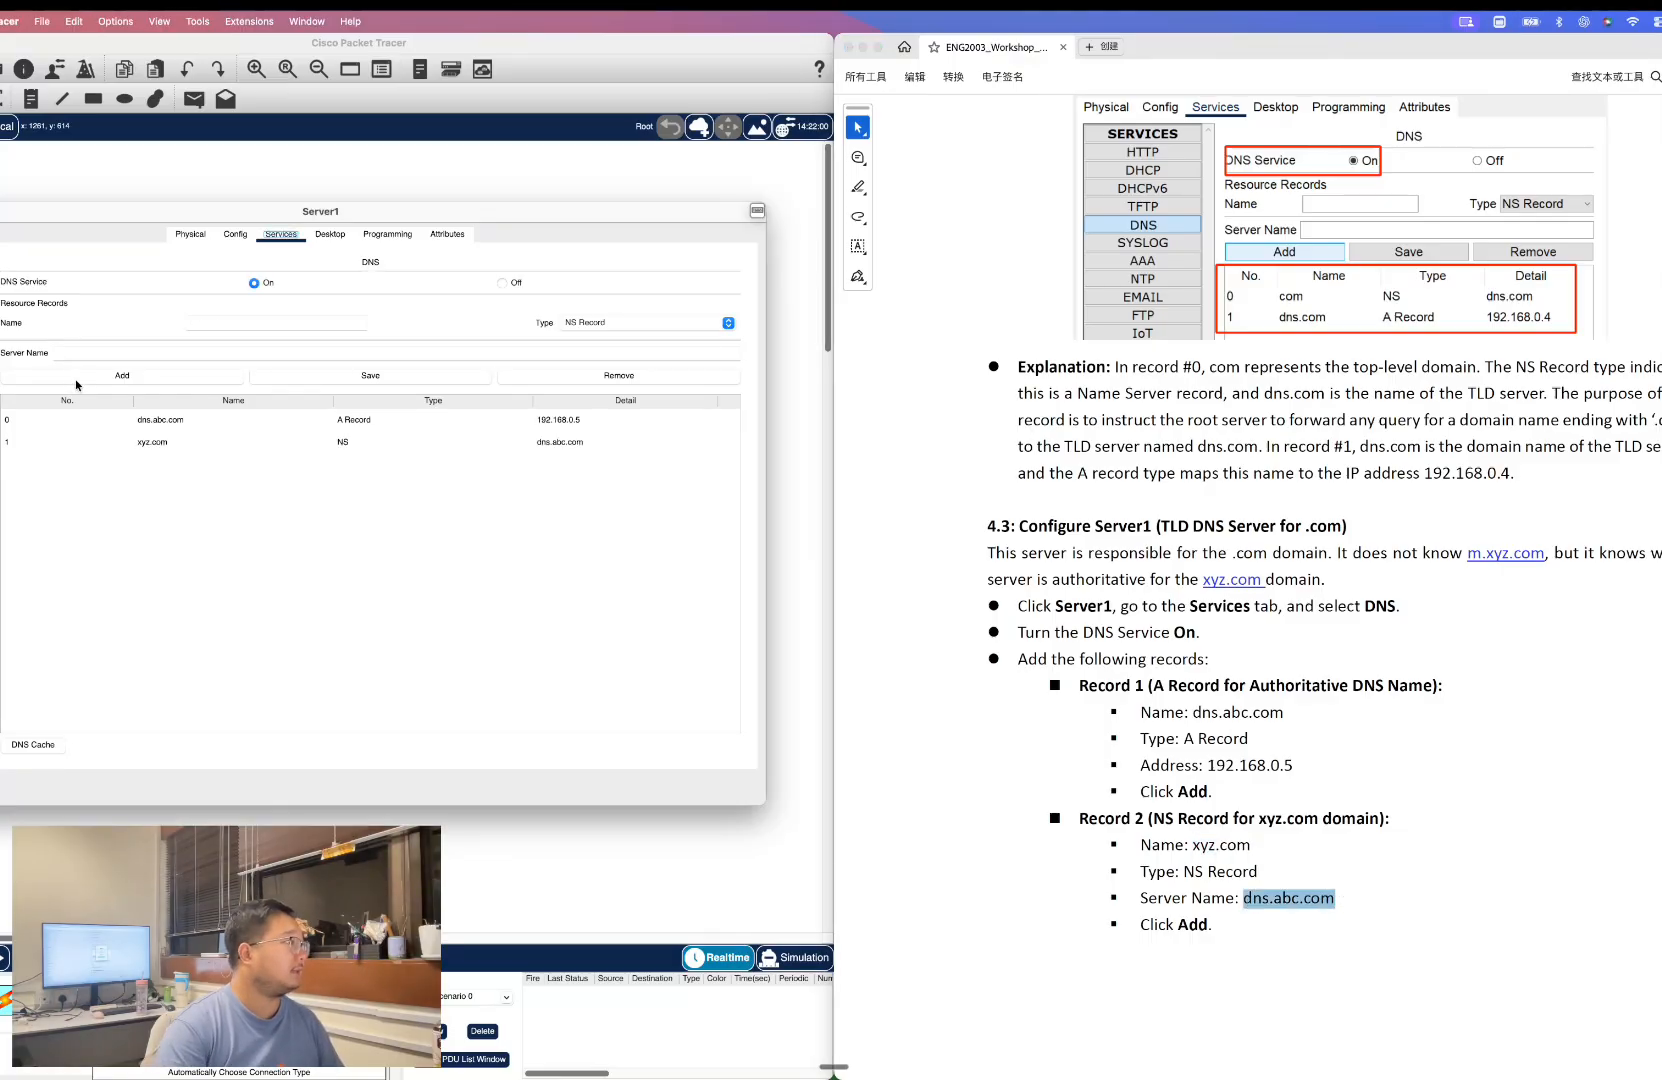
Review the guide's expected Server1 records and close Server1's window.
scroll(1163, 790, "down", 10)
scroll(1188, 786, "down", 3)
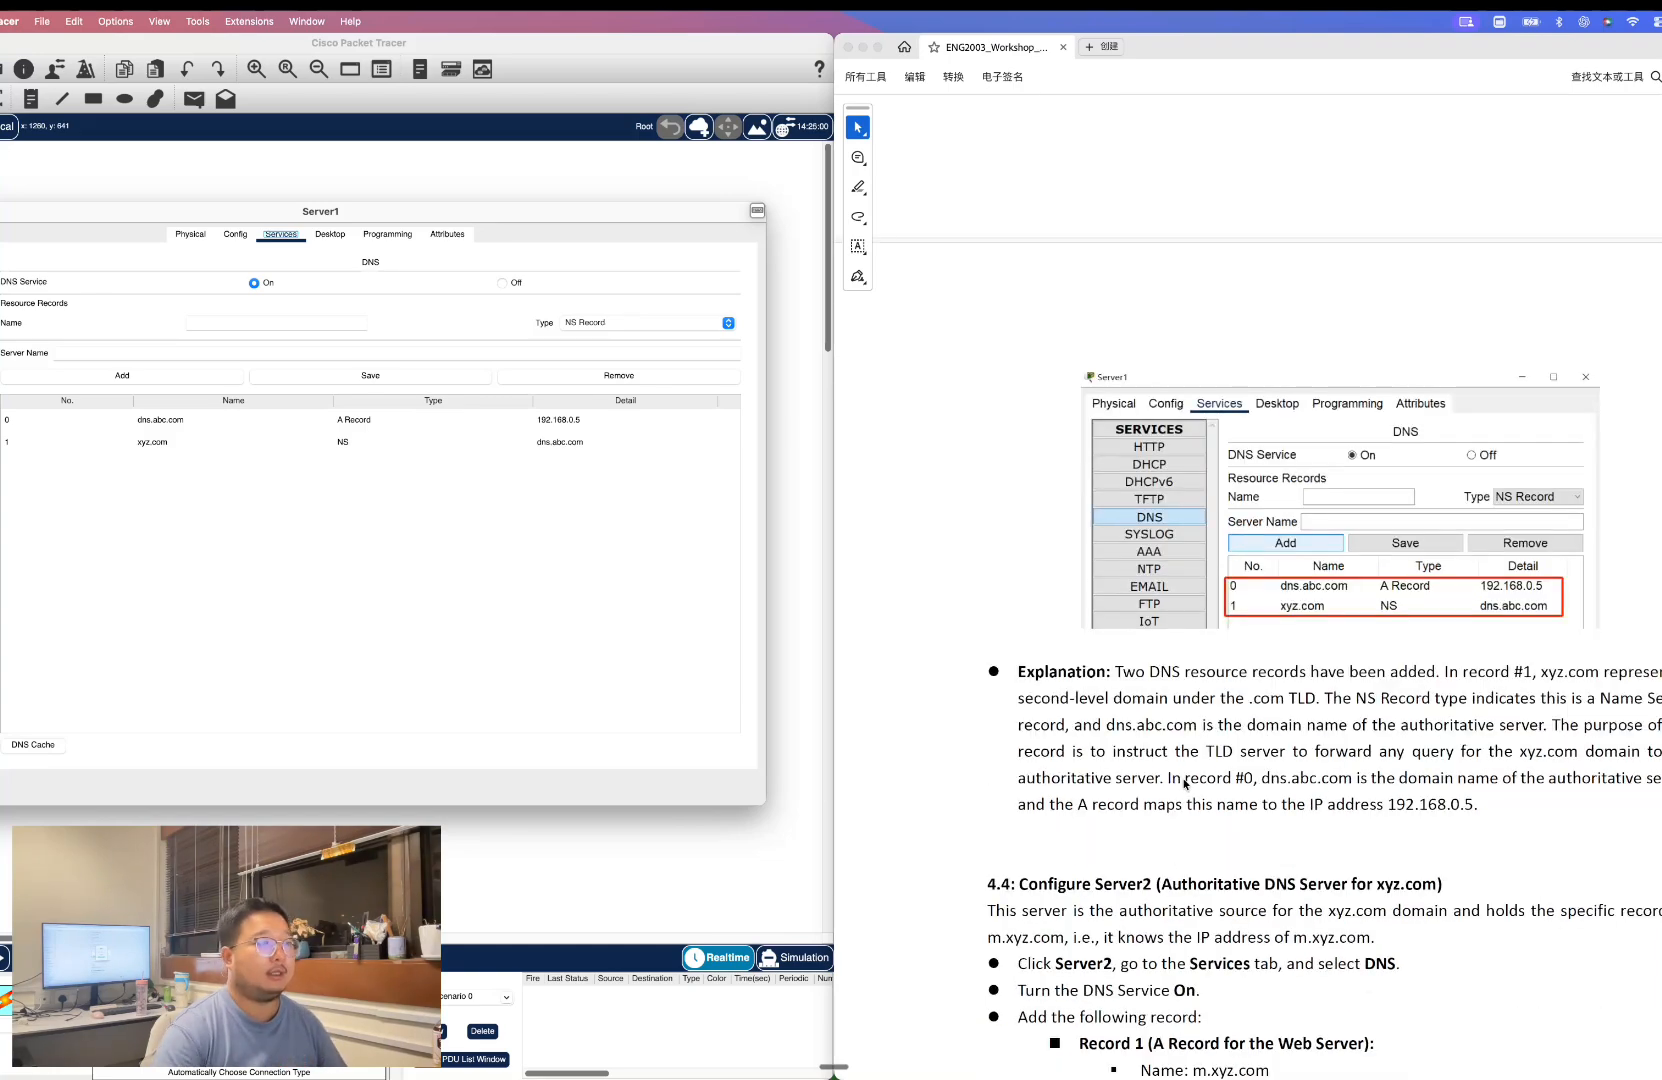
scroll(1318, 673, "down", 1)
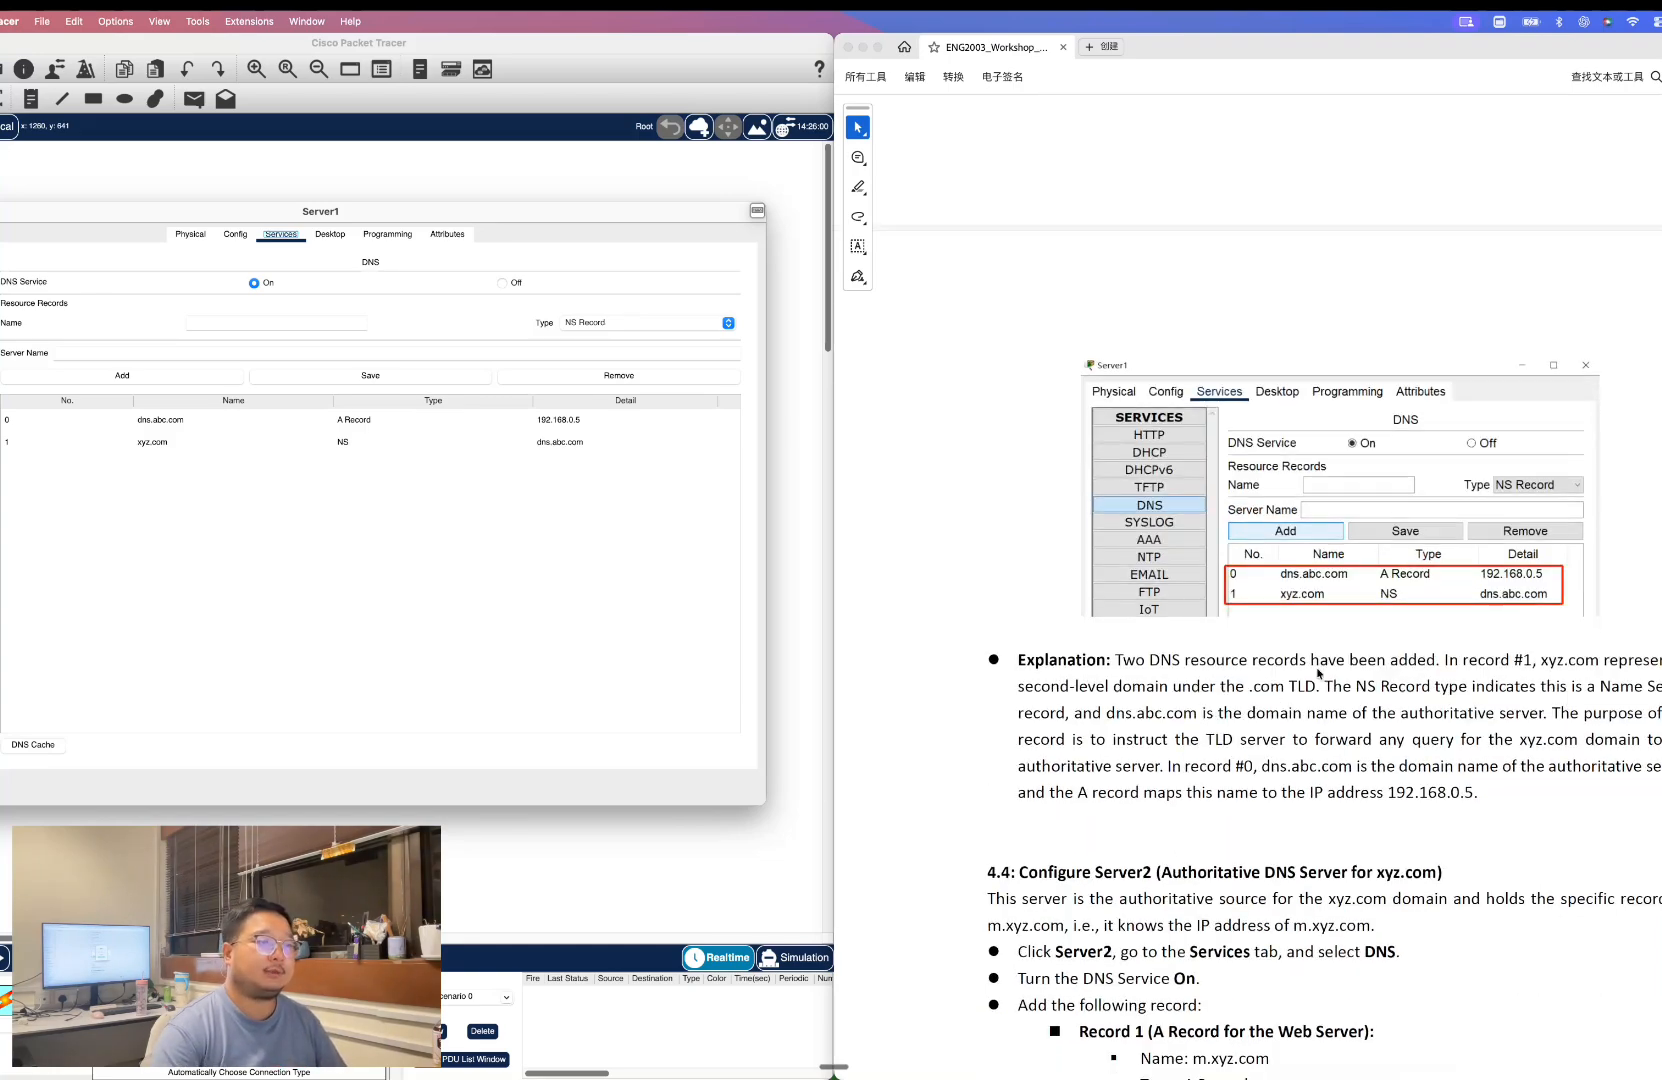
scroll(1360, 665, "down", 1)
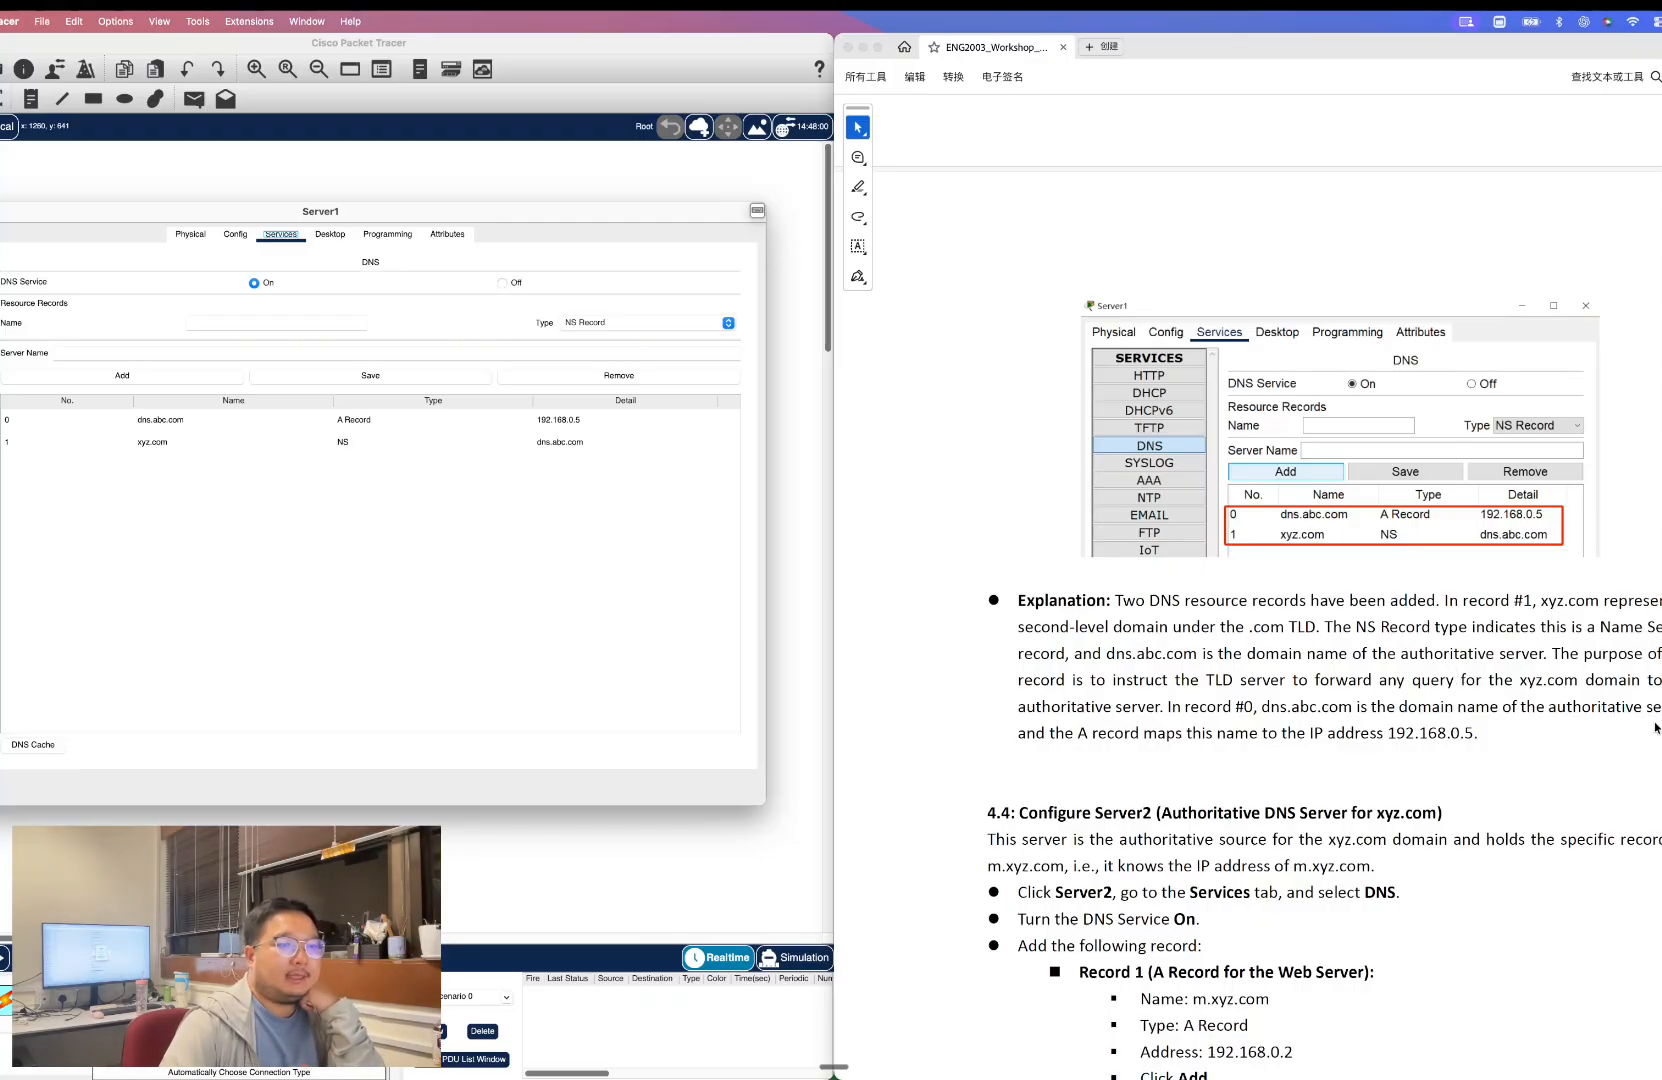
scroll(1413, 744, "down", 4)
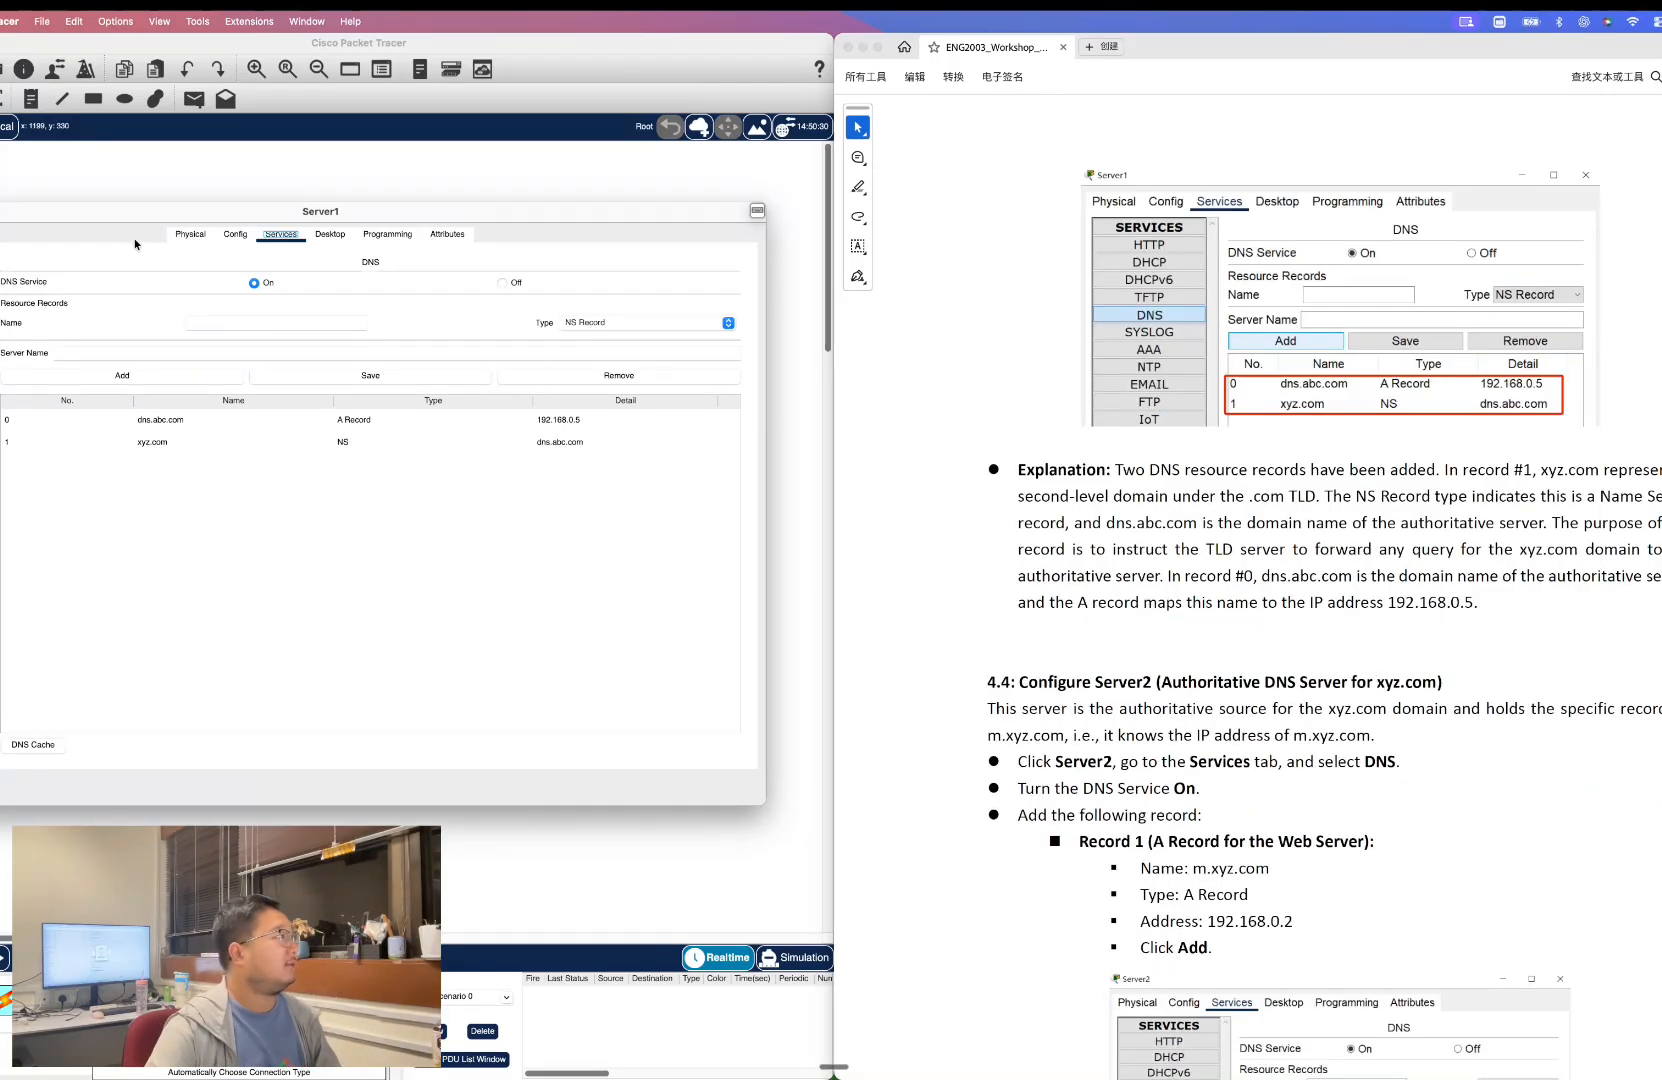
left_click(10, 211)
Open Server2's DNS service settings and turn the DNS service on.
scroll(1245, 738, "down", 4)
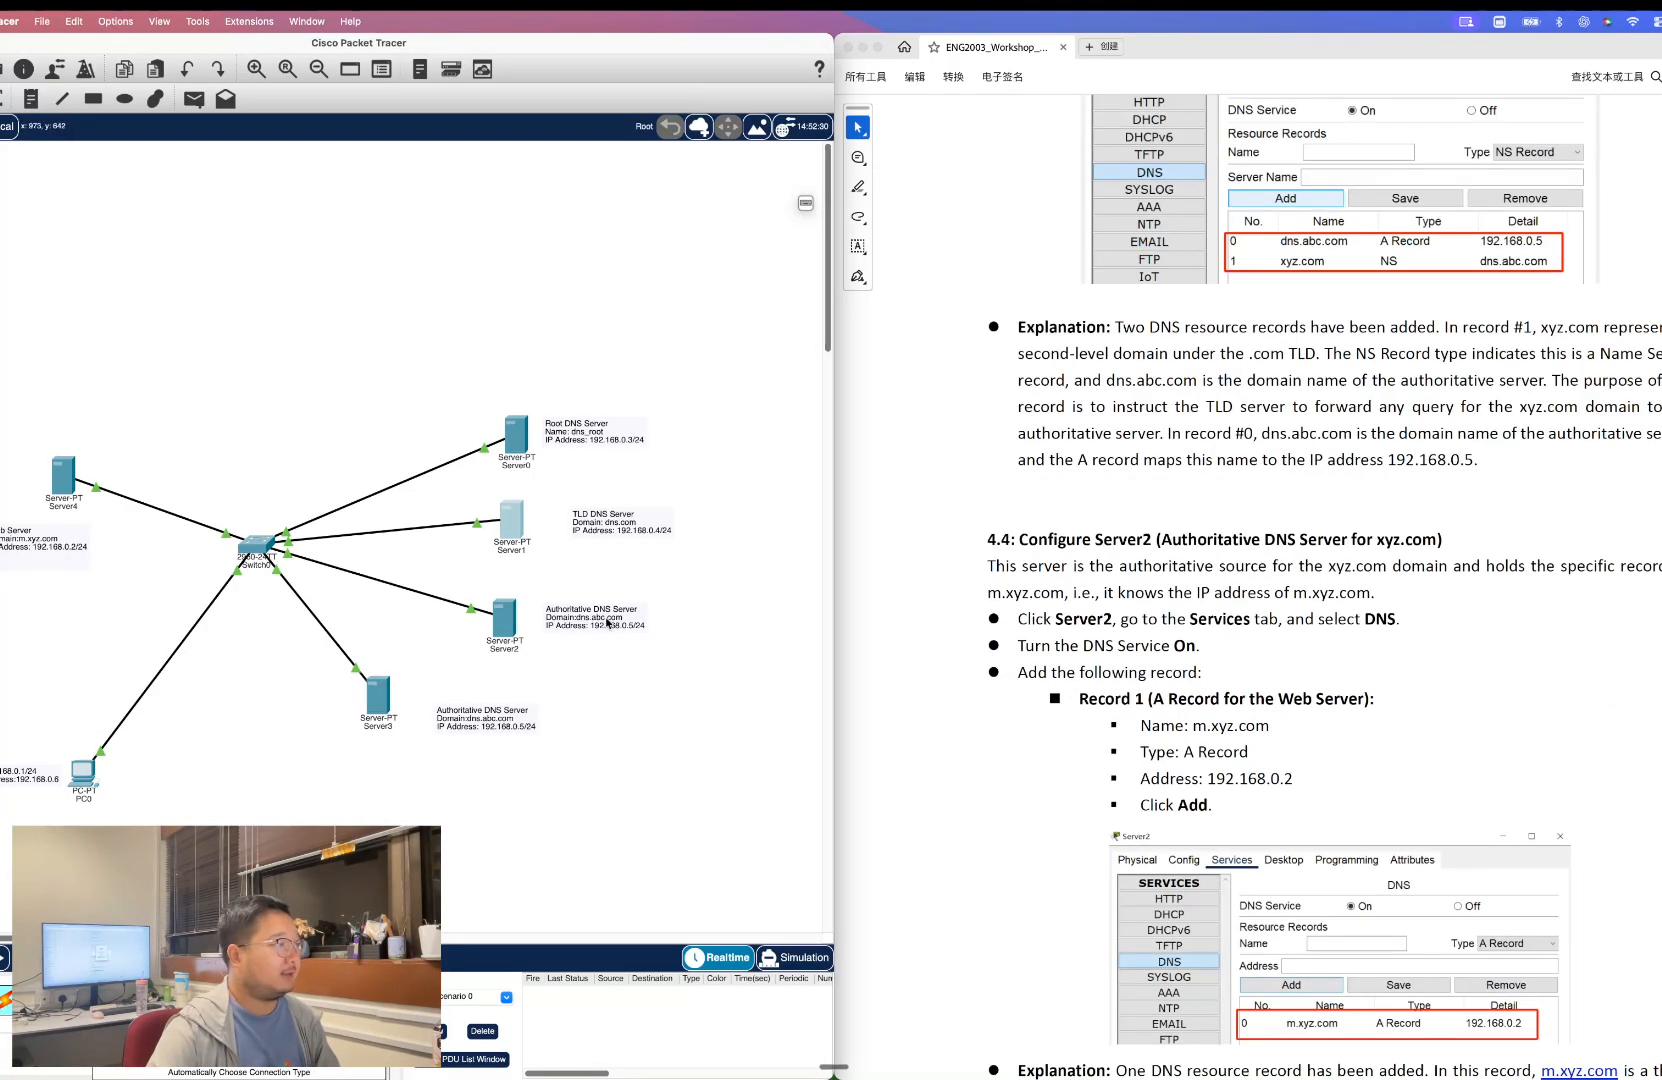
left_click(510, 619)
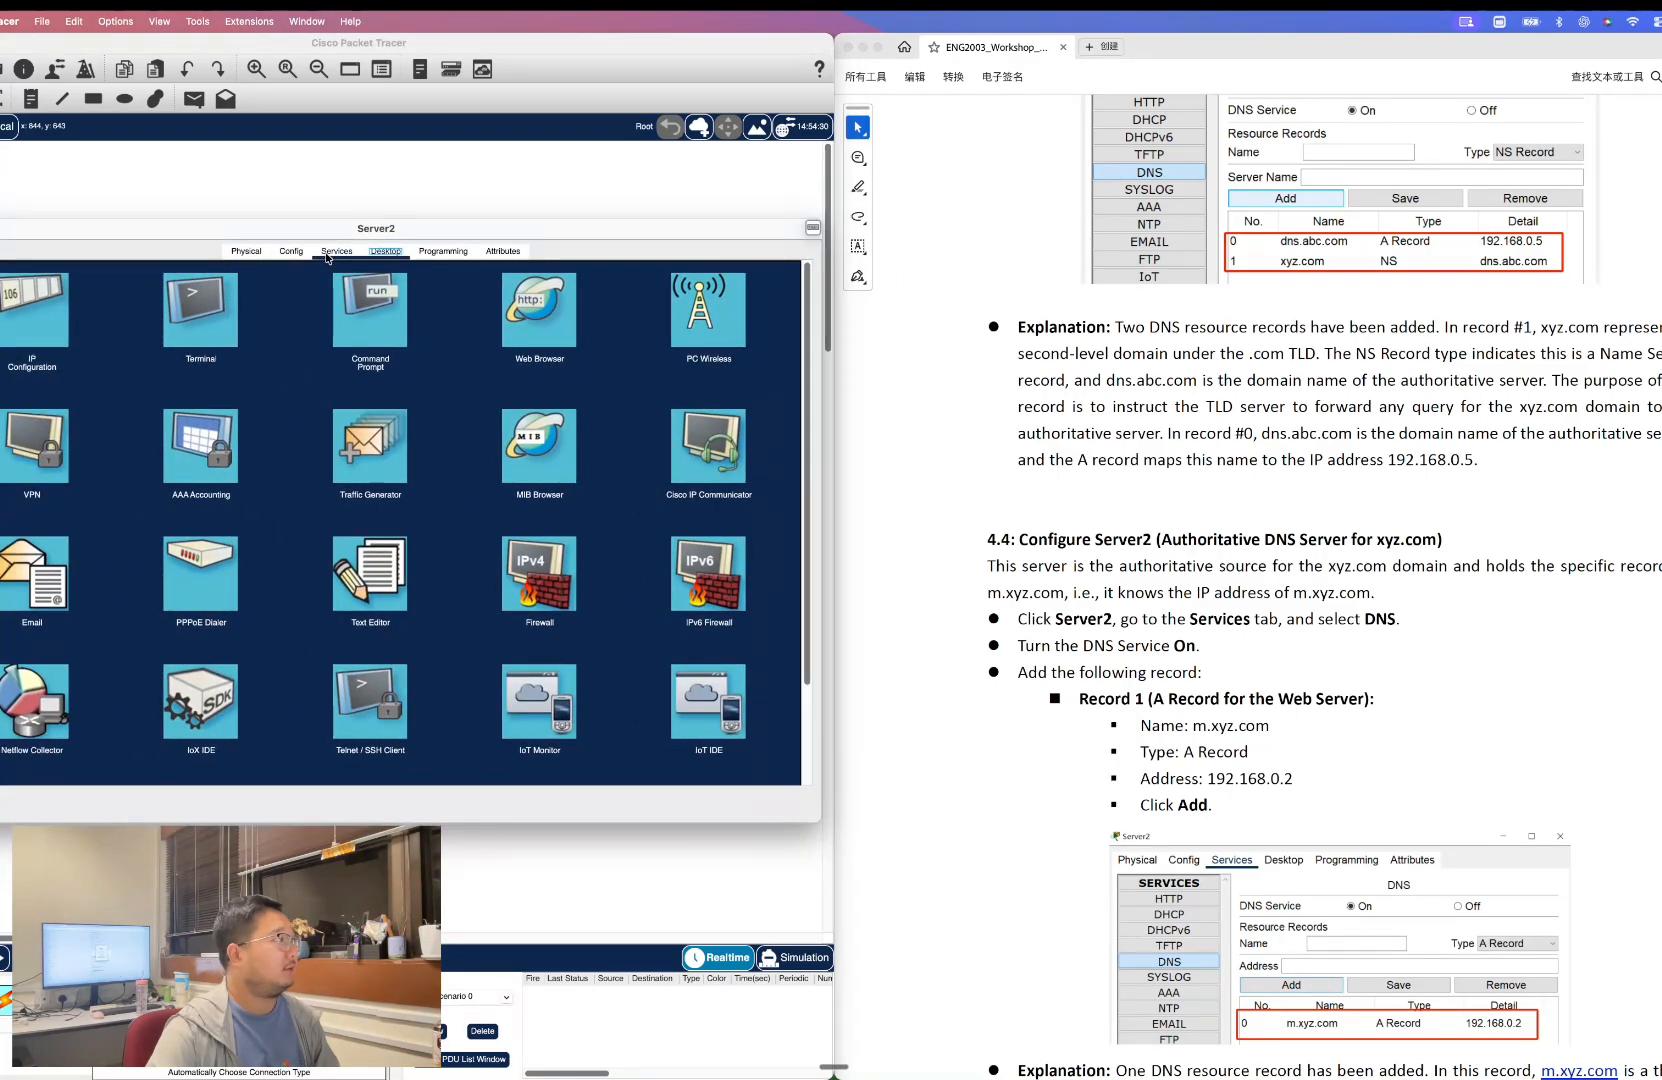
left_click(327, 253)
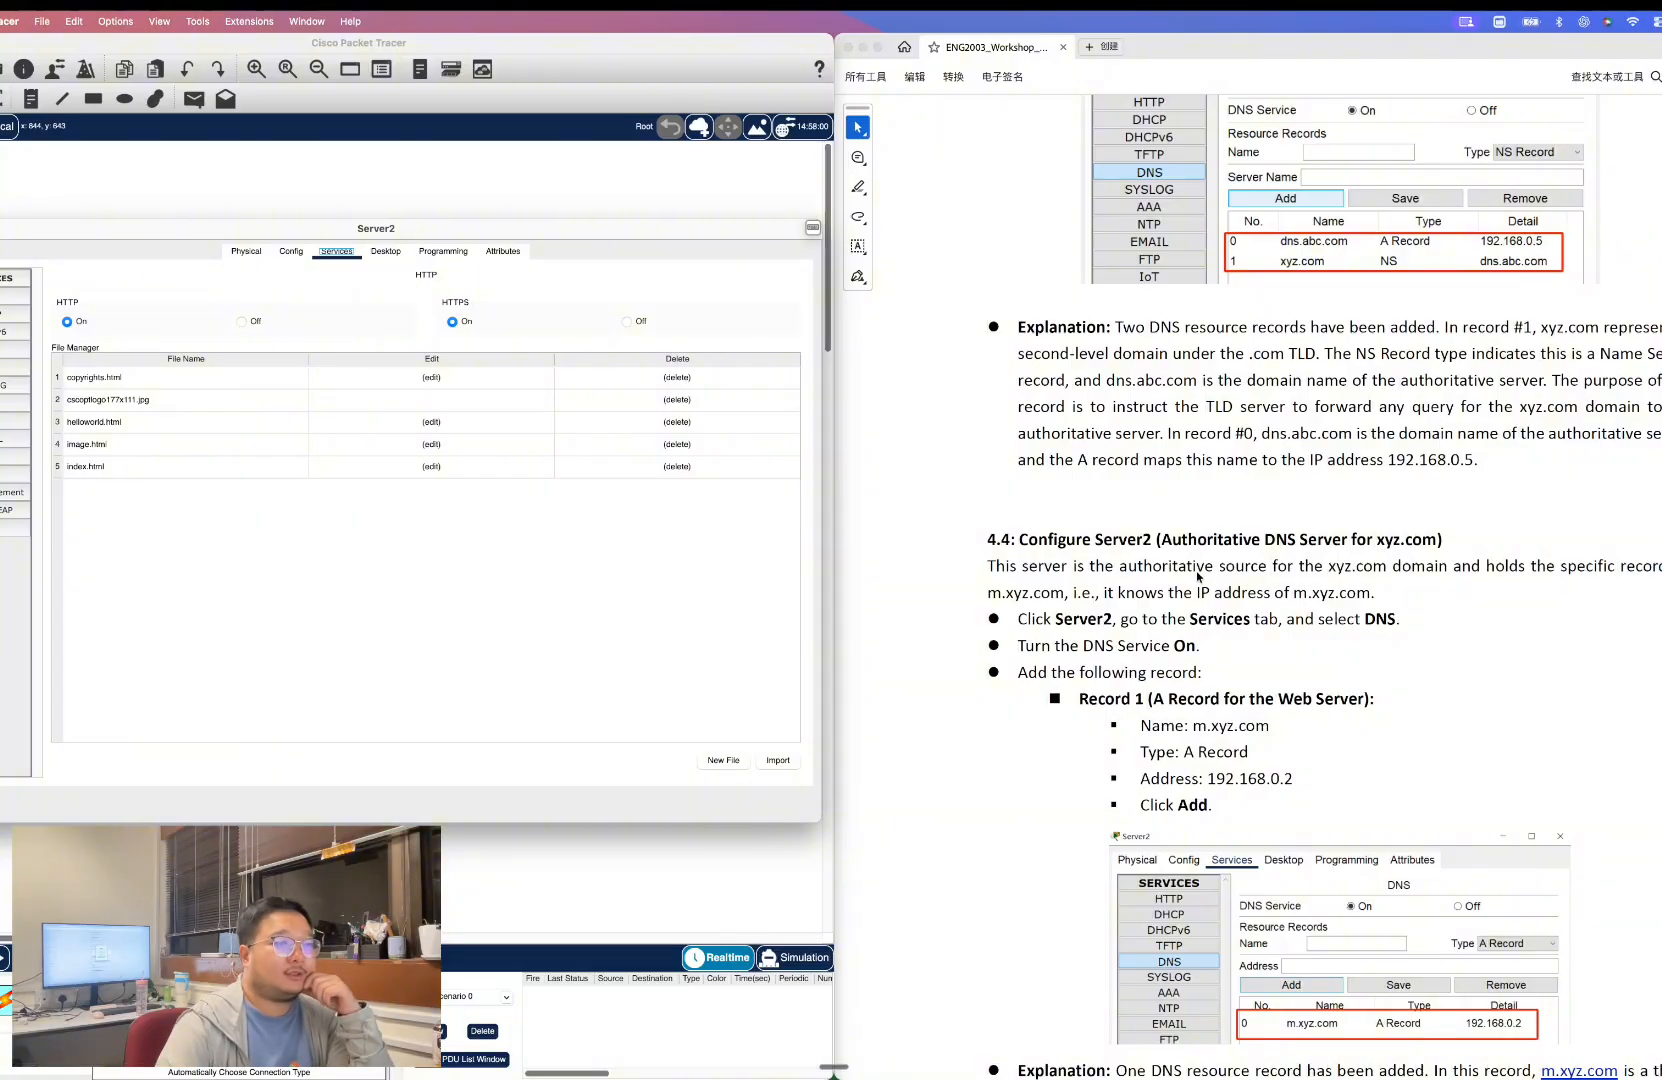
scroll(1222, 583, "down", 1)
left_click(18, 367)
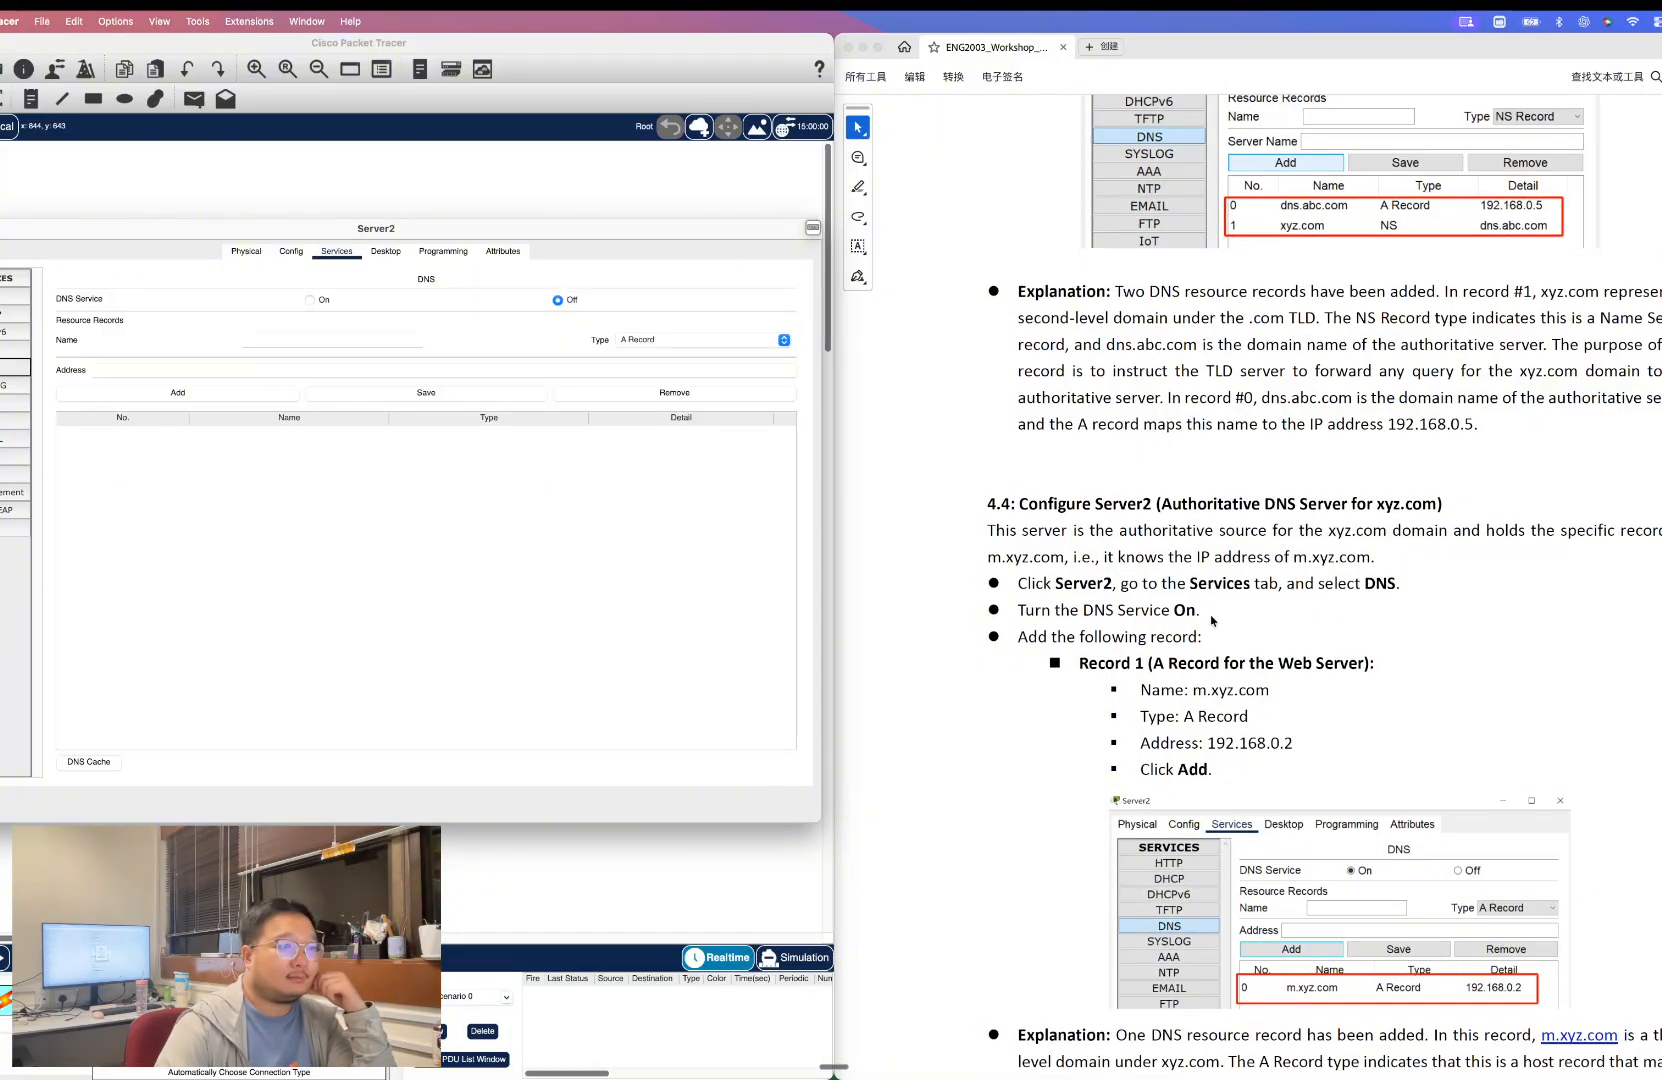
scroll(1205, 608, "down", 4)
left_click_drag(1193, 536, 1272, 536)
key("super+c")
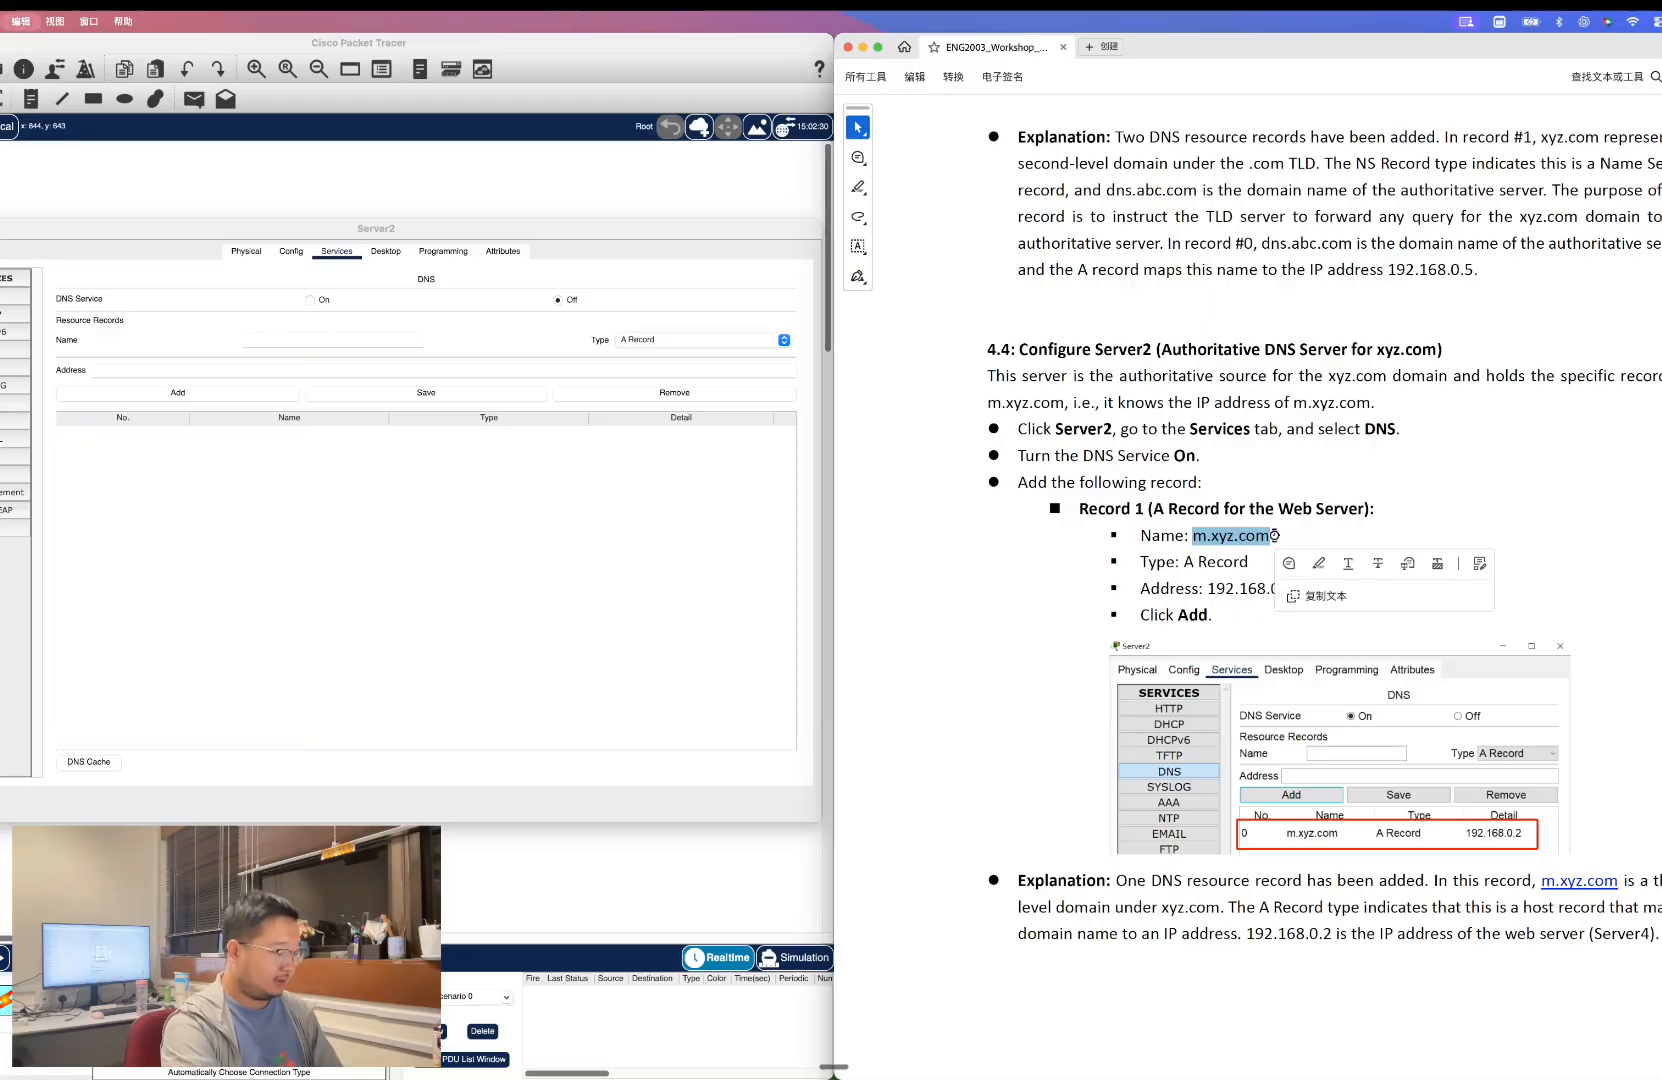
left_click(310, 300)
Add an A record on Server2 named m.xyz.com with address 192.168.0.2.
left_click(301, 338)
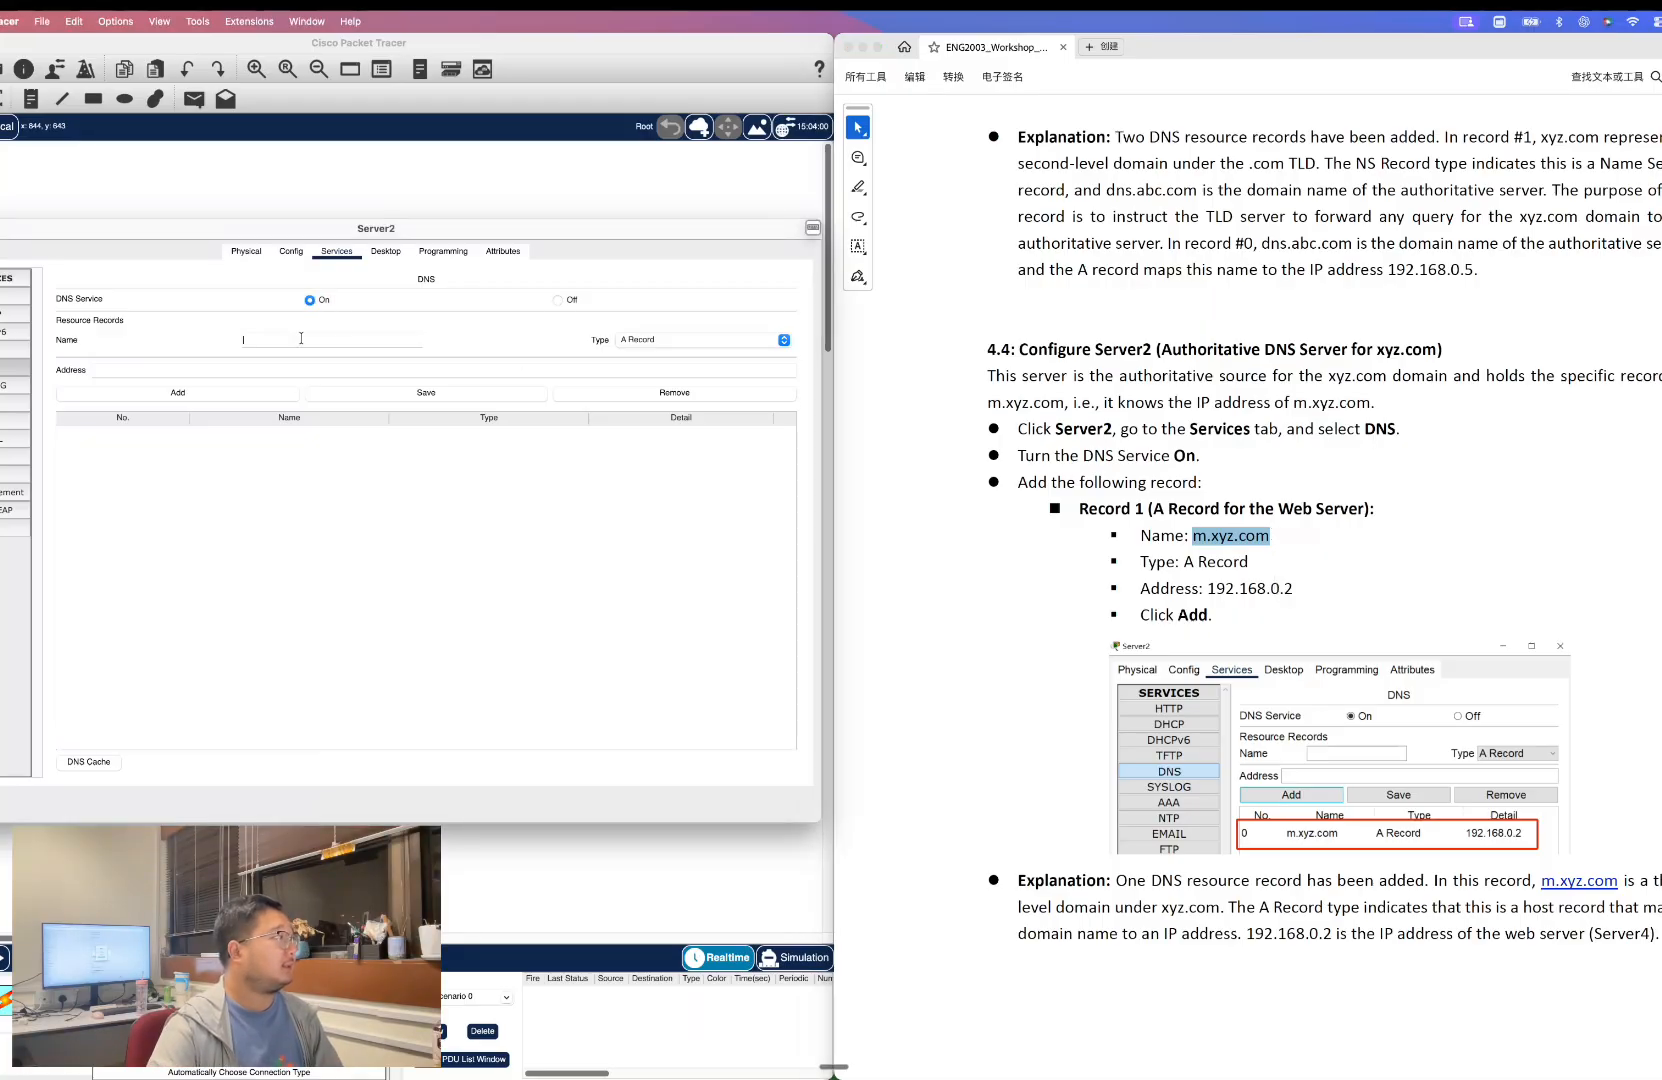
key("super+v")
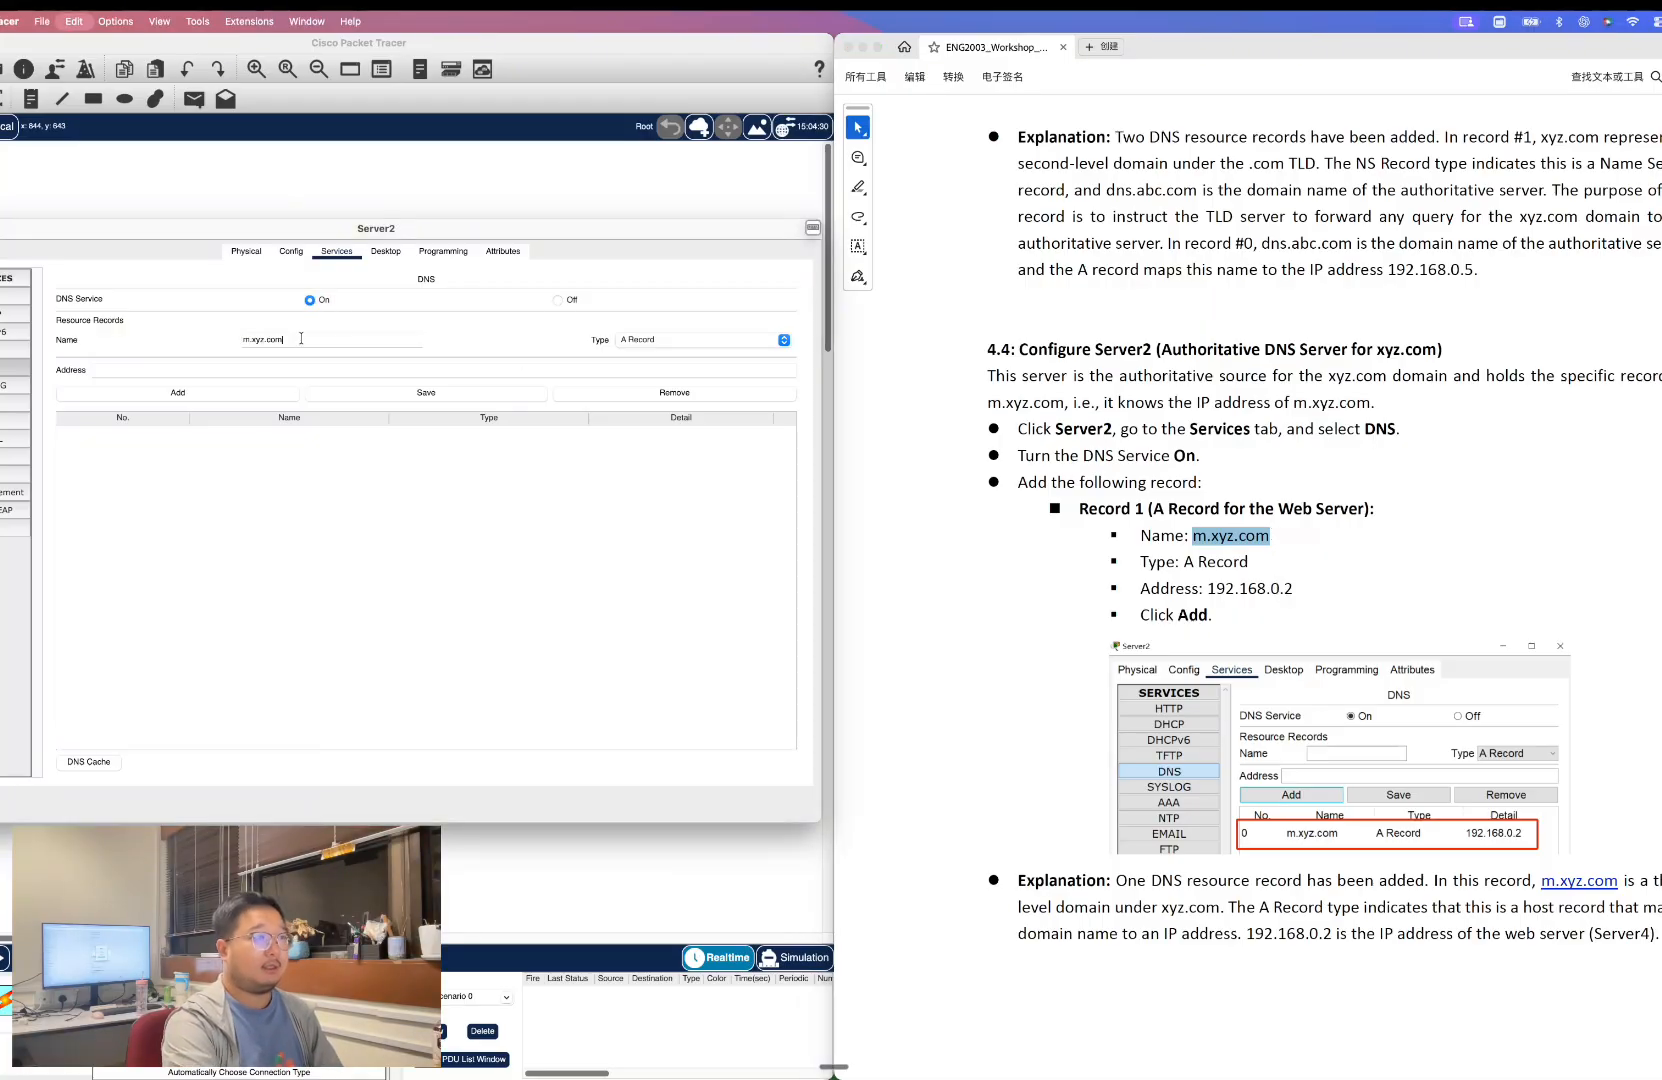
left_click(1211, 588)
left_click_drag(1209, 588, 1297, 588)
key("super+c")
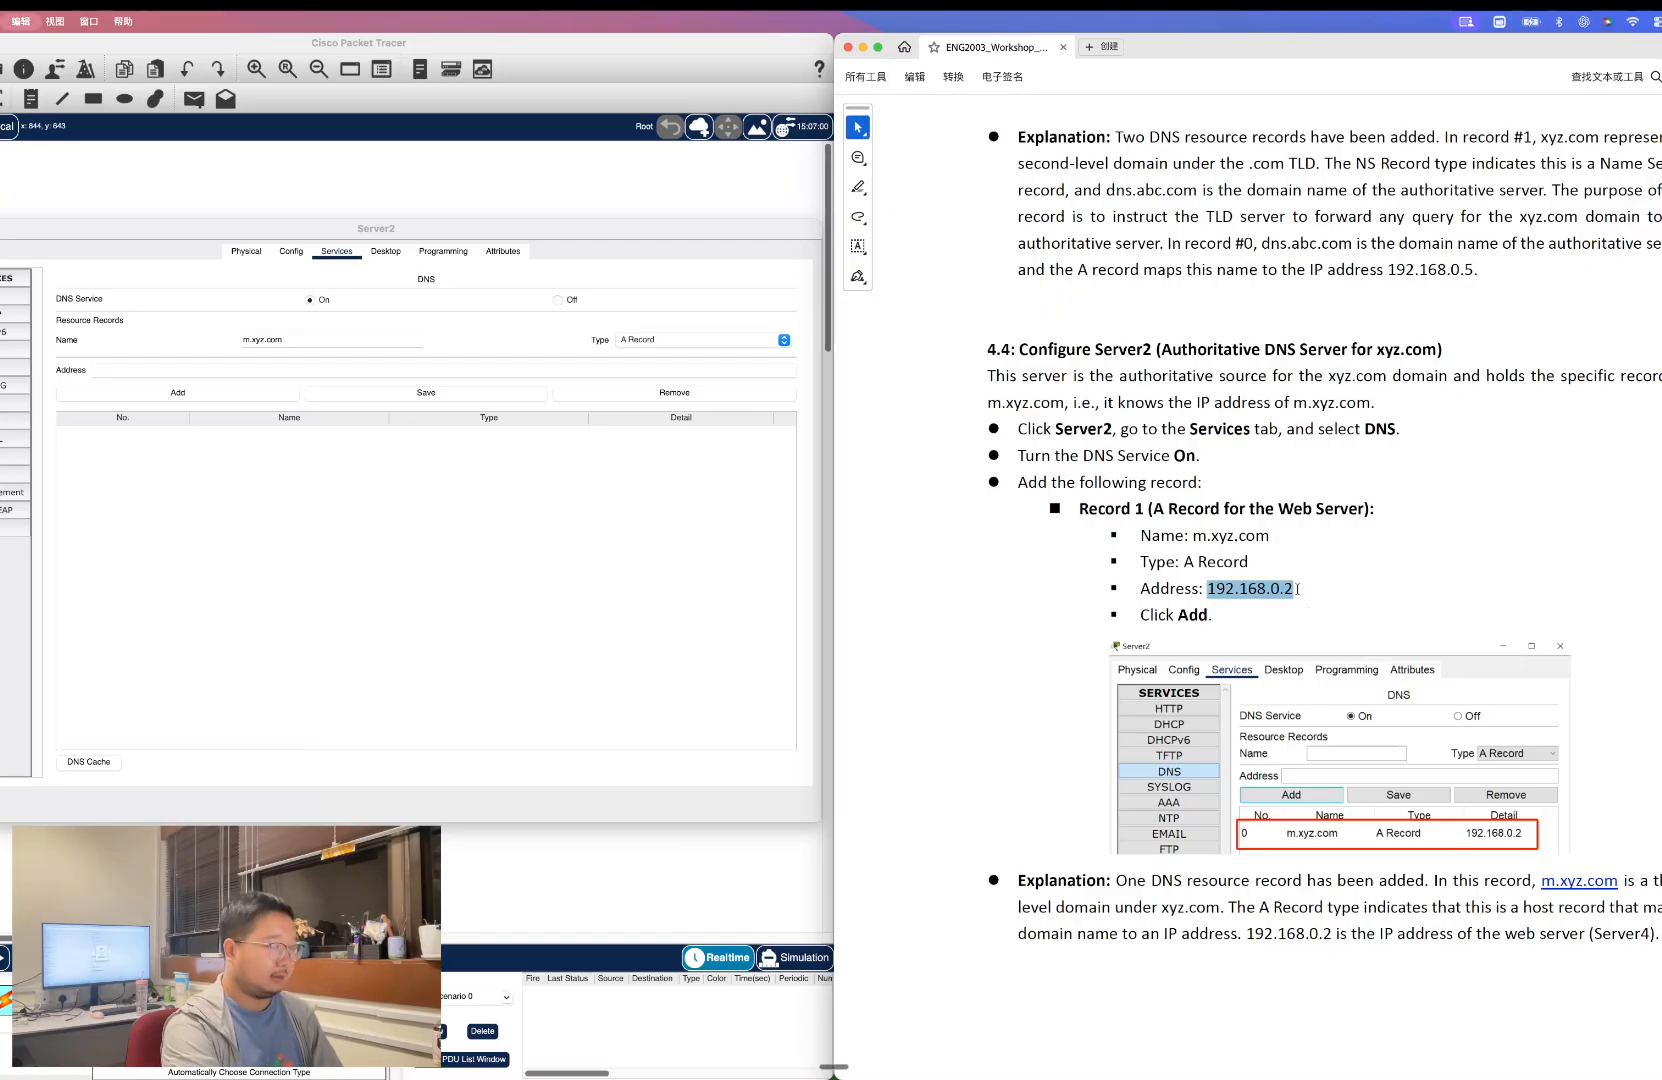
left_click(287, 370)
key("super+v")
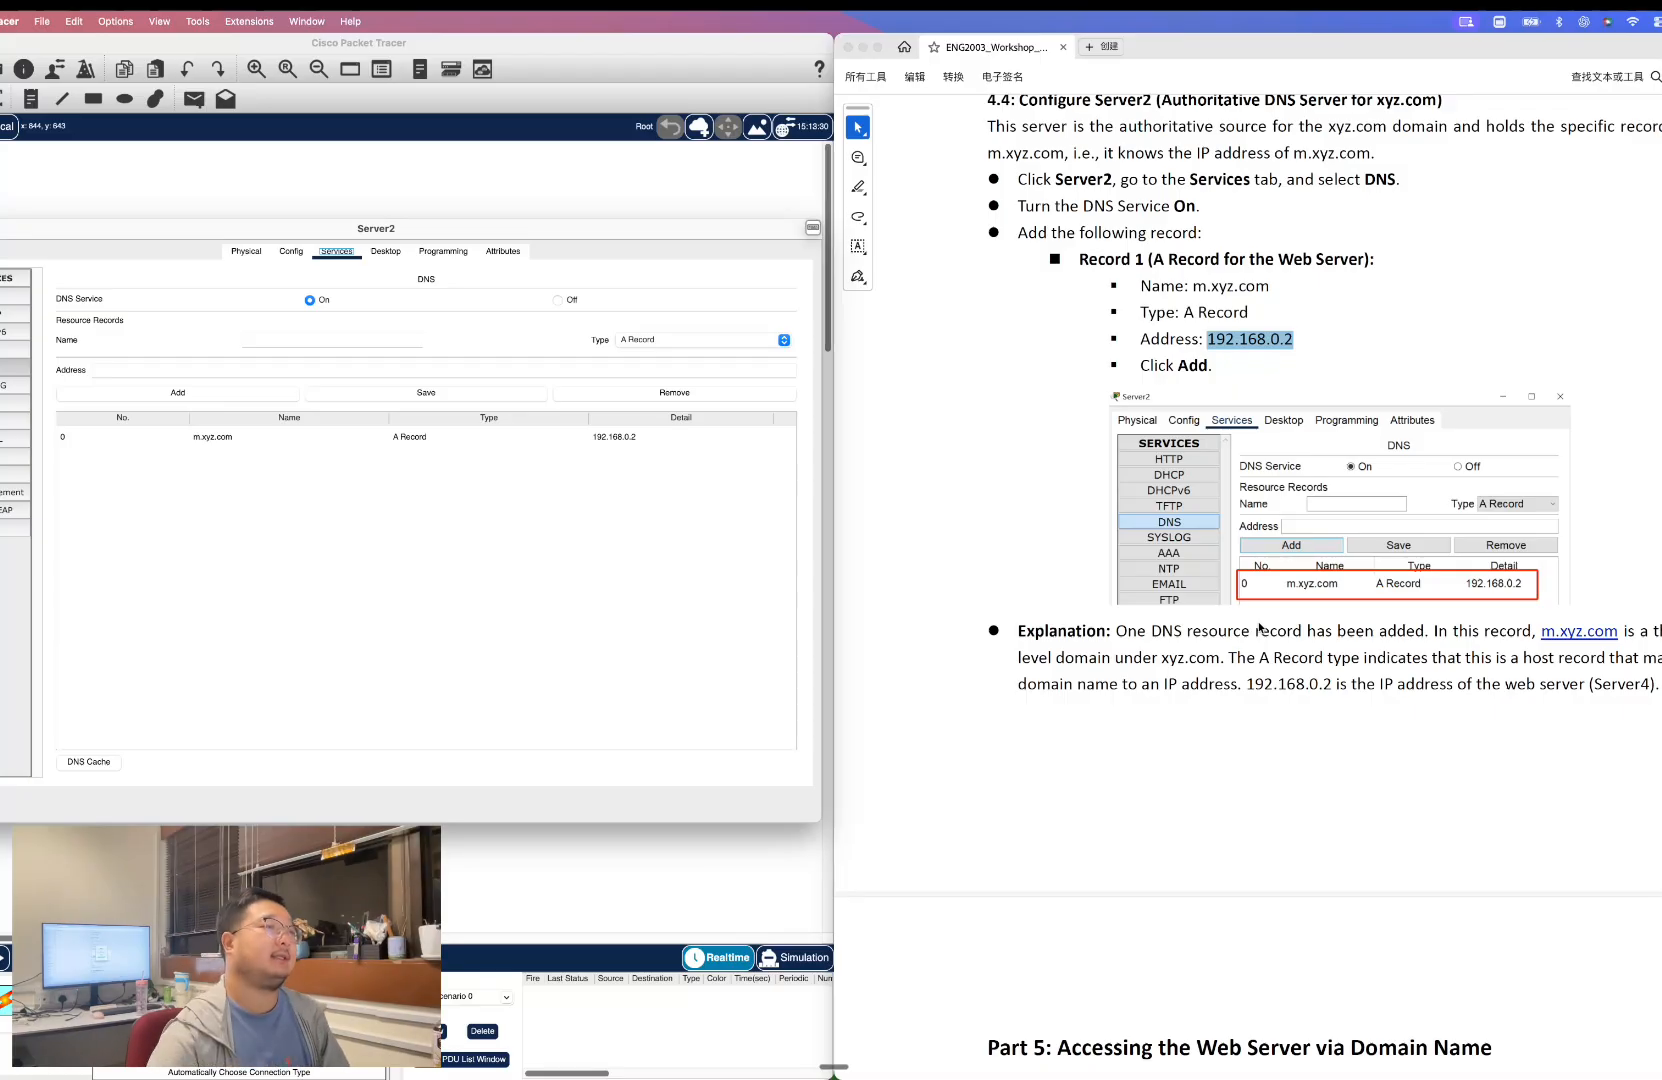
Review the guide's expected Server2 record and close Server2's window.
scroll(1218, 560, "down", 1)
scroll(1205, 559, "down", 1)
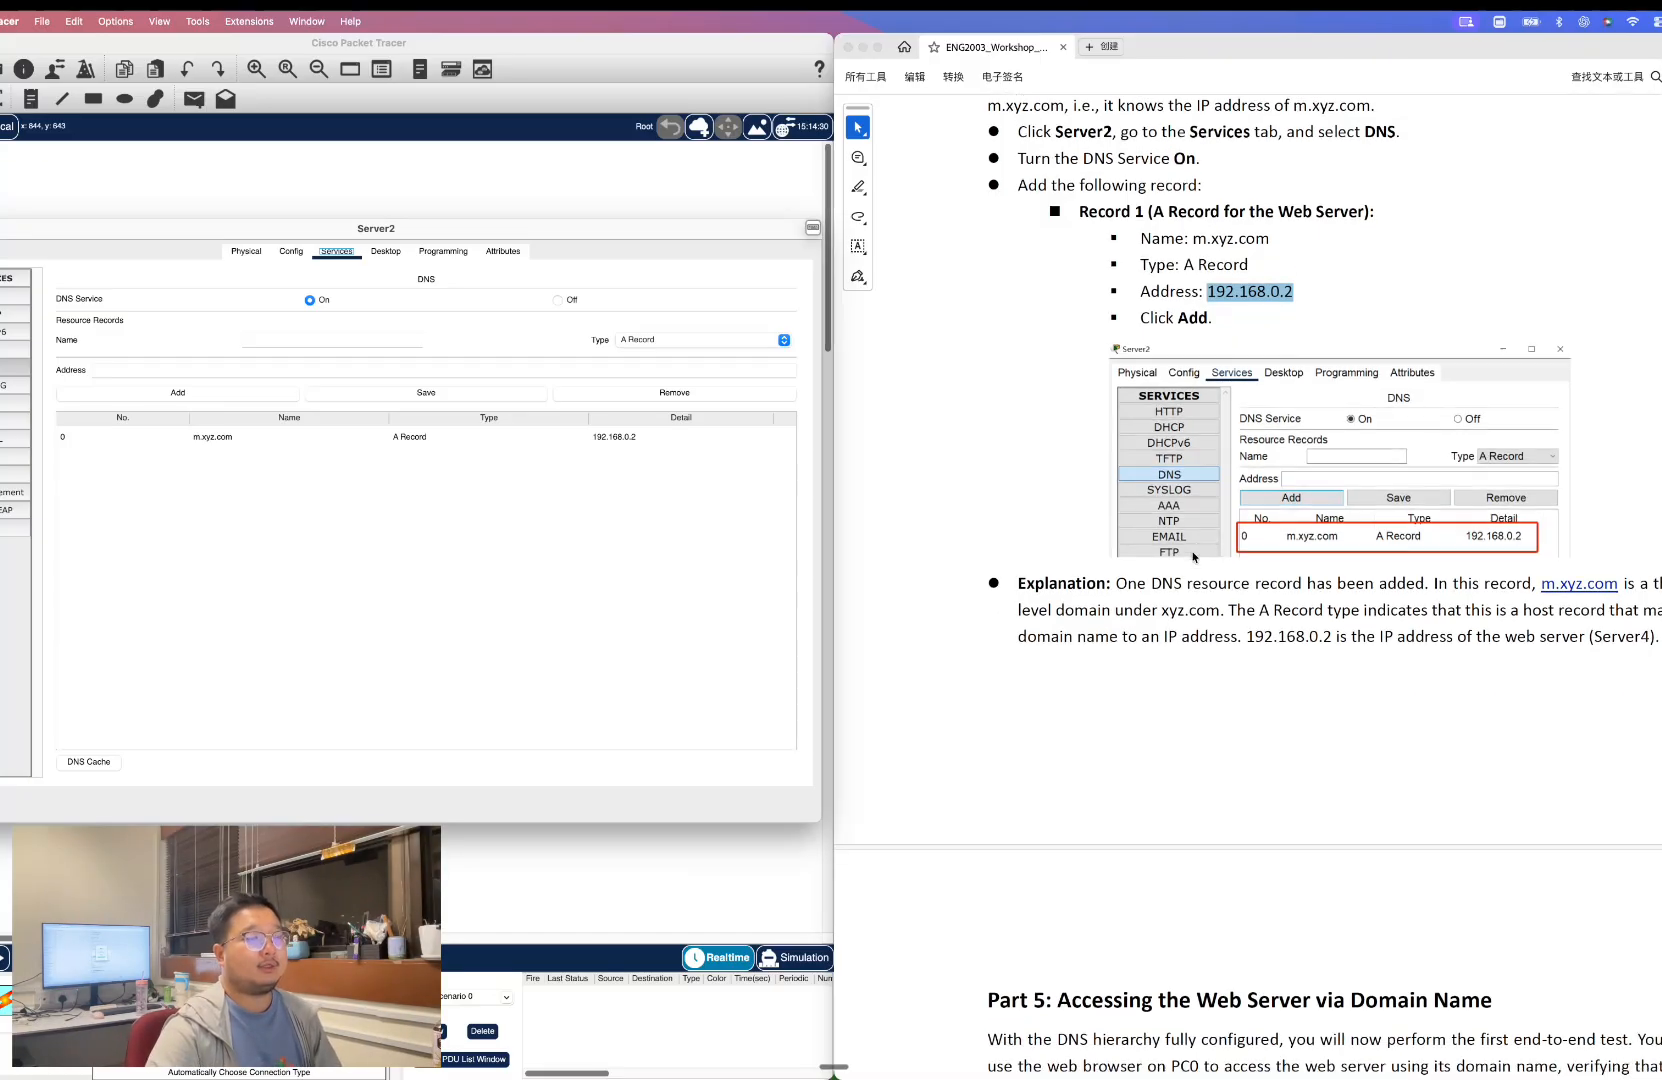
scroll(1193, 556, "down", 5)
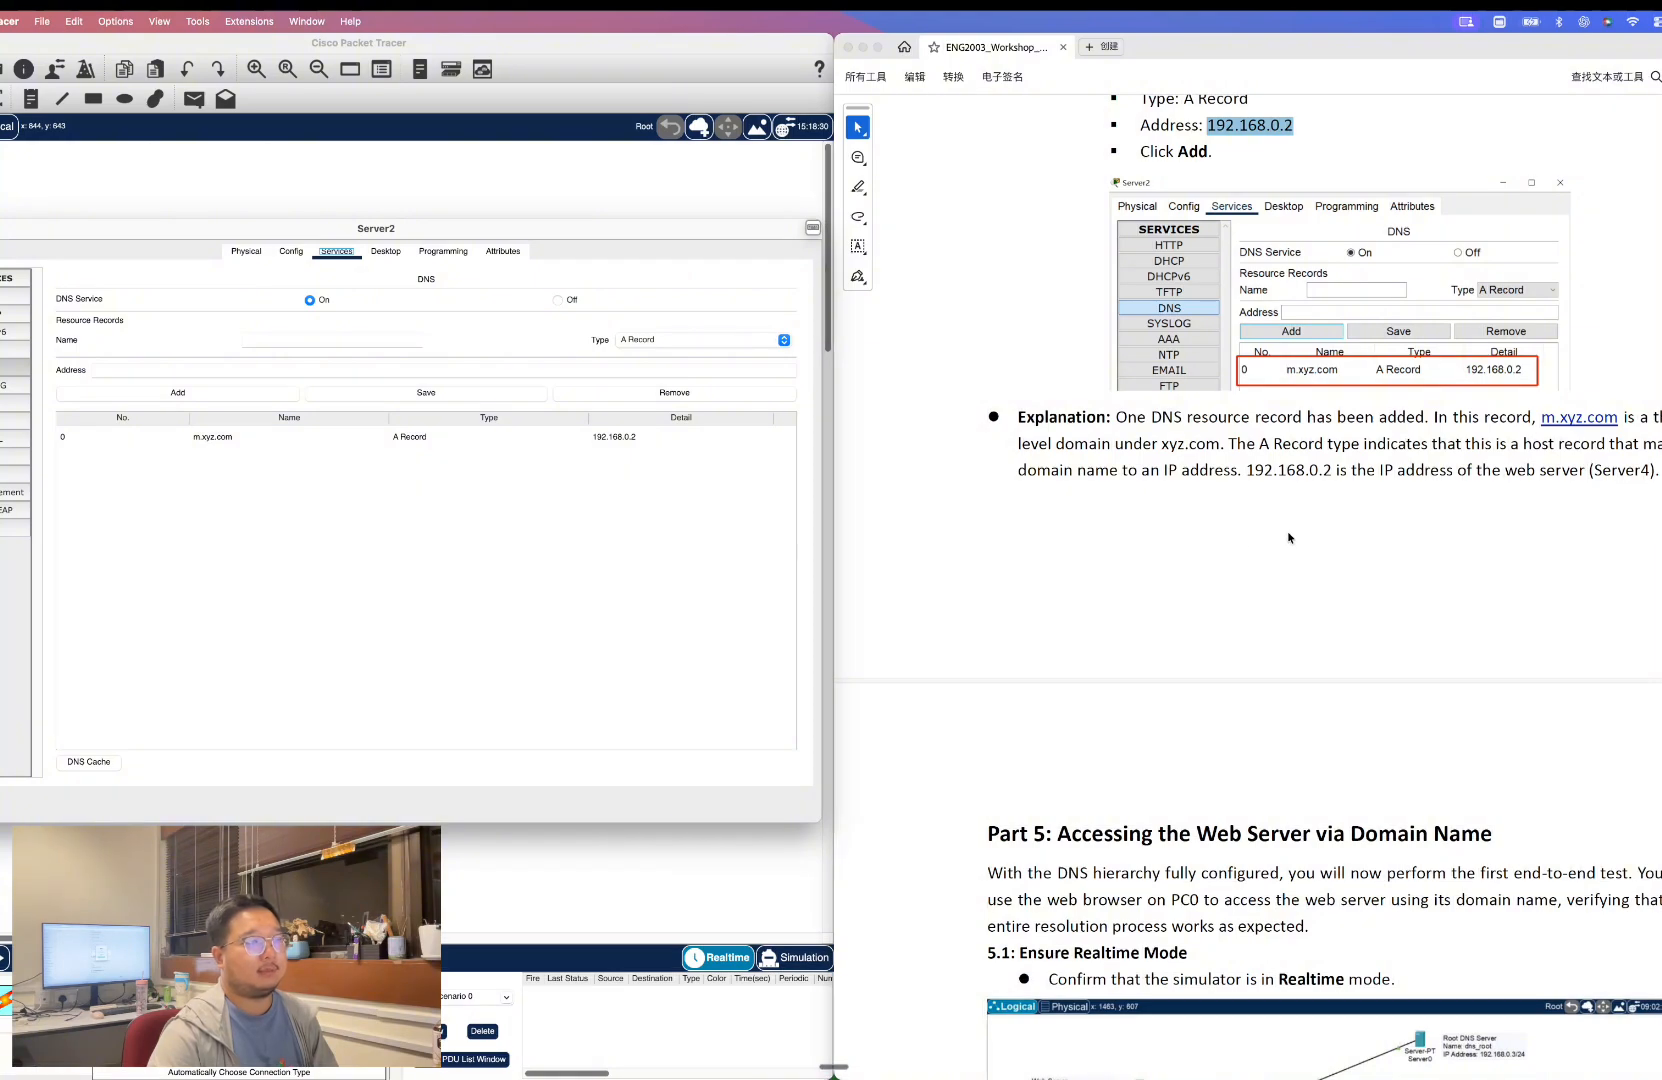
scroll(1302, 545, "down", 2)
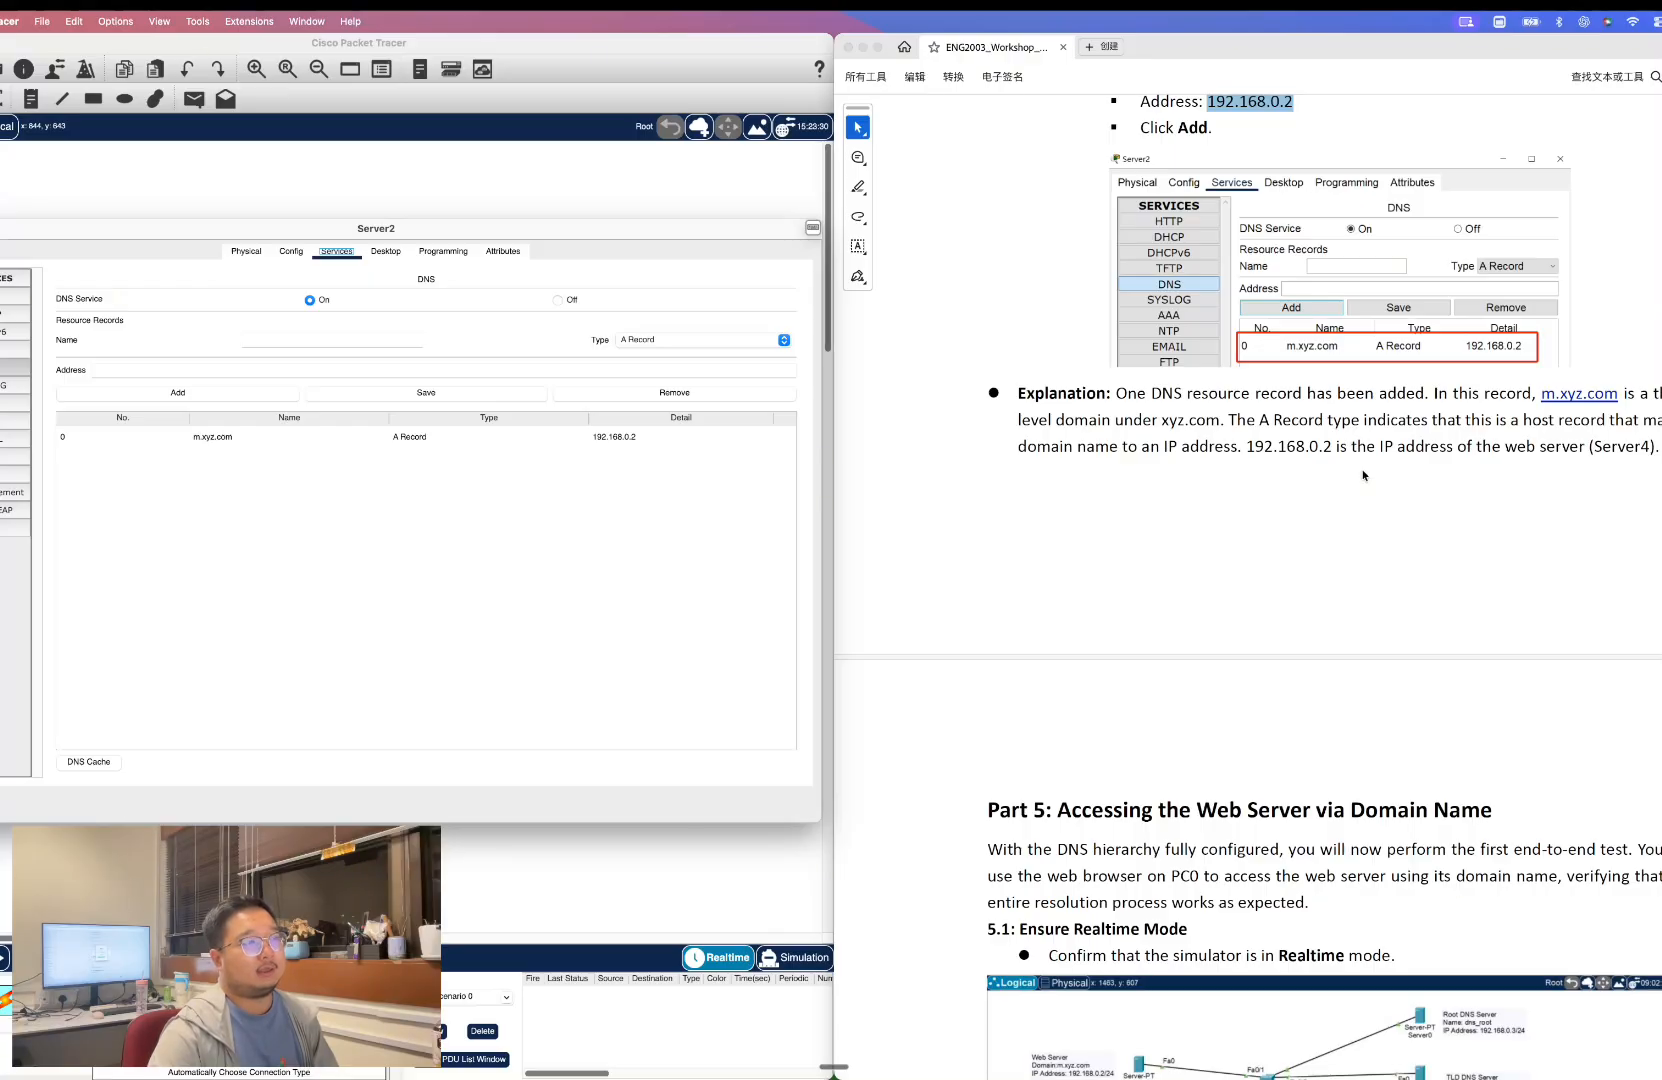
scroll(1363, 475, "down", 2)
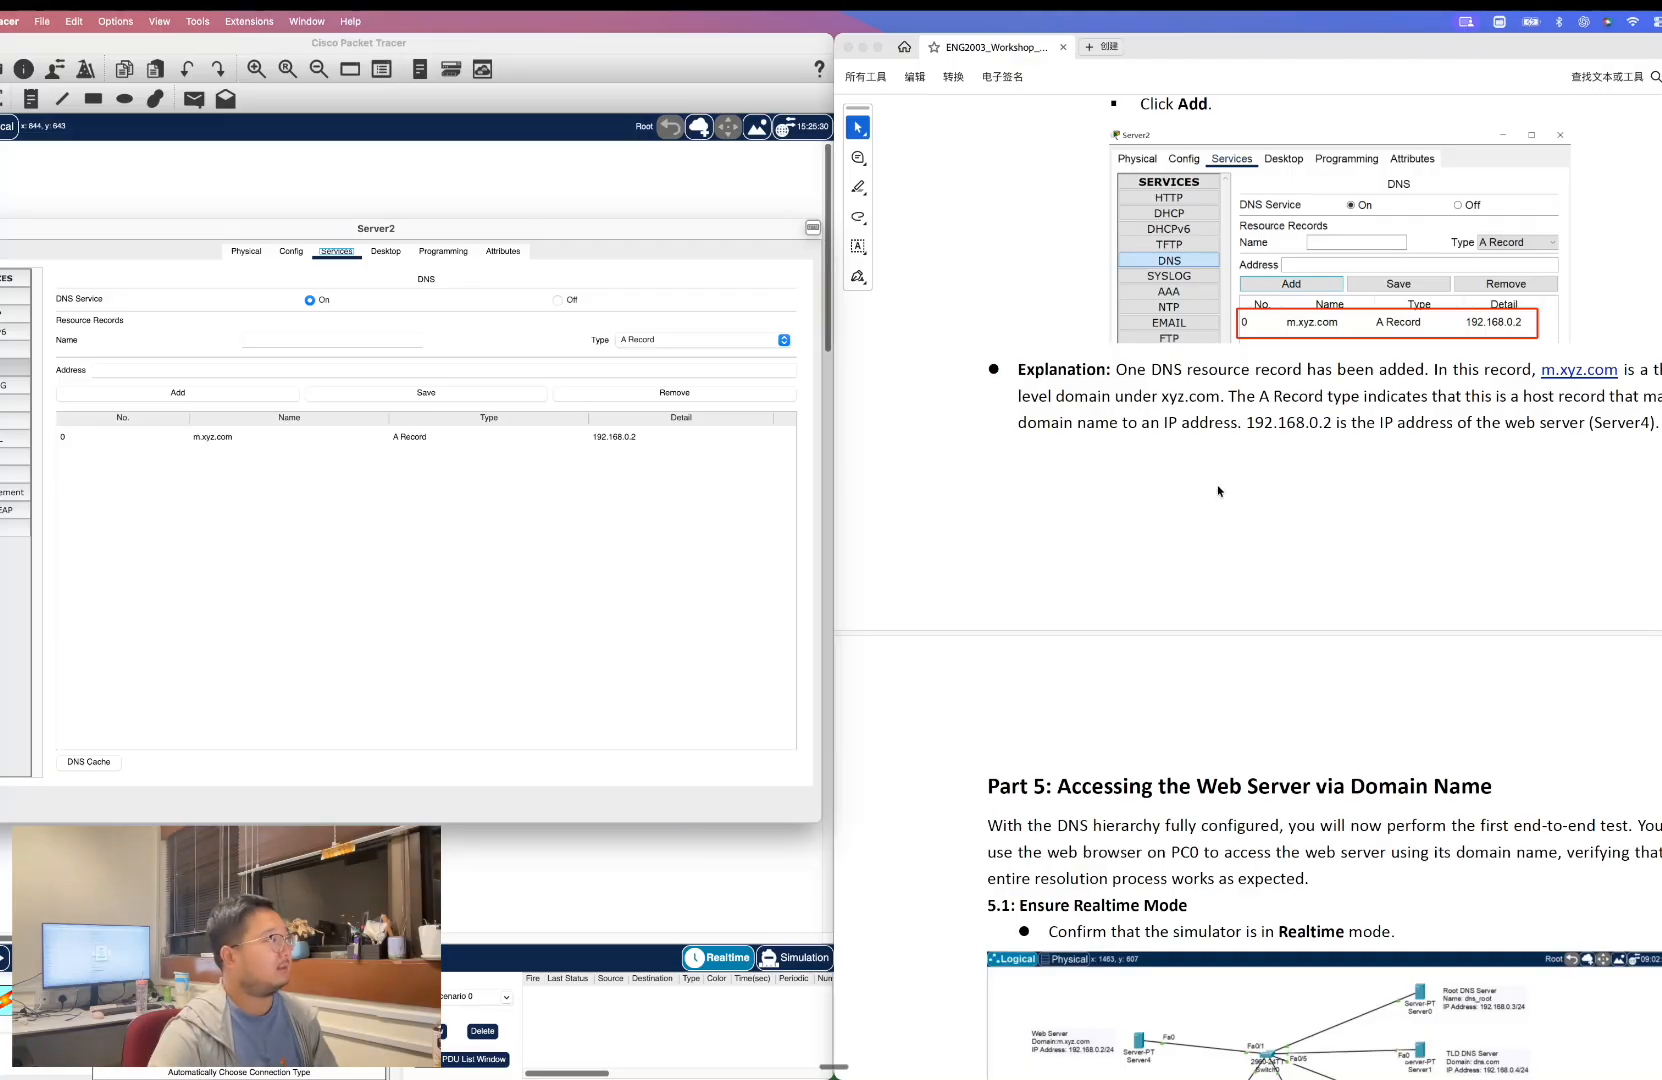
scroll(1218, 498, "down", 5)
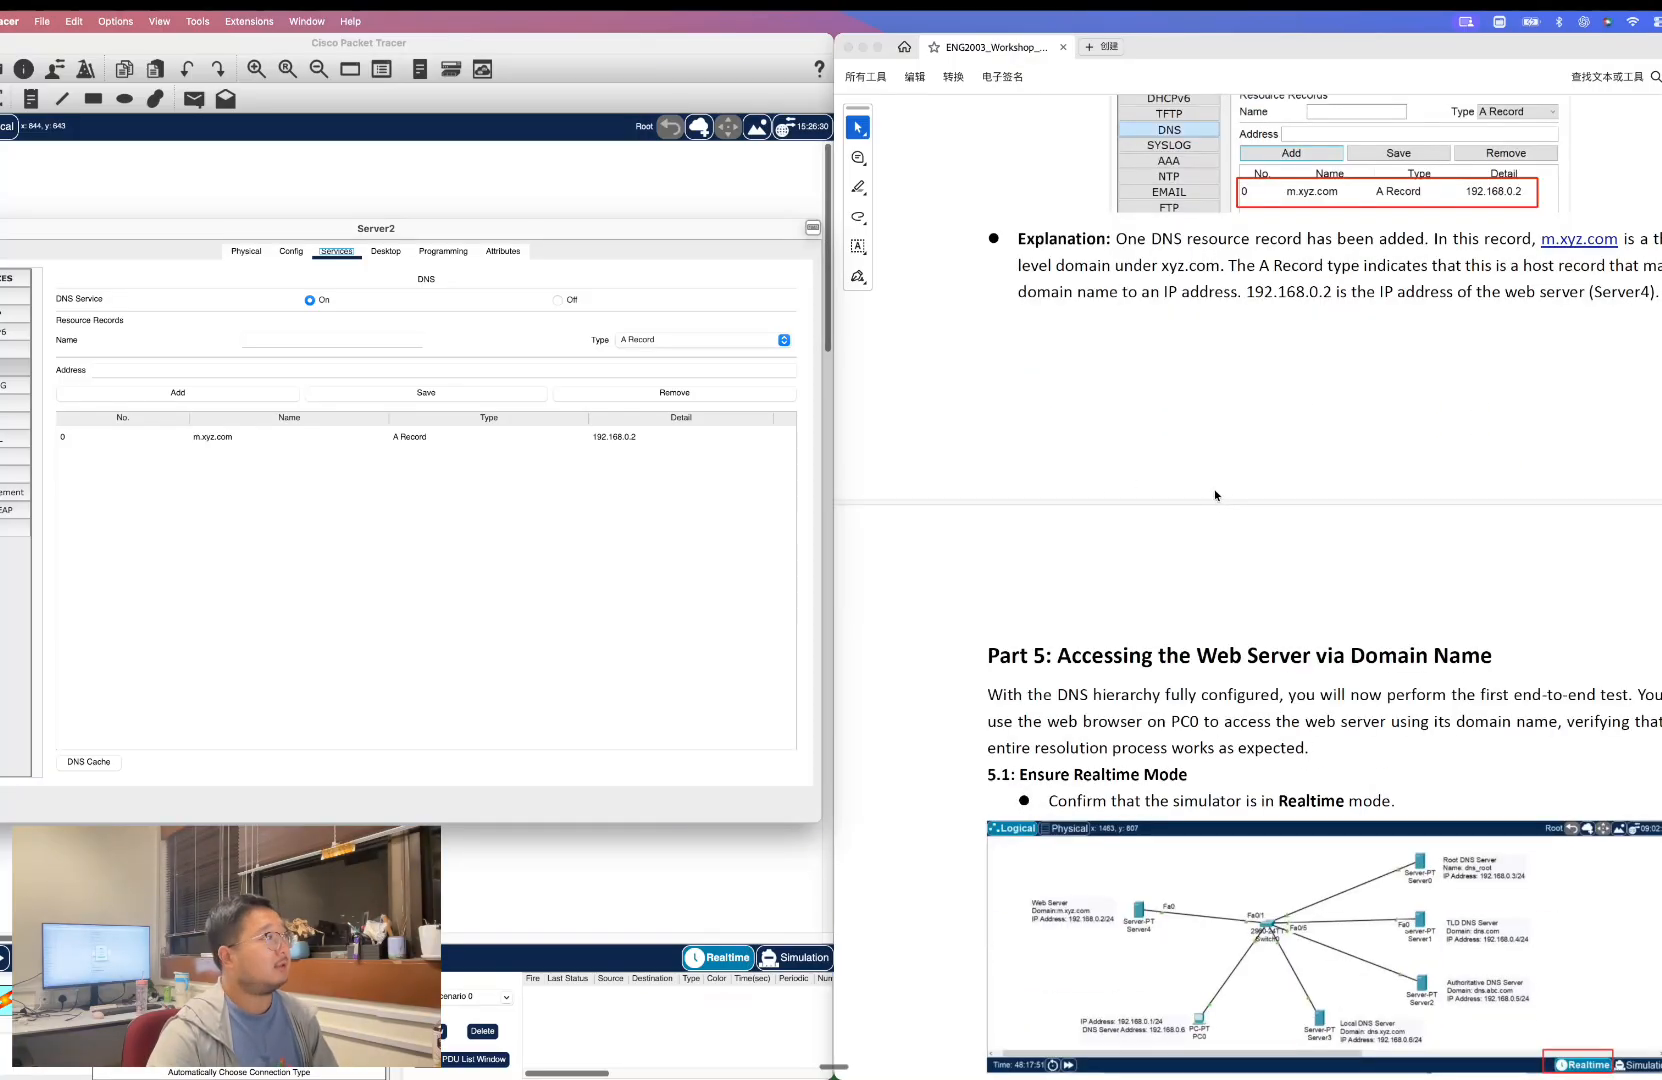
scroll(1213, 495, "down", 5)
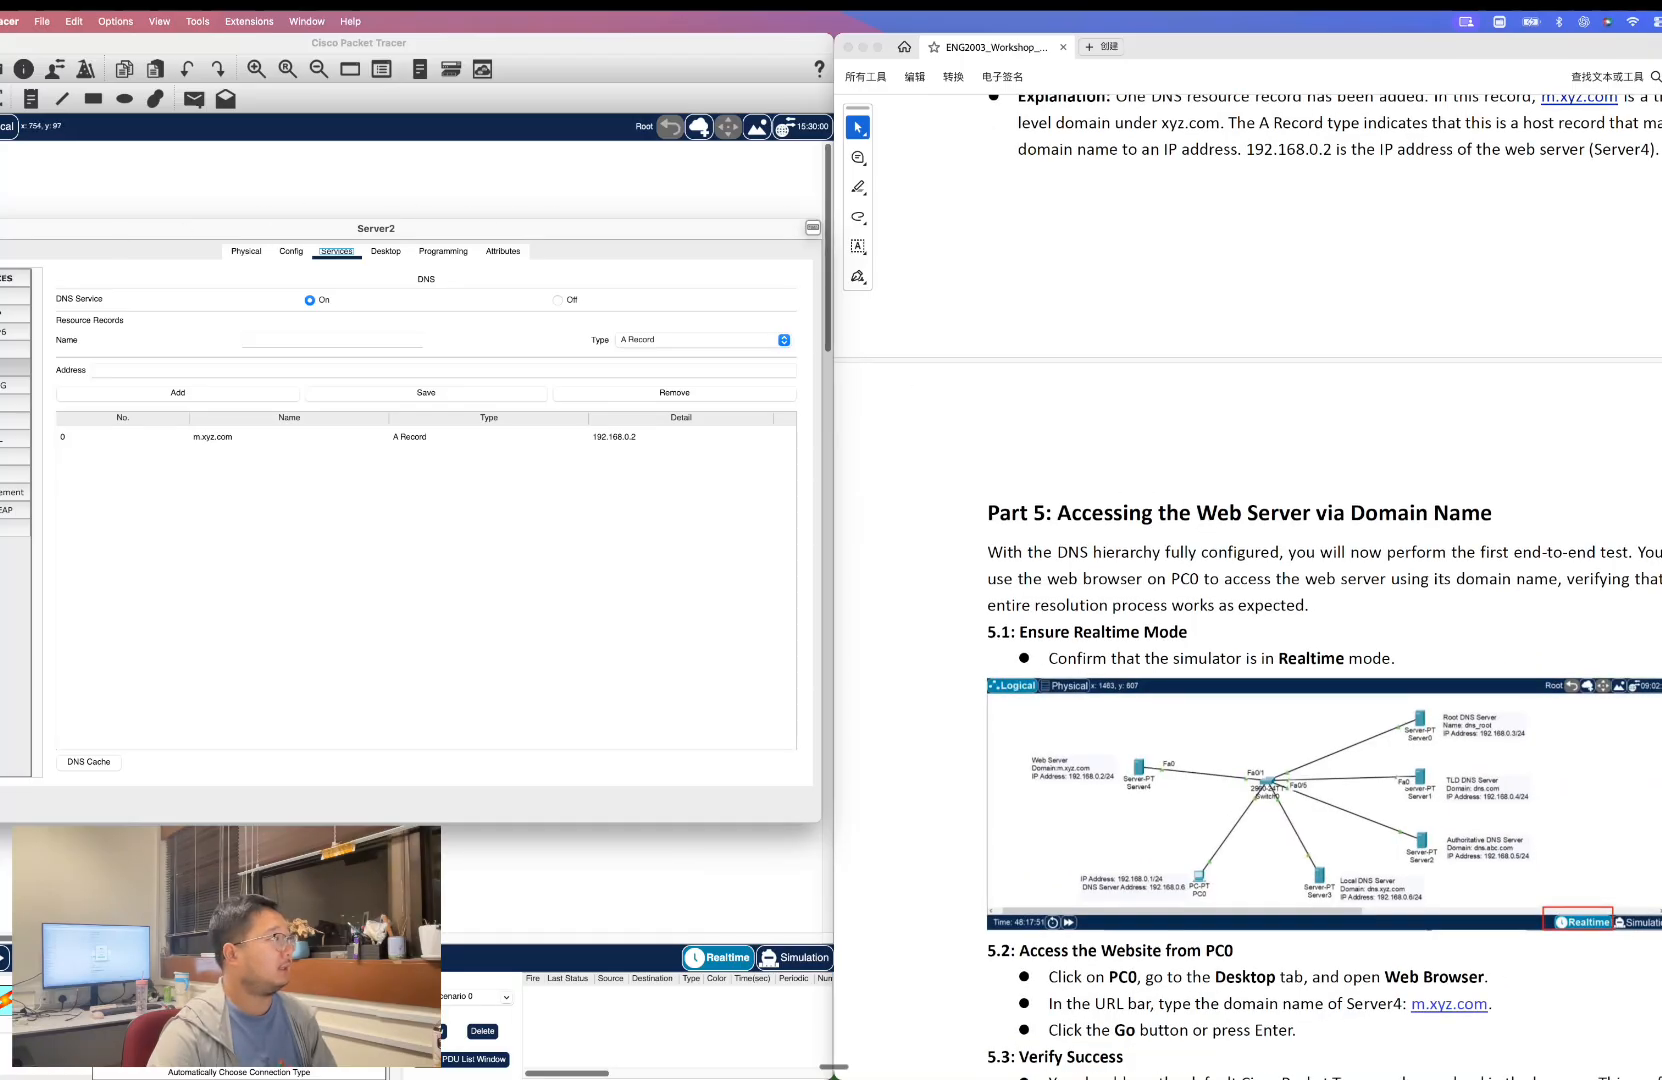
left_click(0, 228)
Read the guide's Part 5 instructions for accessing the web server from PC0.
scroll(728, 392, "down", 5)
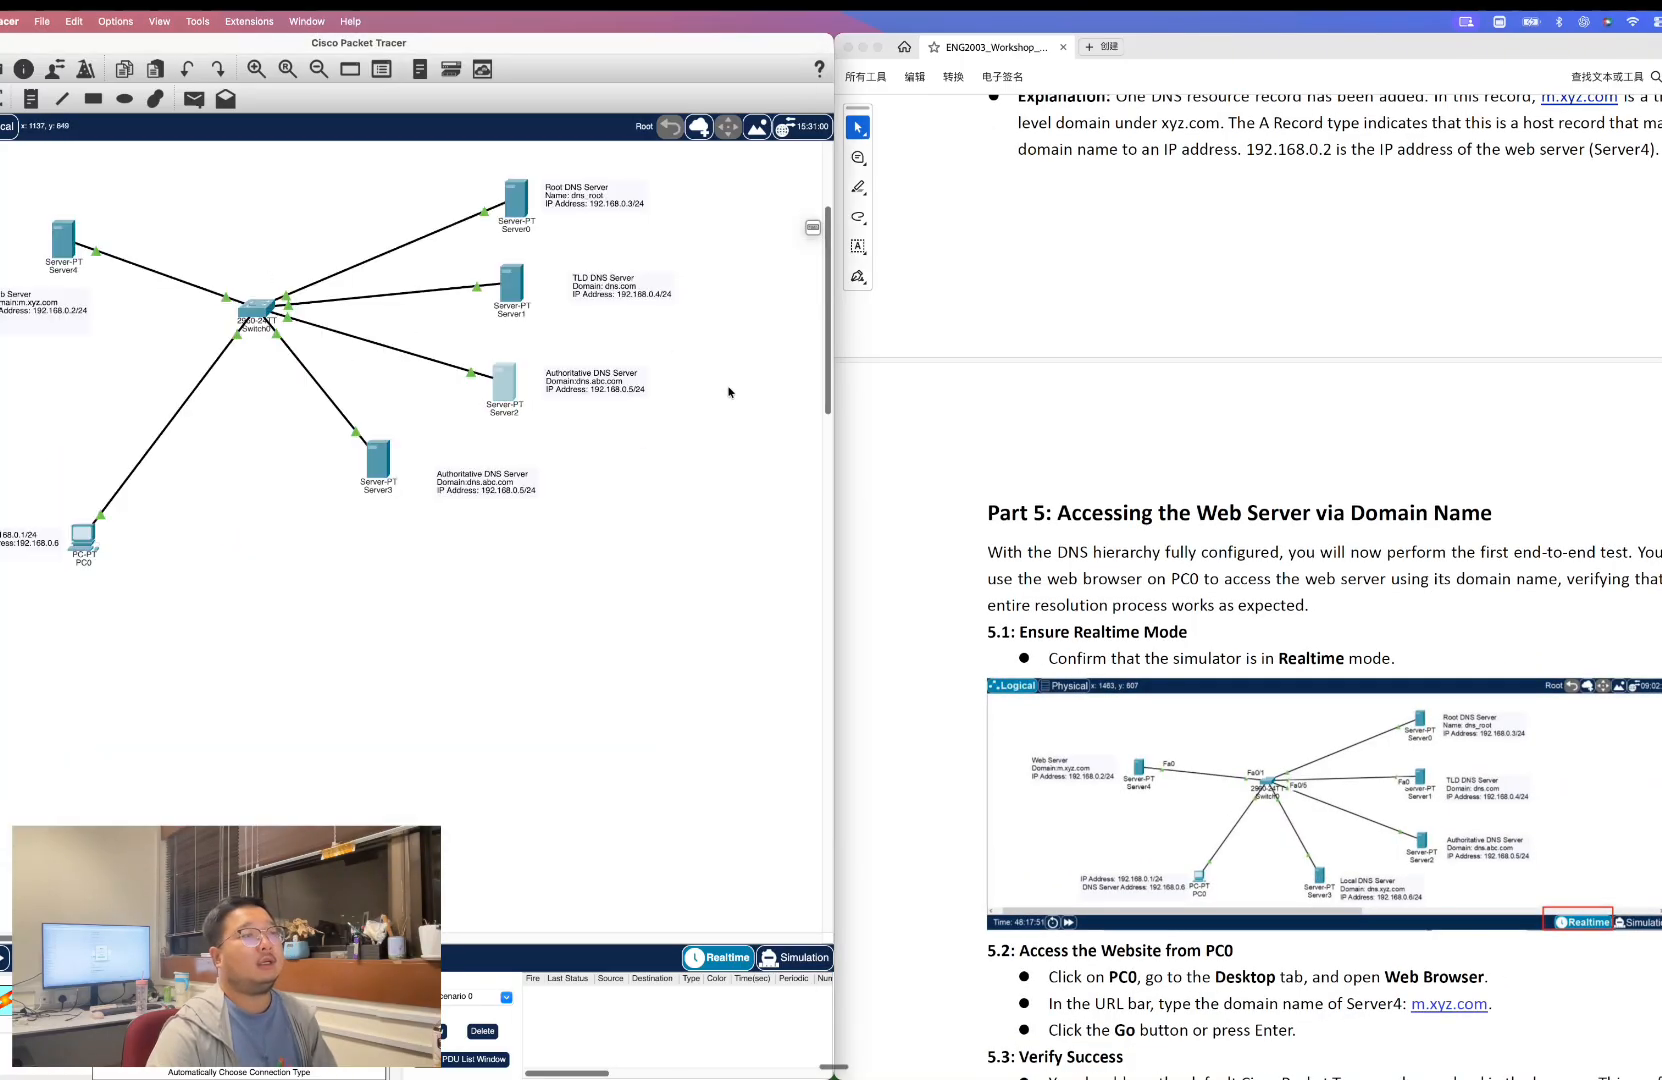
scroll(742, 382, "up", 5)
scroll(1150, 470, "down", 6)
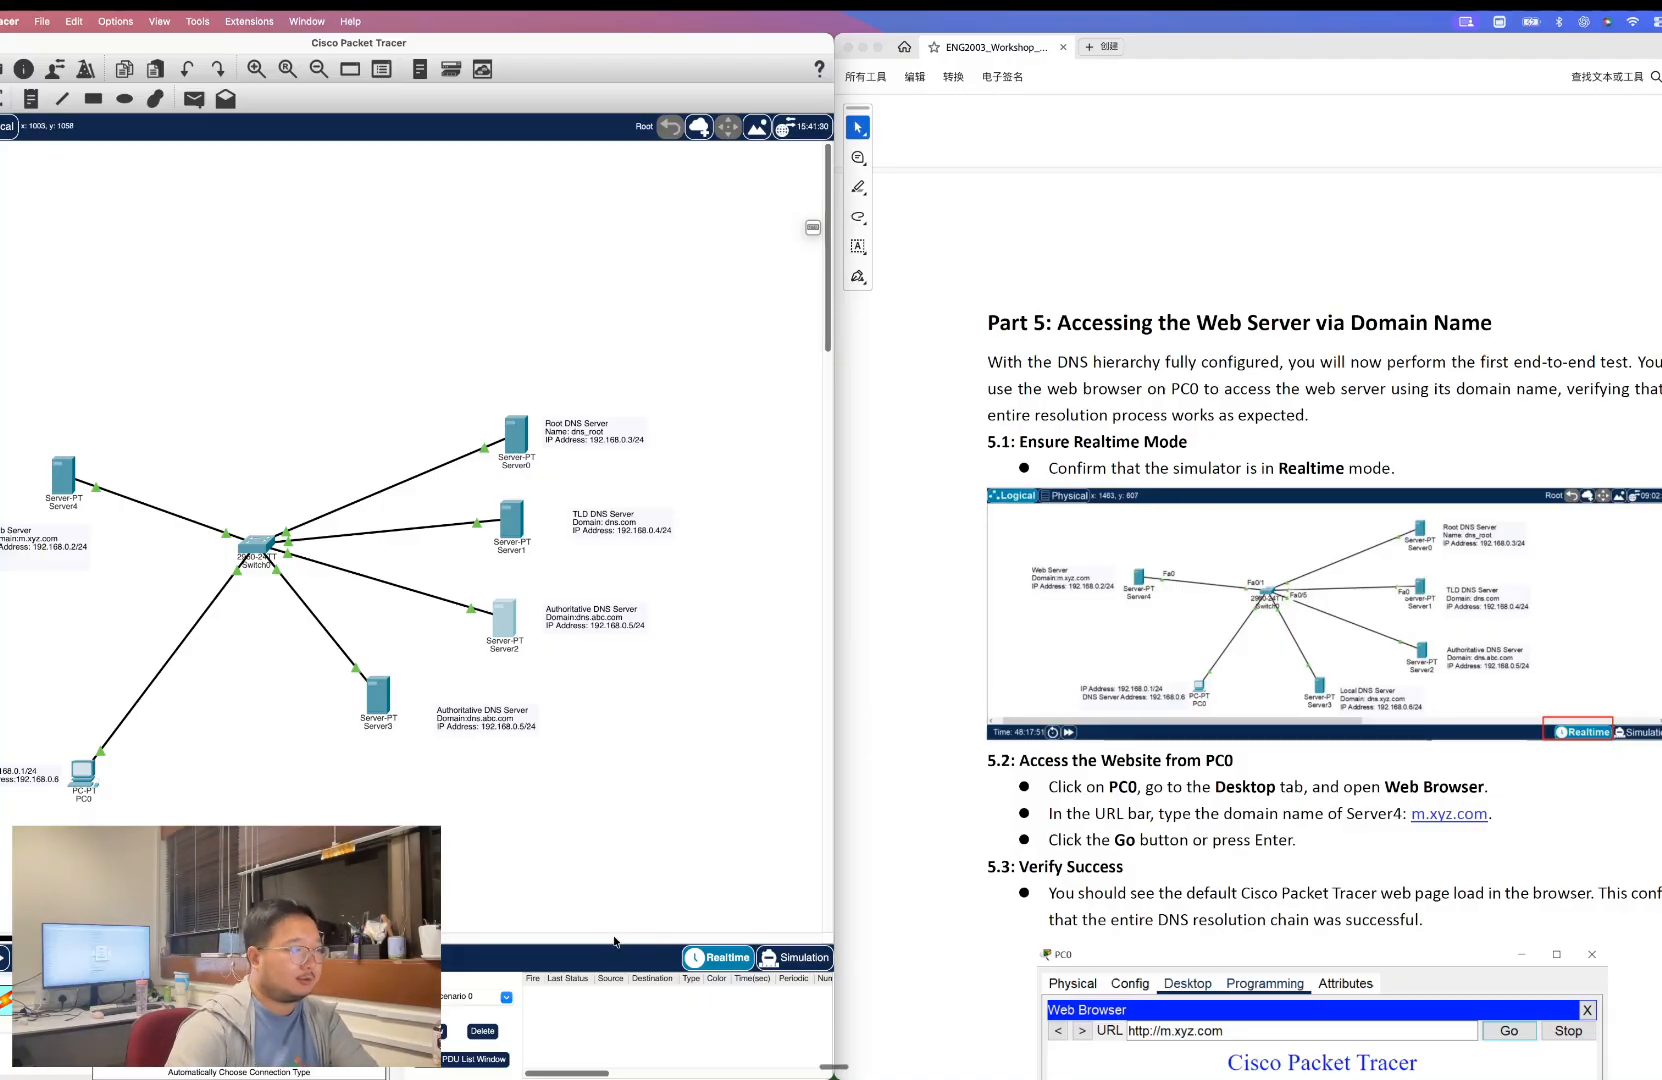
scroll(1212, 642, "down", 5)
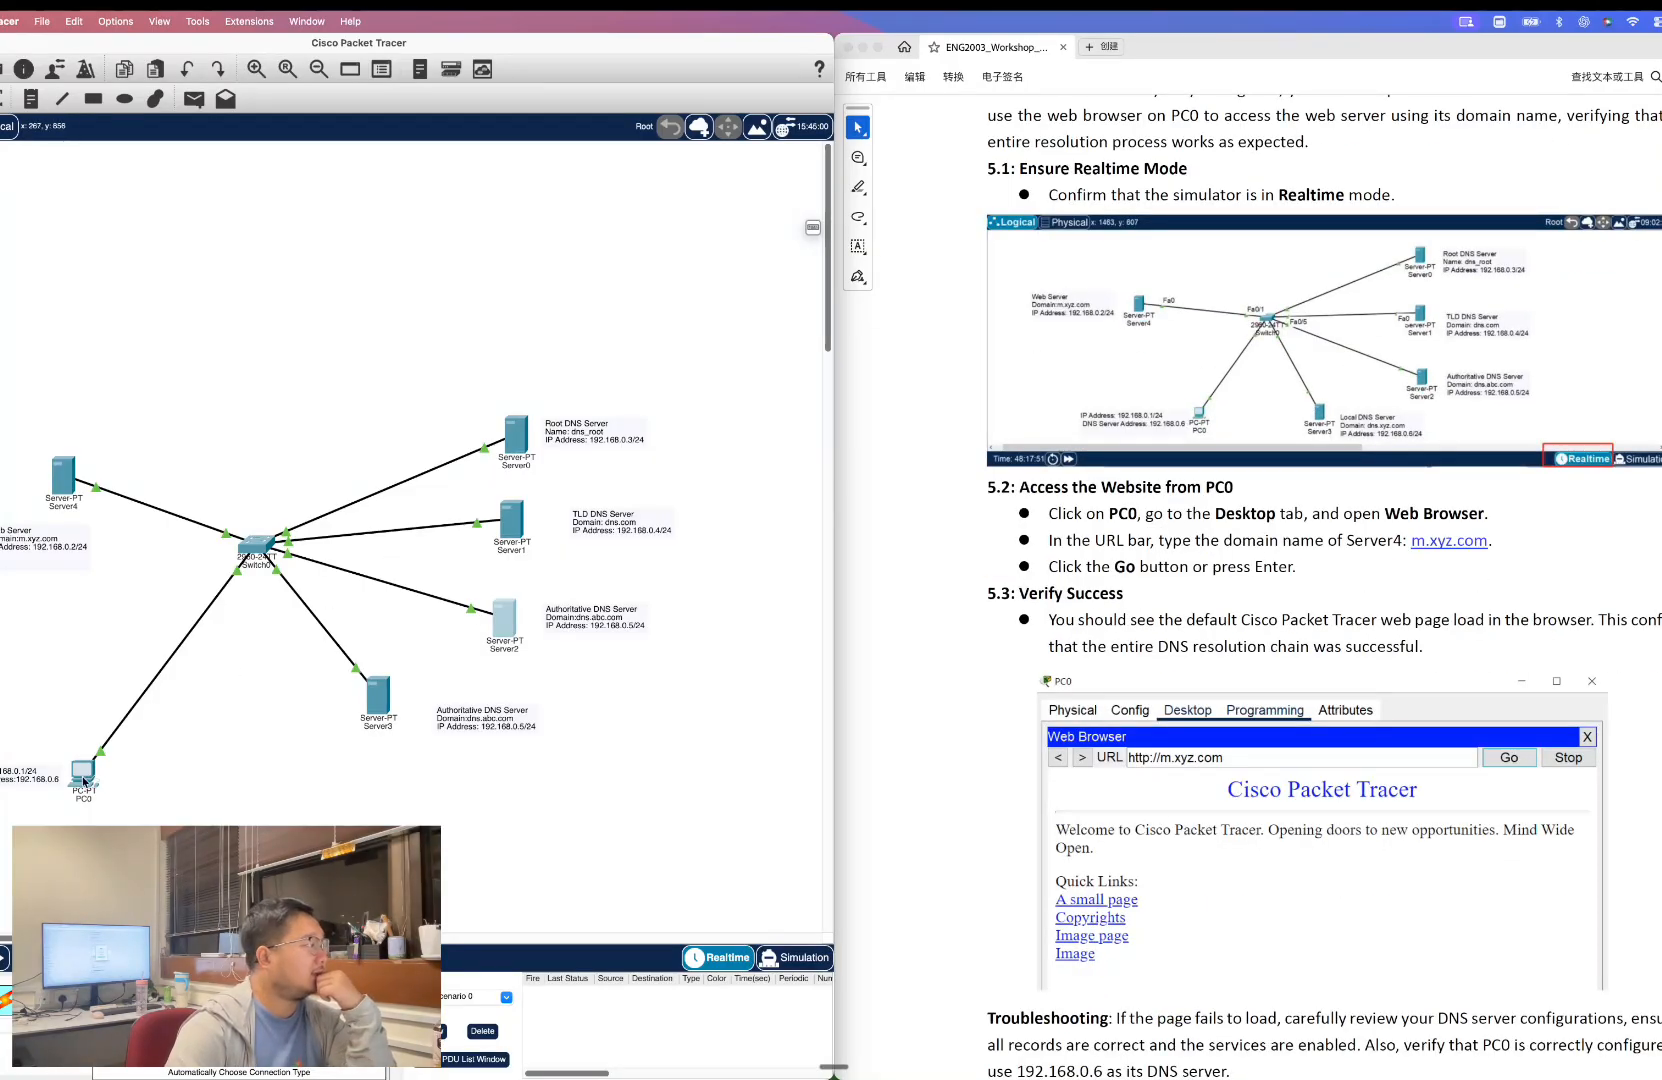
Open PC0's web browser and load the address m.xyz.com to test the DNS resolution chain.
left_click(84, 782)
left_click_drag(847, 266, 425, 230)
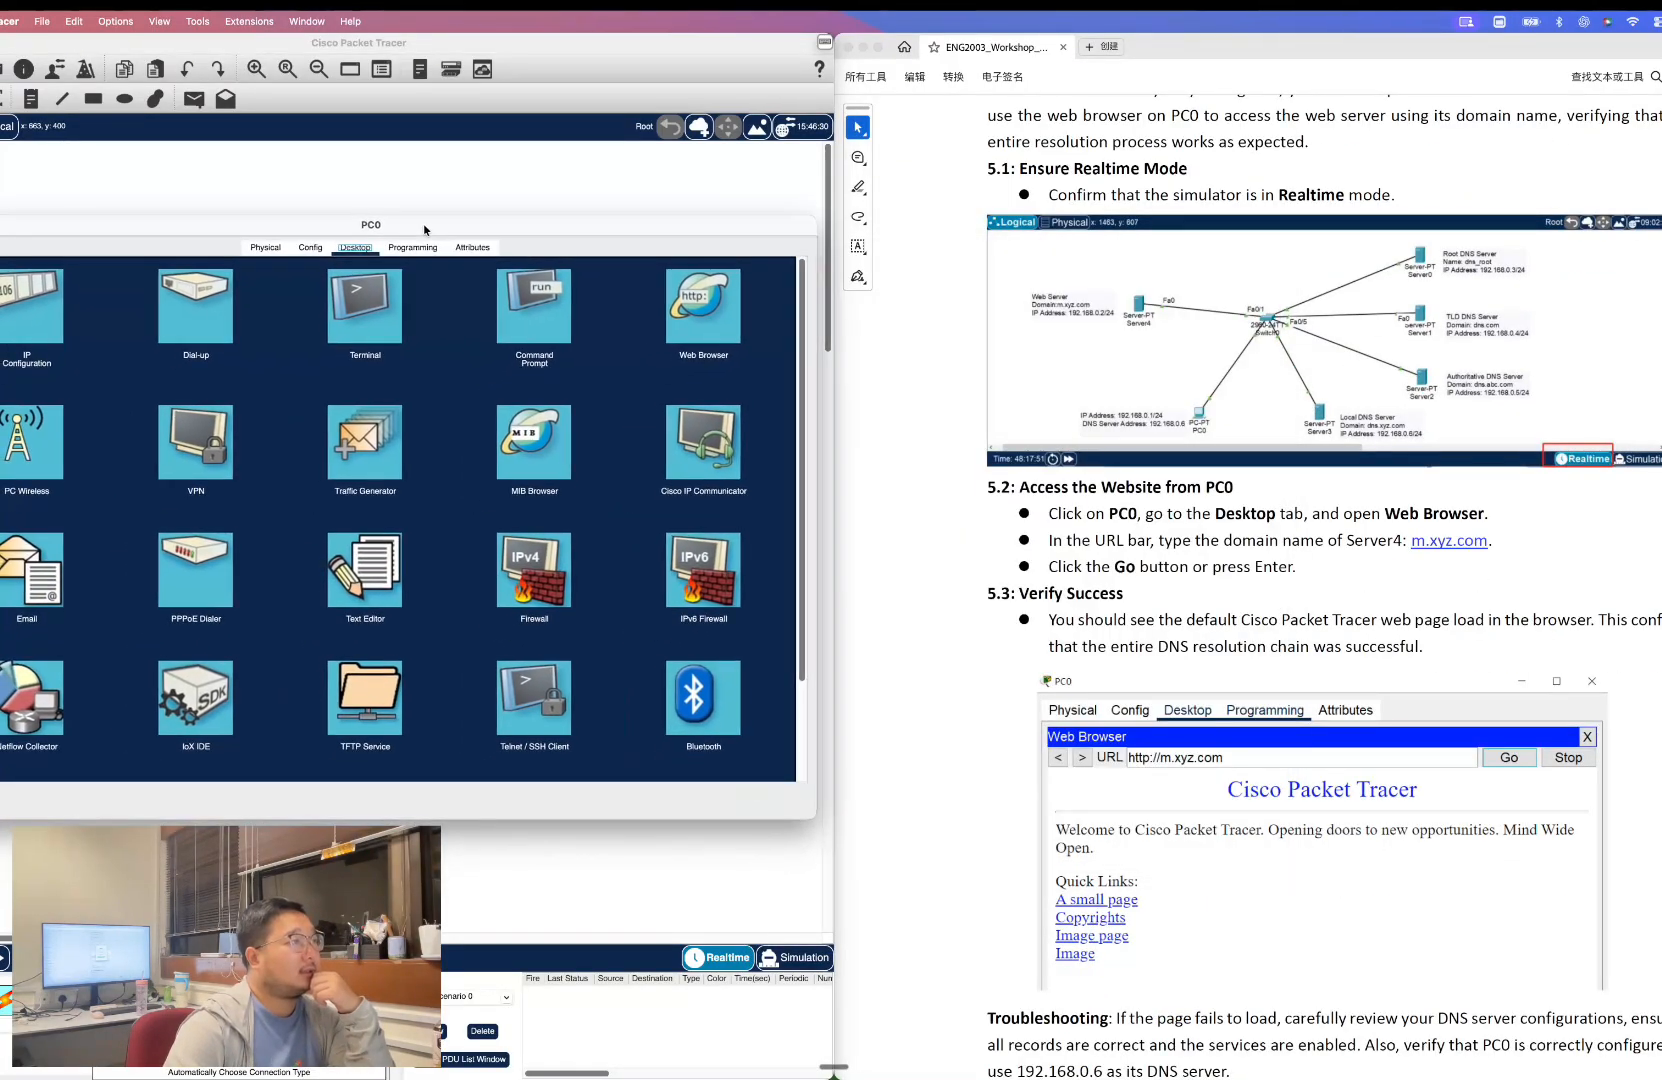
left_click(660, 315)
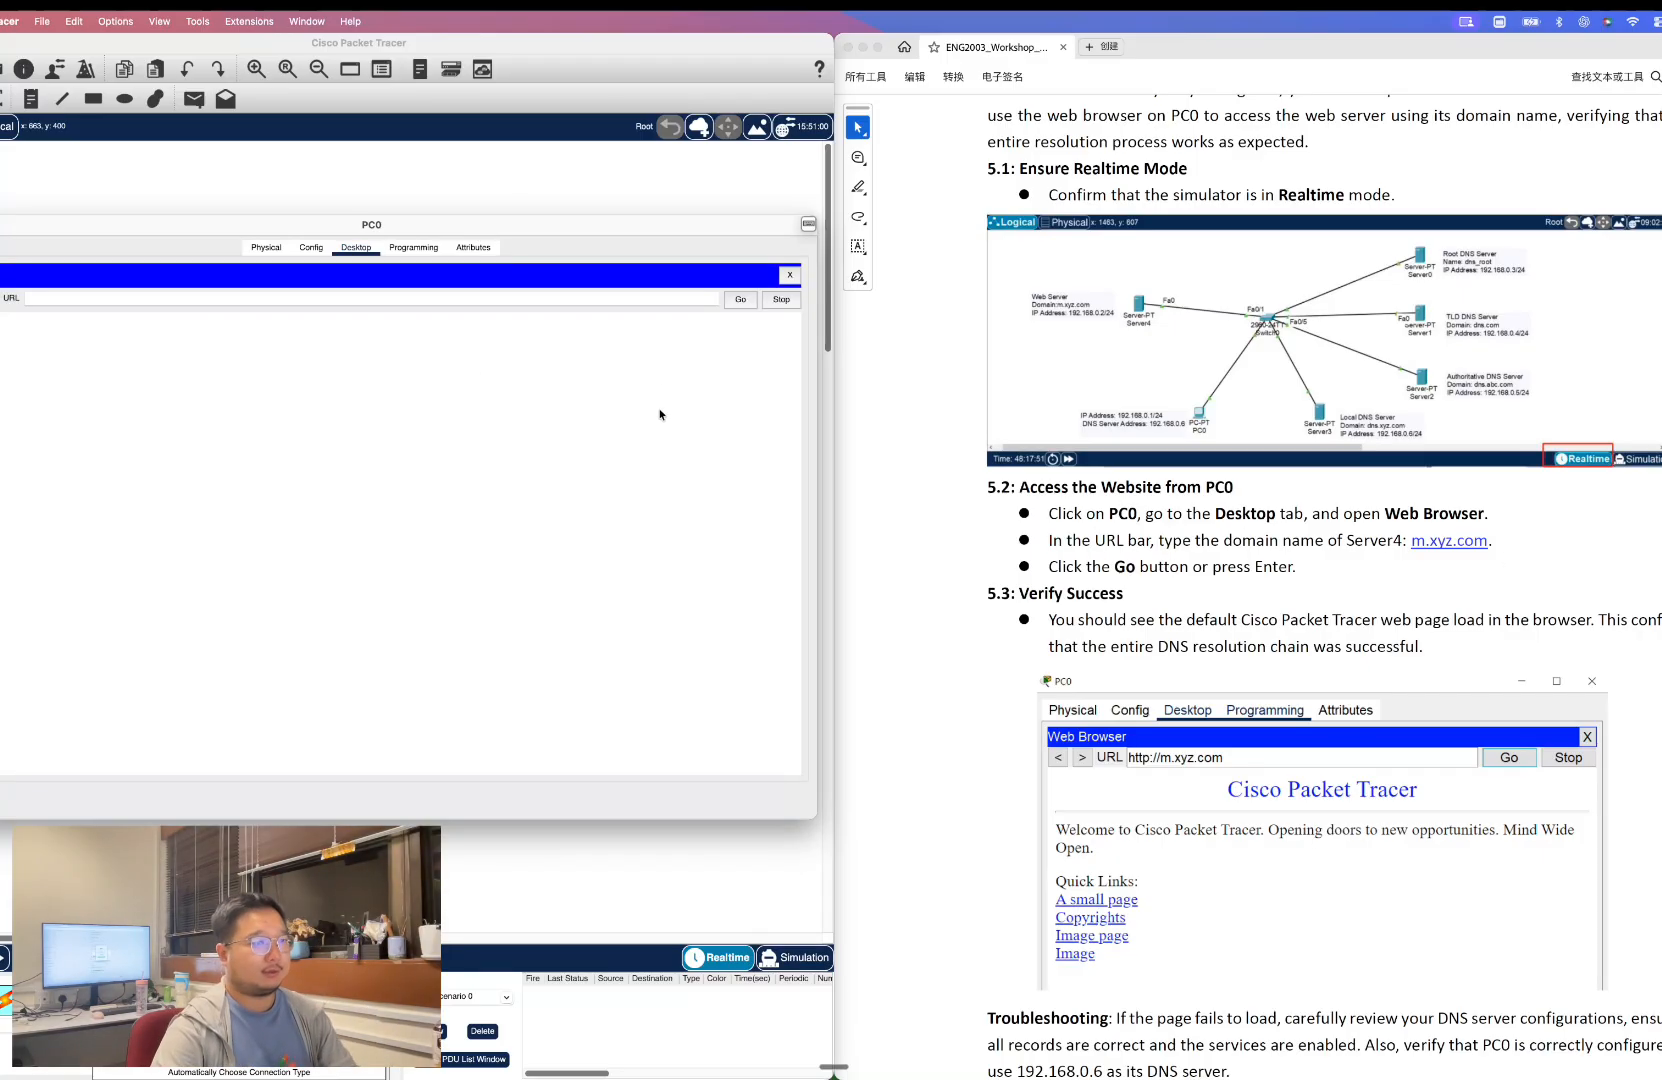
left_click(244, 297)
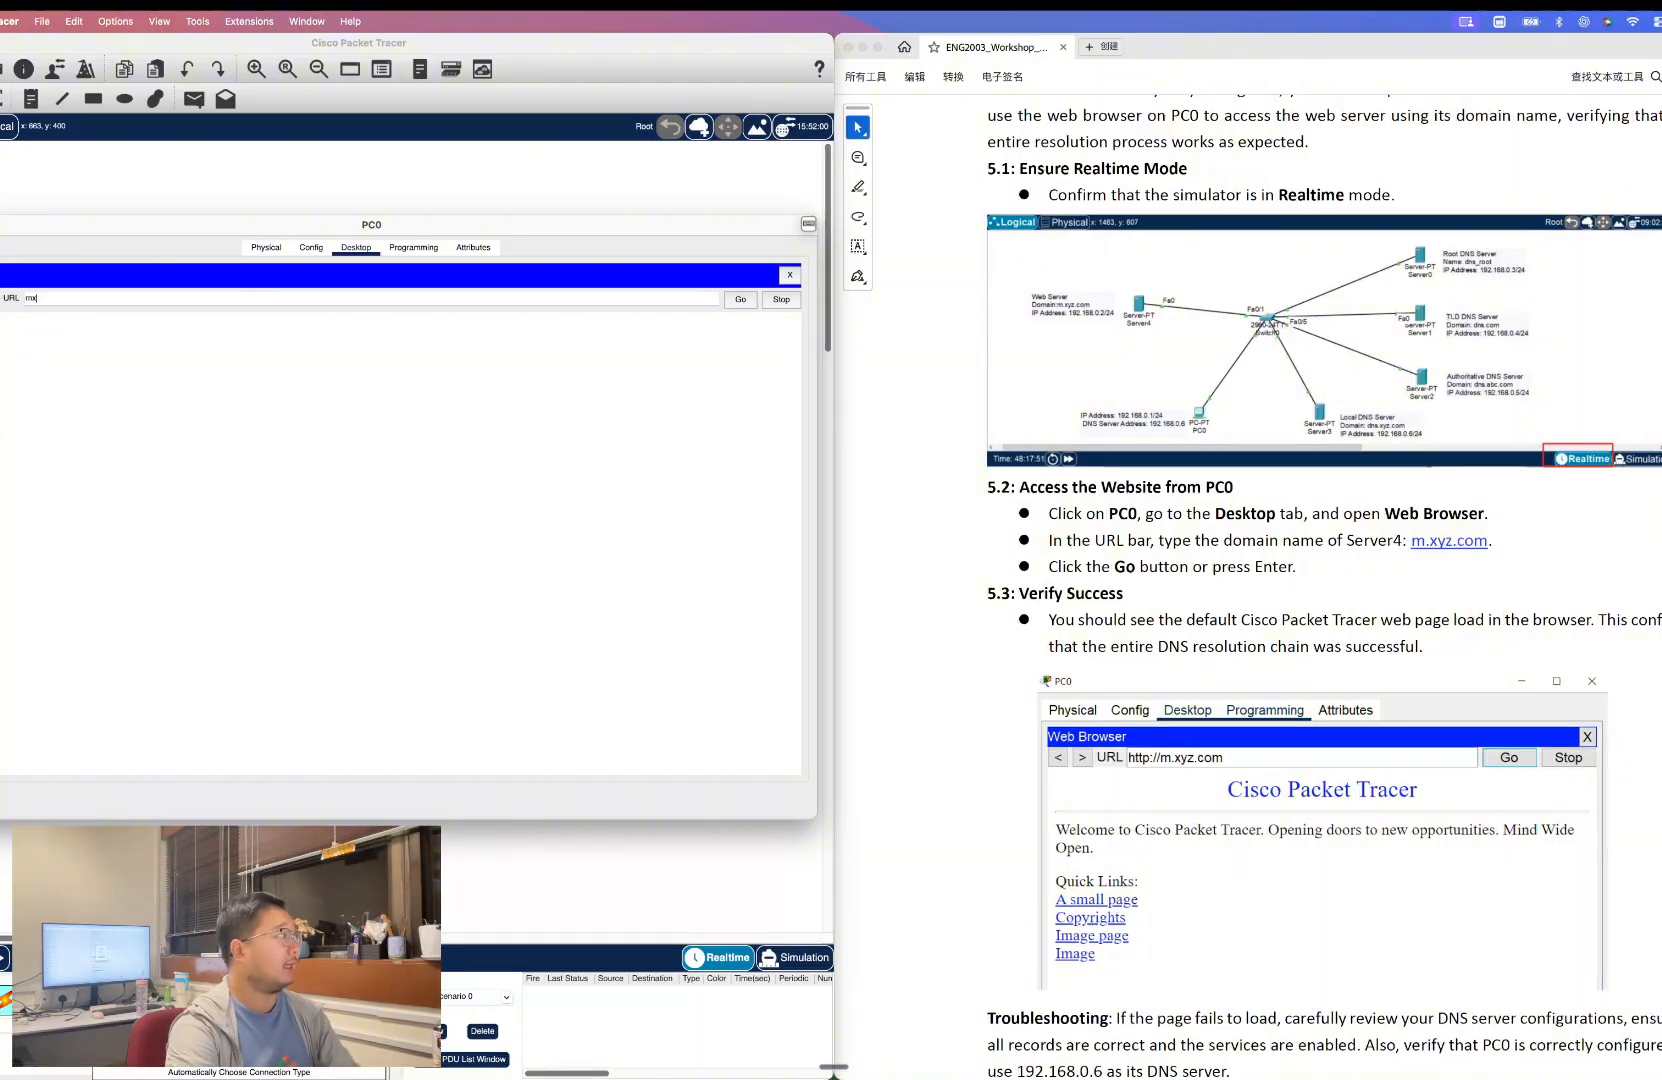
type("m.xy")
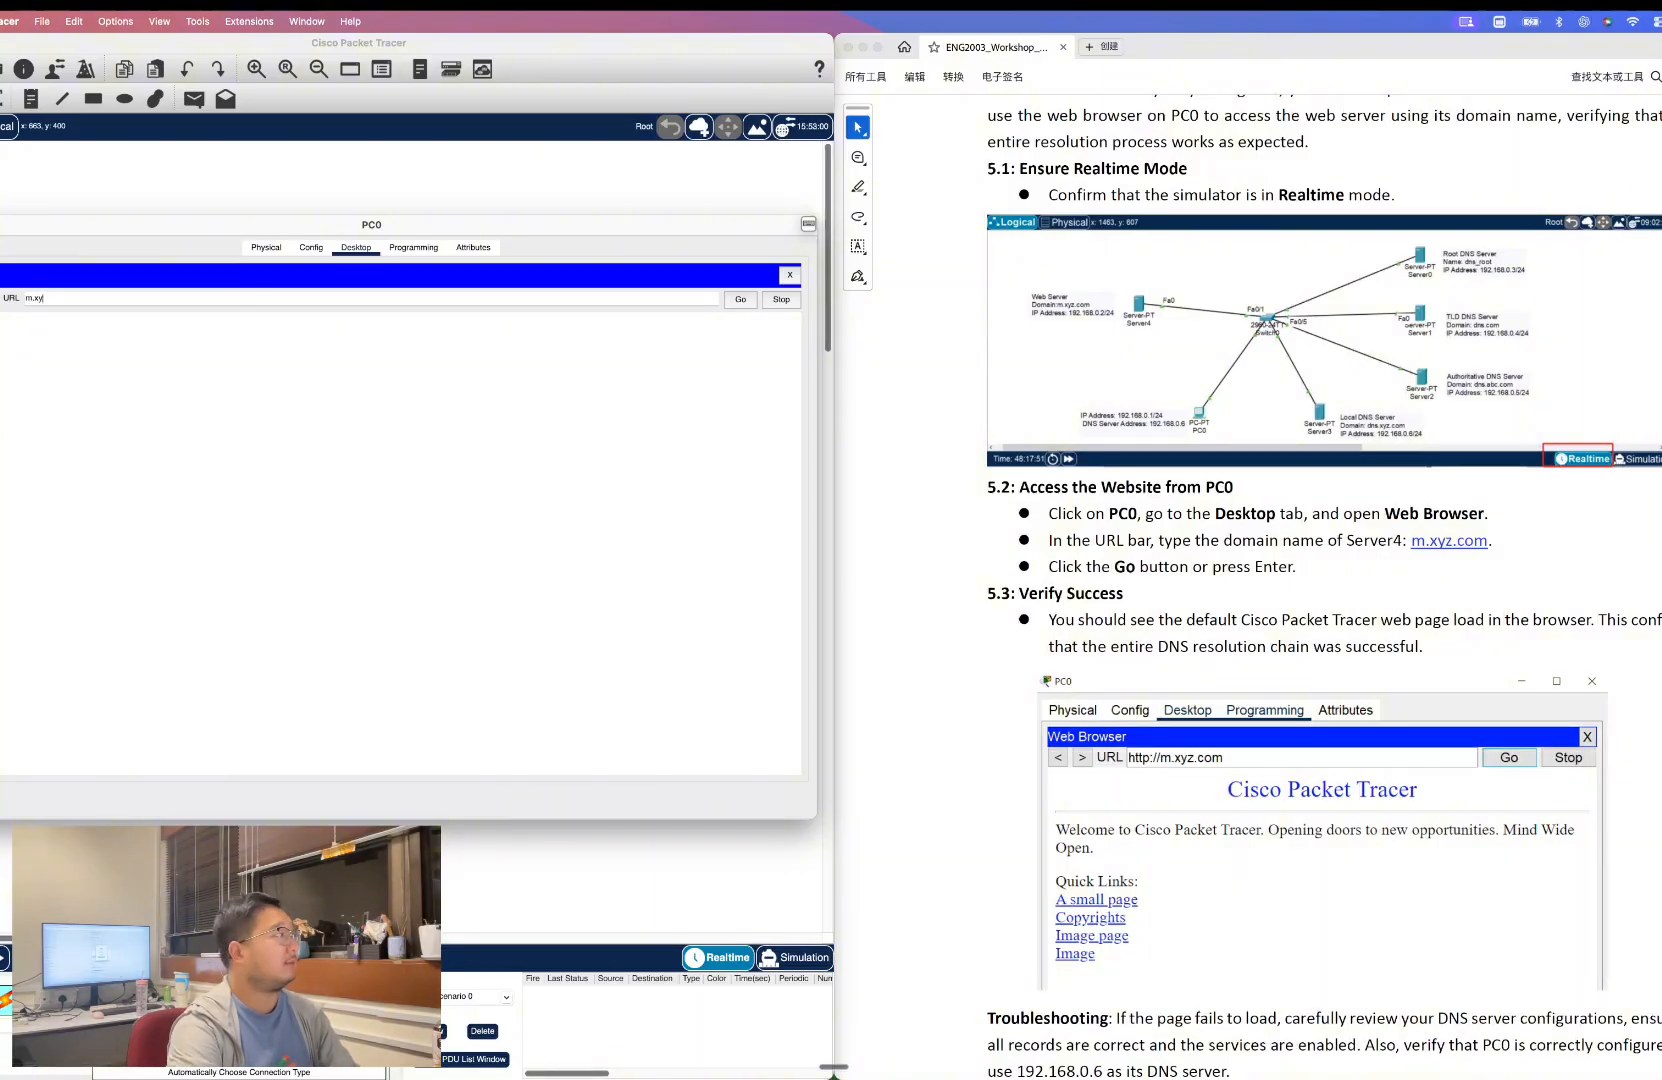
type("z.com")
key("Return")
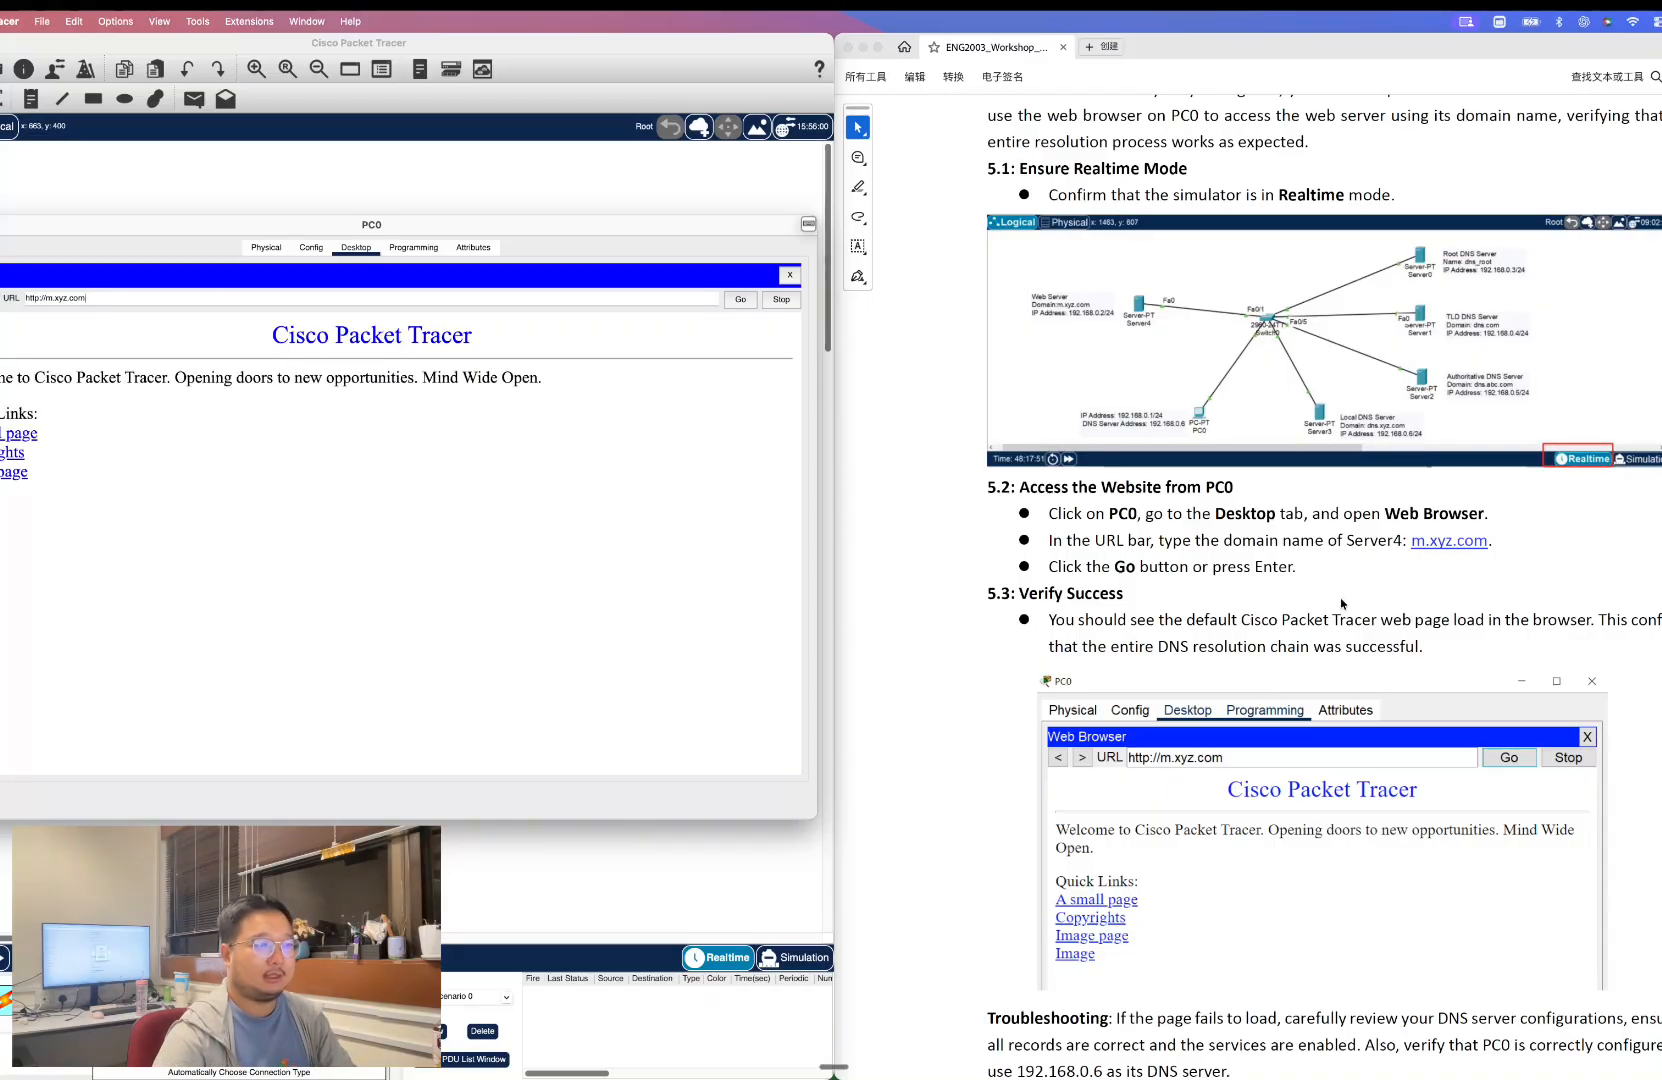
Read the guide's verification, troubleshooting and demonstration task notes for Part 5.
scroll(1155, 551, "down", 3)
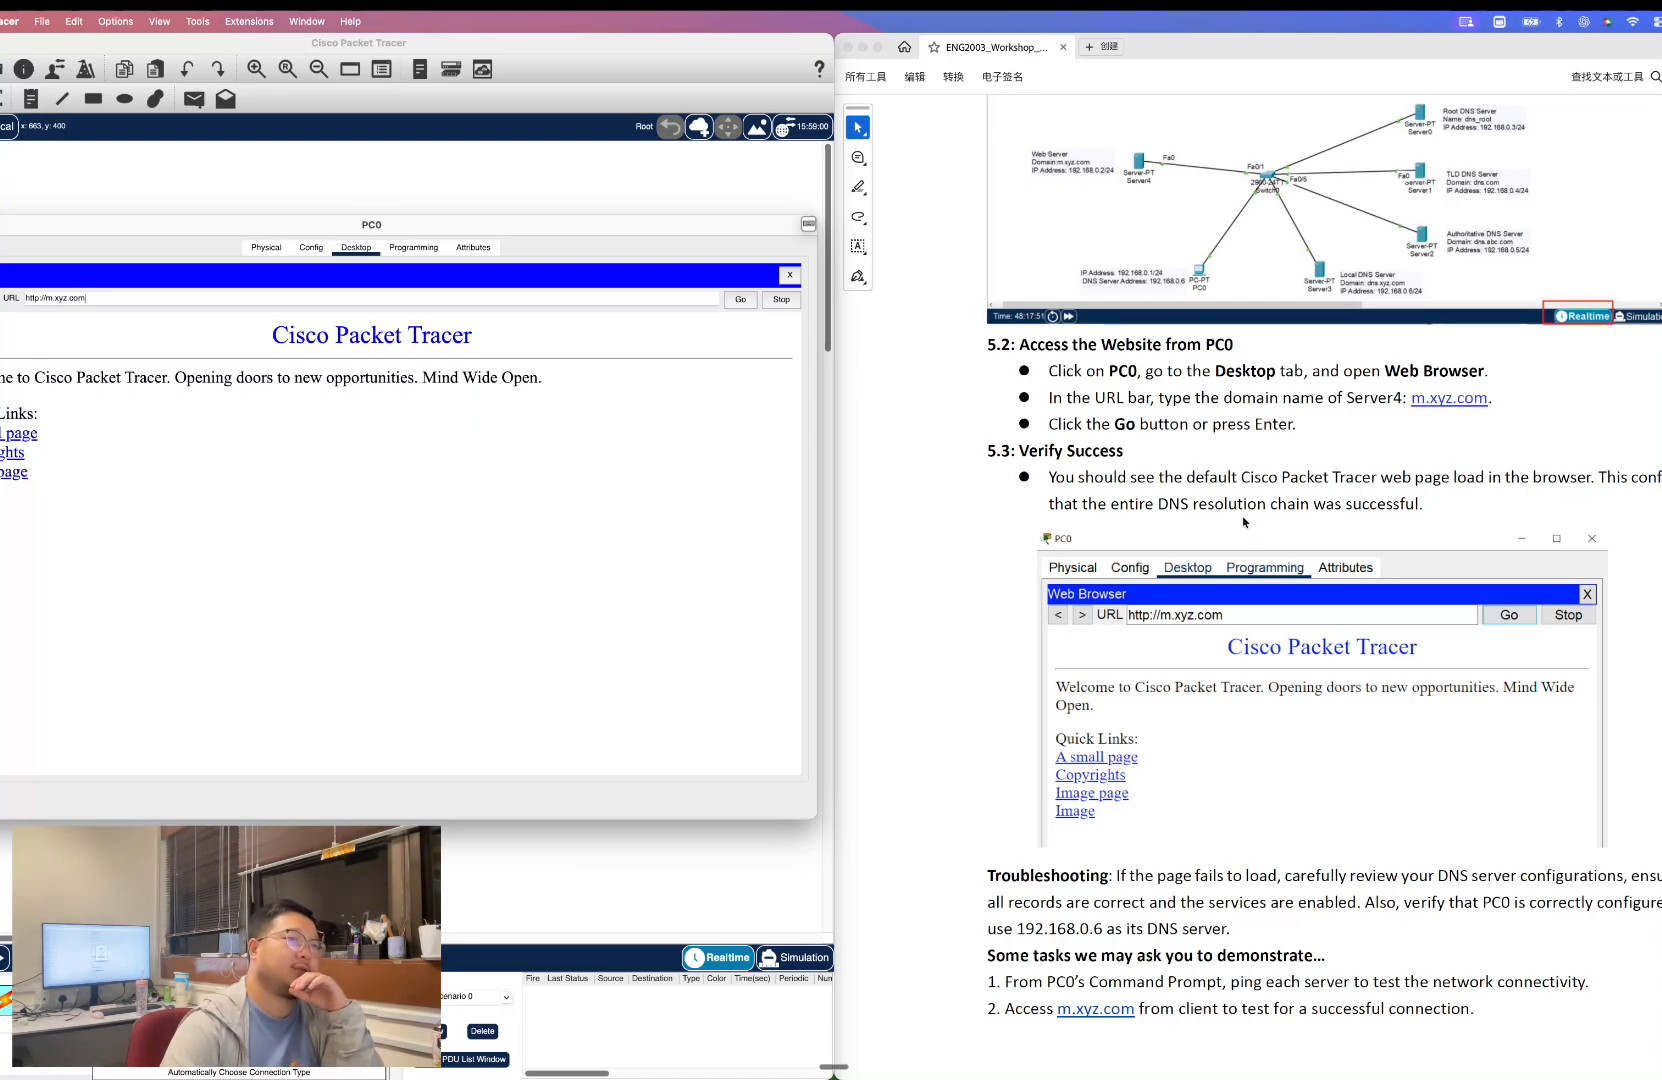
scroll(1315, 524, "down", 2)
scroll(1324, 522, "down", 1)
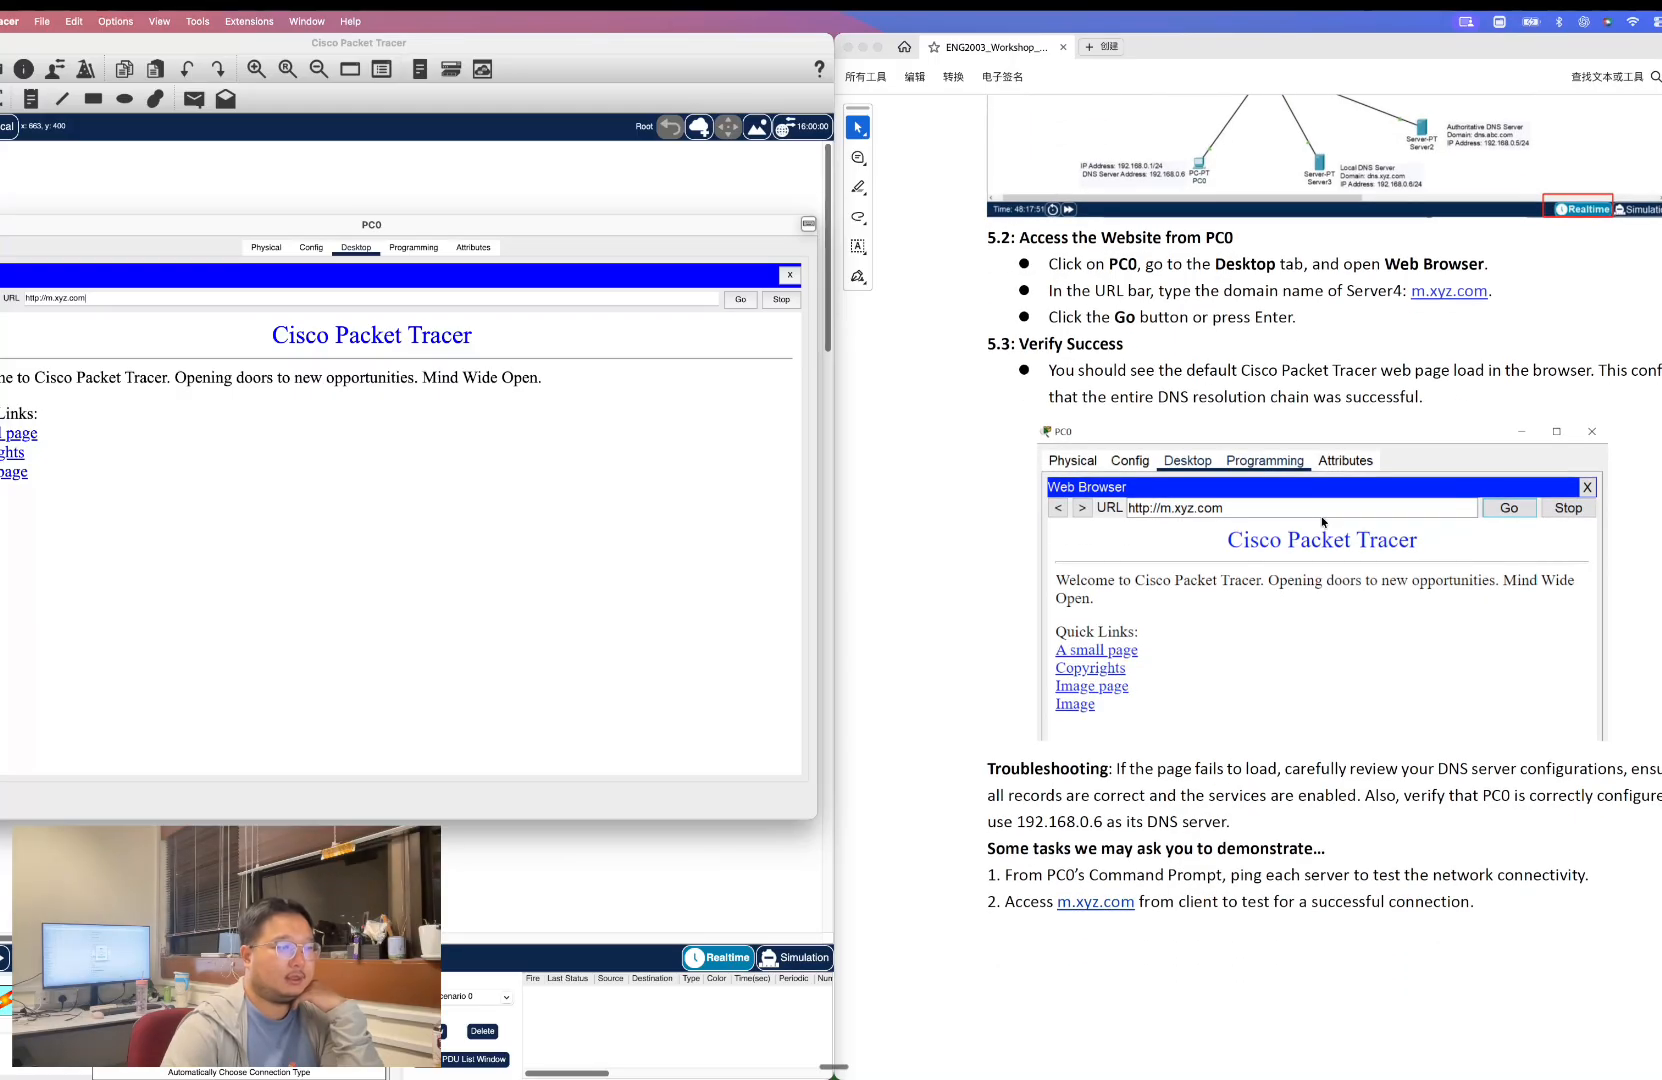
scroll(1323, 522, "down", 1)
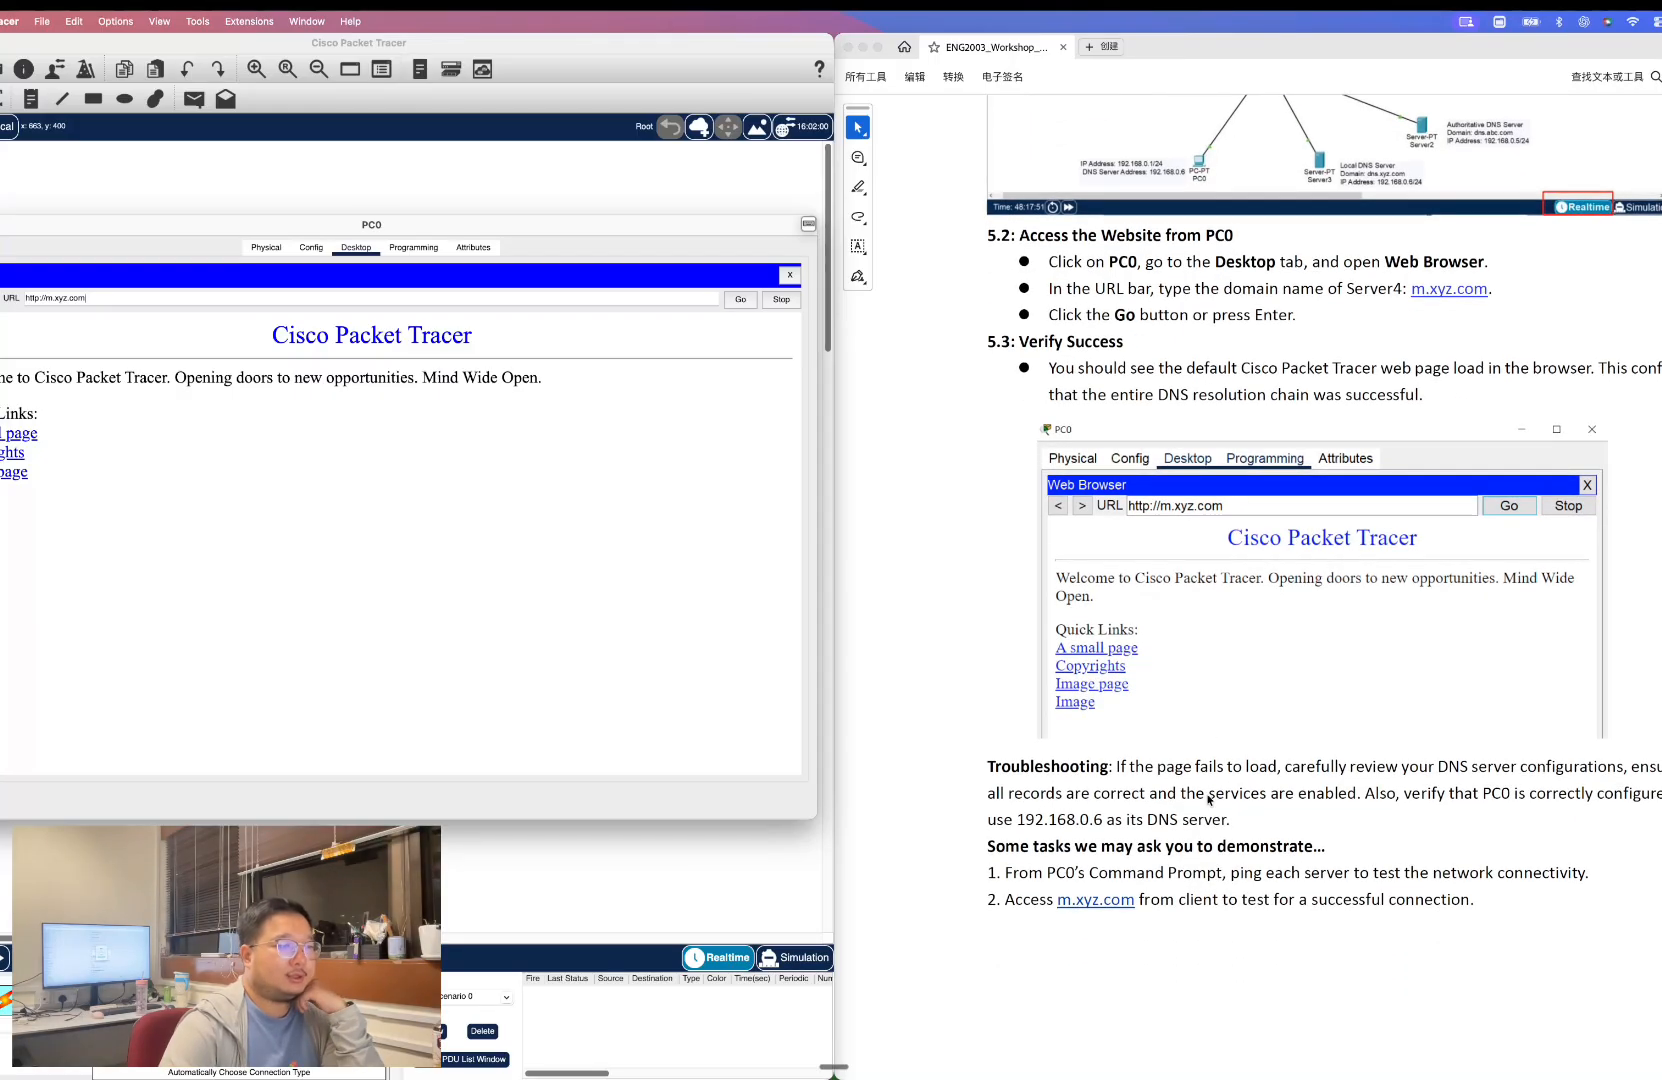